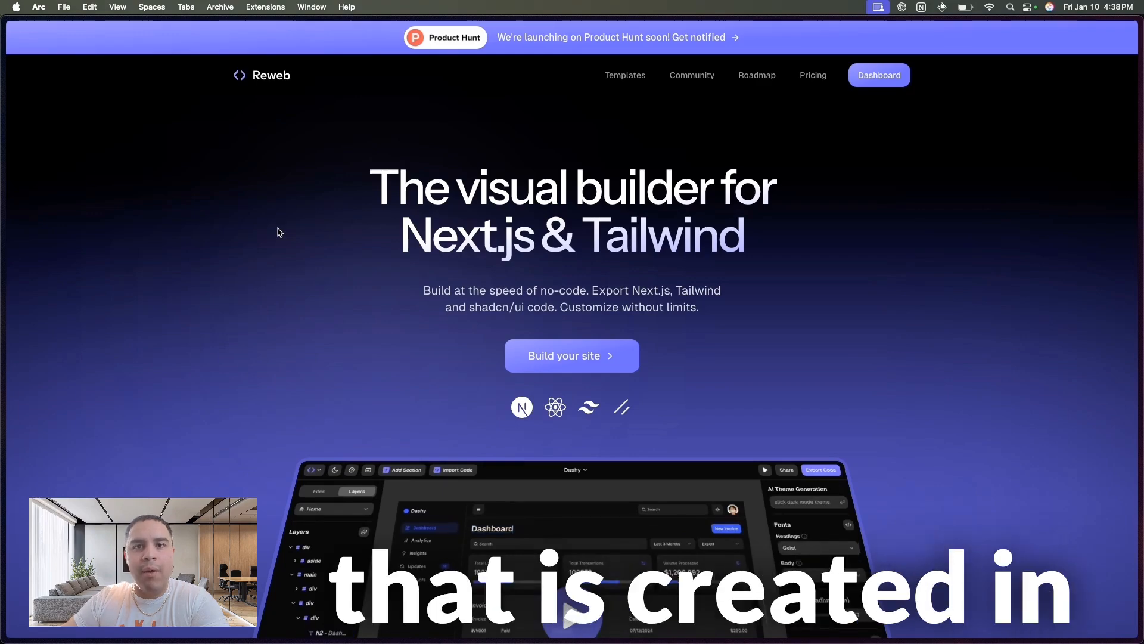
- Look through the Reweb home page from the headline through the features, testimonials and FAQ down to Pricing
left_click_drag(399, 232, 756, 237)
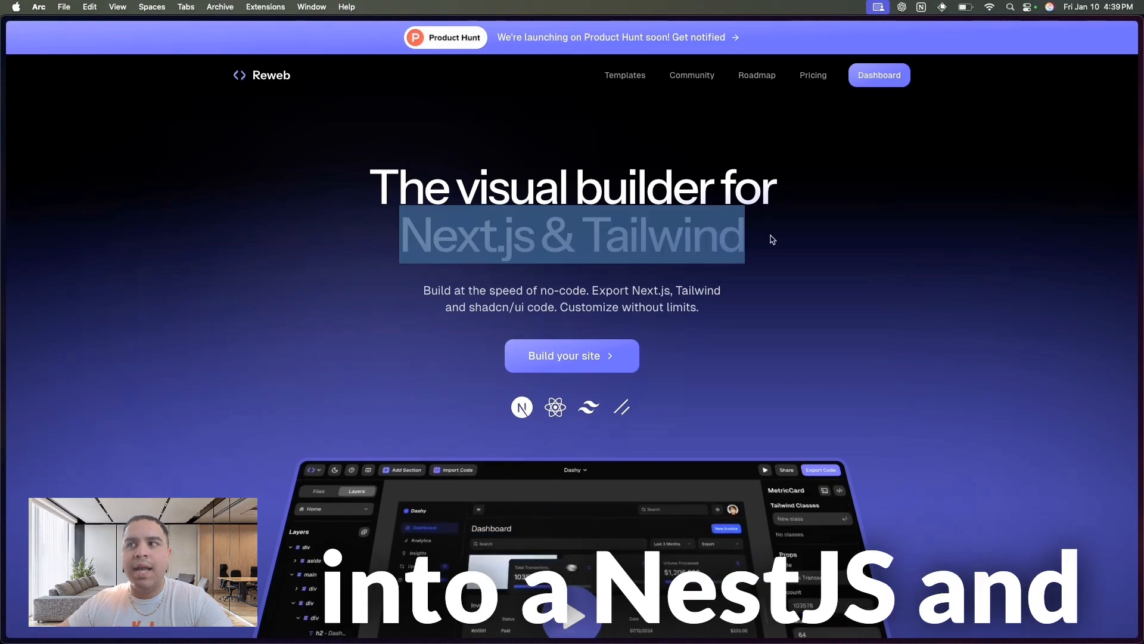
left_click(768, 238)
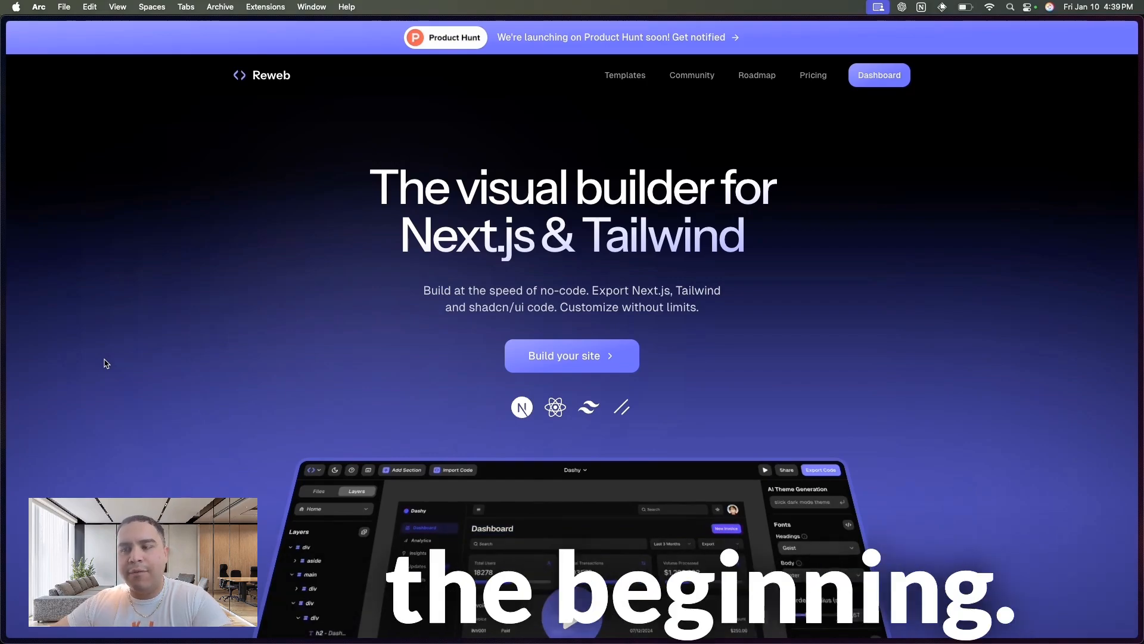
scroll(206, 475, "down", 10)
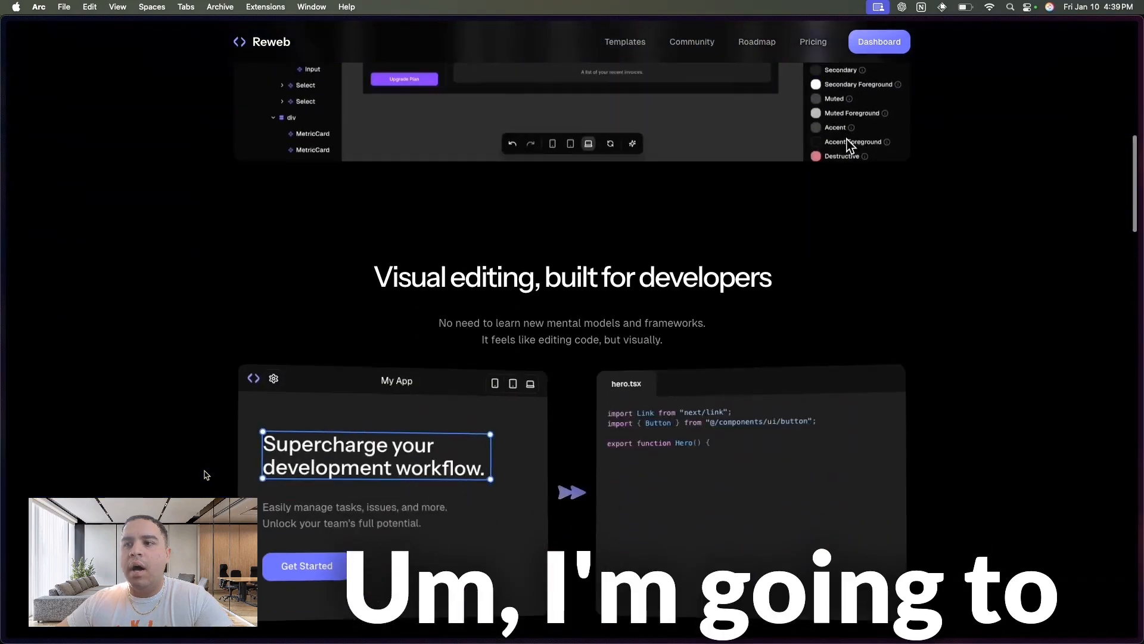
scroll(206, 475, "down", 10)
scroll(206, 475, "up", 2)
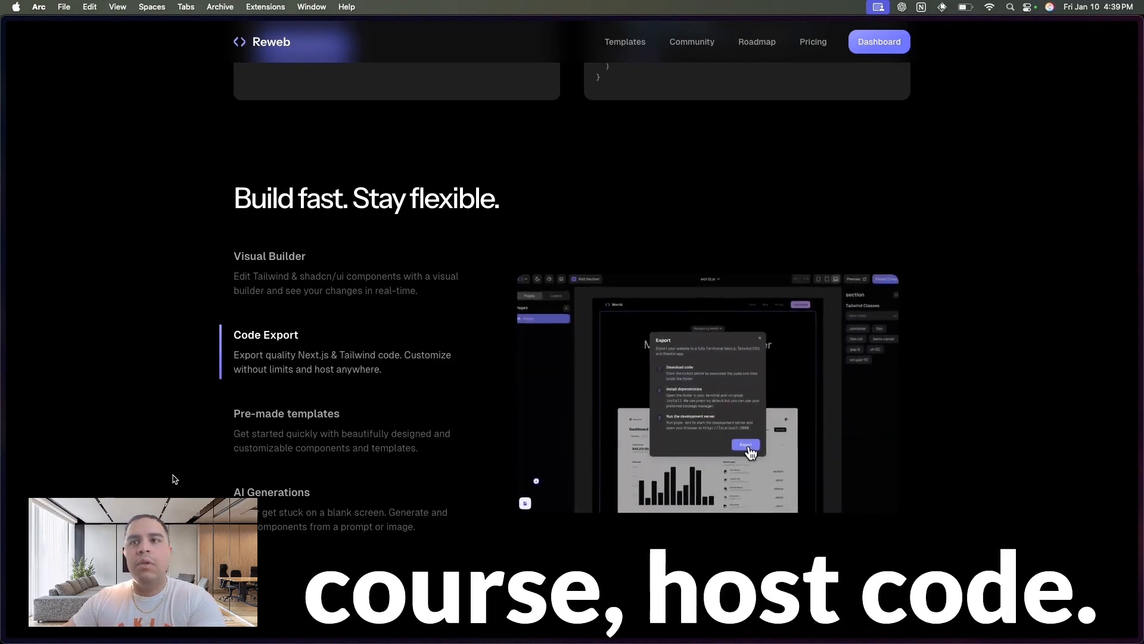
scroll(174, 479, "down", 15)
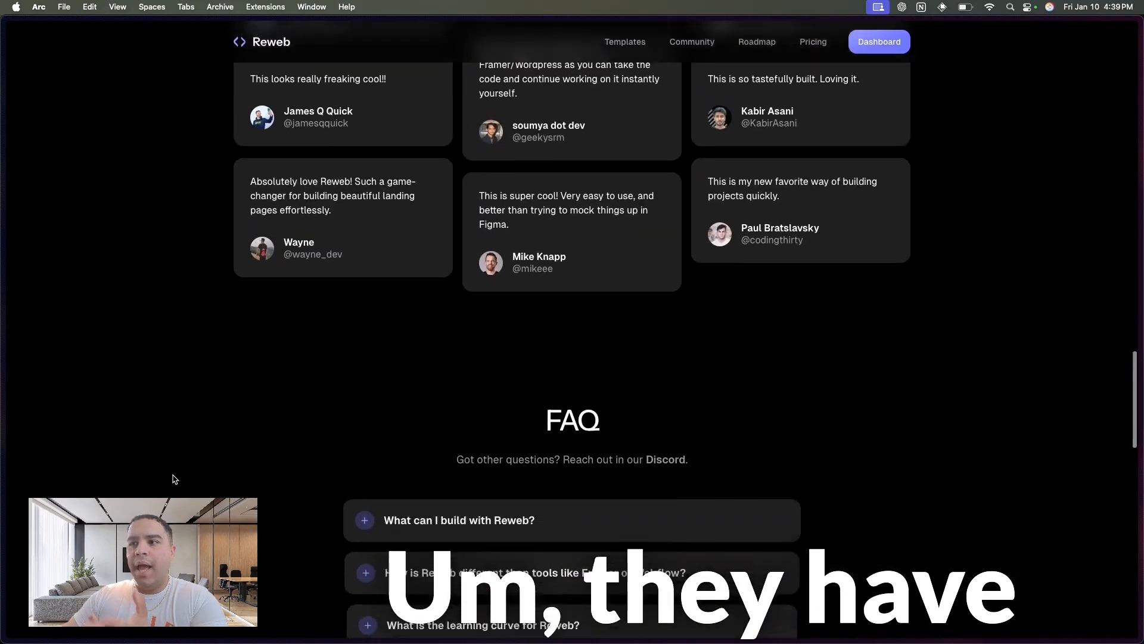
scroll(174, 479, "down", 8)
scroll(174, 479, "up", 10)
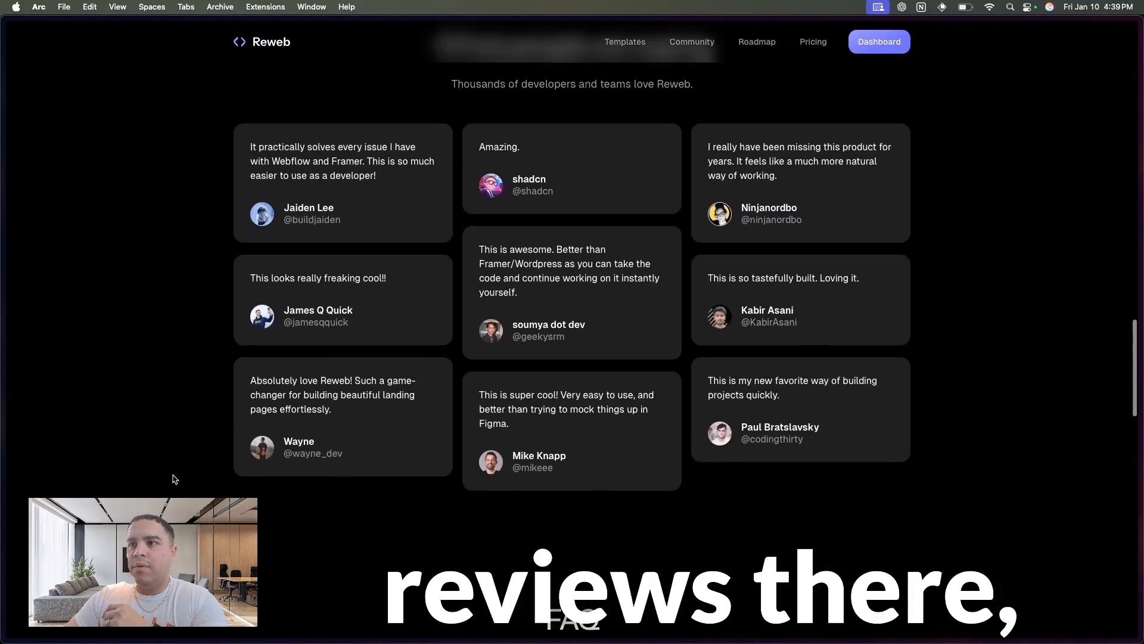
scroll(174, 479, "down", 12)
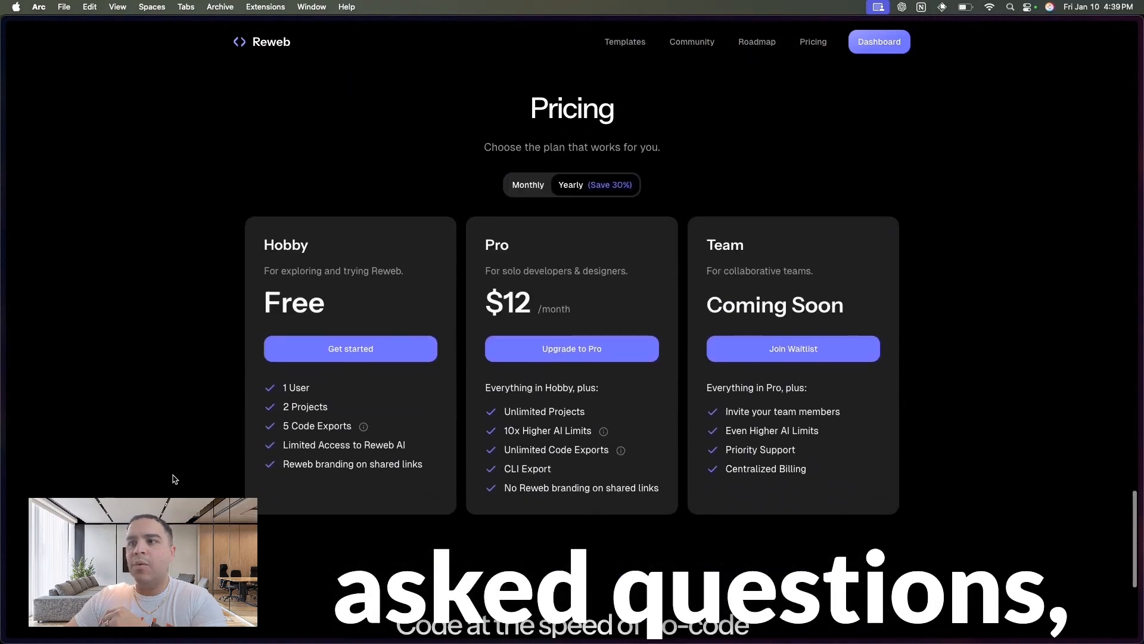
- Compare the monthly and yearly billing prices of the Reweb plans, leaving Yearly selected
left_click(513, 170)
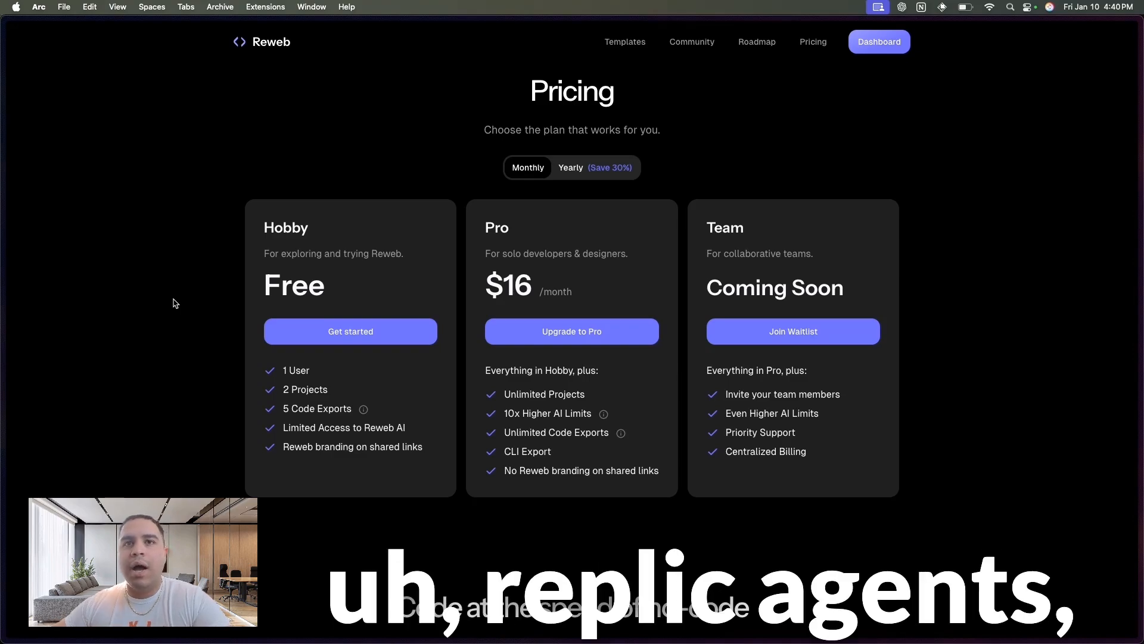
left_click(596, 166)
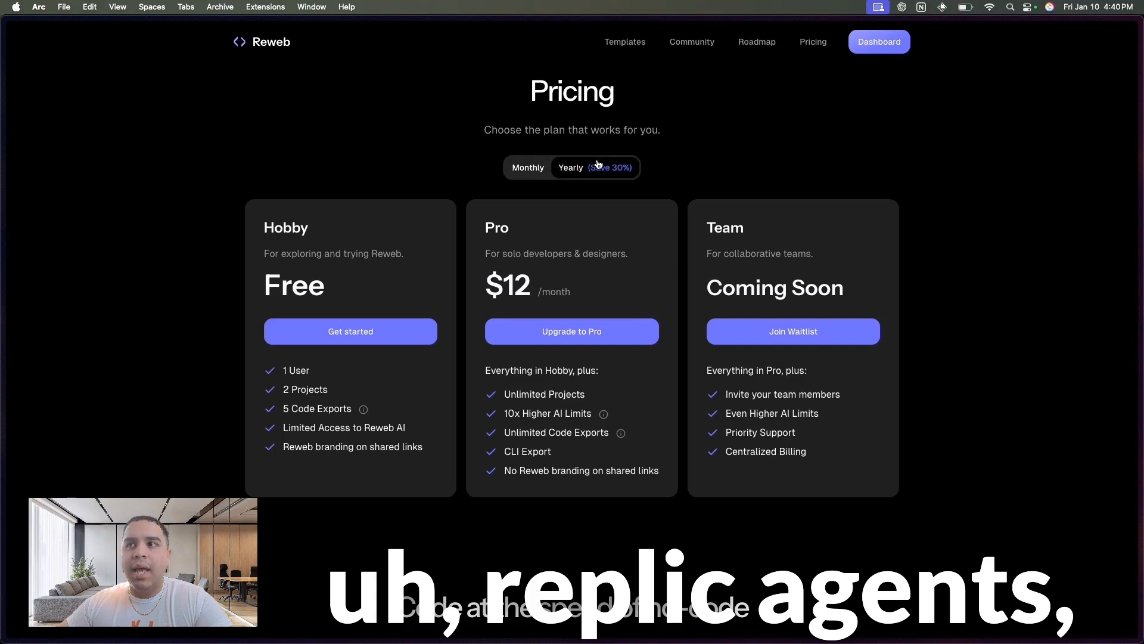
left_click(530, 166)
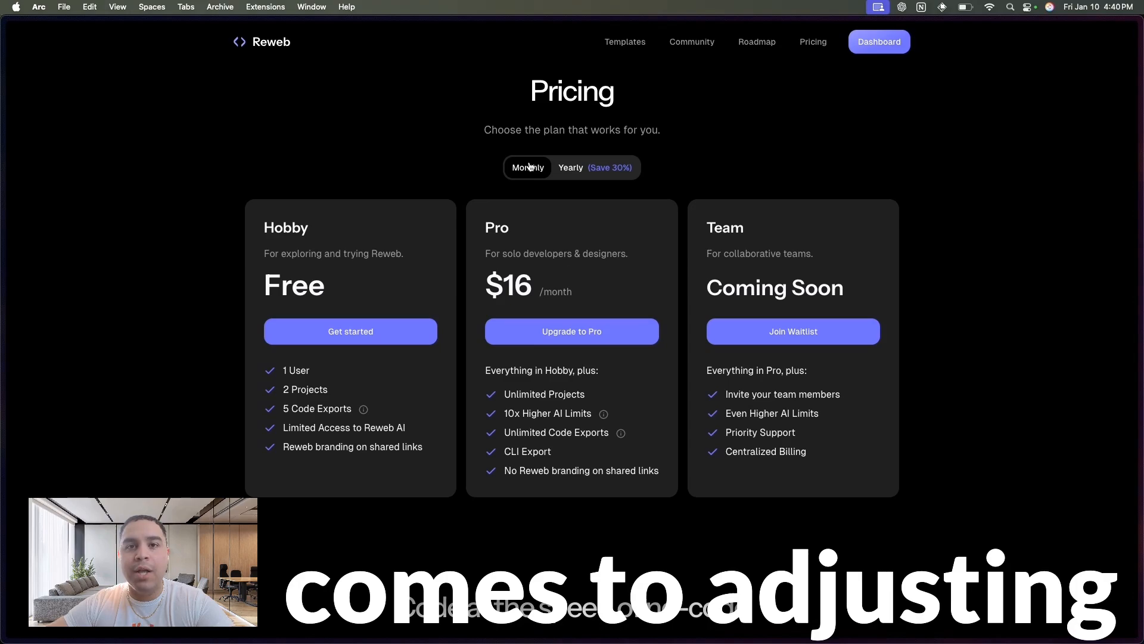
left_click(581, 167)
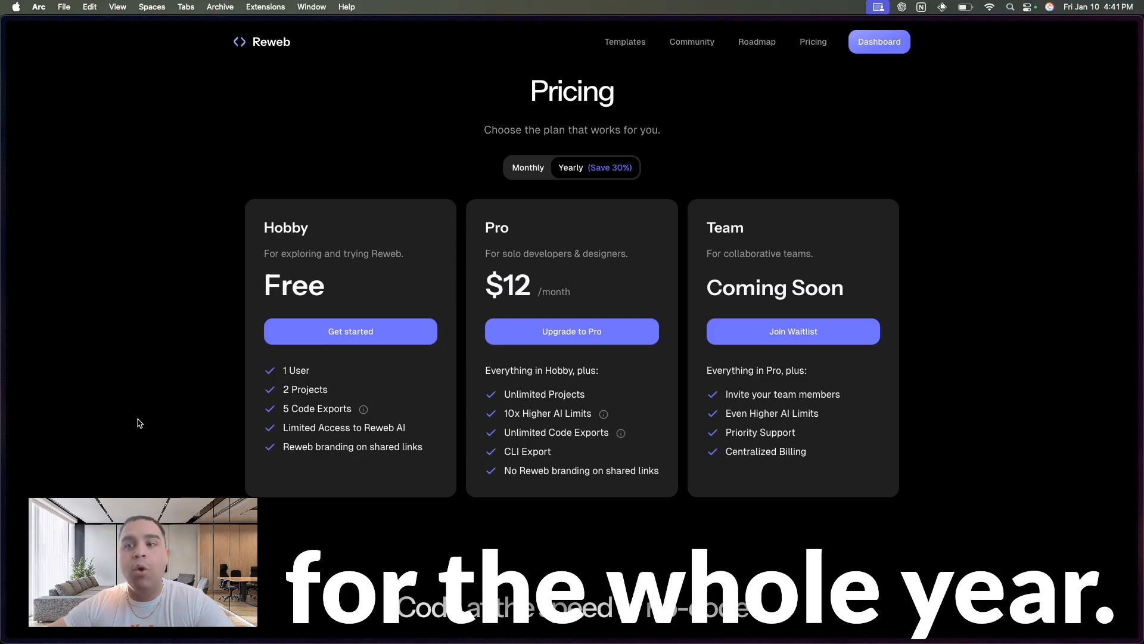
scroll(137, 423, "down", 6)
scroll(137, 425, "up", 7)
scroll(137, 424, "up", 15)
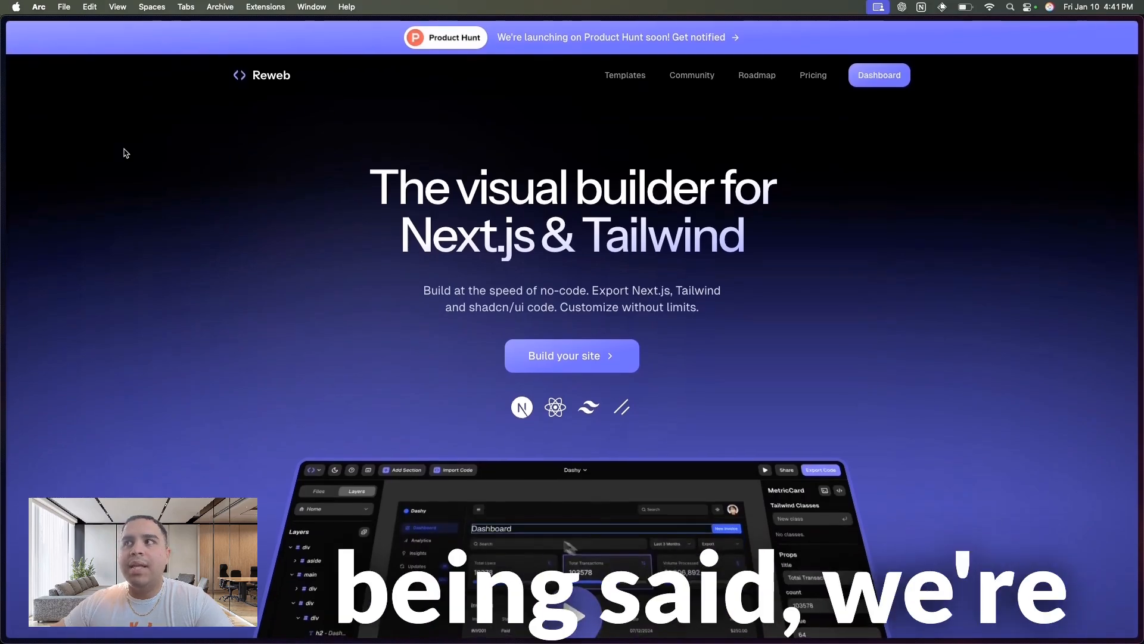
- View the Untitled project's editor, and check the account's own Templates section in the Reweb dashboard
mouse_move(2, 208)
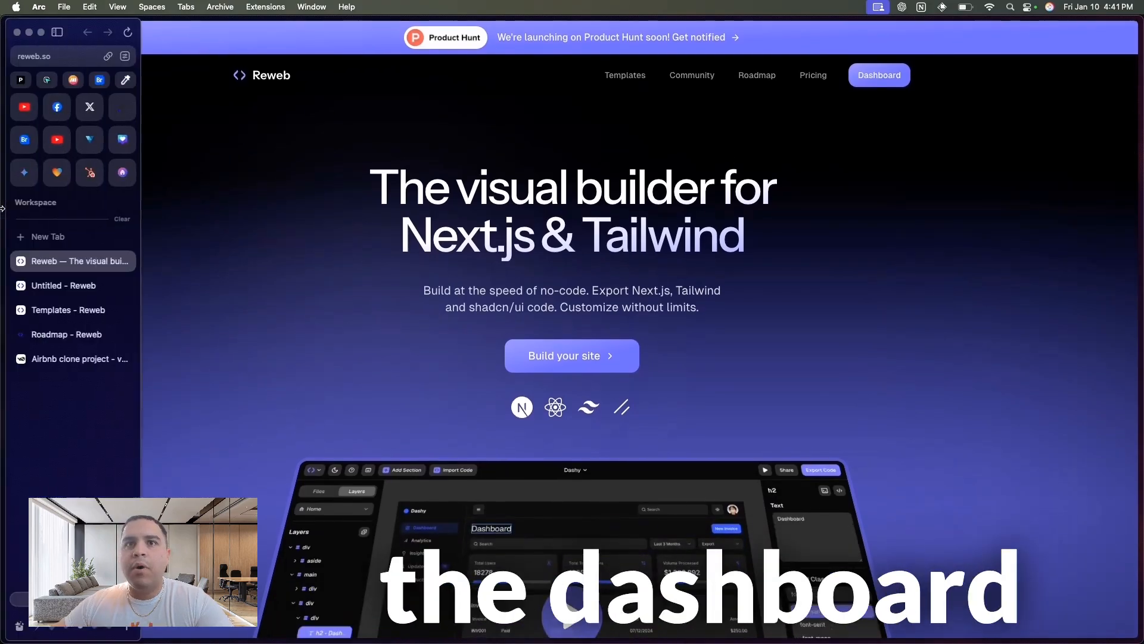
left_click(54, 285)
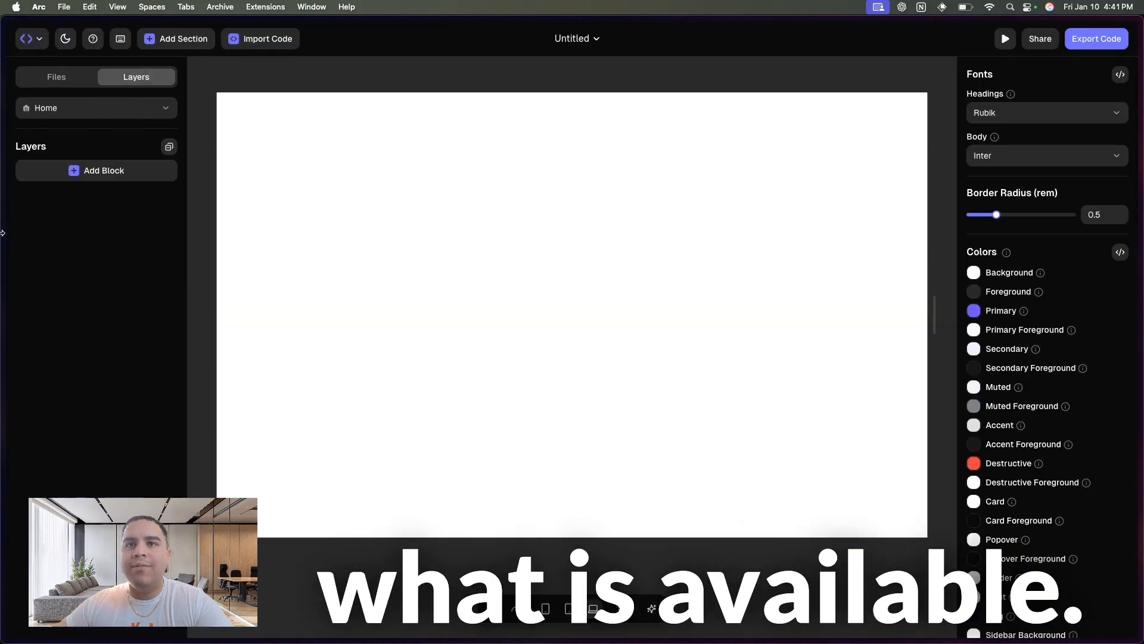
mouse_move(3, 280)
left_click(71, 264)
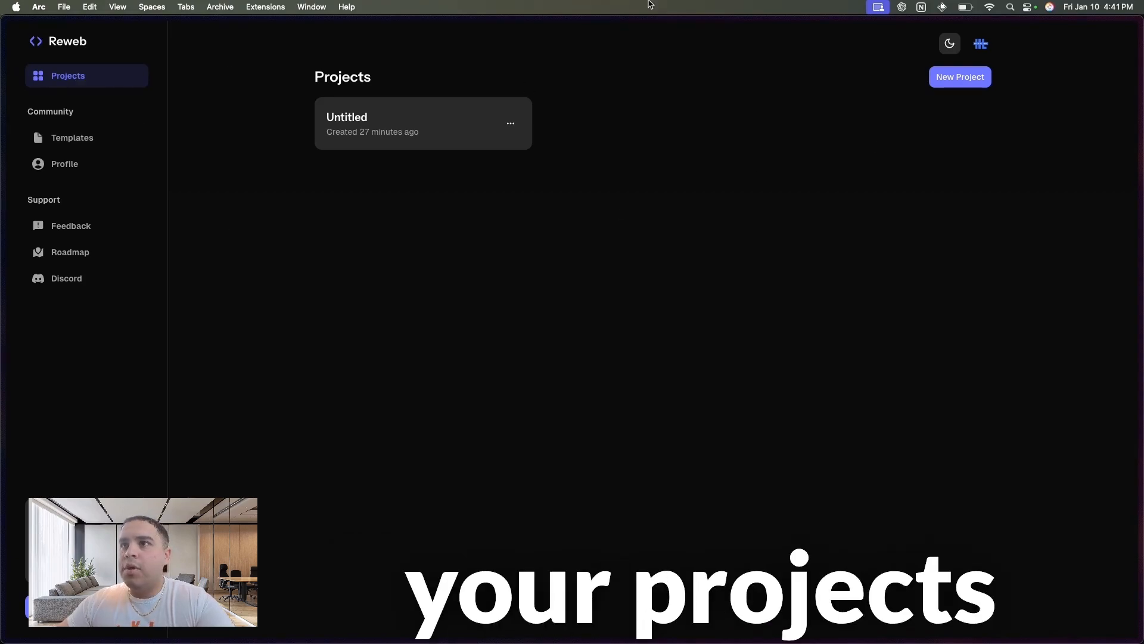
left_click(62, 139)
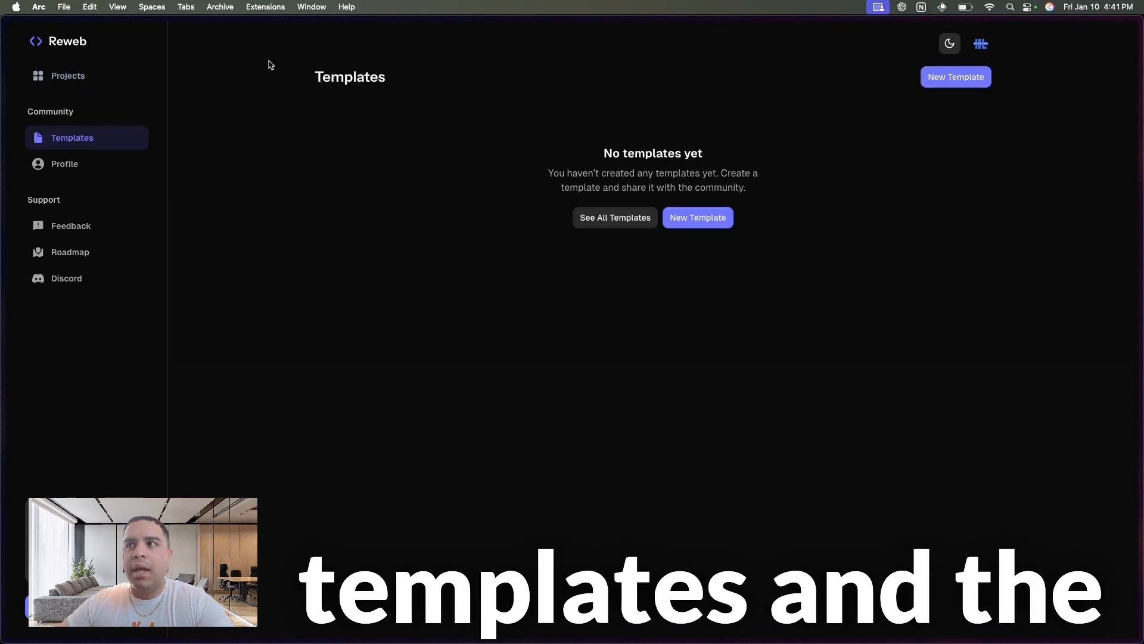
- Browse the public Reweb template gallery to see which templates are offered
mouse_move(2, 131)
left_click(56, 311)
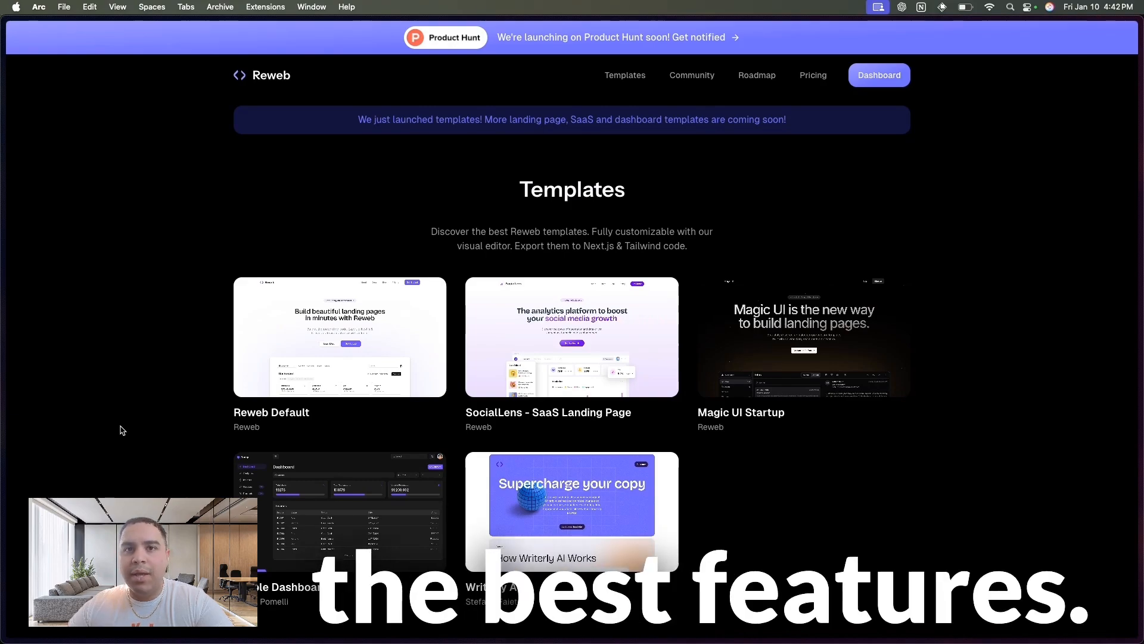
scroll(123, 430, "down", 3)
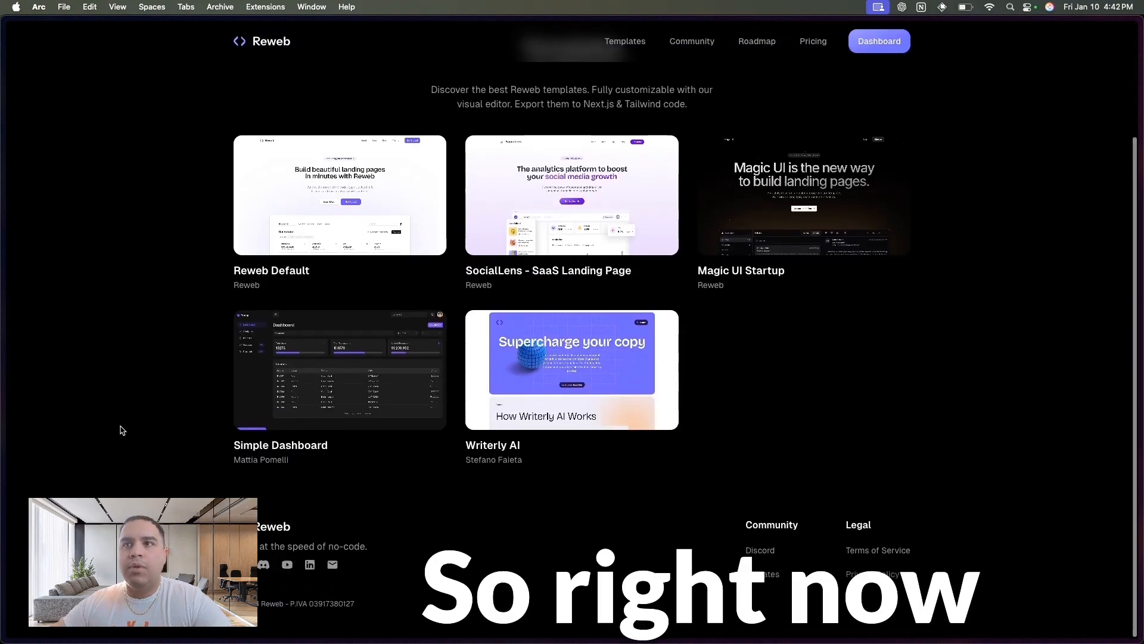
scroll(123, 430, "up", 2)
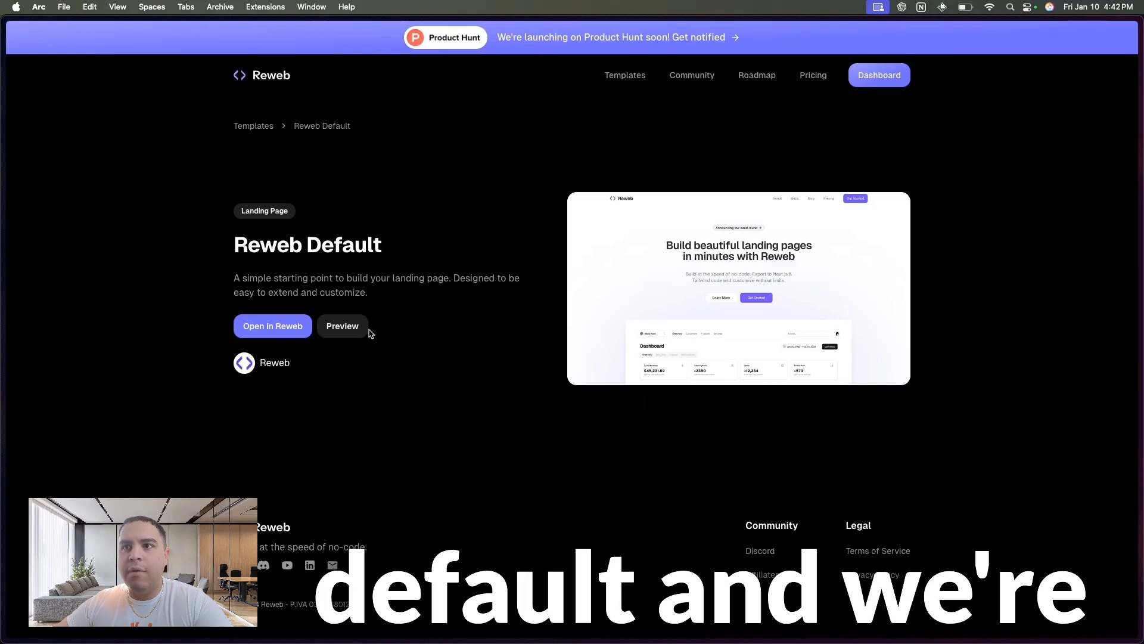
- Preview the Reweb Default template and examine its landing page sections from the hero to the FAQ
left_click(339, 328)
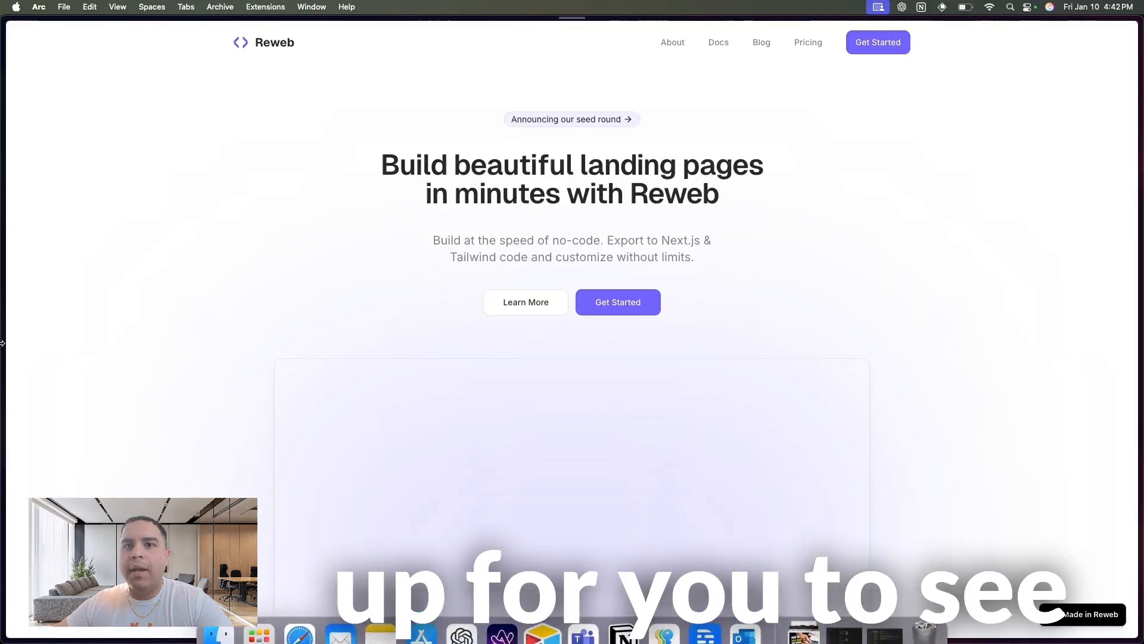
scroll(205, 335, "down", 5)
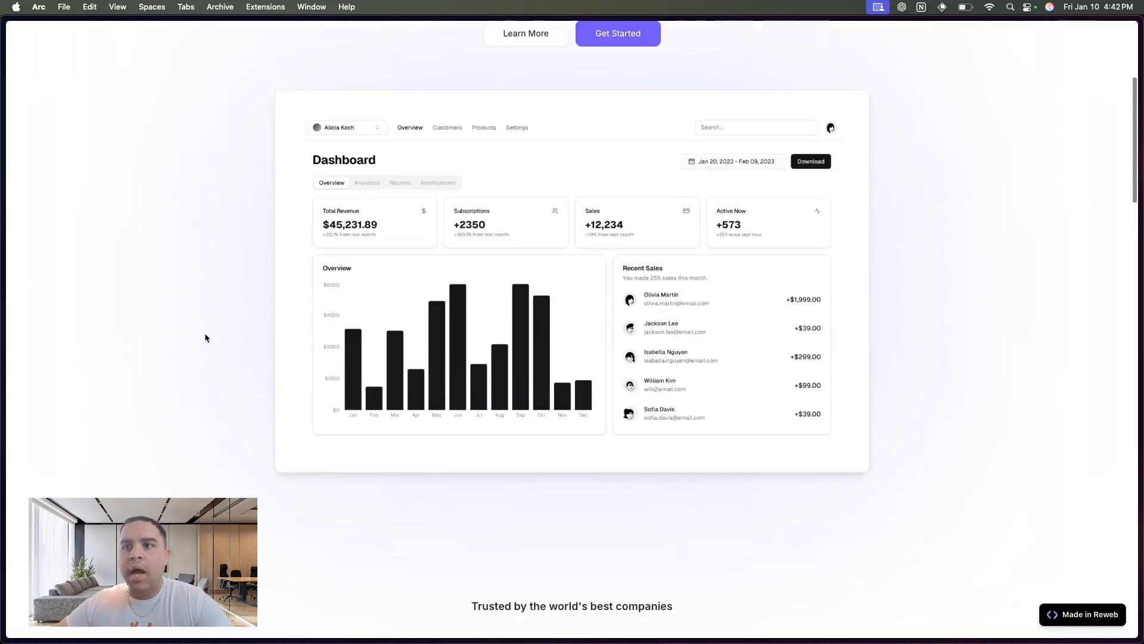
scroll(205, 335, "up", 5)
scroll(205, 337, "down", 10)
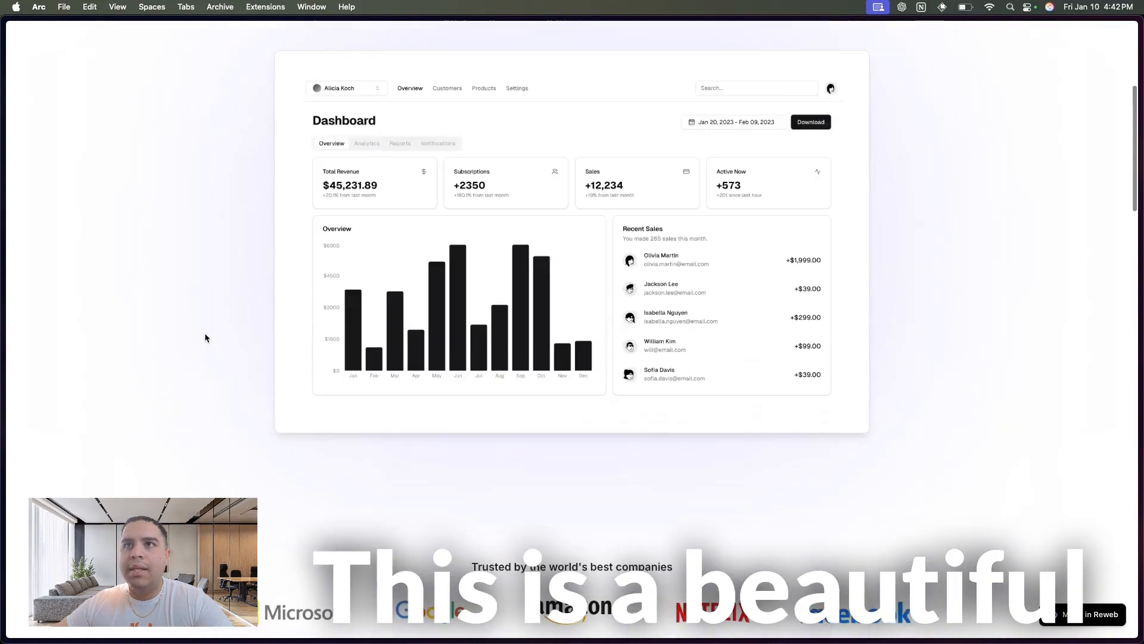
scroll(205, 338, "up", 10)
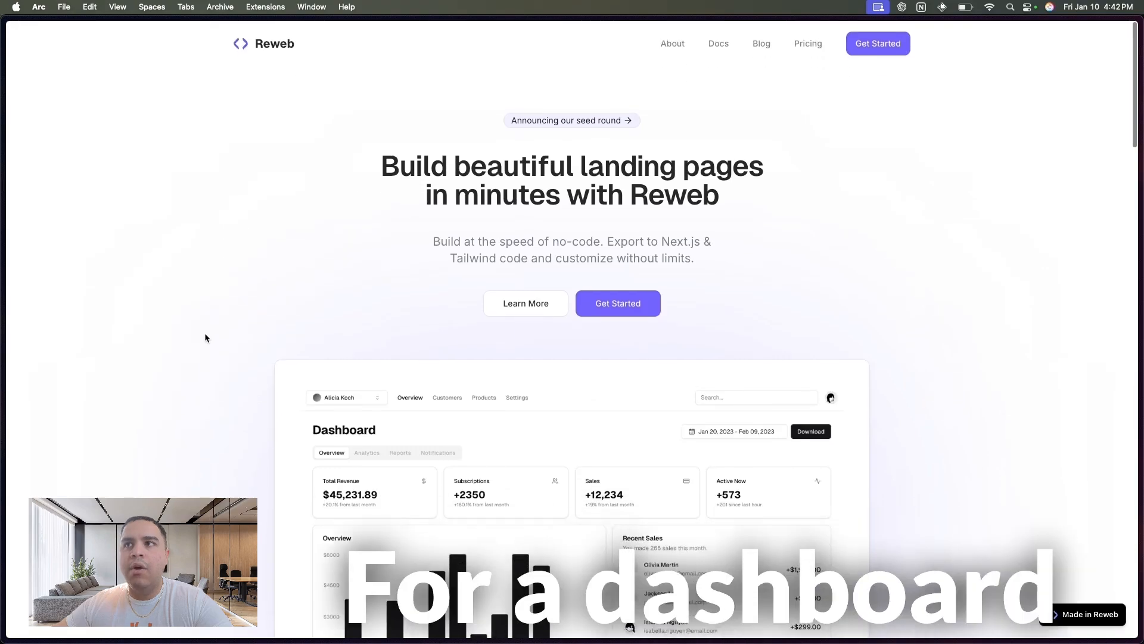
scroll(205, 338, "down", 5)
scroll(205, 335, "down", 8)
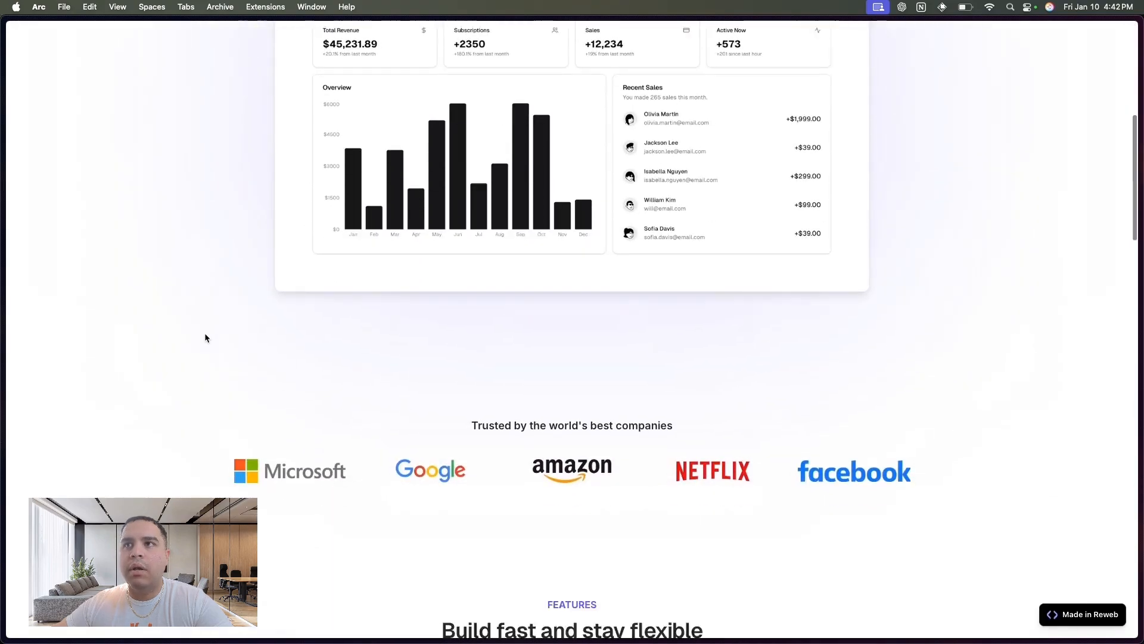
scroll(205, 334, "down", 10)
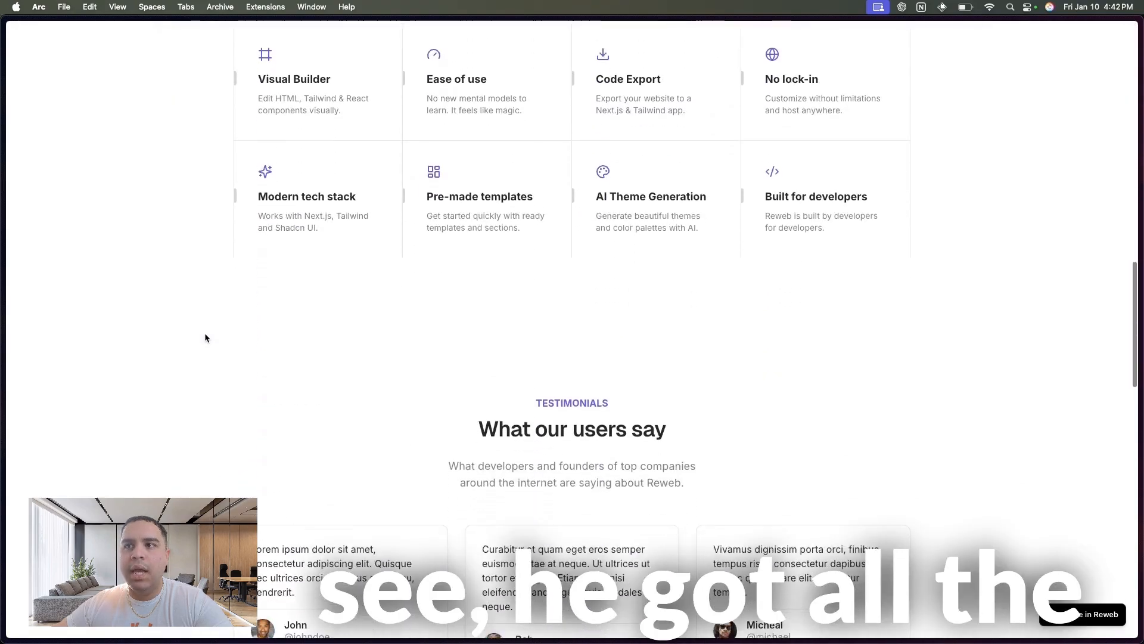
scroll(205, 334, "down", 10)
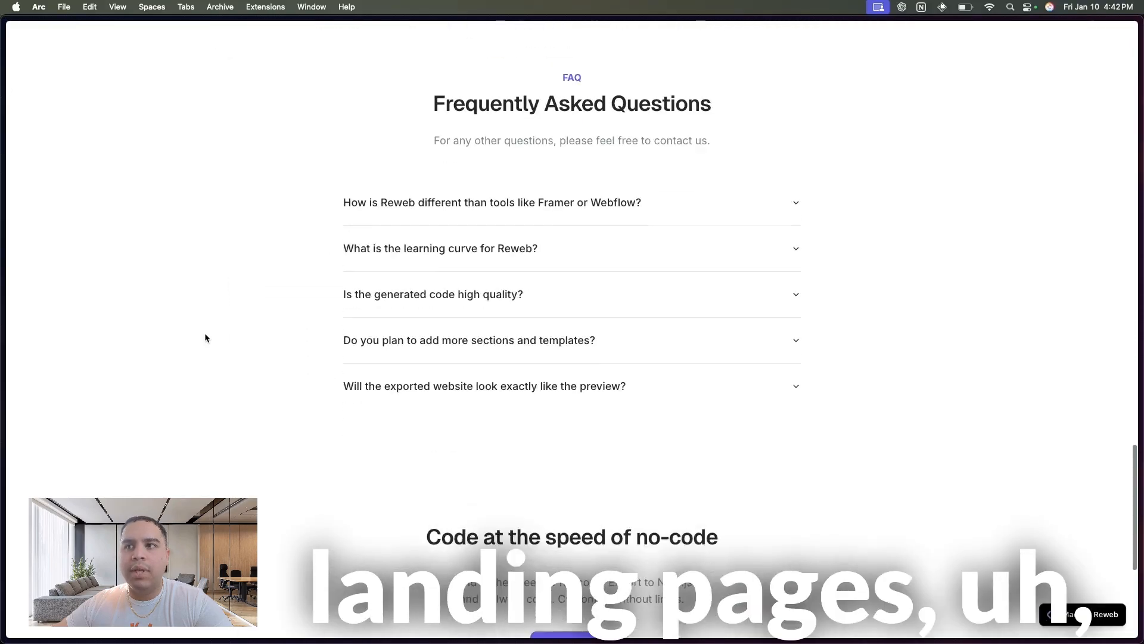
scroll(205, 334, "up", 20)
scroll(205, 334, "up", 2)
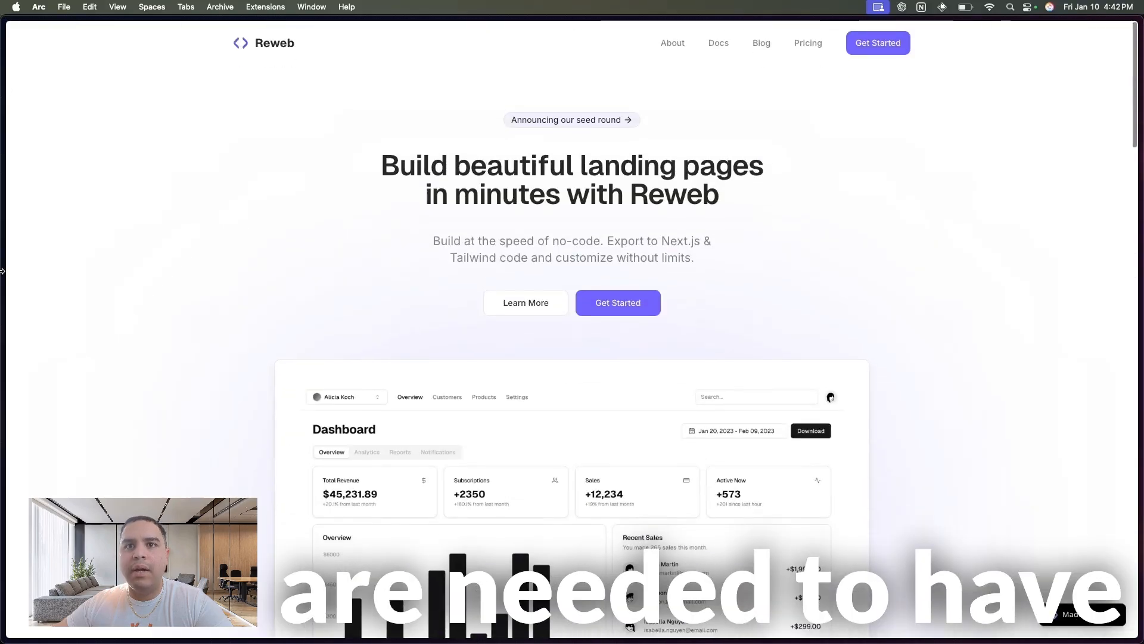
- Close the Reweb Default preview and return to the template gallery
mouse_move(2, 333)
left_click(128, 332)
left_click(129, 336)
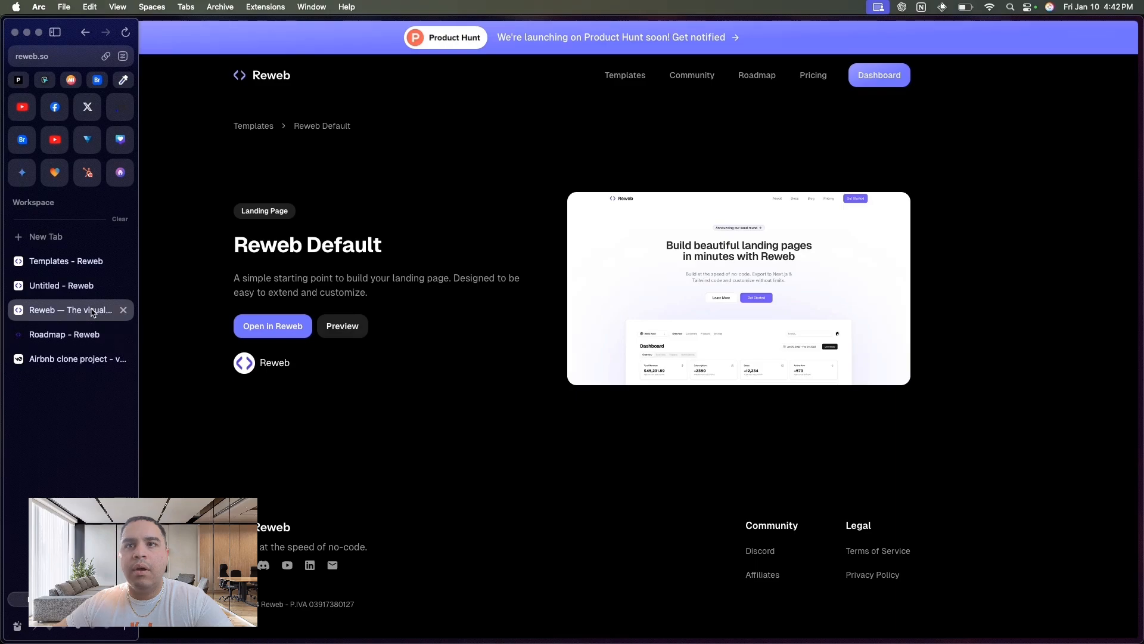
left_click(260, 127)
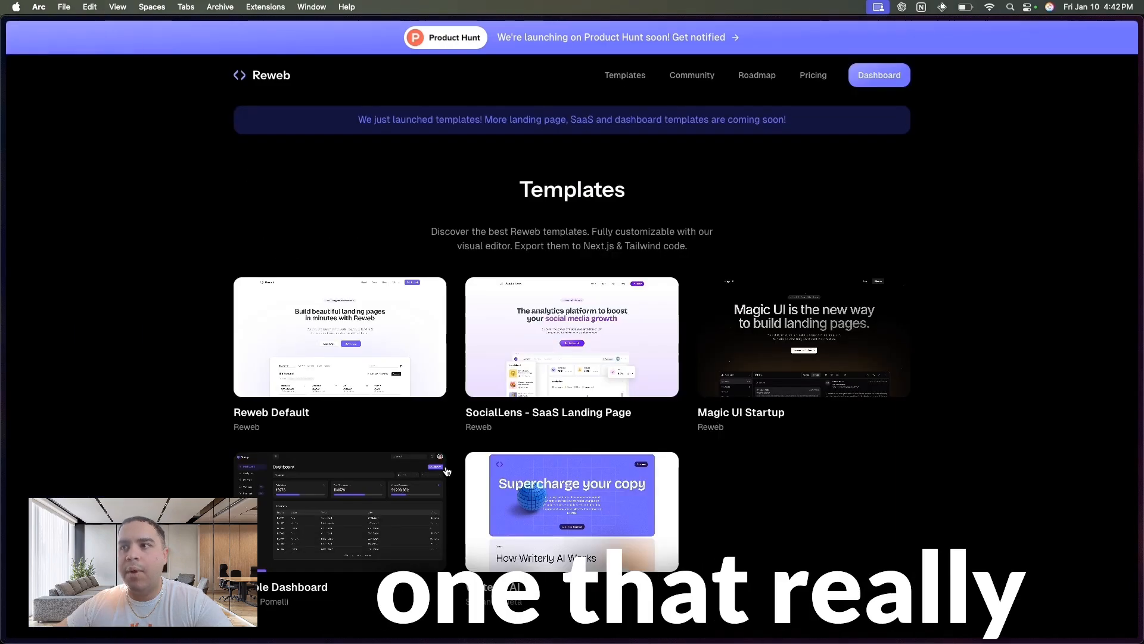
- Preview the Magic UI Startup template and examine its landing page from the hero through pricing to the footer
left_click(812, 349)
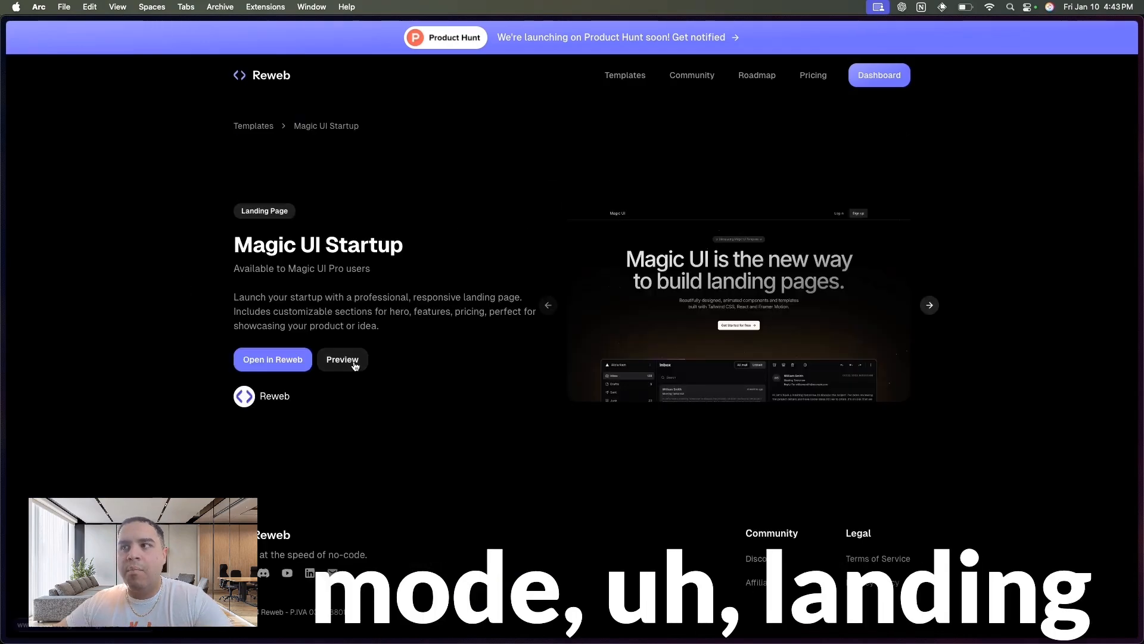
left_click(352, 362)
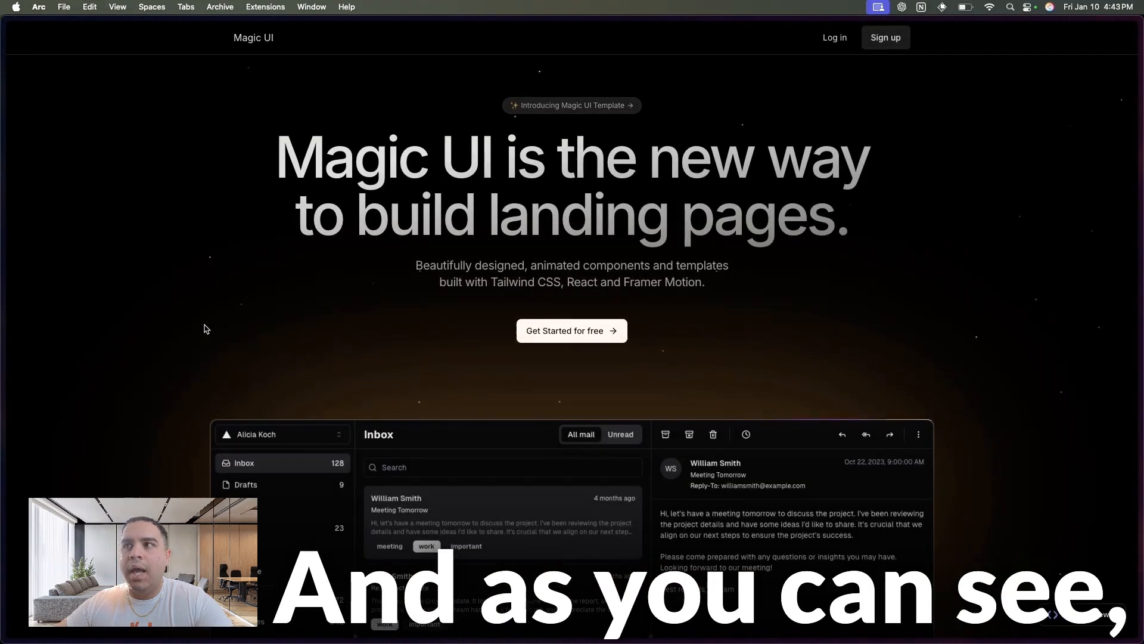
scroll(206, 328, "down", 10)
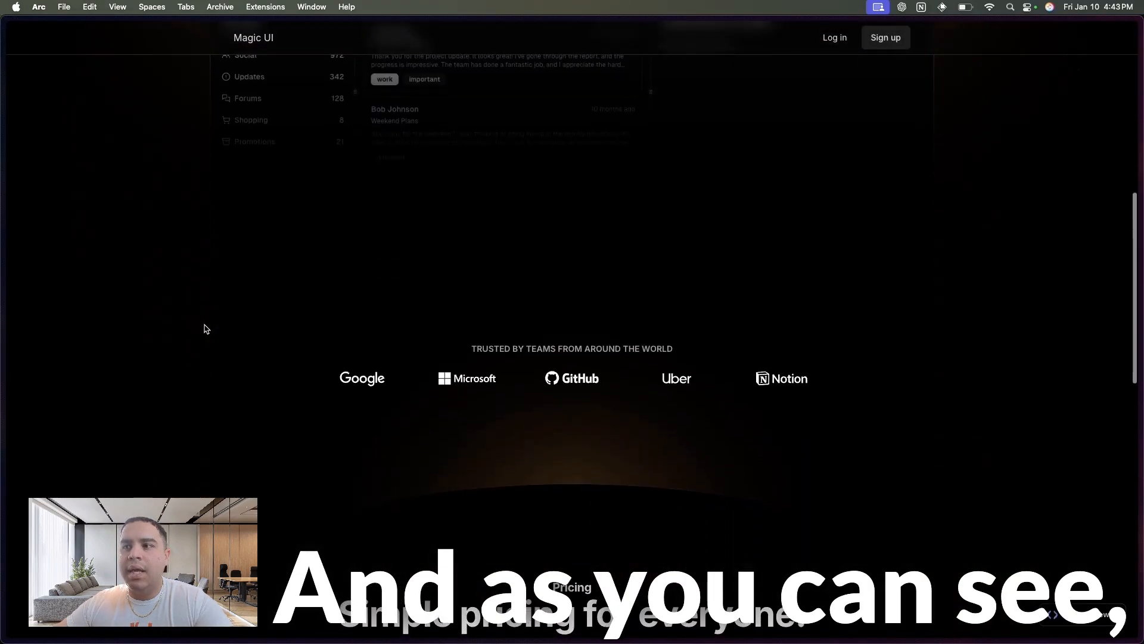
scroll(206, 328, "down", 6)
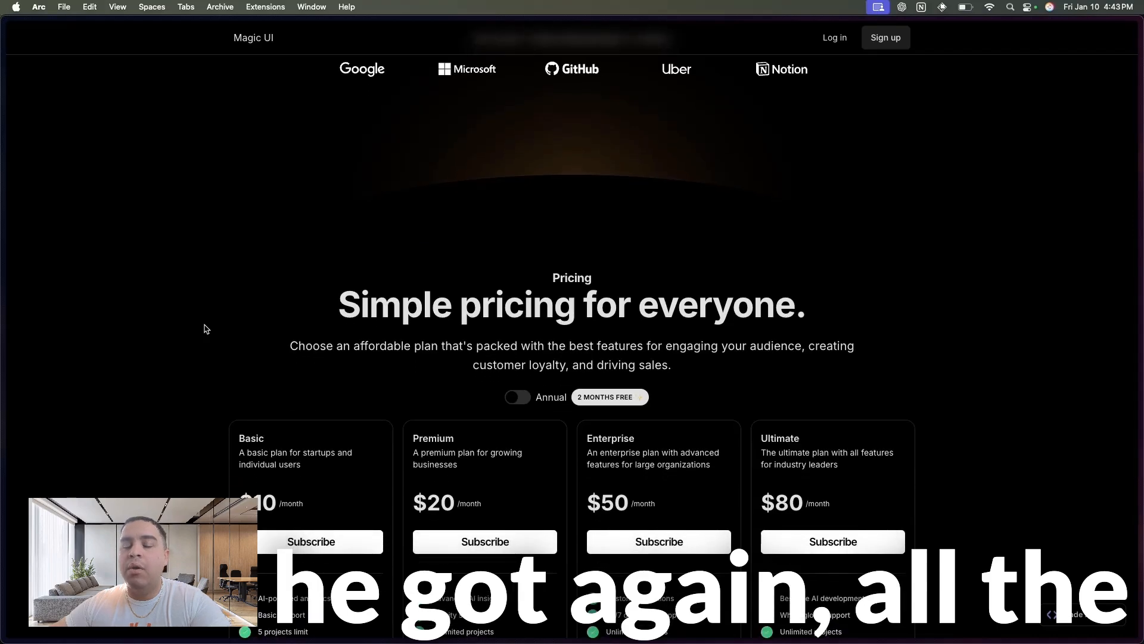
scroll(206, 328, "down", 8)
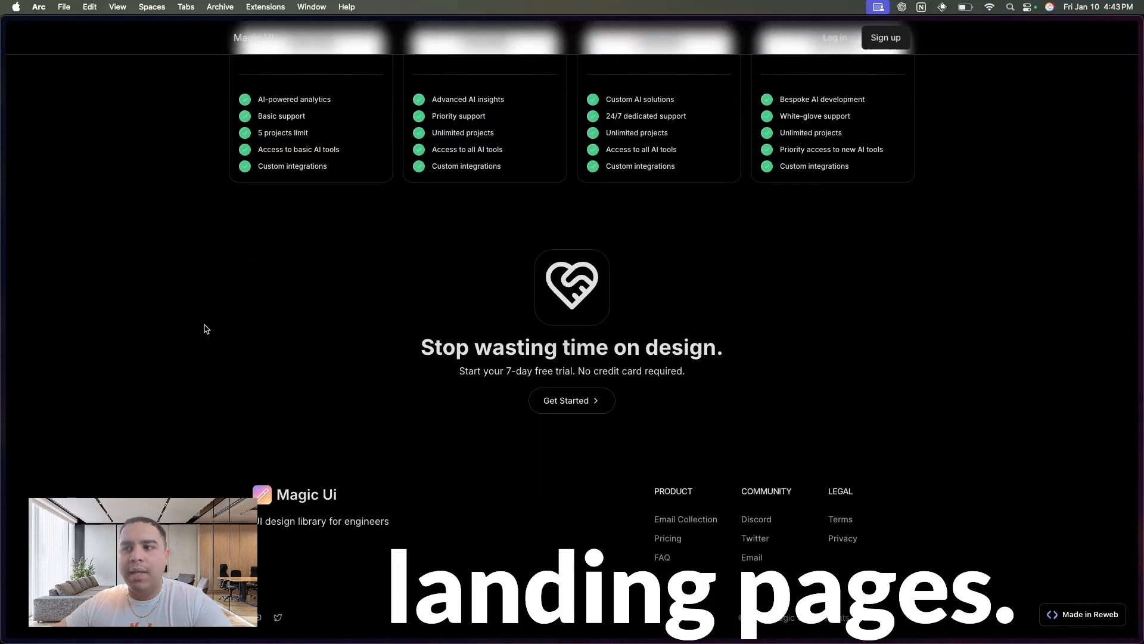
scroll(206, 328, "up", 15)
mouse_move(3, 308)
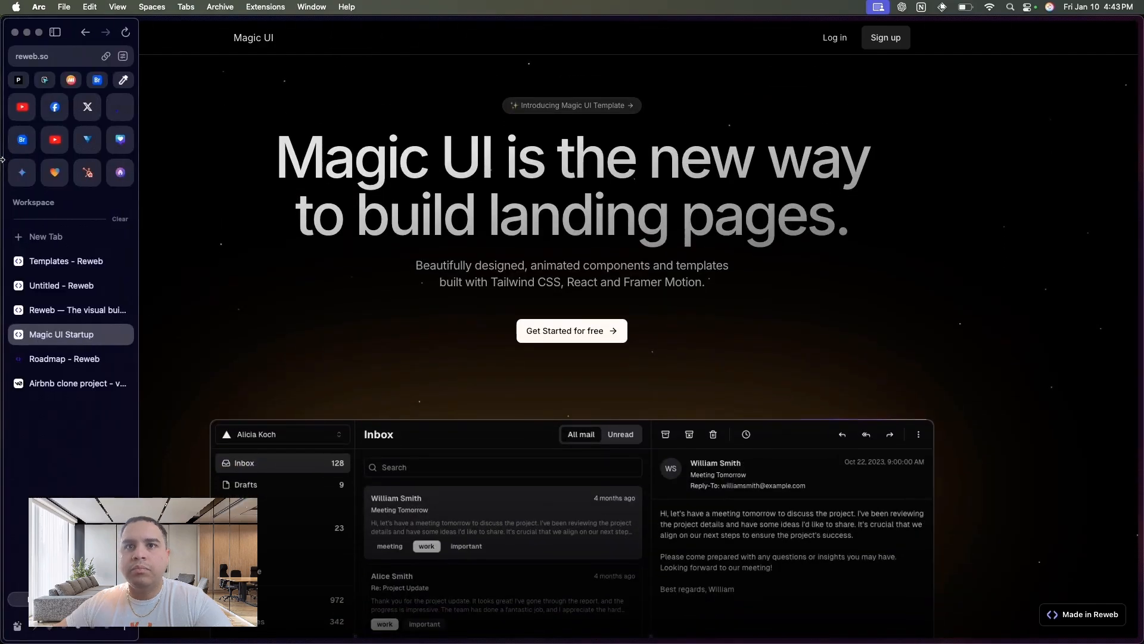
- Close the Magic UI Startup preview and detail pages and return to the project list in the Reweb dashboard
left_click(122, 332)
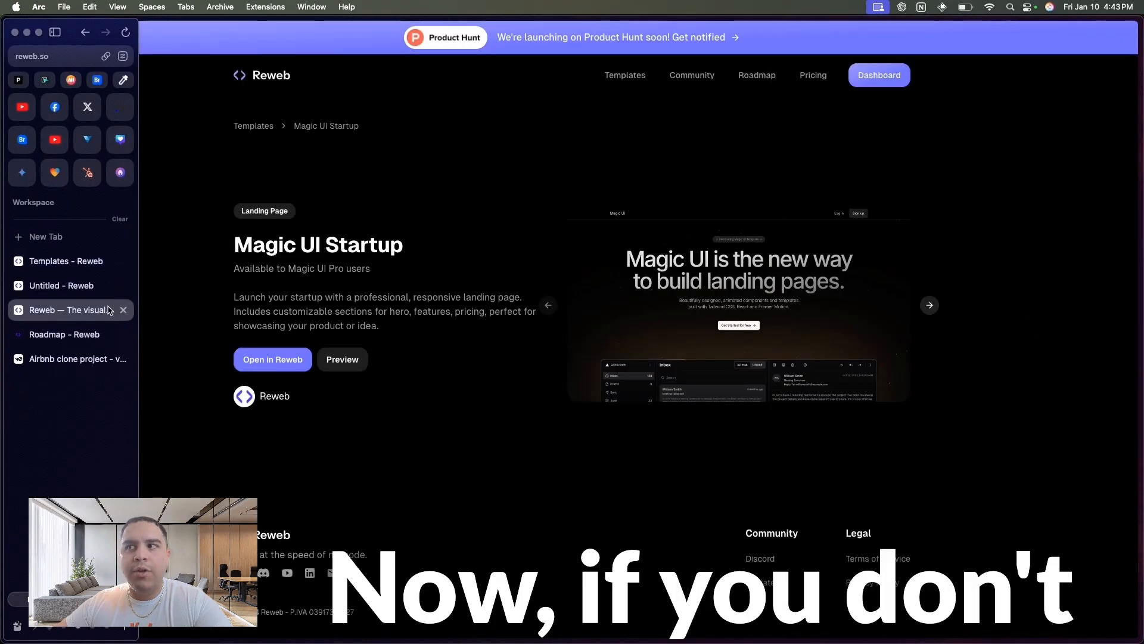
left_click(124, 310)
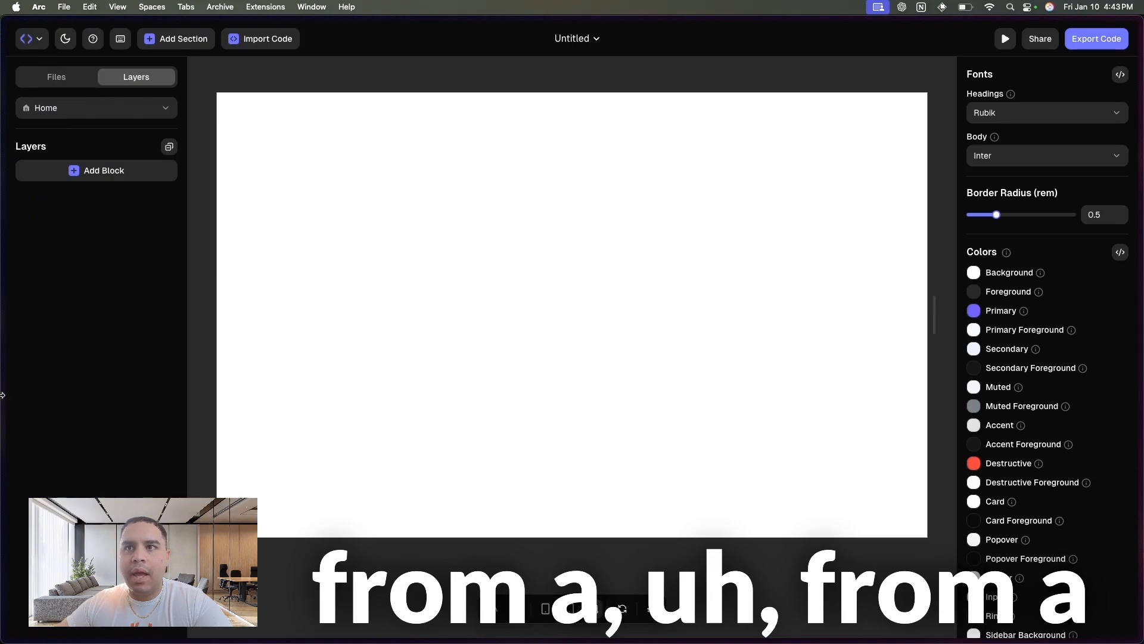
mouse_move(3, 395)
left_click(49, 261)
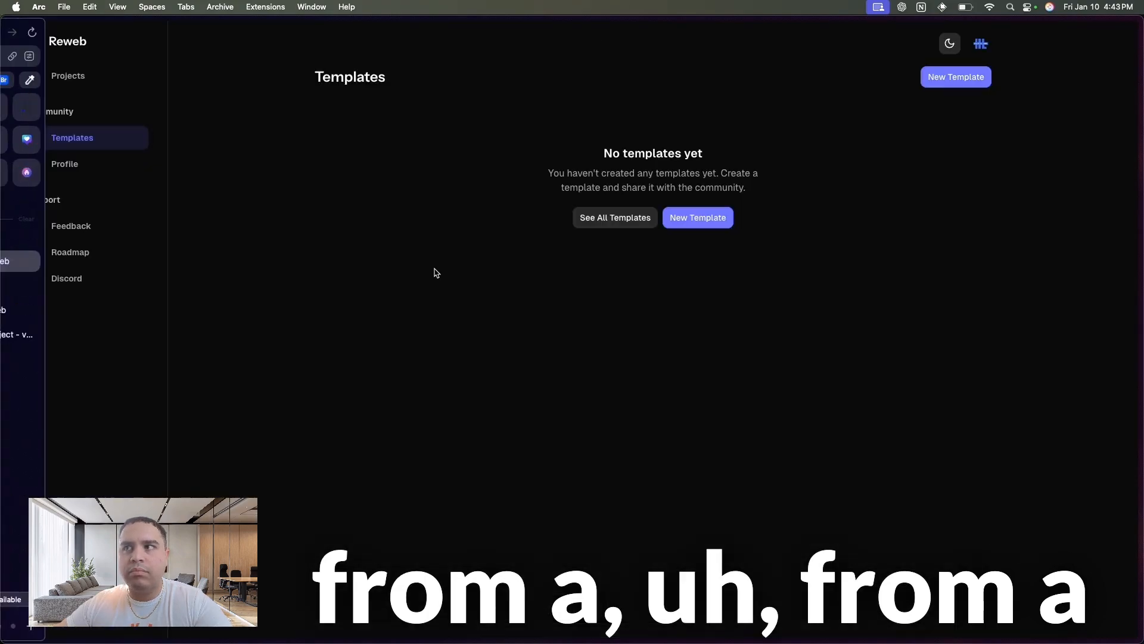
left_click(66, 77)
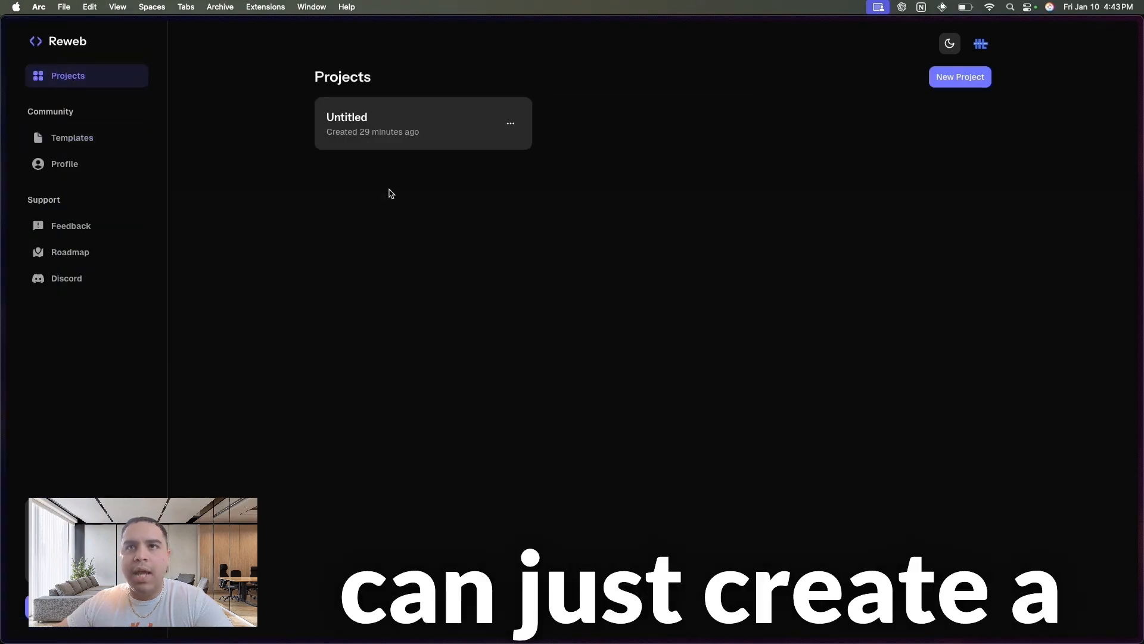
- Delete the existing Untitled project and reload the project list
left_click(511, 123)
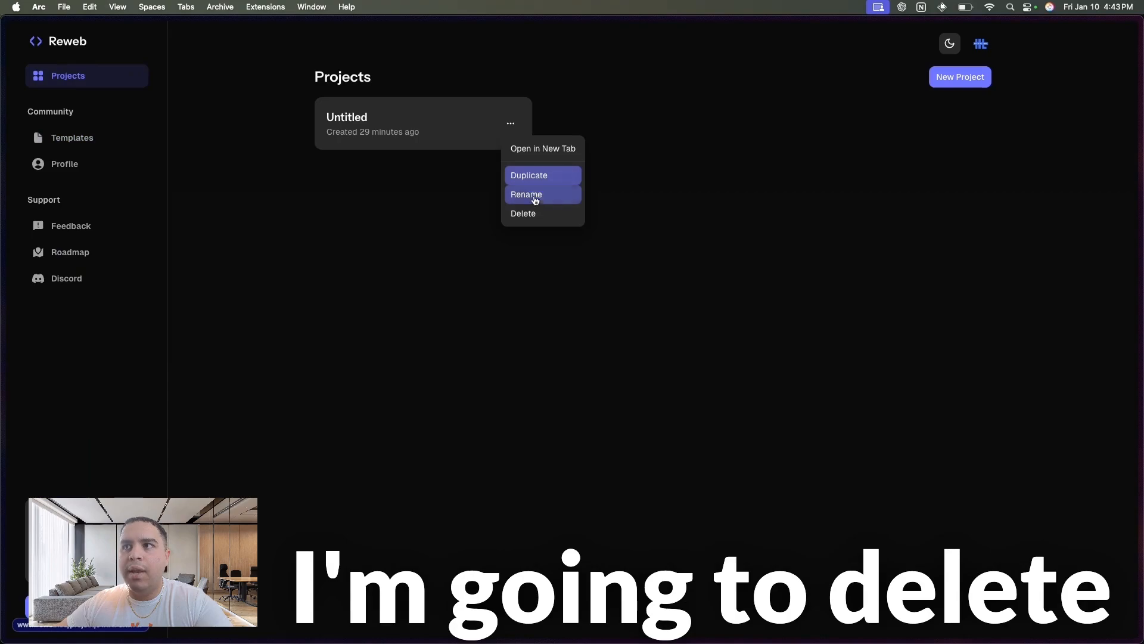
left_click(534, 215)
left_click(650, 363)
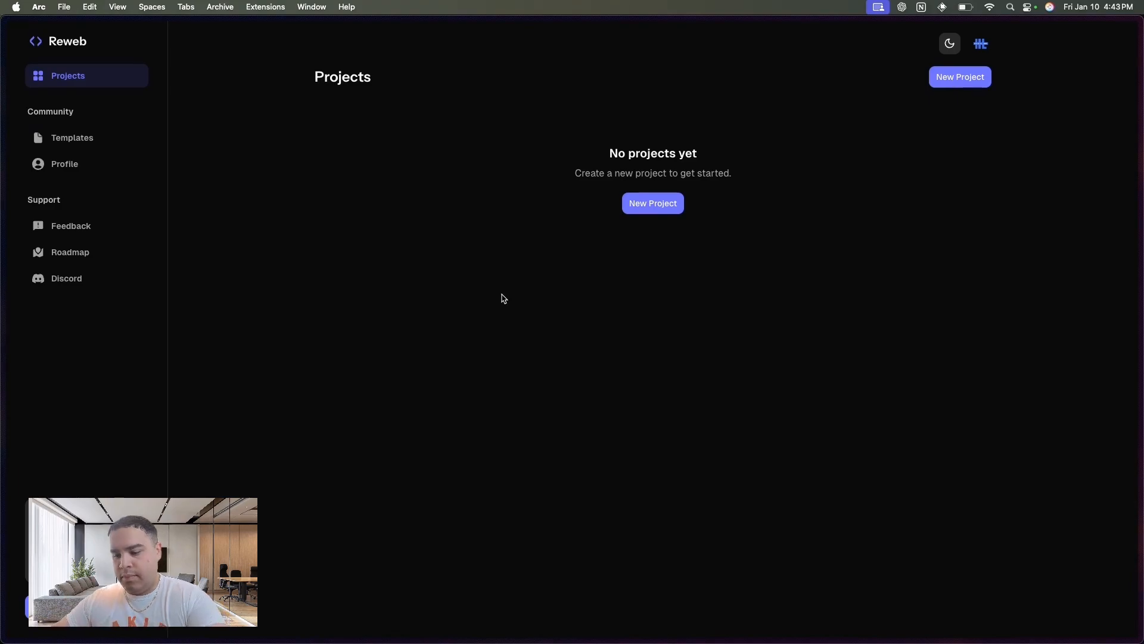
key("super+r")
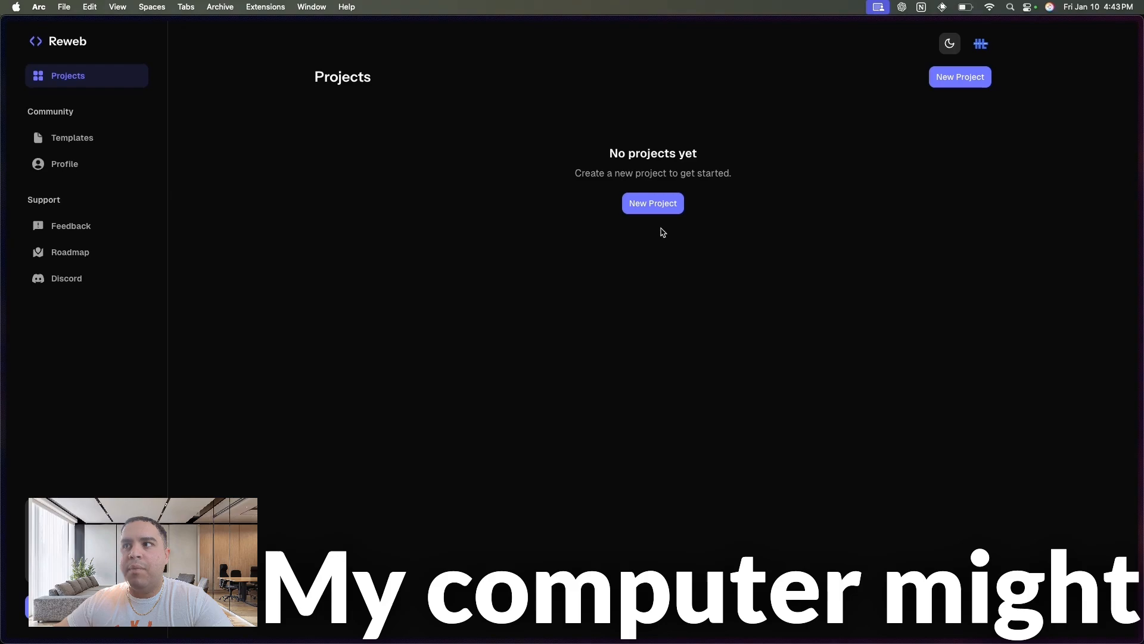
- Create a new project from the Blank template
left_click(662, 206)
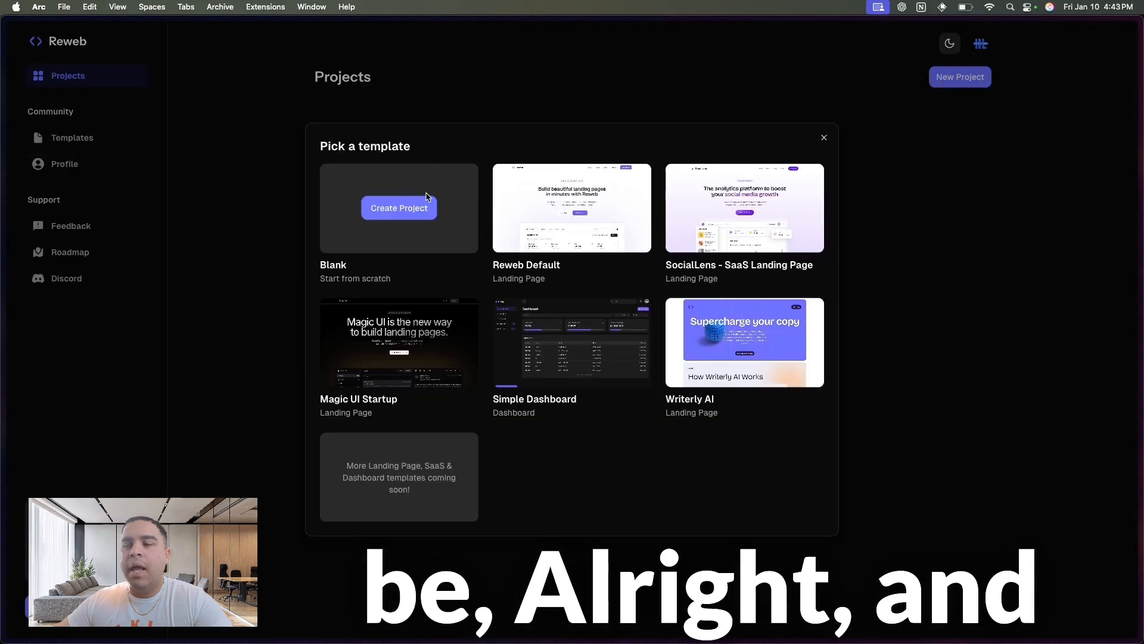
mouse_move(767, 189)
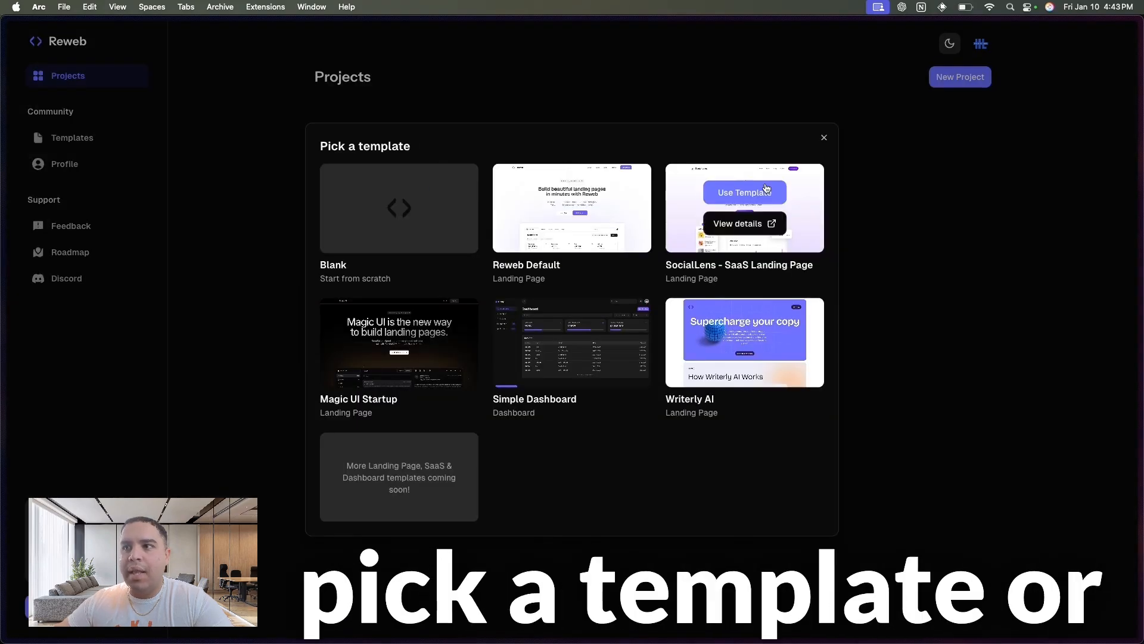
mouse_move(405, 212)
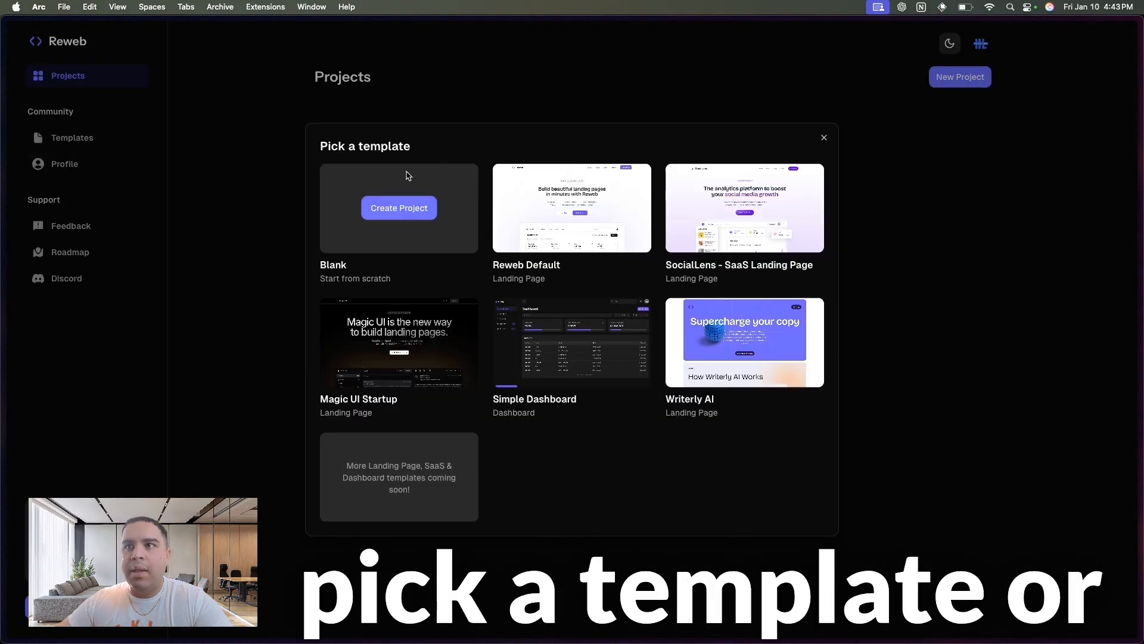
left_click(405, 211)
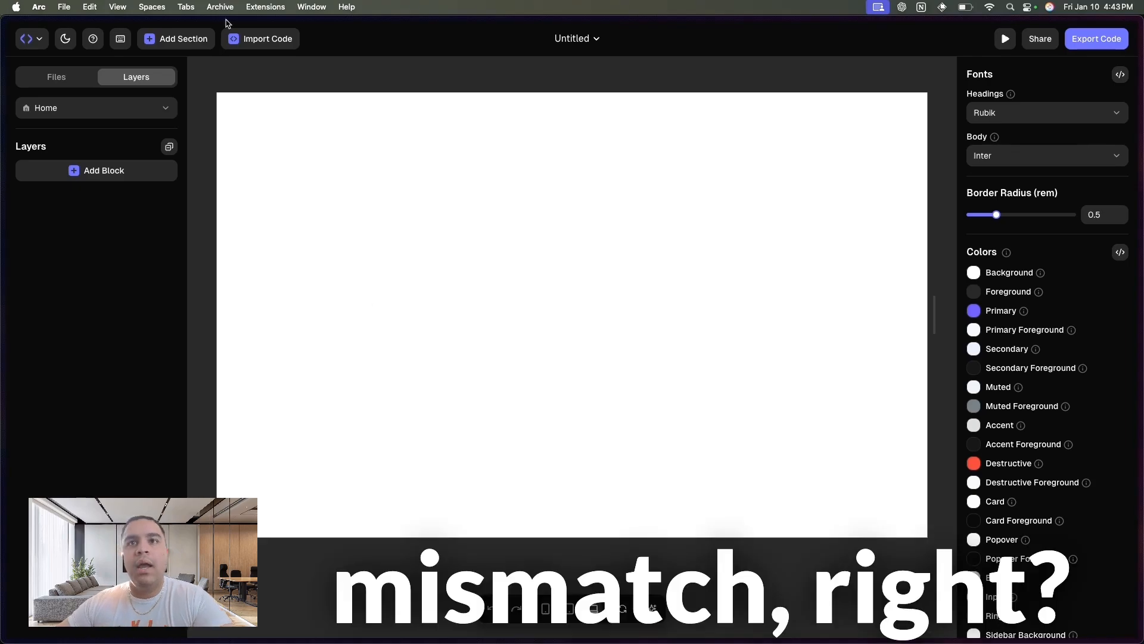
- Look through the available component blocks and add the Header Centered section to the empty Home page
left_click(87, 172)
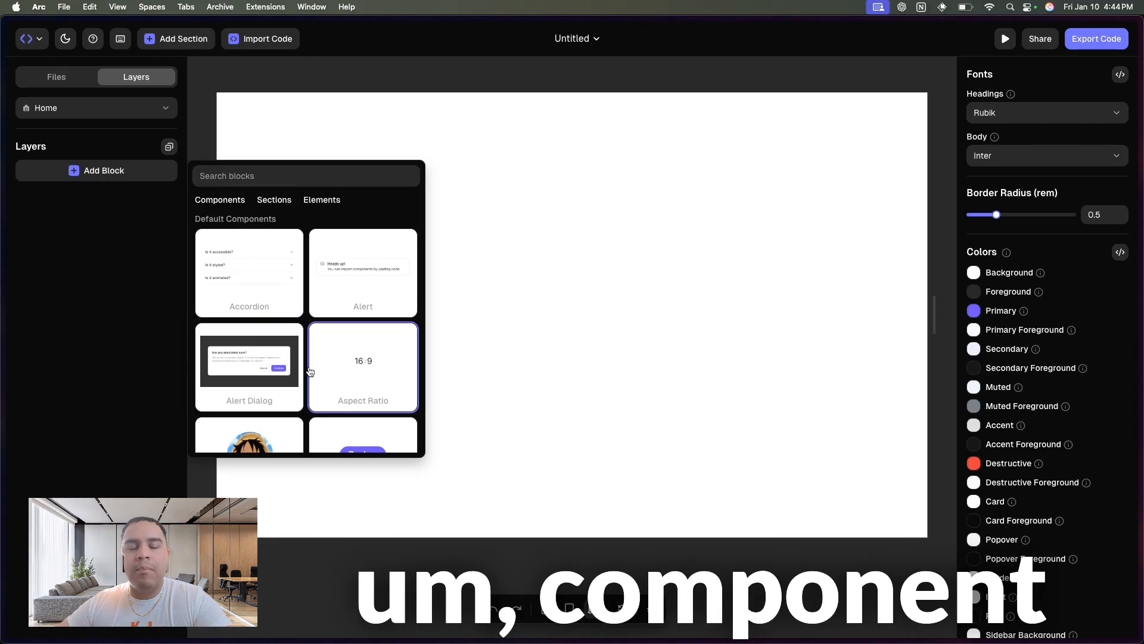
scroll(311, 372, "down", 15)
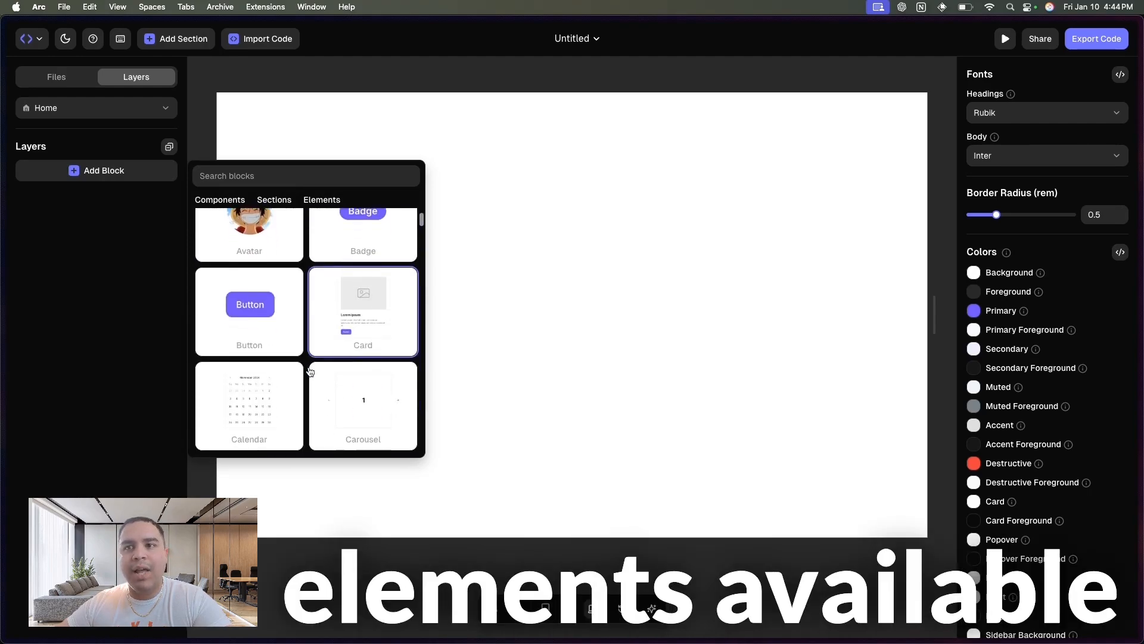
scroll(309, 374, "down", 8)
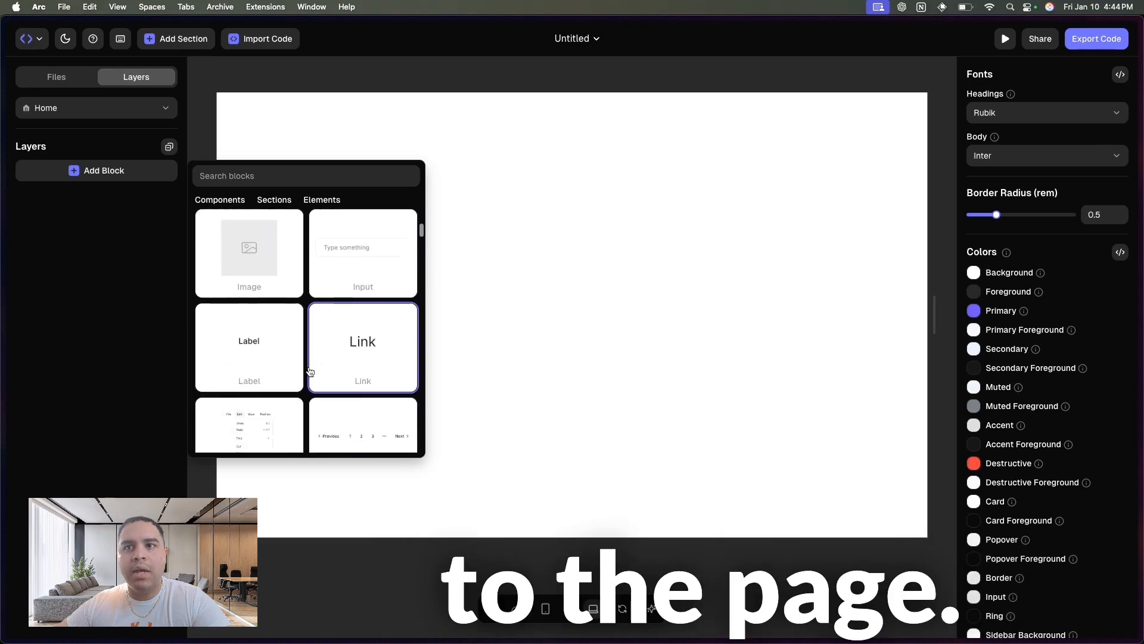
scroll(266, 234, "up", 20)
left_click(276, 200)
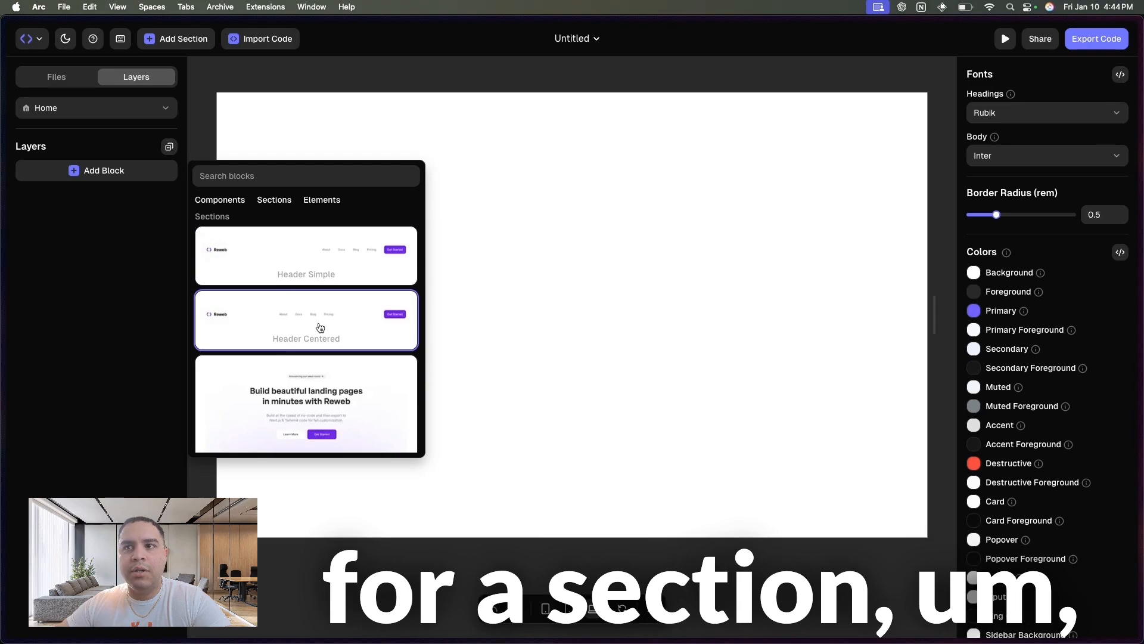
left_click(324, 329)
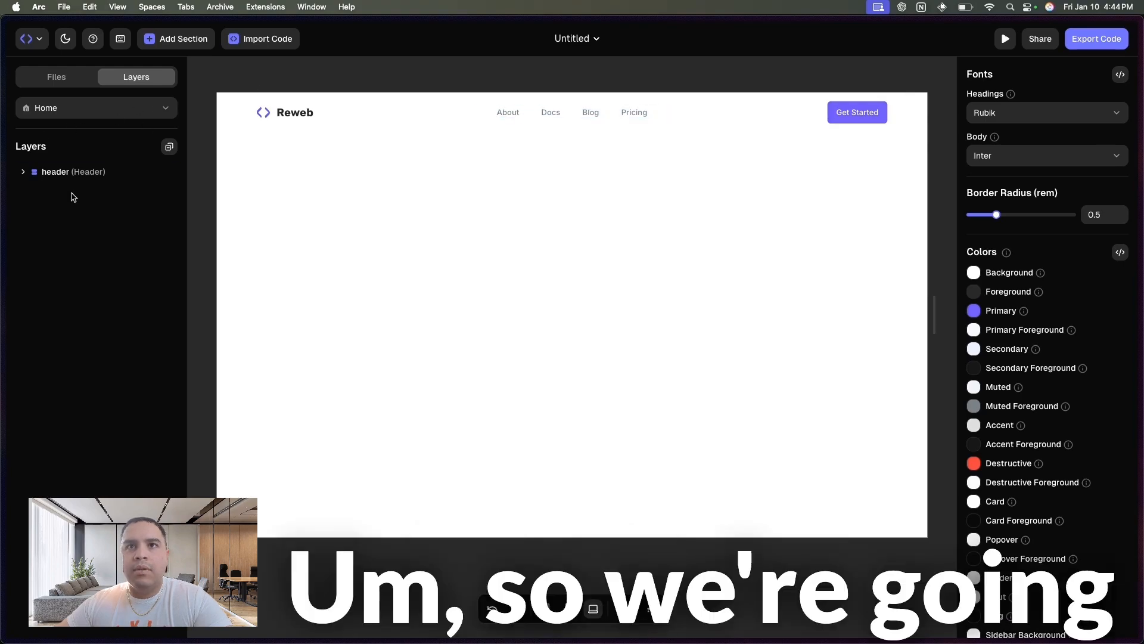
- Insert the Hero Waitlist Centered section below the header
left_click(102, 182)
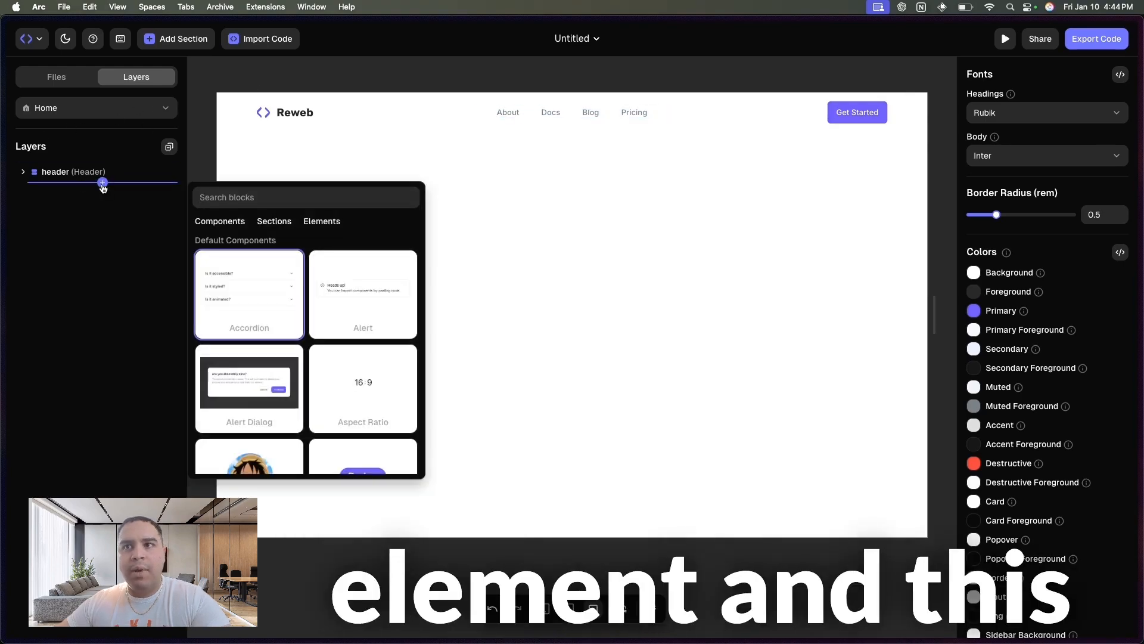
left_click(276, 222)
scroll(300, 383, "down", 5)
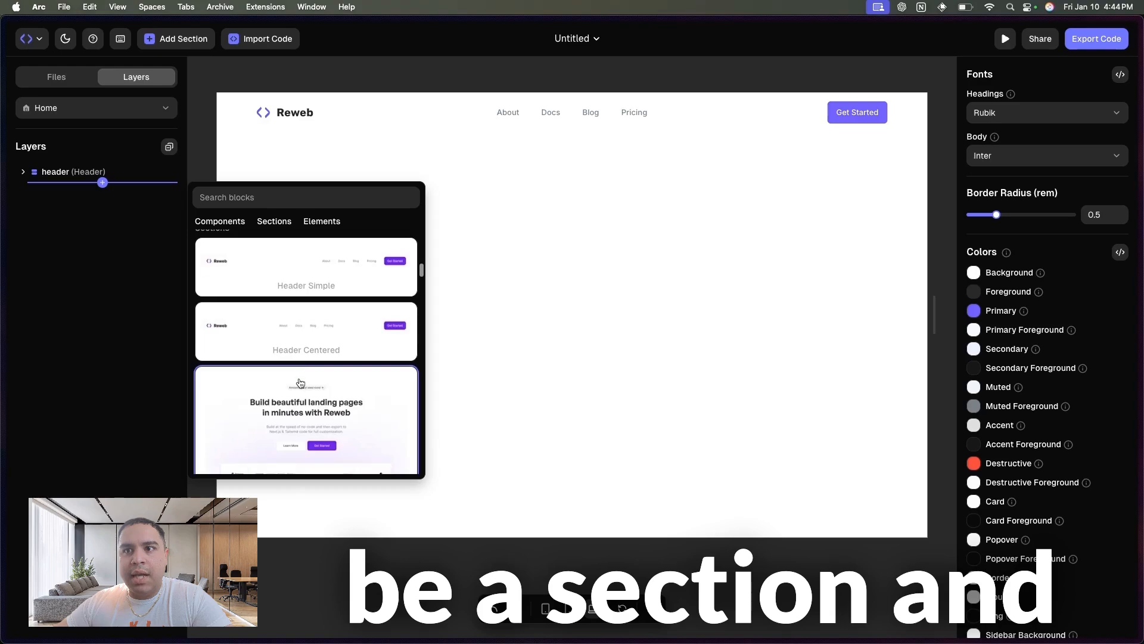
scroll(259, 388, "down", 5)
scroll(303, 322, "up", 1)
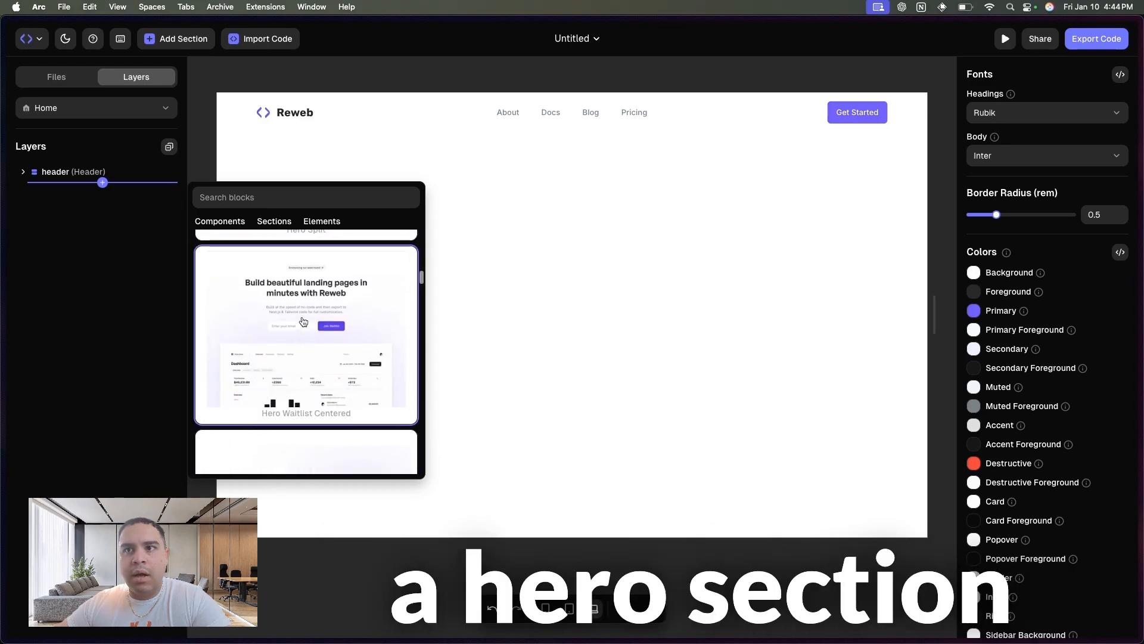
left_click(303, 325)
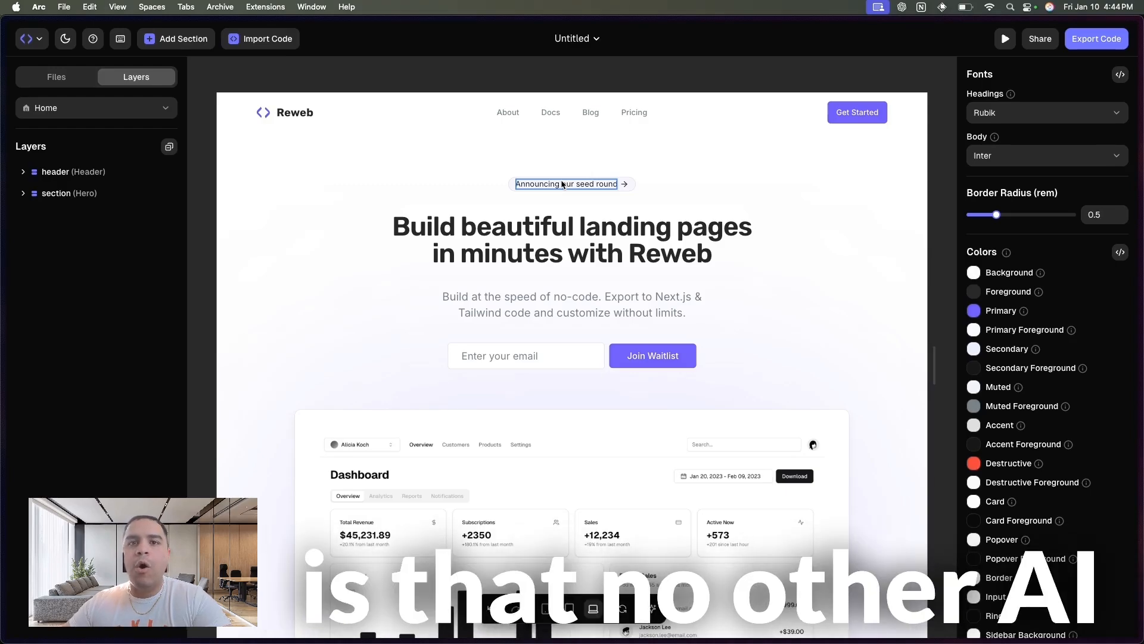
- Move the "Announcing our seed round" badge below the hero description and the waitlist email form above the heading
left_click_drag(562, 185, 574, 313)
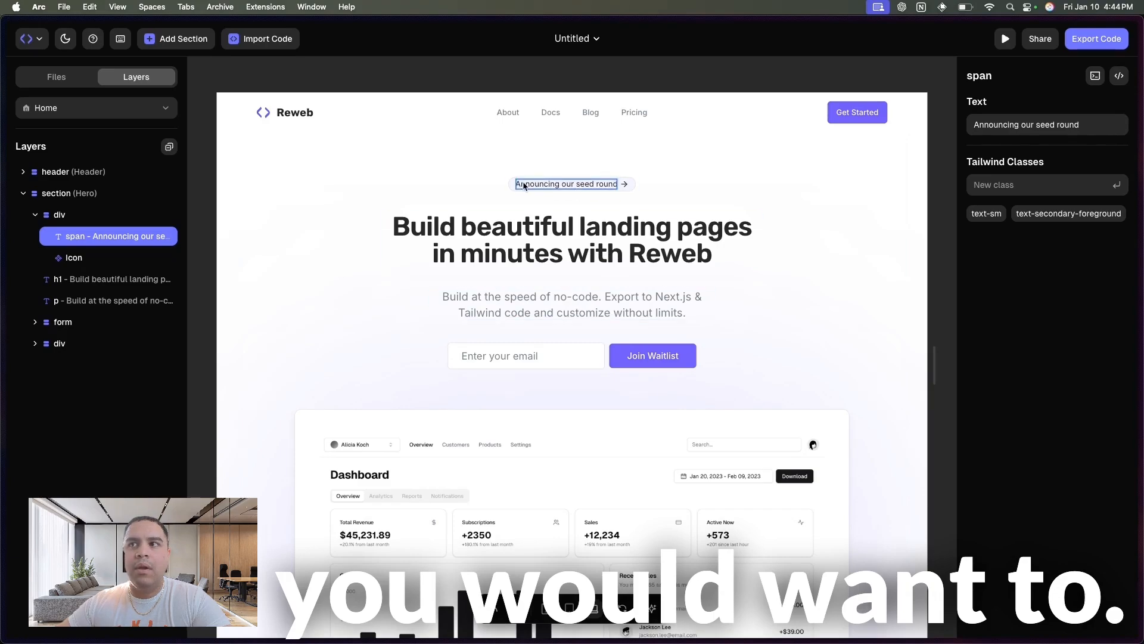
left_click_drag(513, 189, 517, 312)
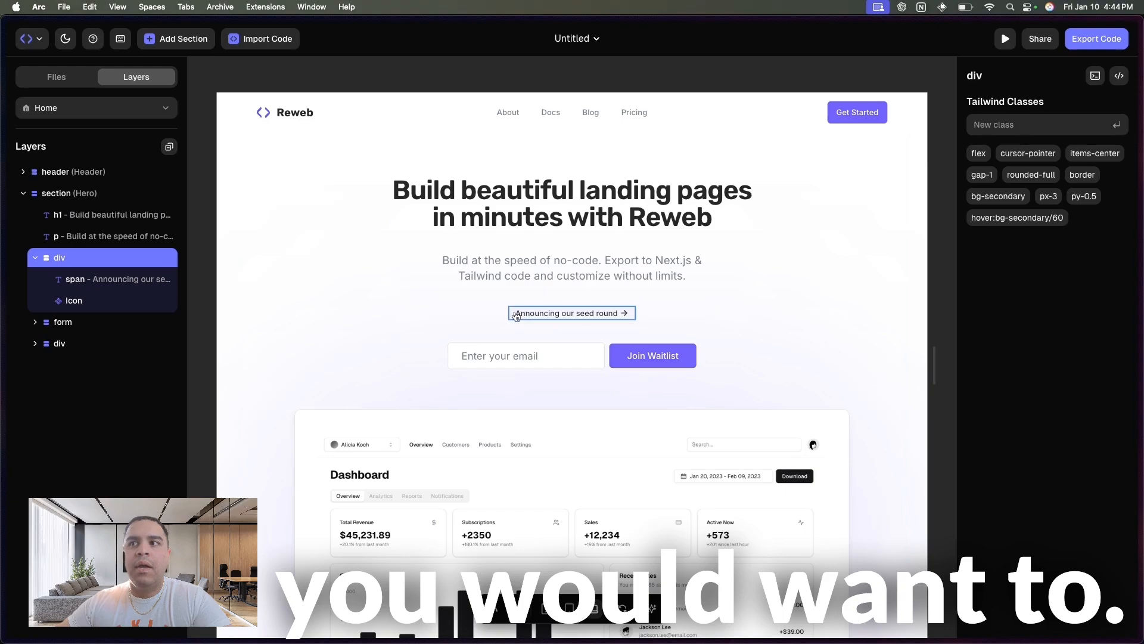
left_click(607, 361)
left_click_drag(606, 361, 606, 206)
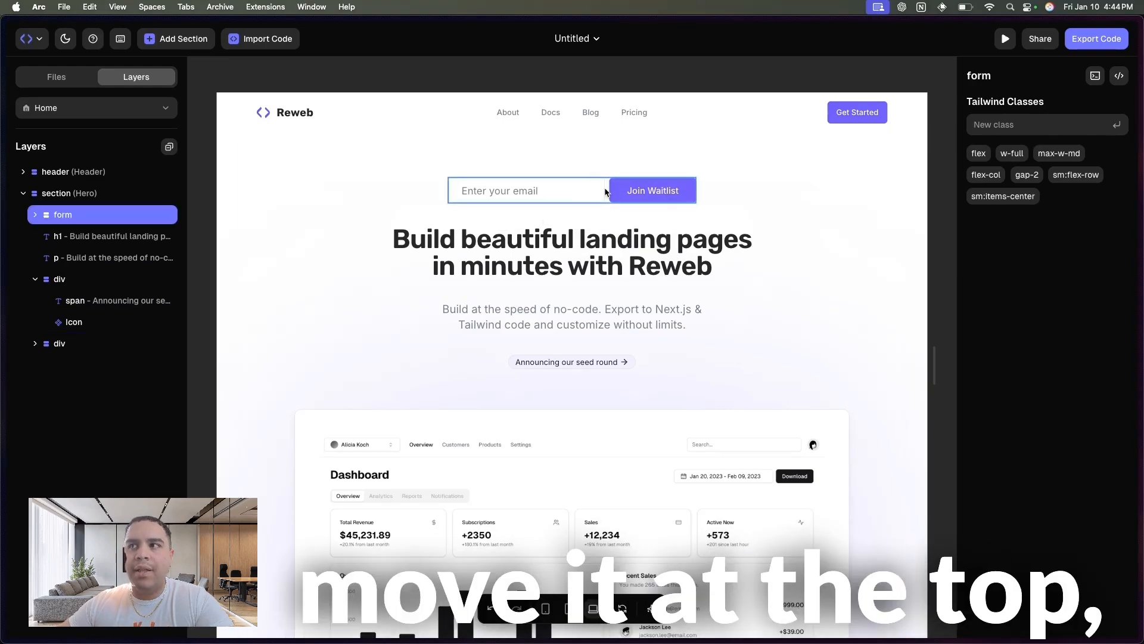
- Return the waitlist email form below the hero description and the announcement badge above the heading
left_click_drag(605, 190, 620, 390)
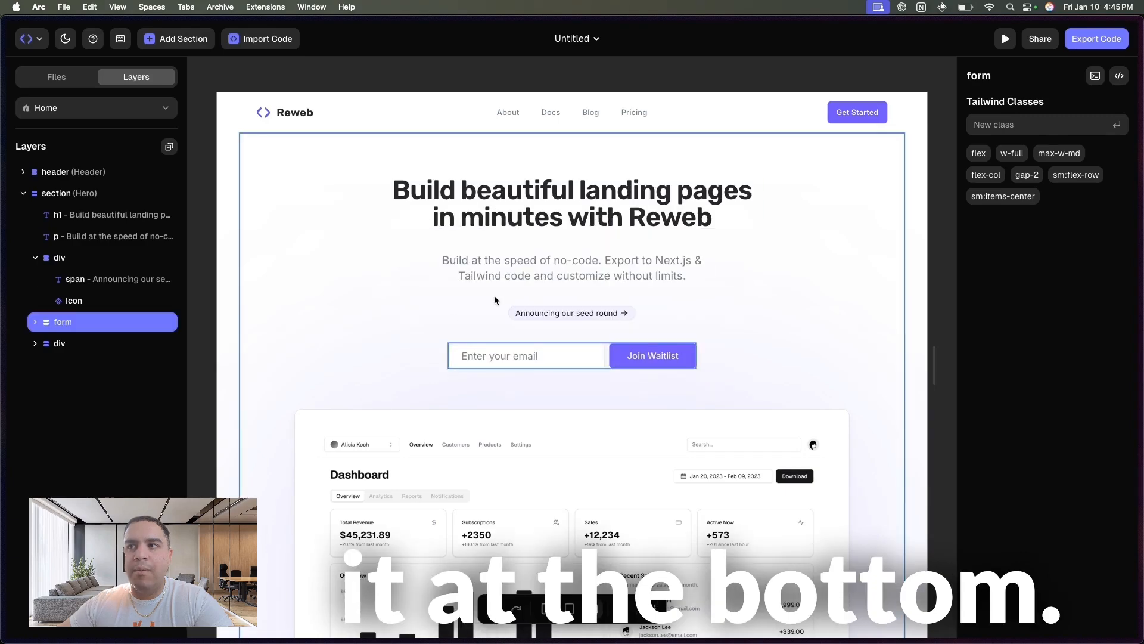
left_click_drag(516, 313, 528, 181)
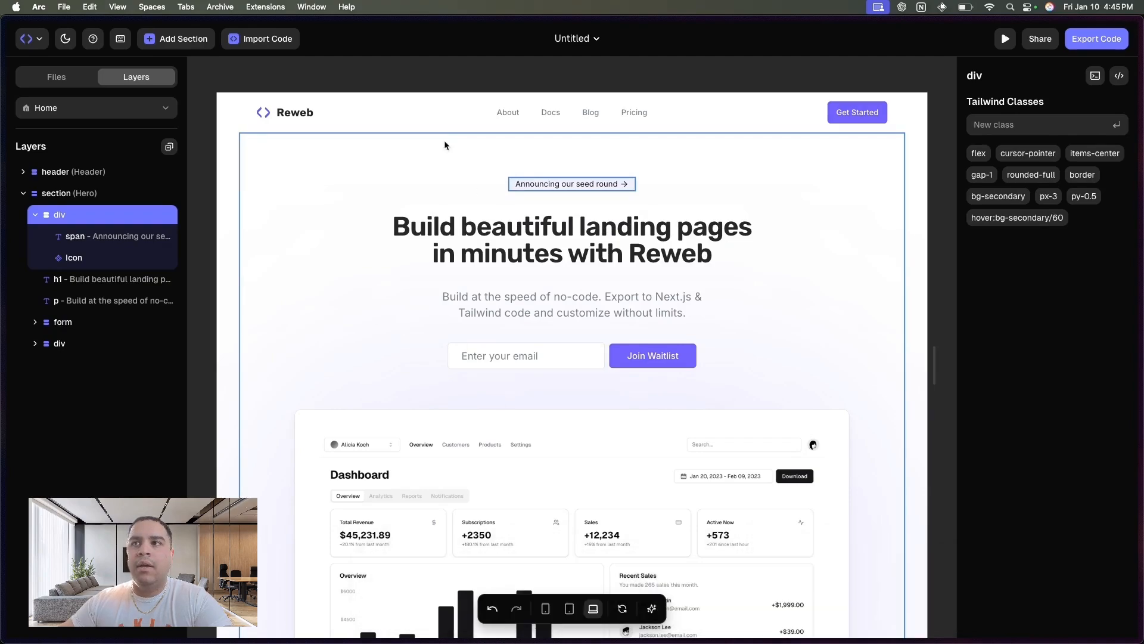
left_click(35, 215)
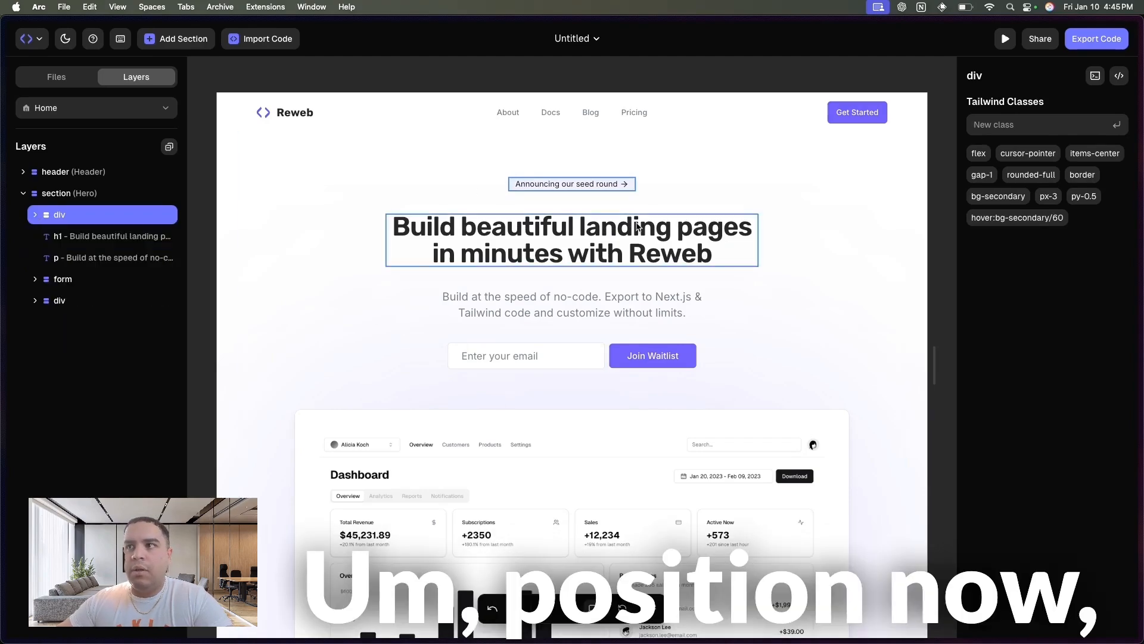
- Change the hero heading text to "Build beautiful landing pages in minutes with Hustling Labs"
left_click(517, 233)
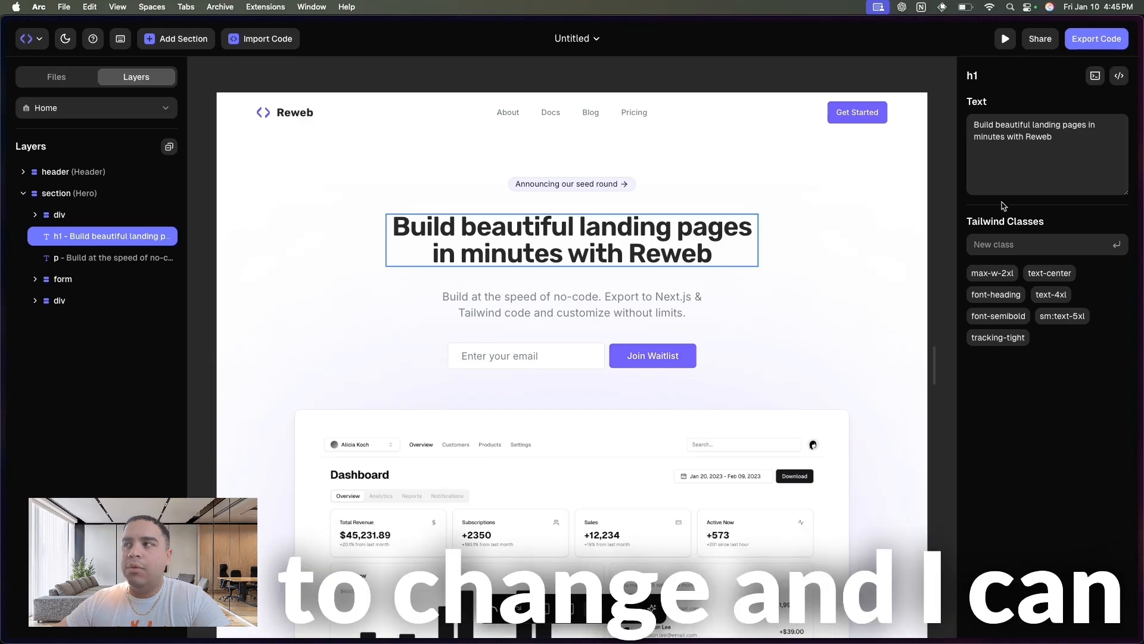
double_click(1056, 135)
type("H")
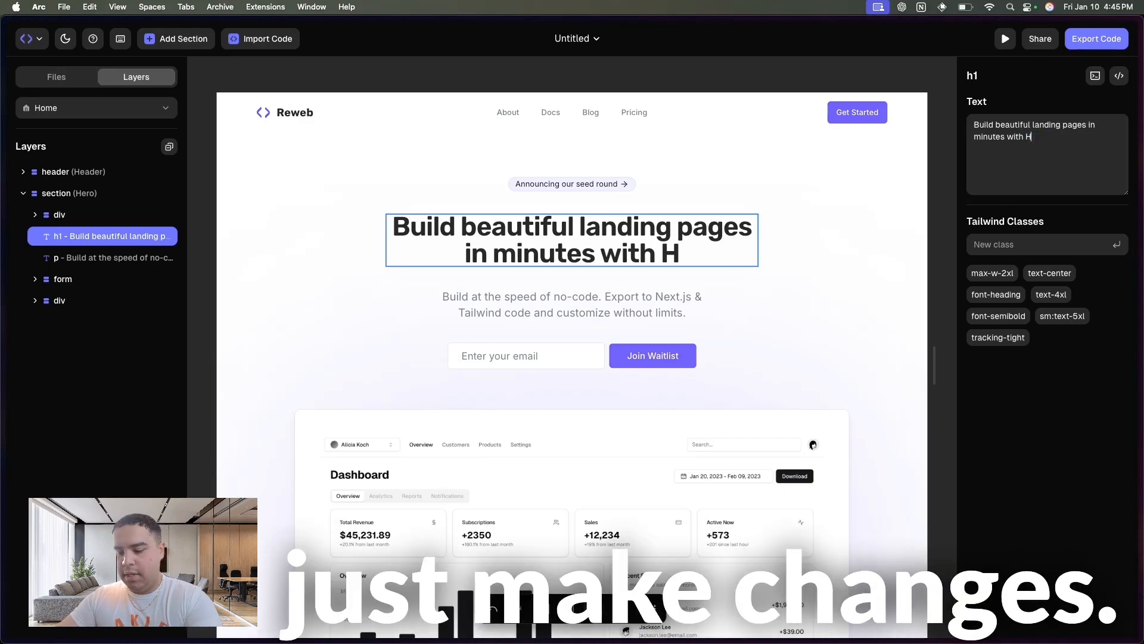
type("ustling Labs")
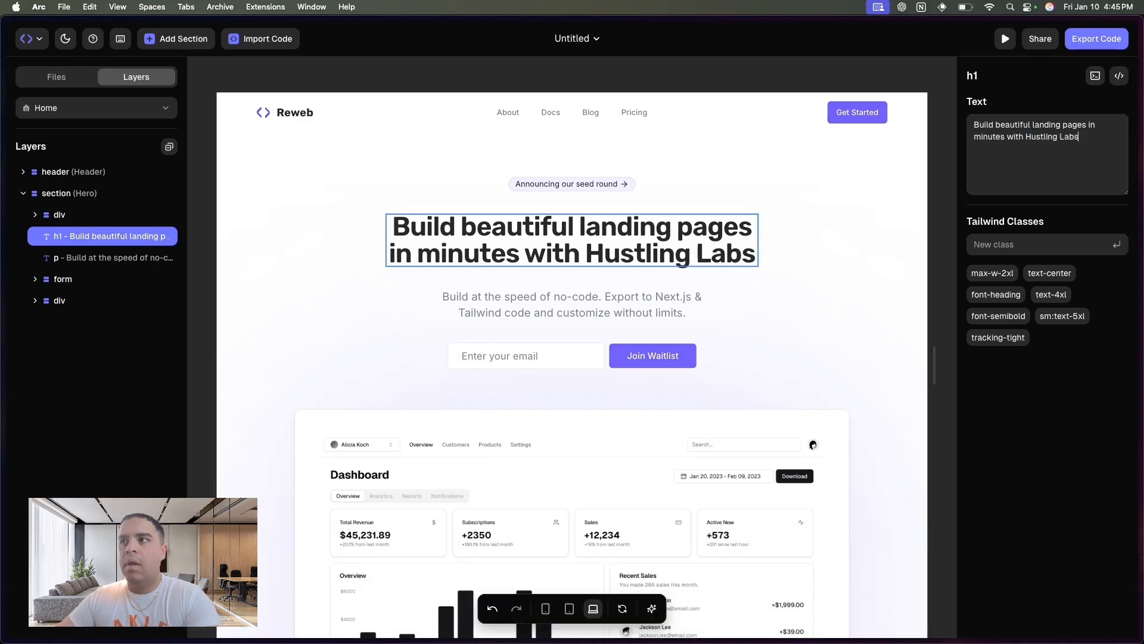
left_click(846, 300)
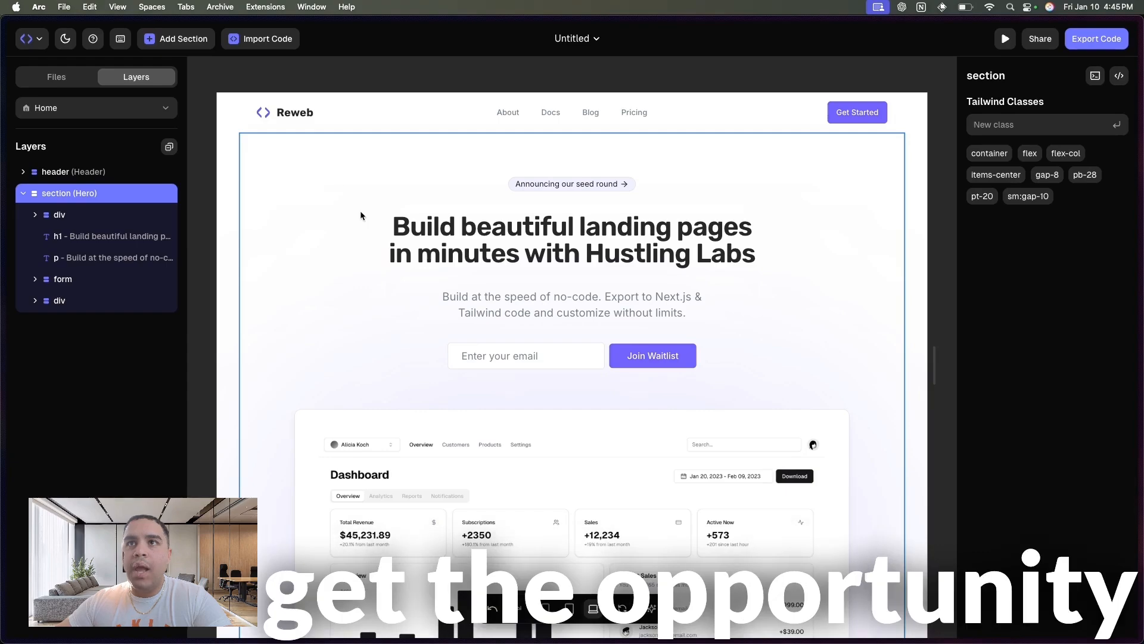
- Examine the export preview of the page's code, close it and review the hero section on the canvas
left_click(1096, 35)
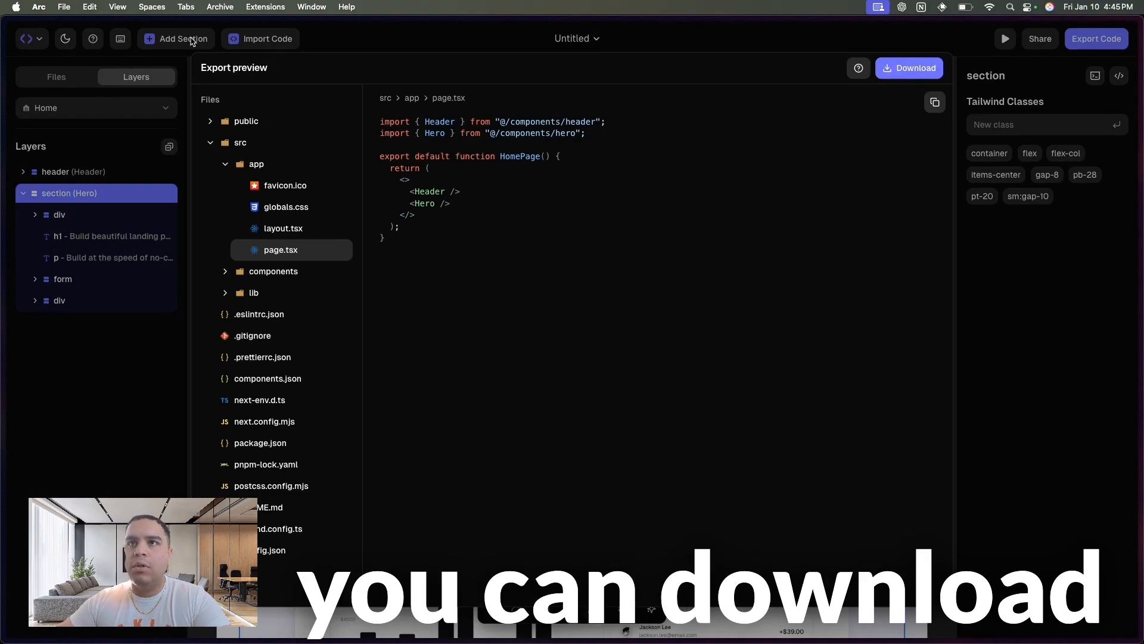
left_click(1023, 421)
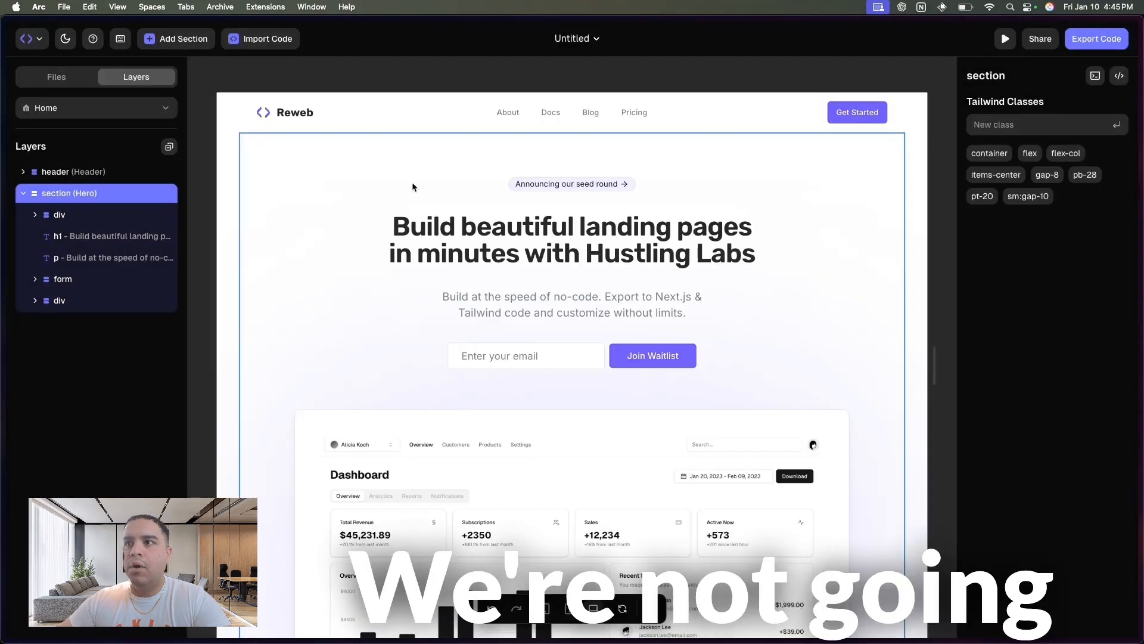
scroll(259, 459, "down", 15)
scroll(261, 461, "up", 10)
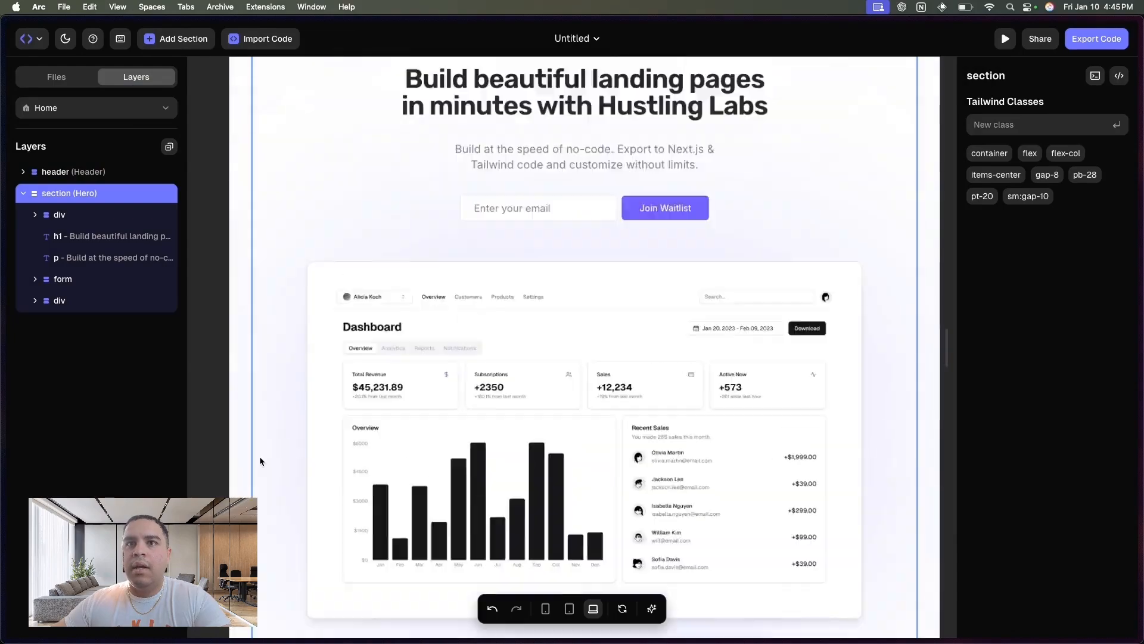
scroll(260, 461, "down", 5)
scroll(259, 461, "up", 3)
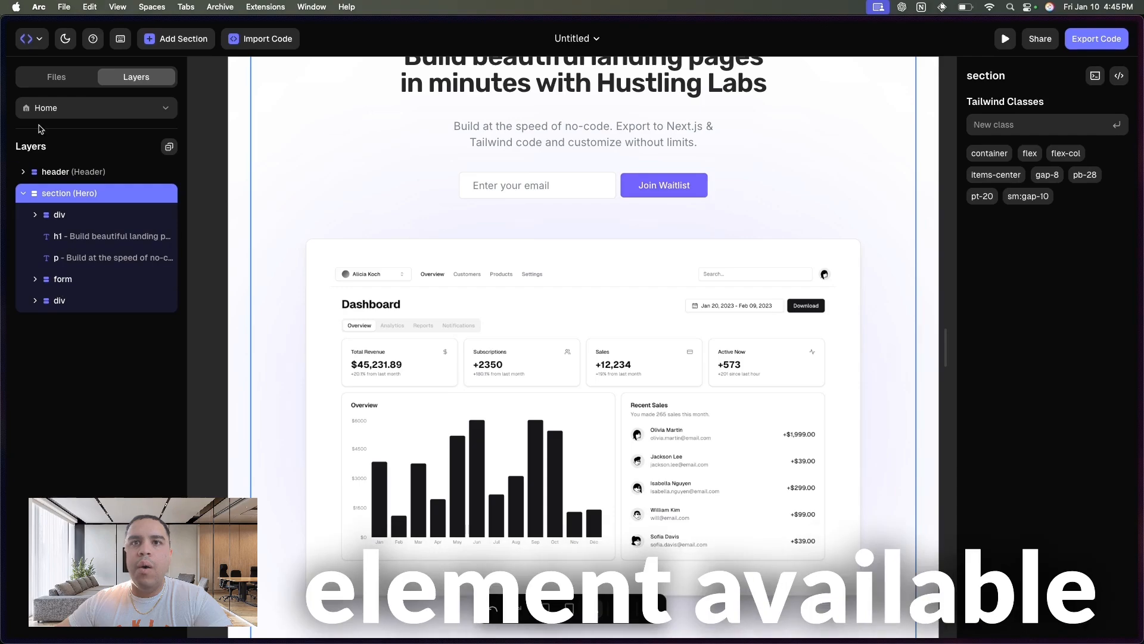
- Examine the component, element and section blocks that can be inserted below the Hero section
left_click(24, 194)
left_click_drag(25, 197, 102, 206)
left_click(103, 207)
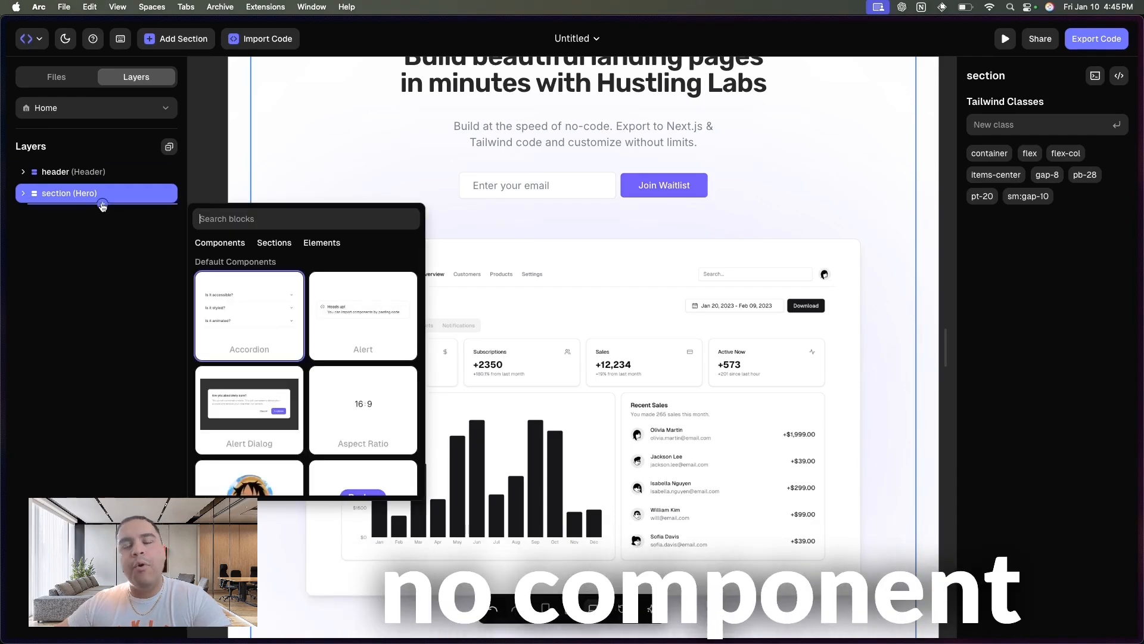
left_click(317, 245)
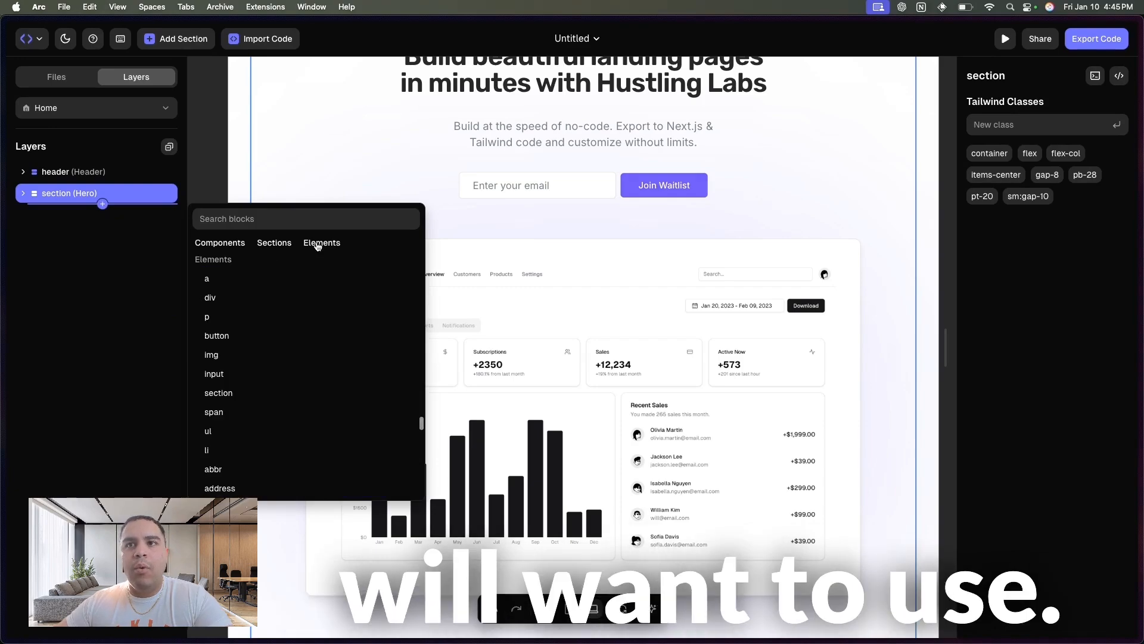
left_click(273, 245)
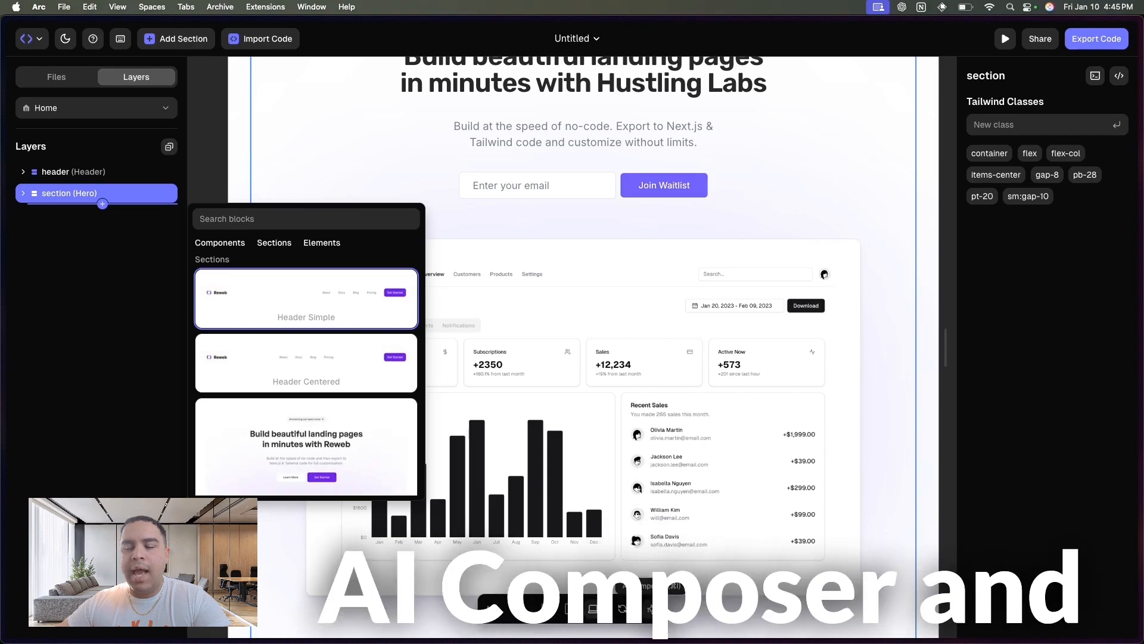
- Have the AI composer restyle the page in Theme mode with the prompt "Make this dark mode" and review the canvas
left_click(656, 608)
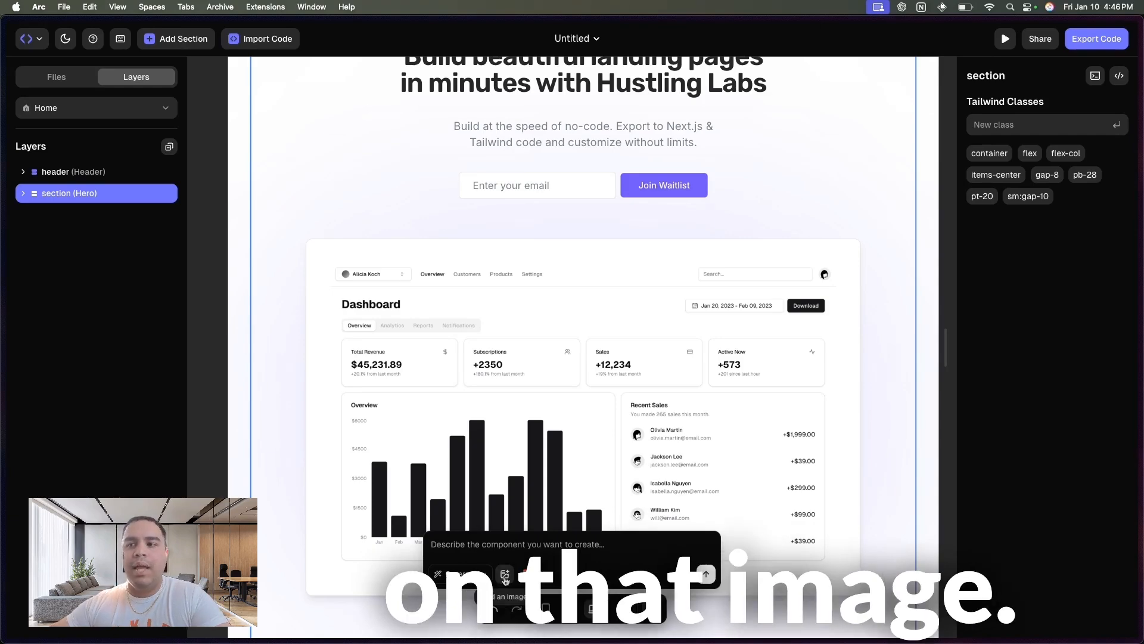
left_click(461, 574)
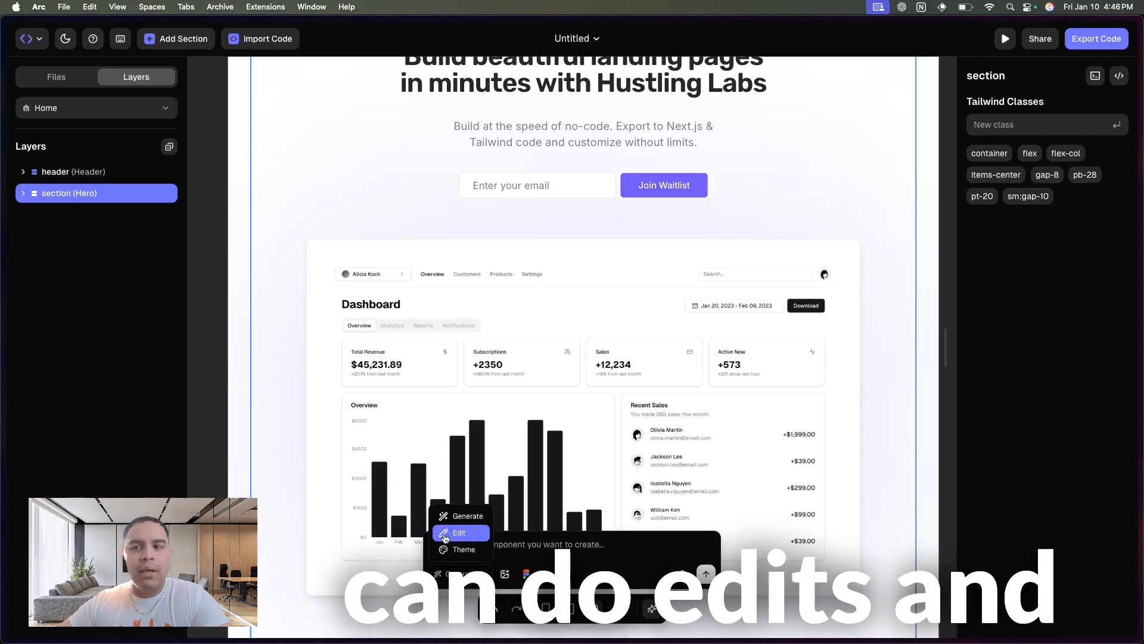
left_click(457, 551)
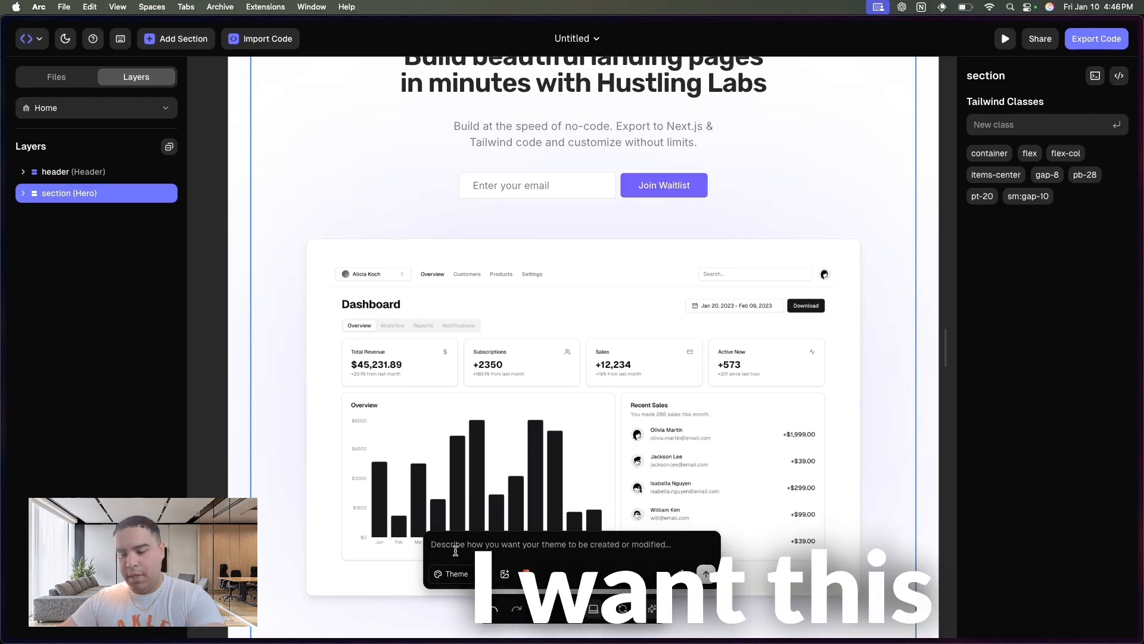
type("Make this")
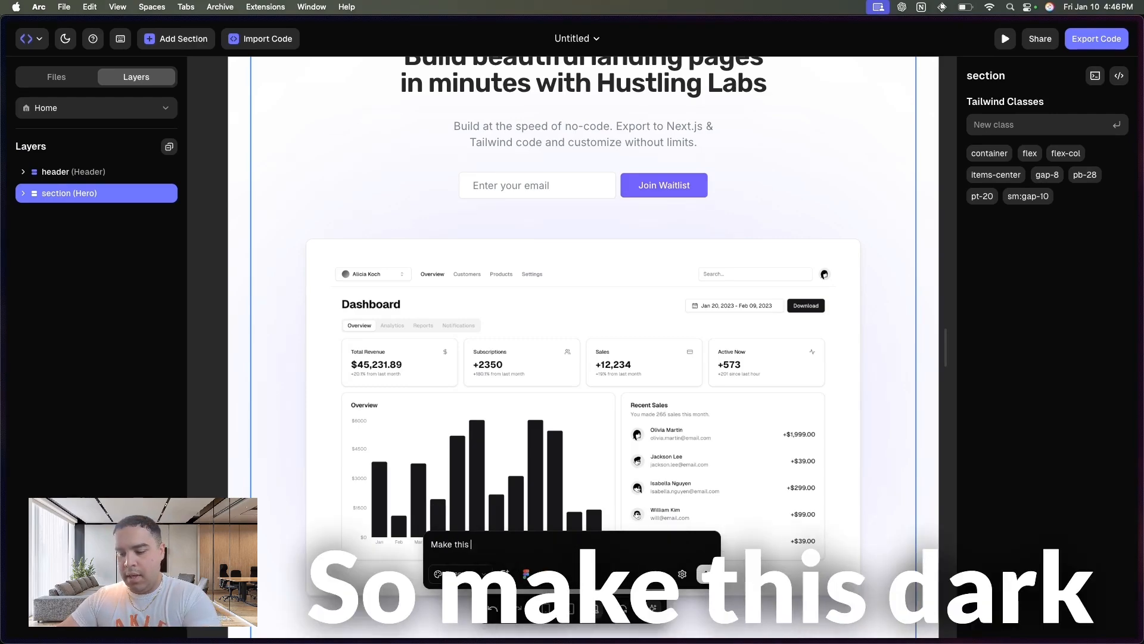
type(" dark mode")
key("Return")
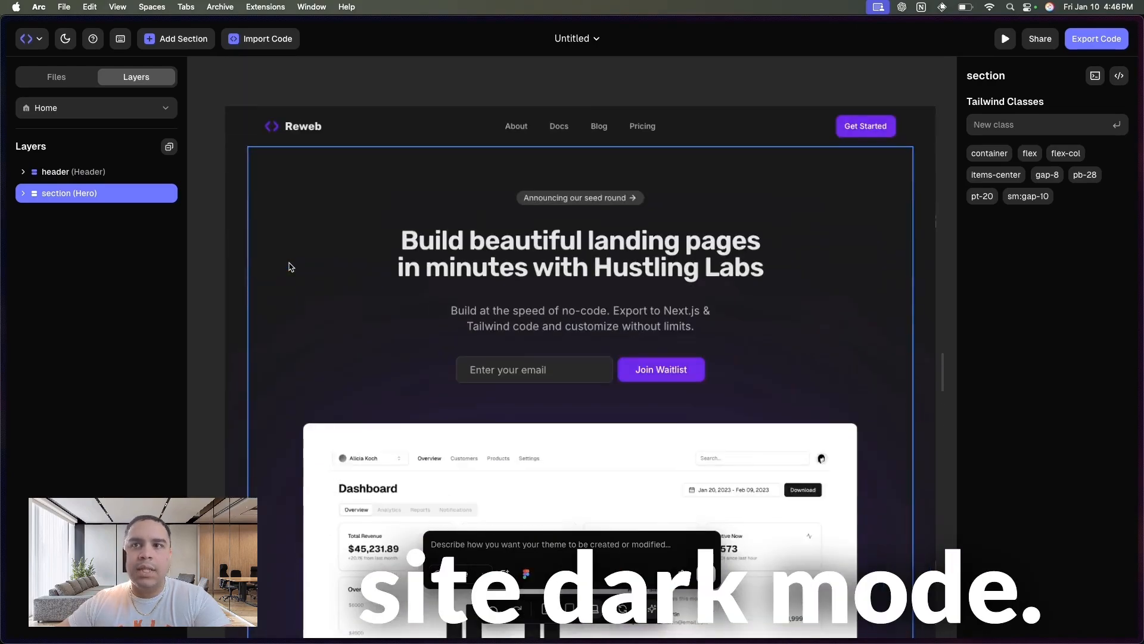
scroll(288, 265, "down", 10)
scroll(288, 265, "up", 4)
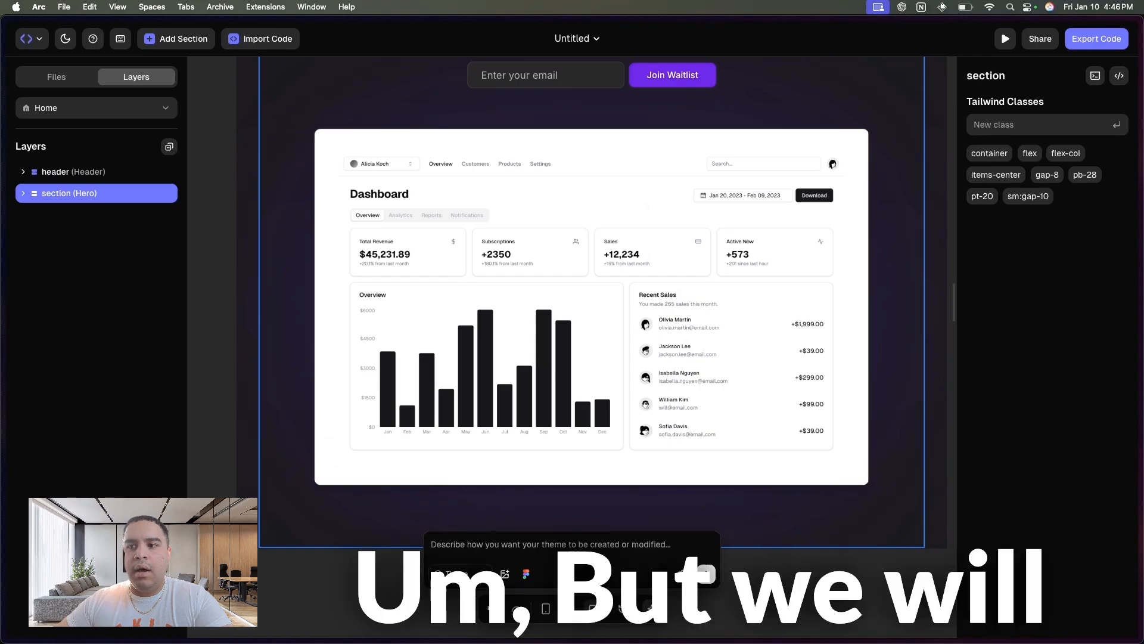
- Switch the AI composer to Generate mode and enter the prompt "Add a features section"
left_click(451, 573)
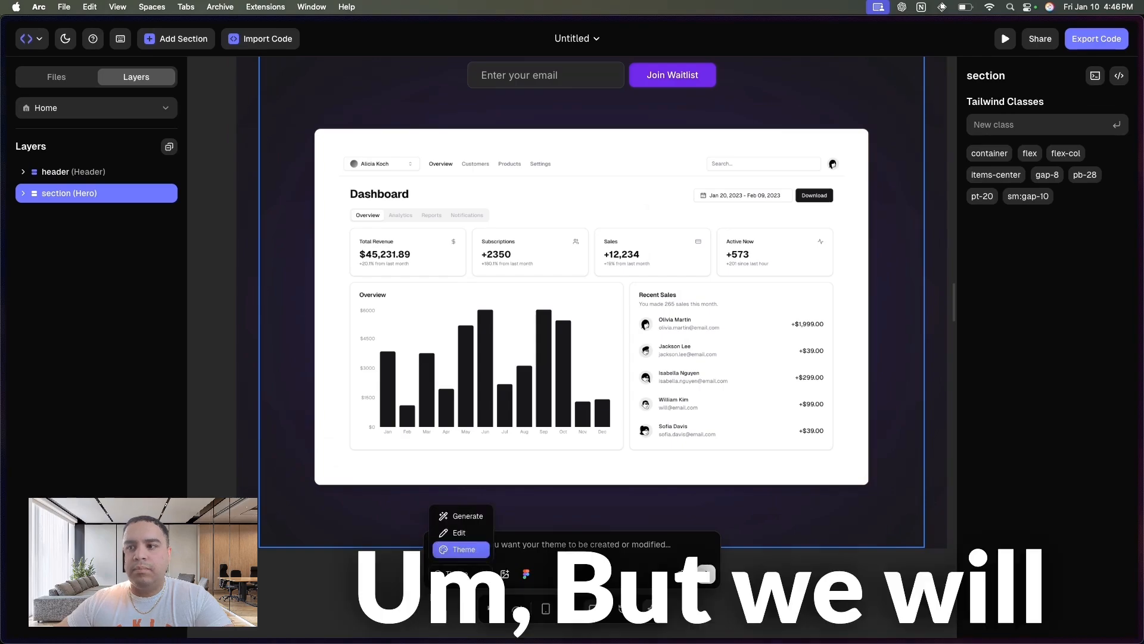
left_click(469, 525)
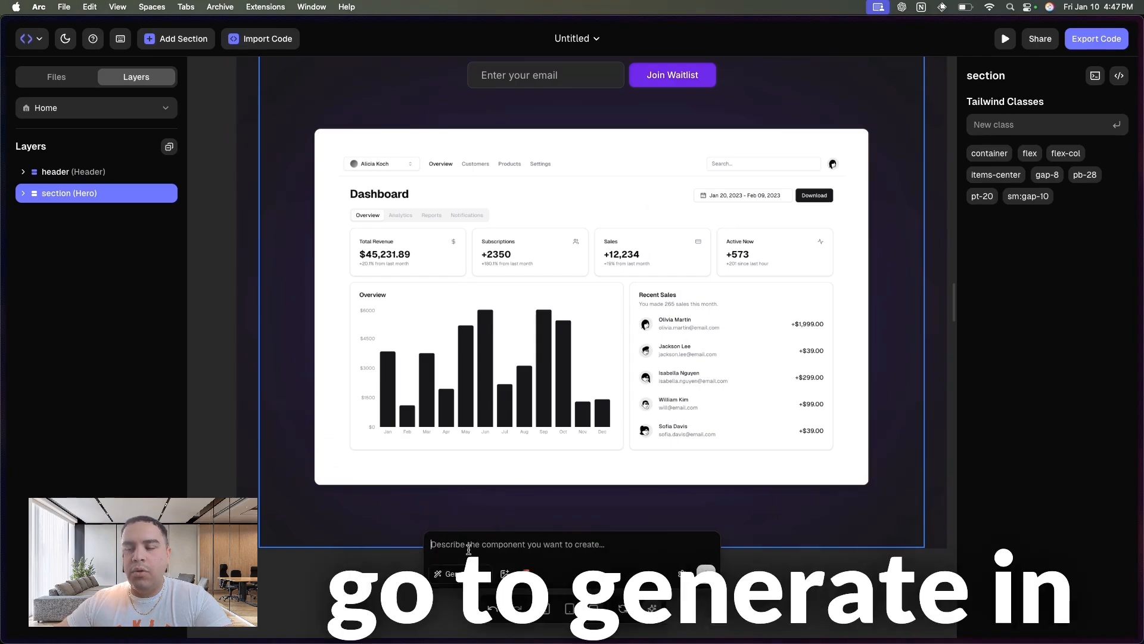
type("Add a")
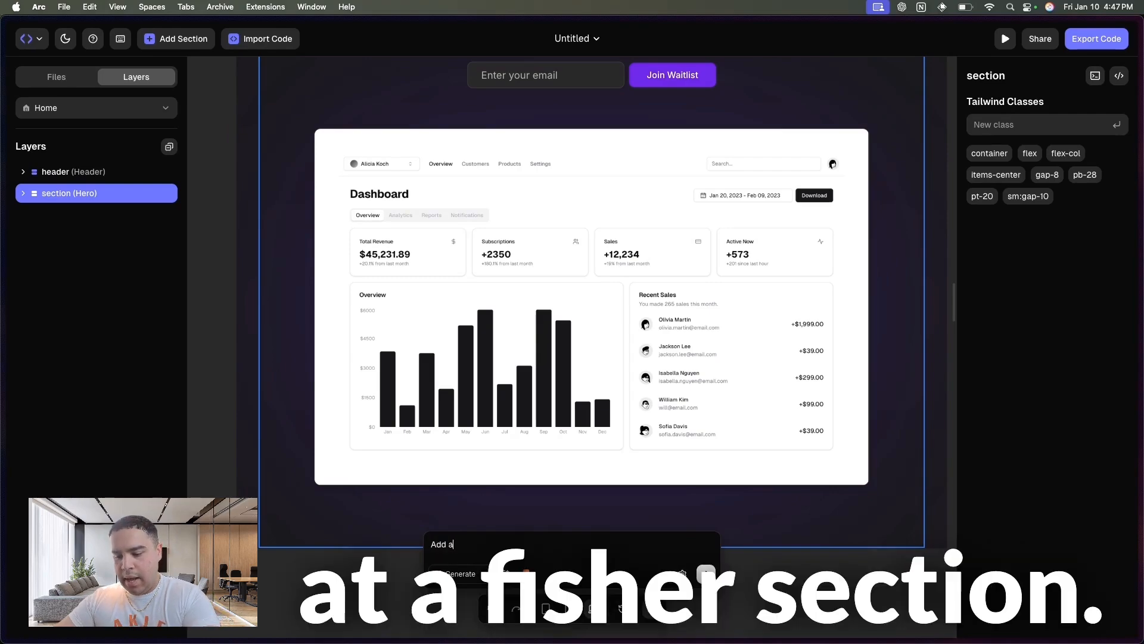
type(" feature")
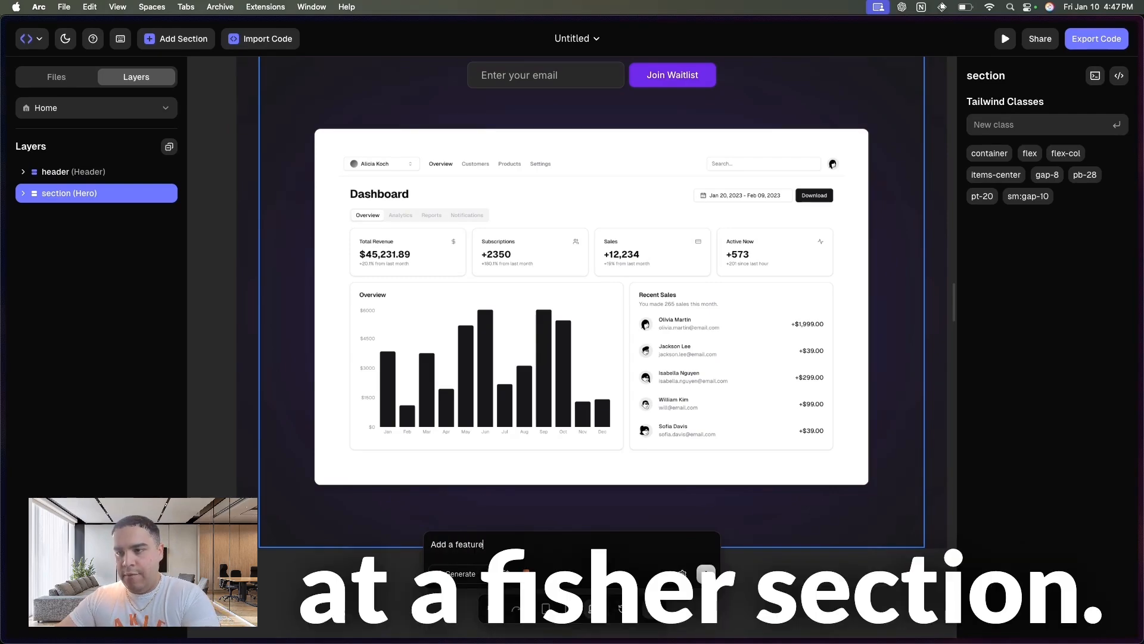
type("s section")
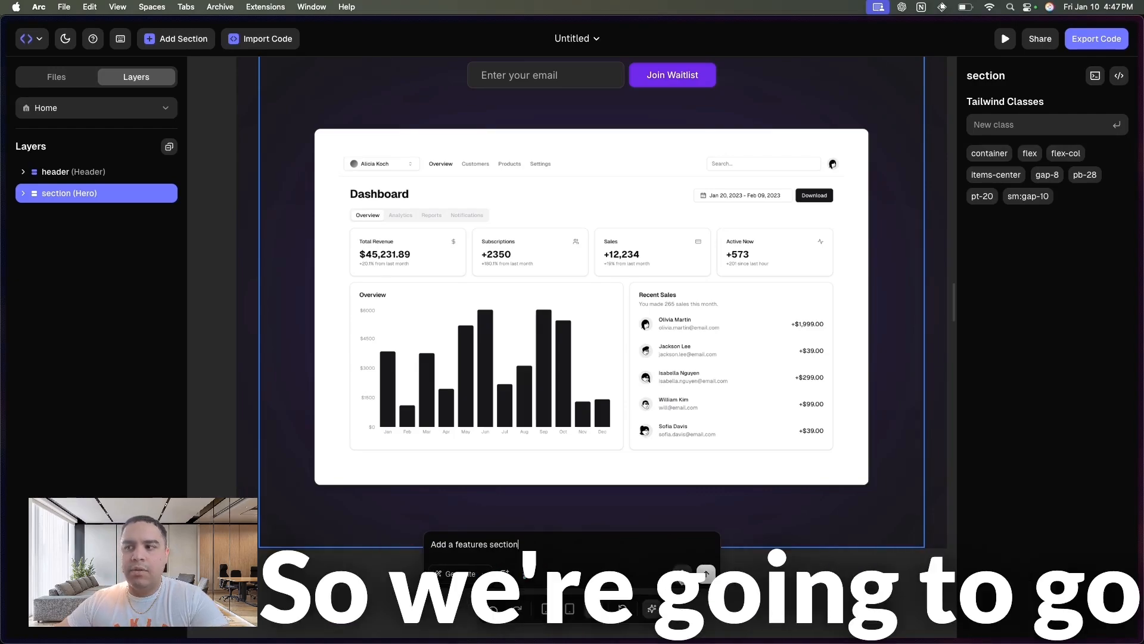
- Save the AI project description "I'm creating the landing page for a analytics tools specialized in ecommerce" and check that it is stored
left_click(683, 574)
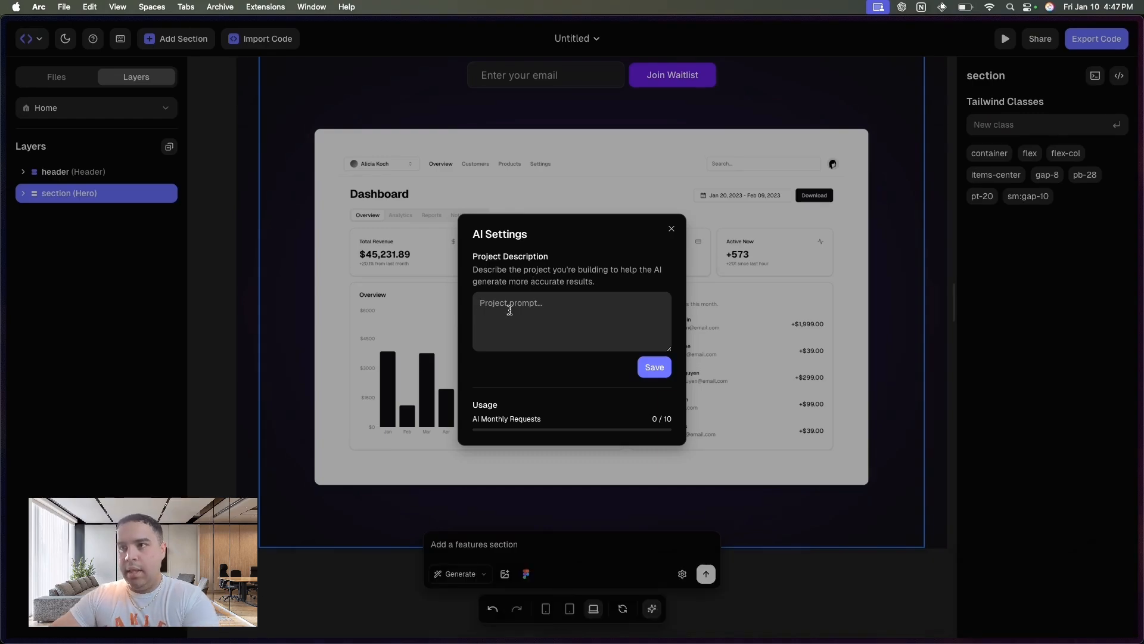
type("I'm creating the landing page for ")
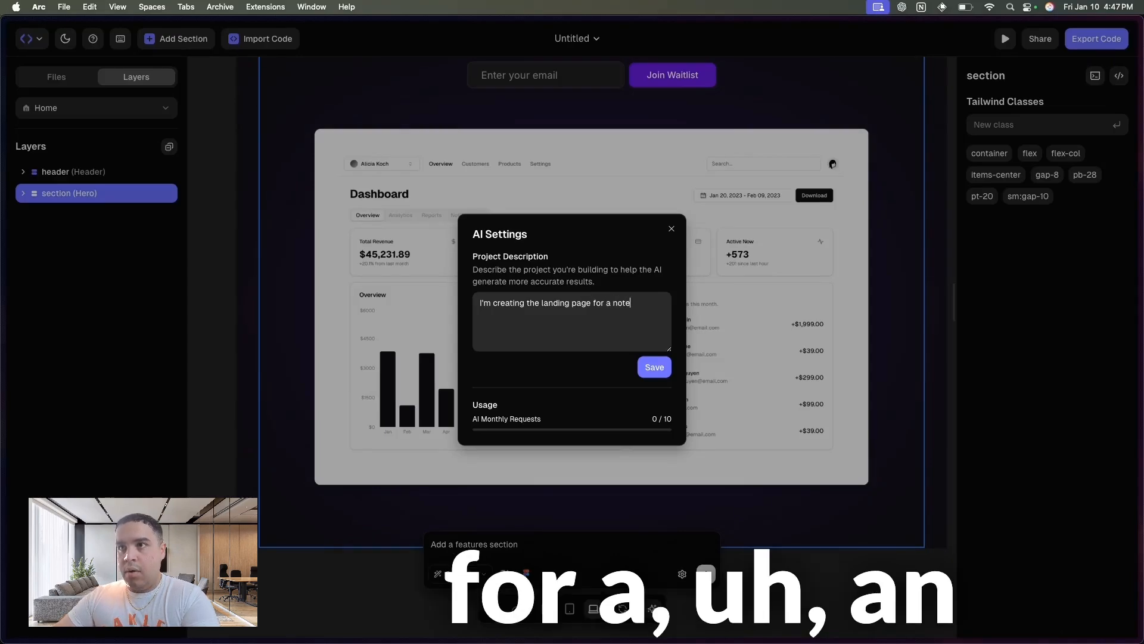
type("a analytics tools")
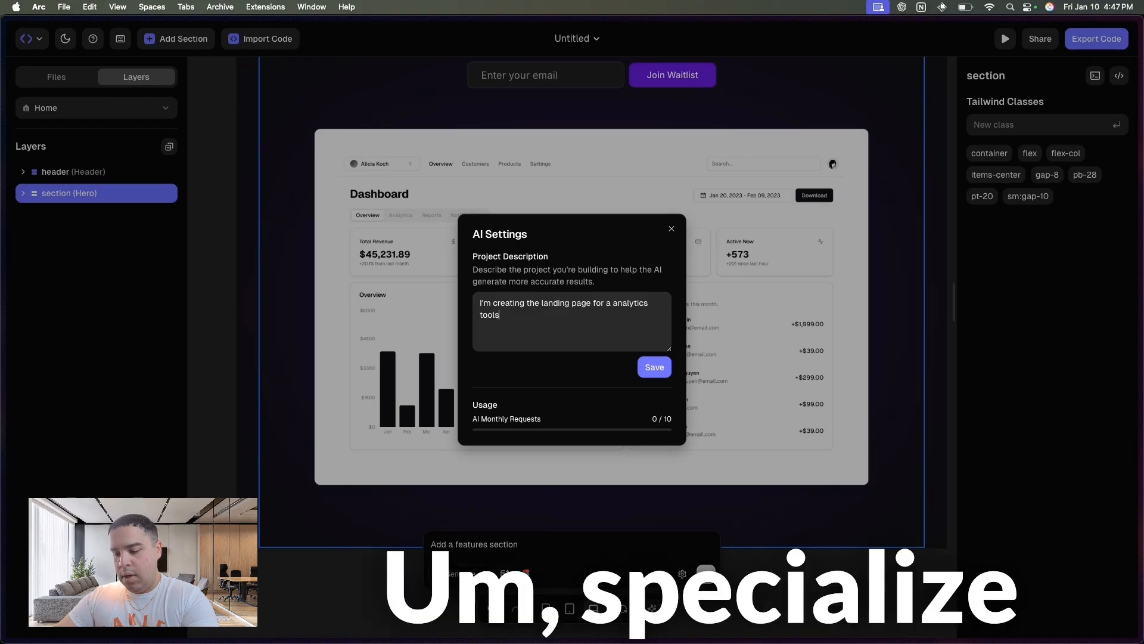
type(" specializ")
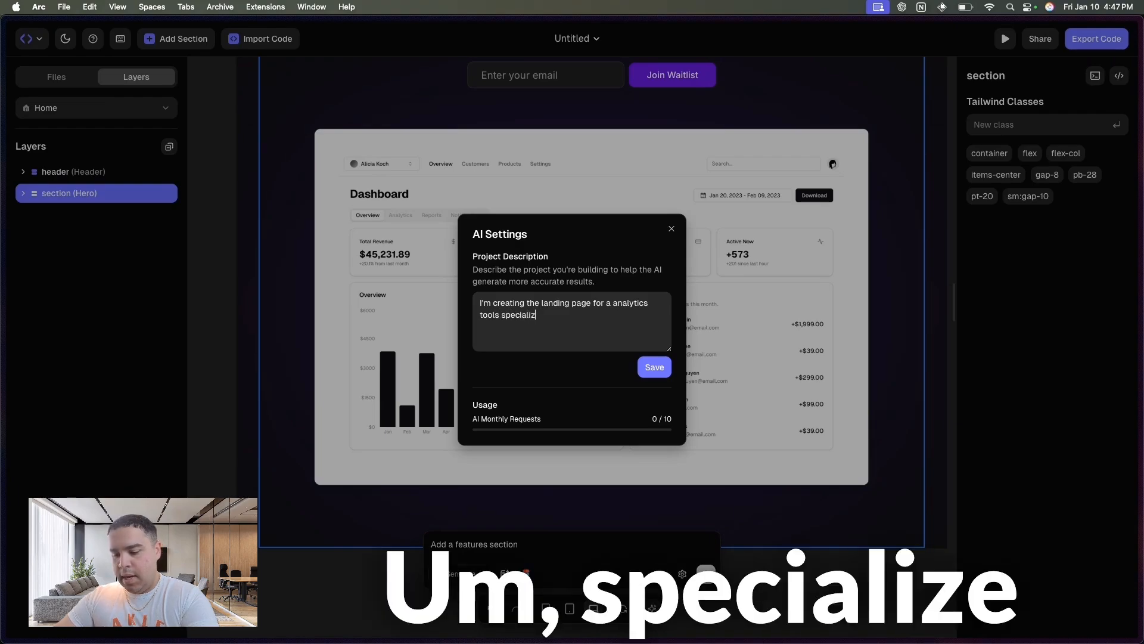
type("ed in ecommerce")
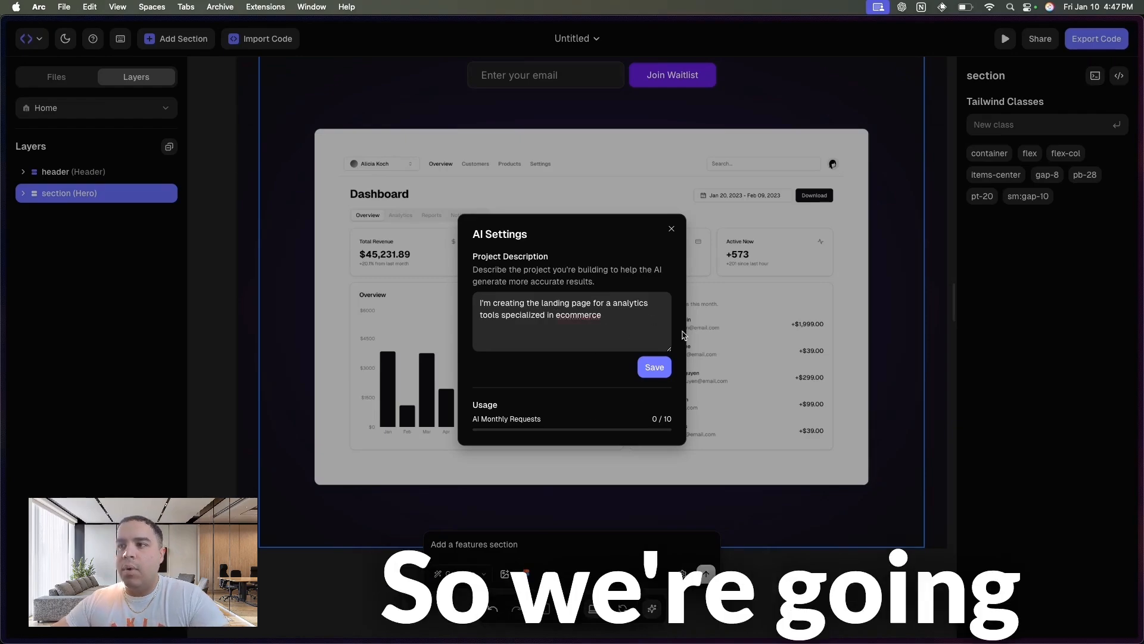
left_click(649, 367)
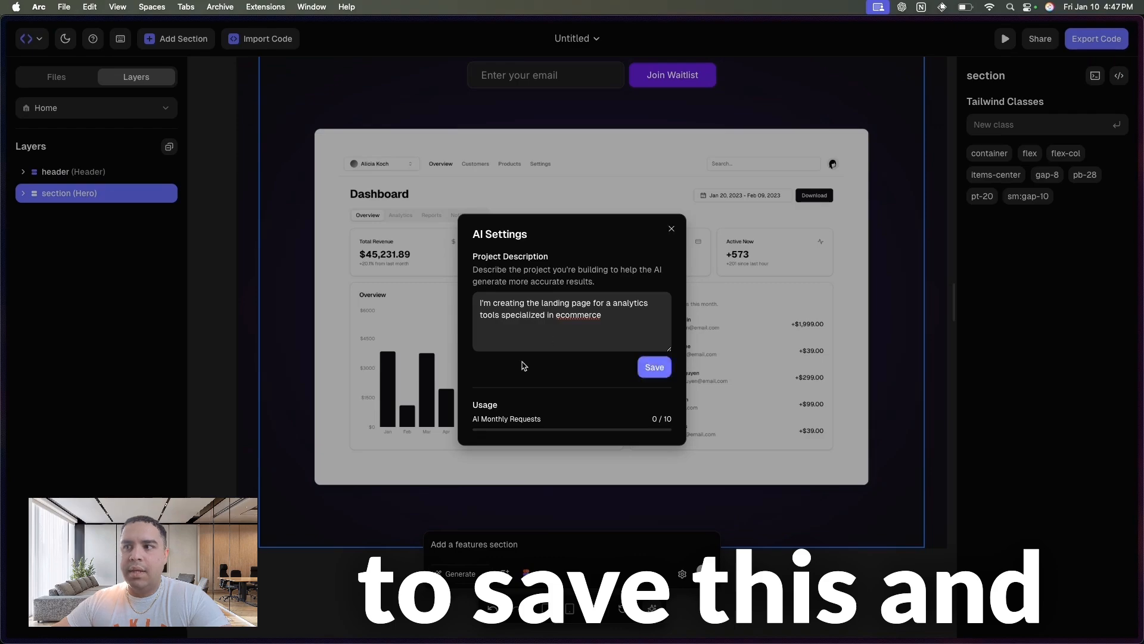
left_click(672, 229)
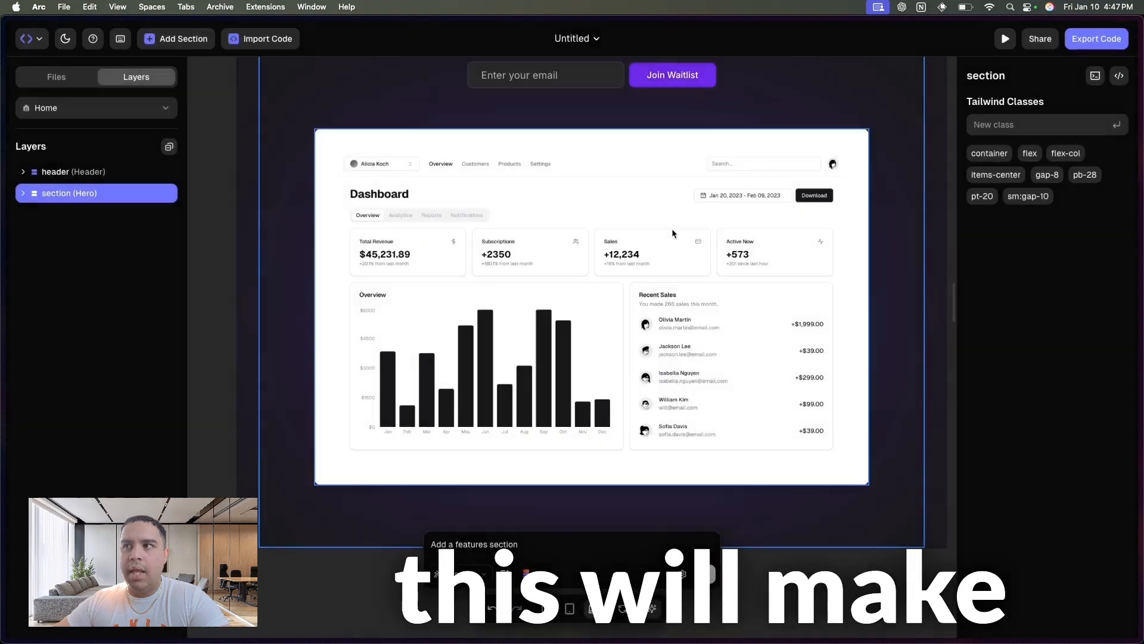
left_click(683, 574)
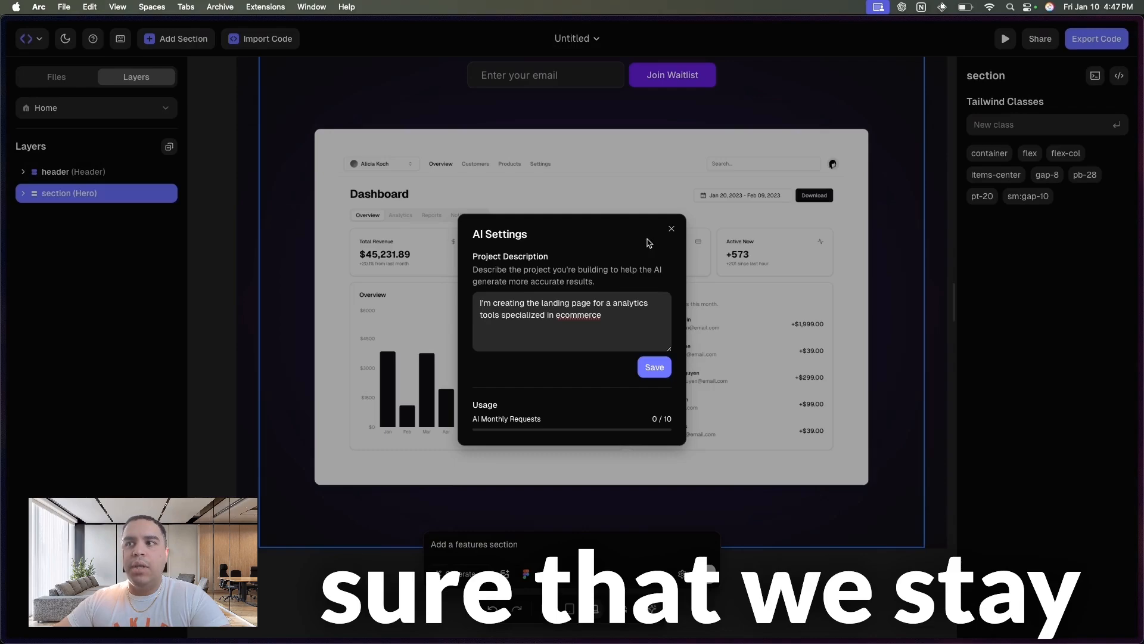
left_click(673, 229)
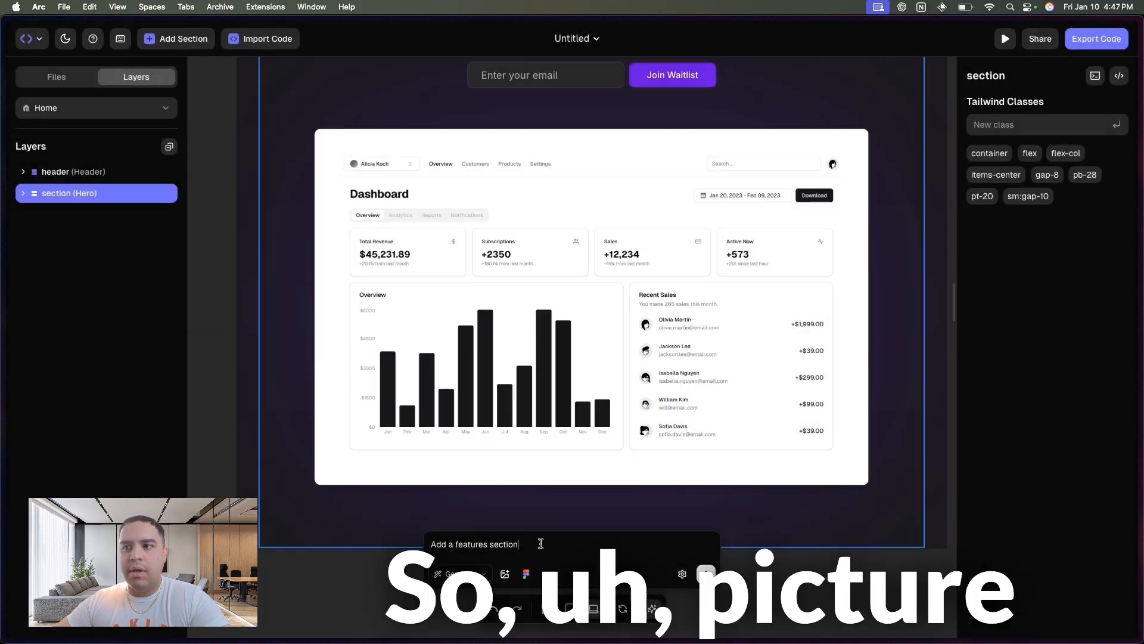
- Extend the prompt with "for this landing page highlighting our best features focusing on the solution each feature provides", generate the section and review it
type("for this")
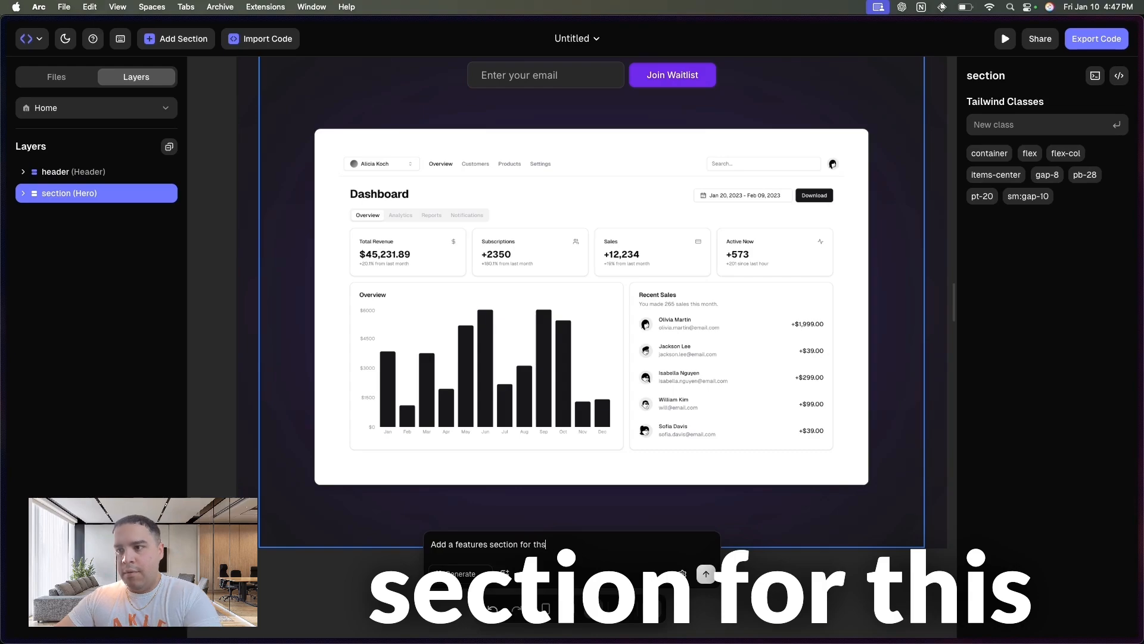
type(" lan")
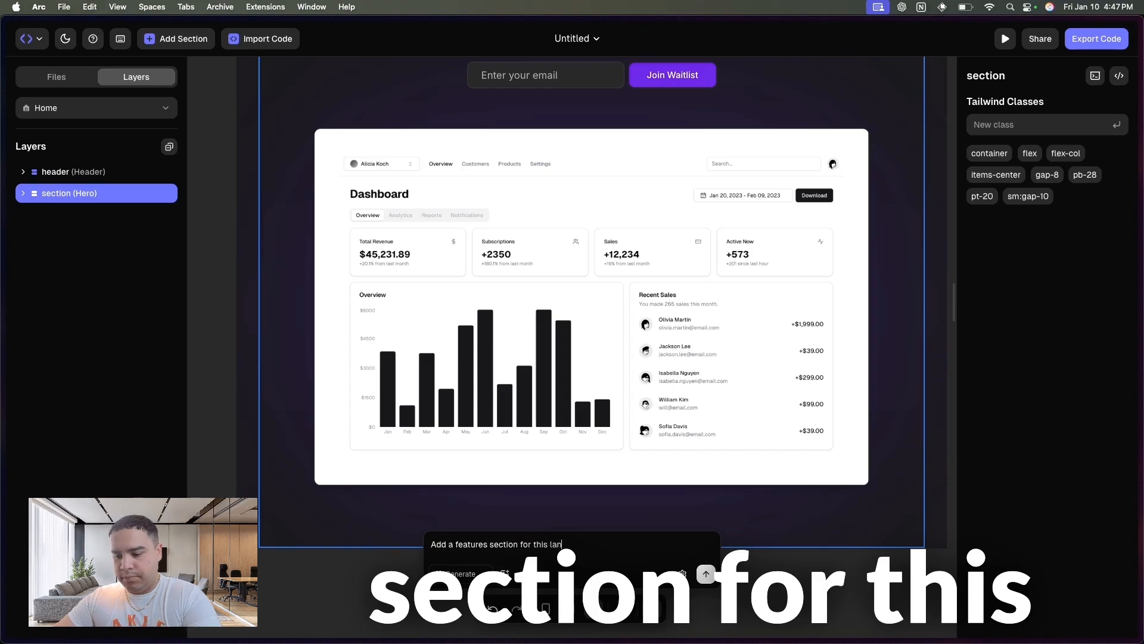
type("ding page highligh")
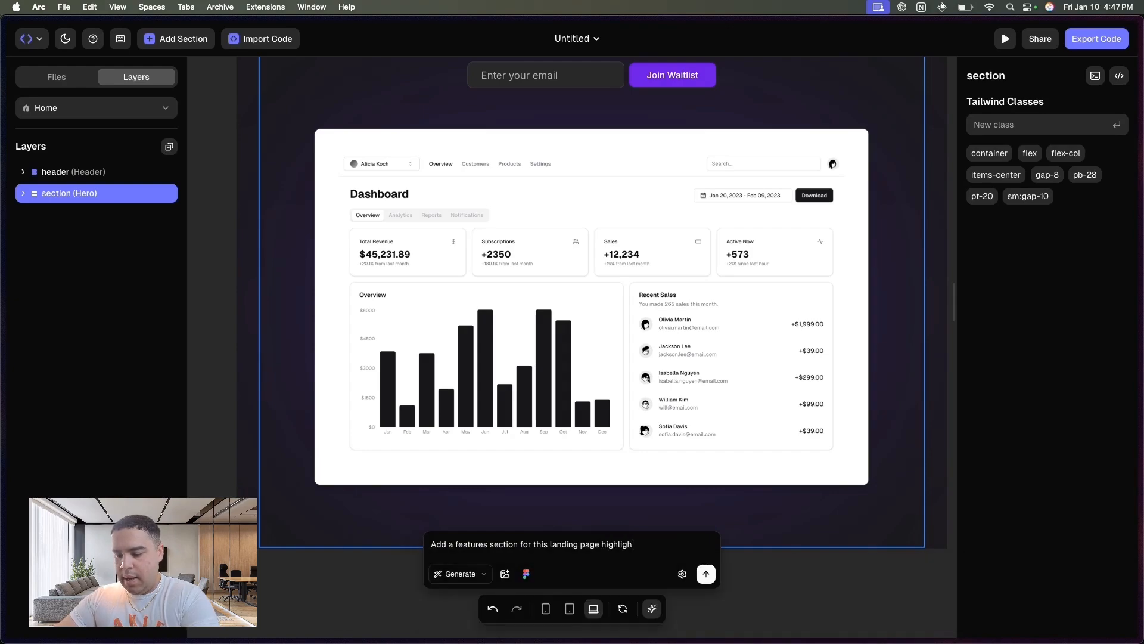
type("ting ")
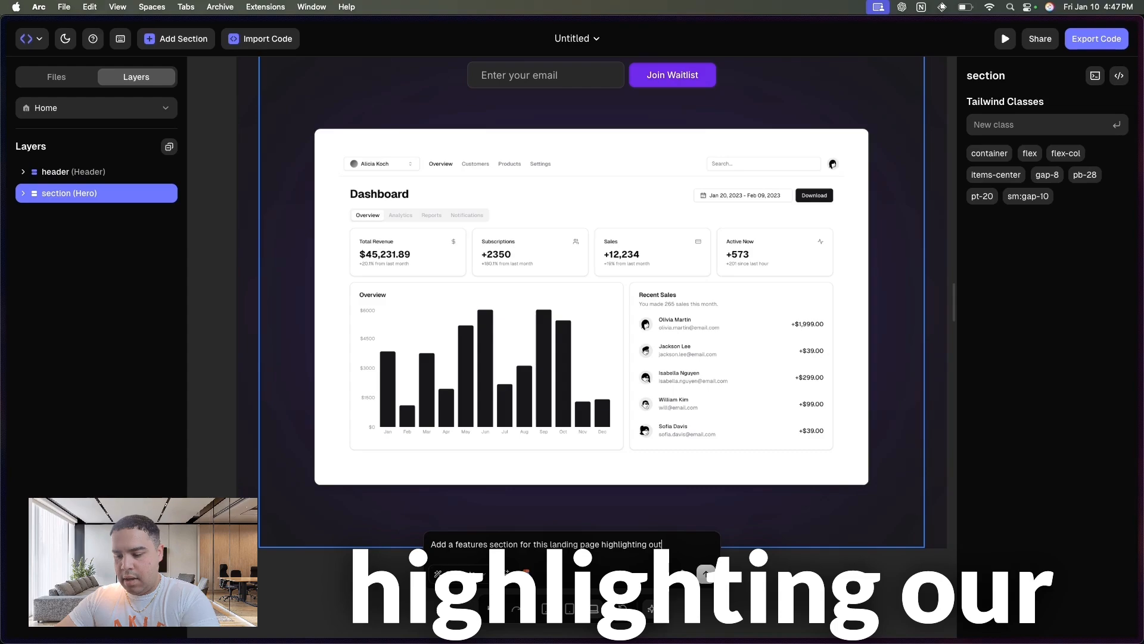
type("our best feat")
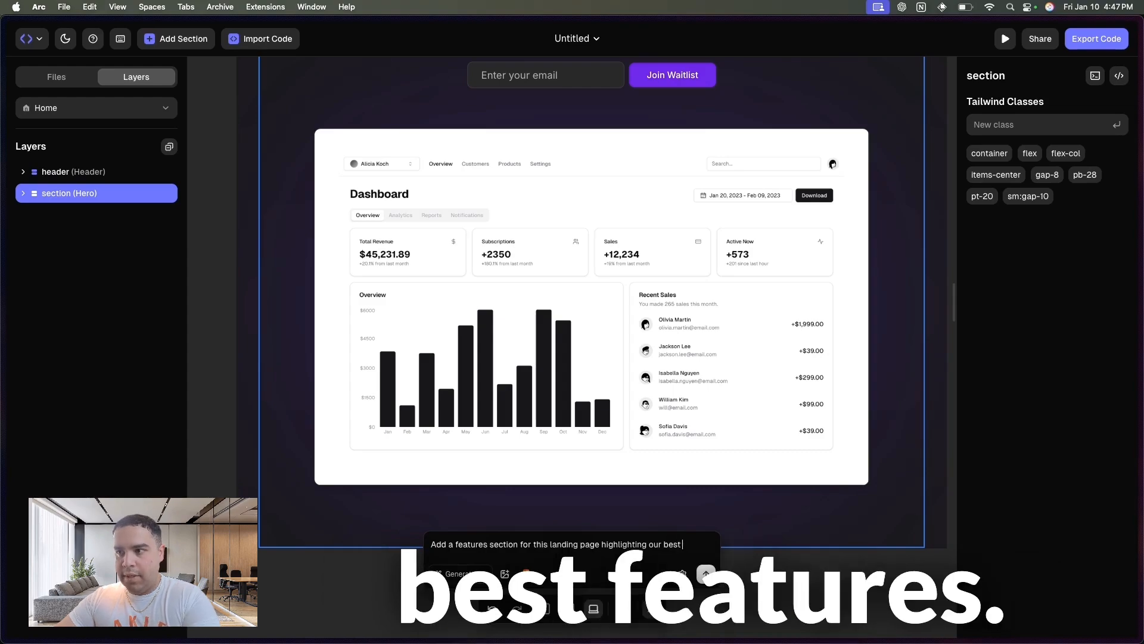
type("ures")
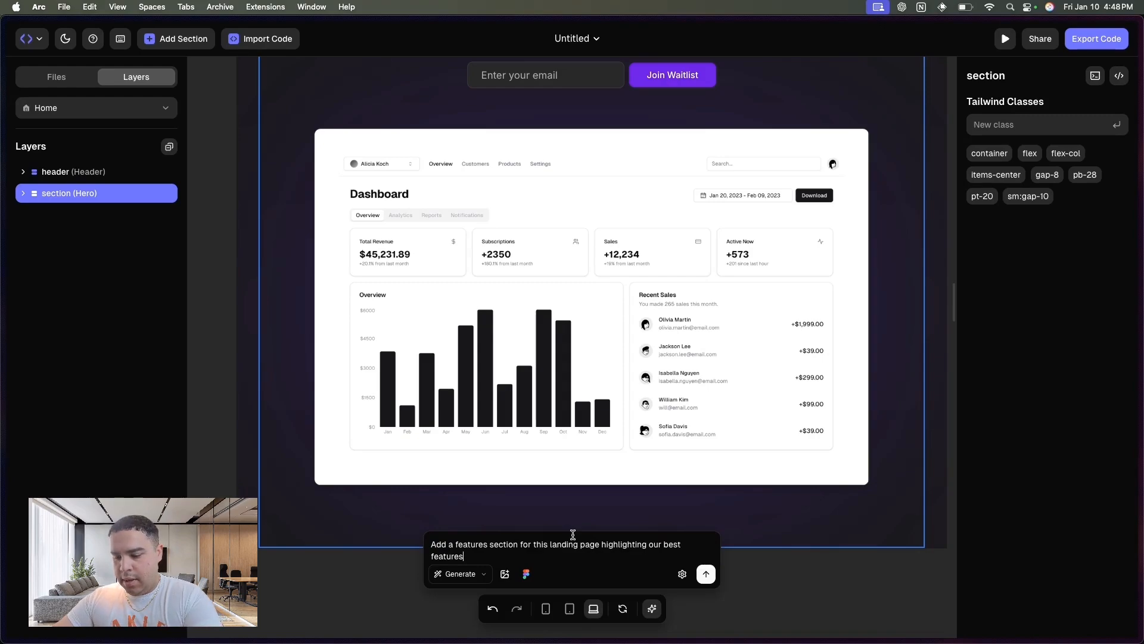
type(" focusing on the sol")
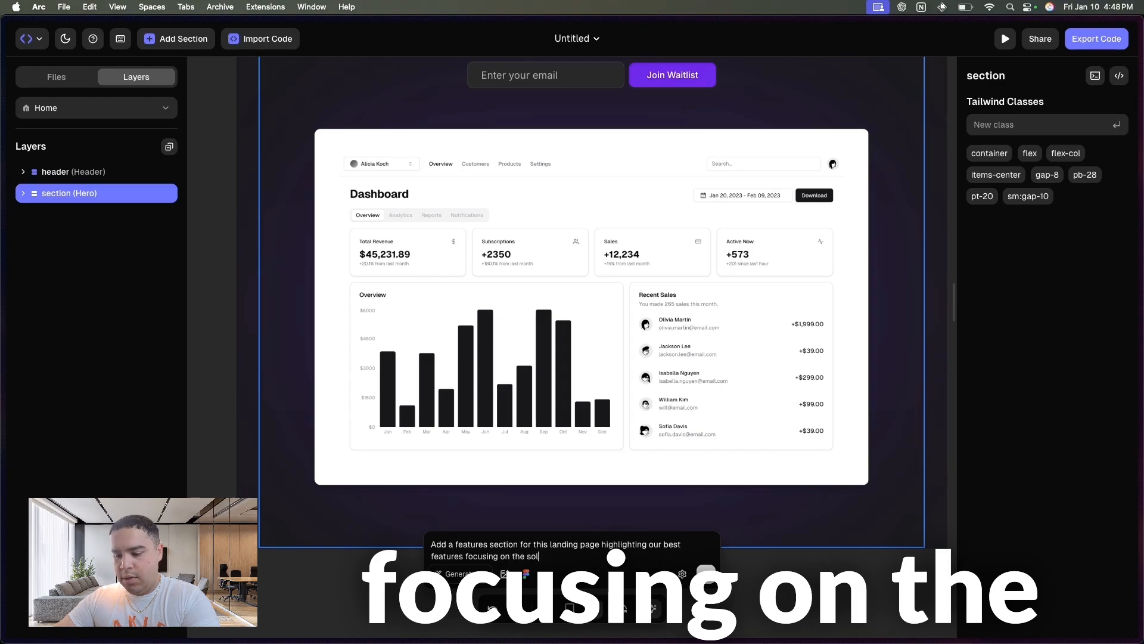
type("ution each feature provides")
key("Return")
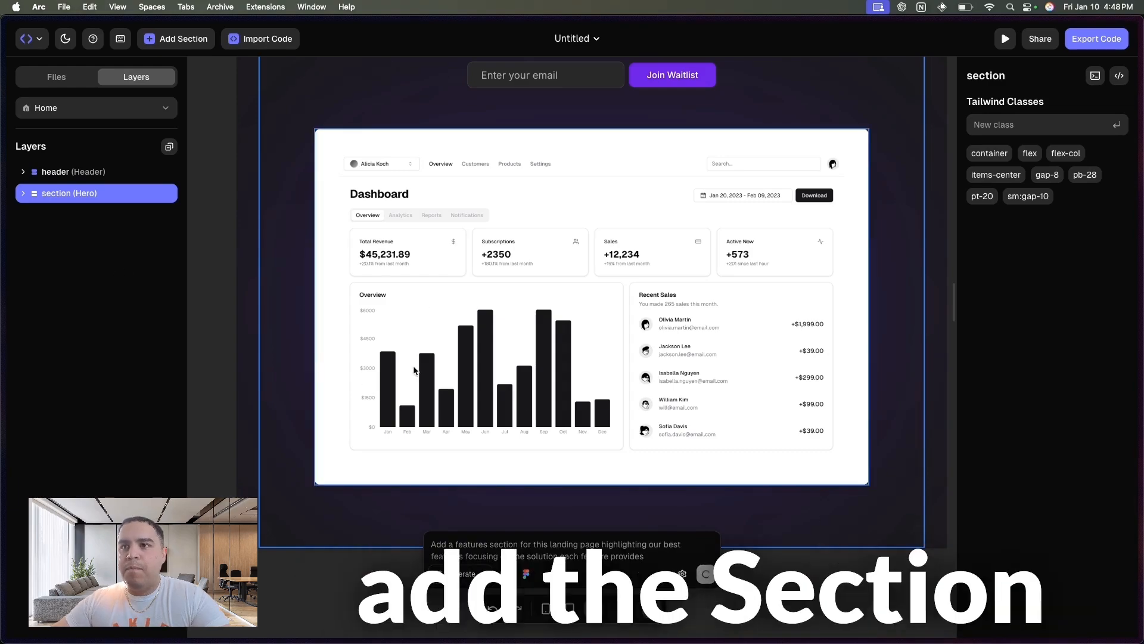
scroll(556, 386, "up", 4)
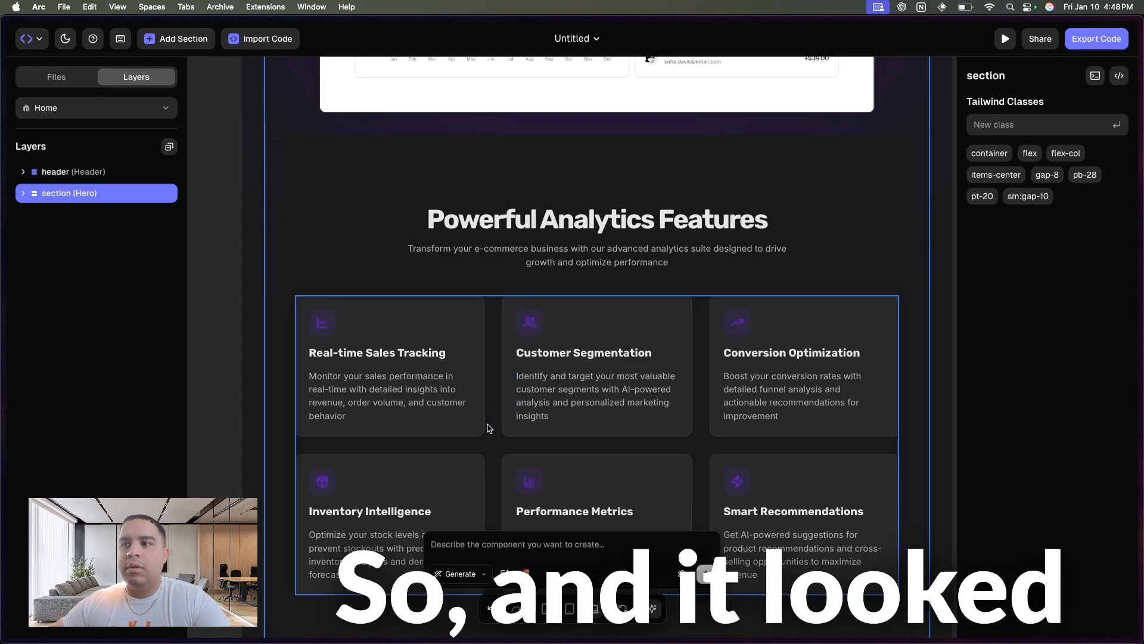
scroll(486, 426, "down", 5)
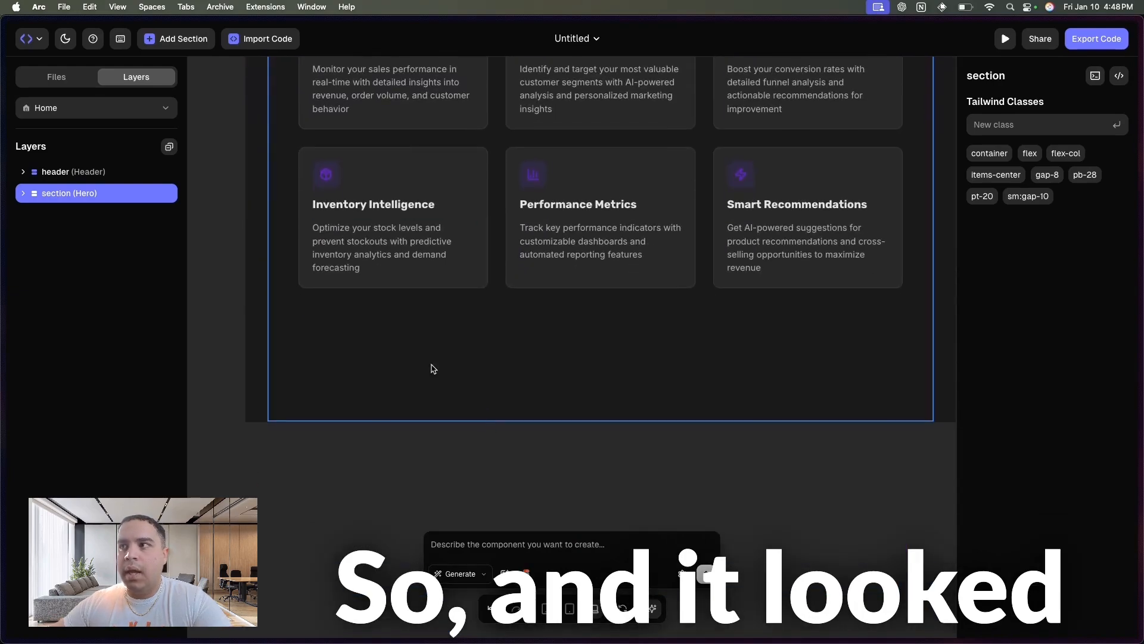
scroll(354, 383, "up", 5)
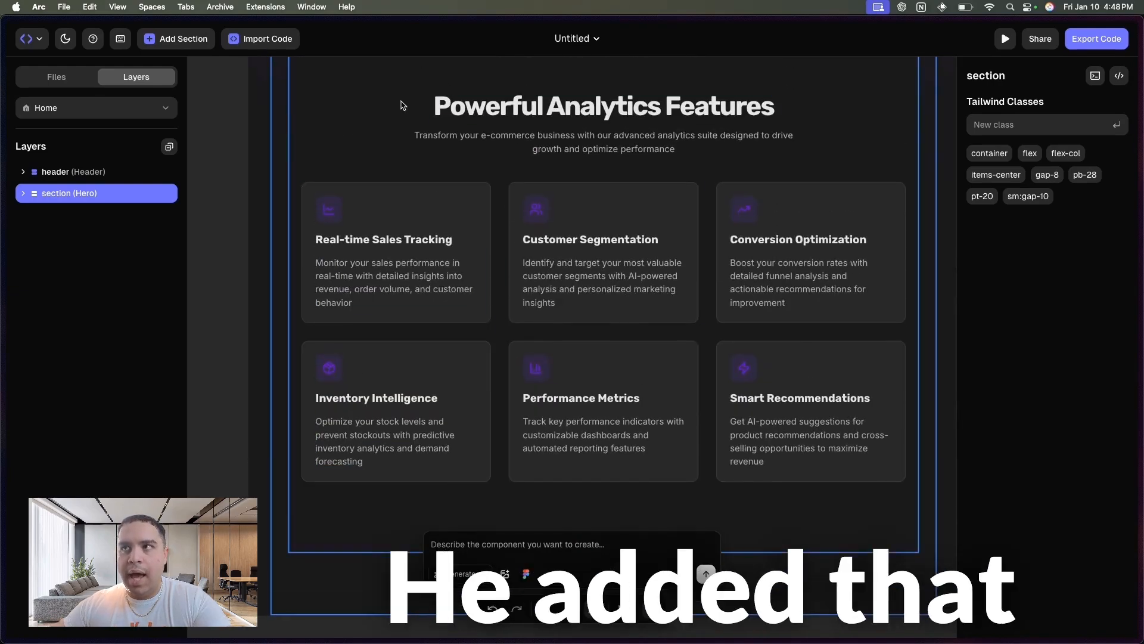
- Generate a section with the prompt "Add a pricing section with three plans, free, basic, and premium" and review it on the canvas
left_click(523, 546)
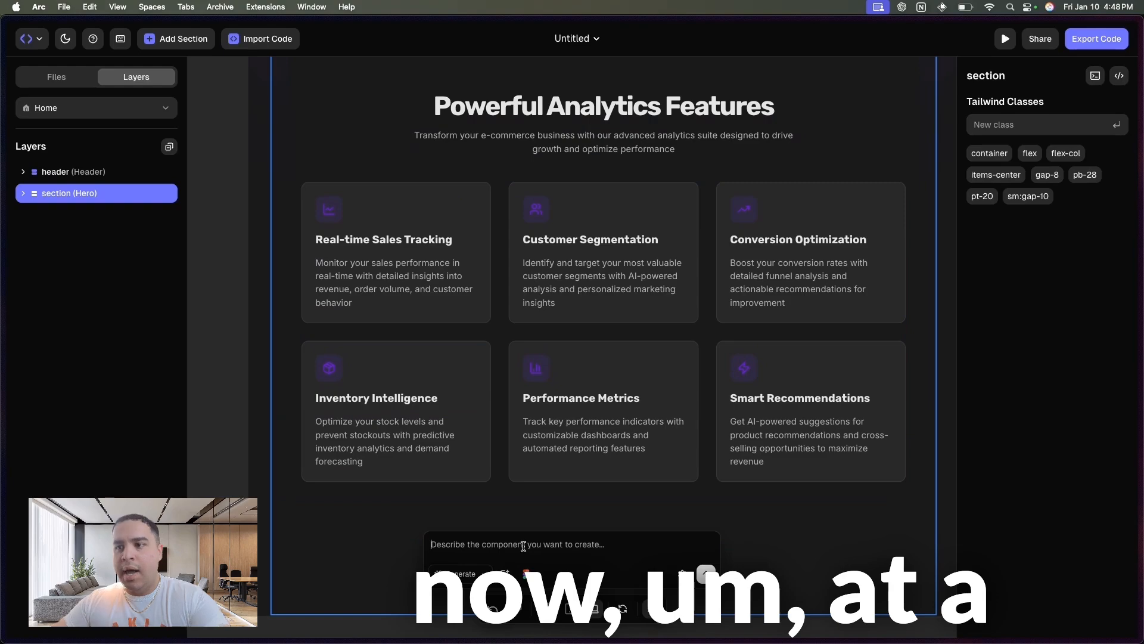
type("Add a")
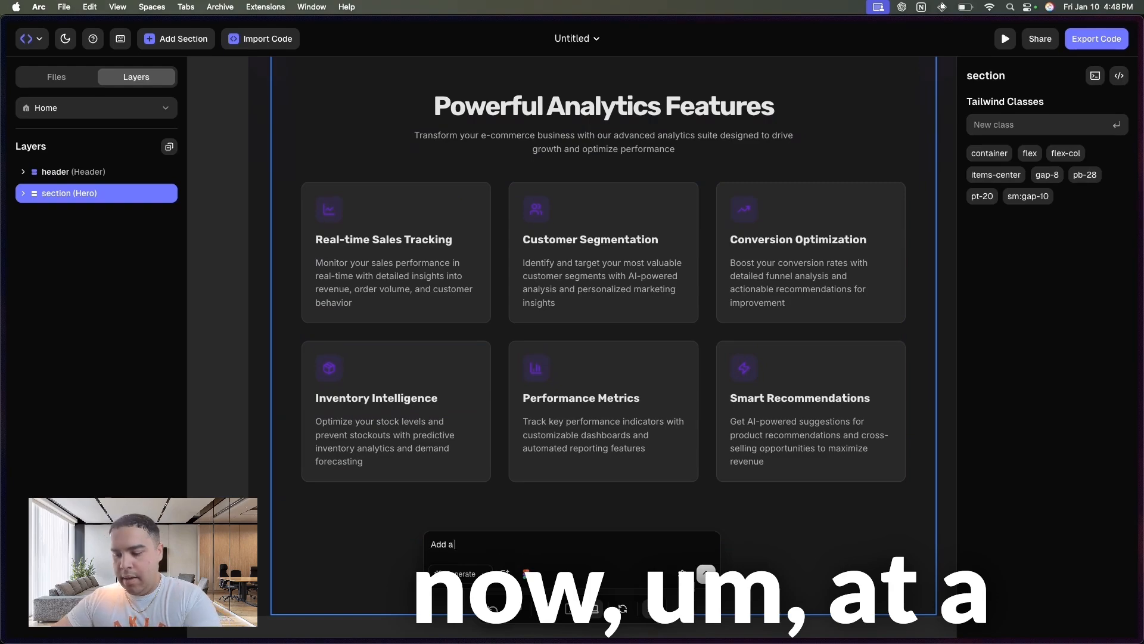
type(" pricing se")
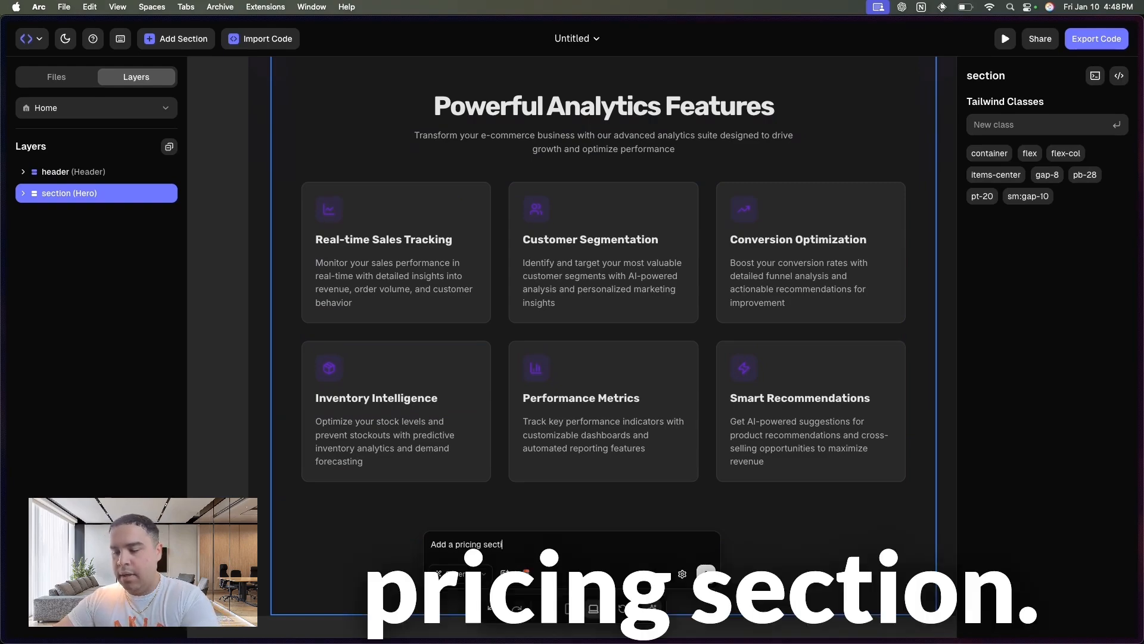
type("ction with thre")
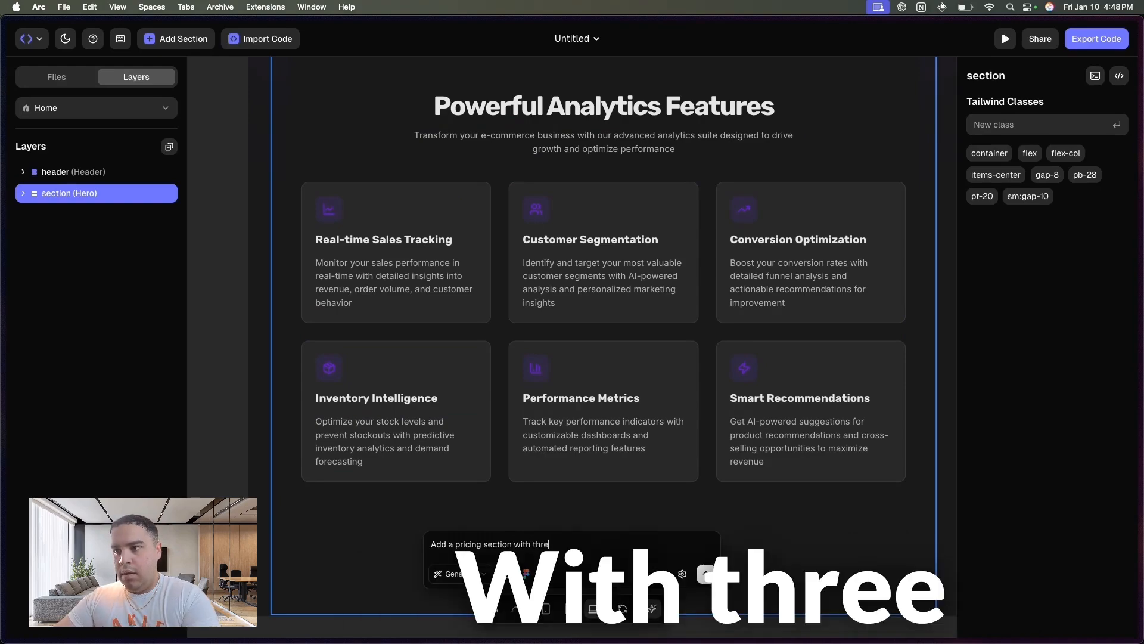
type("e plans, free, bas")
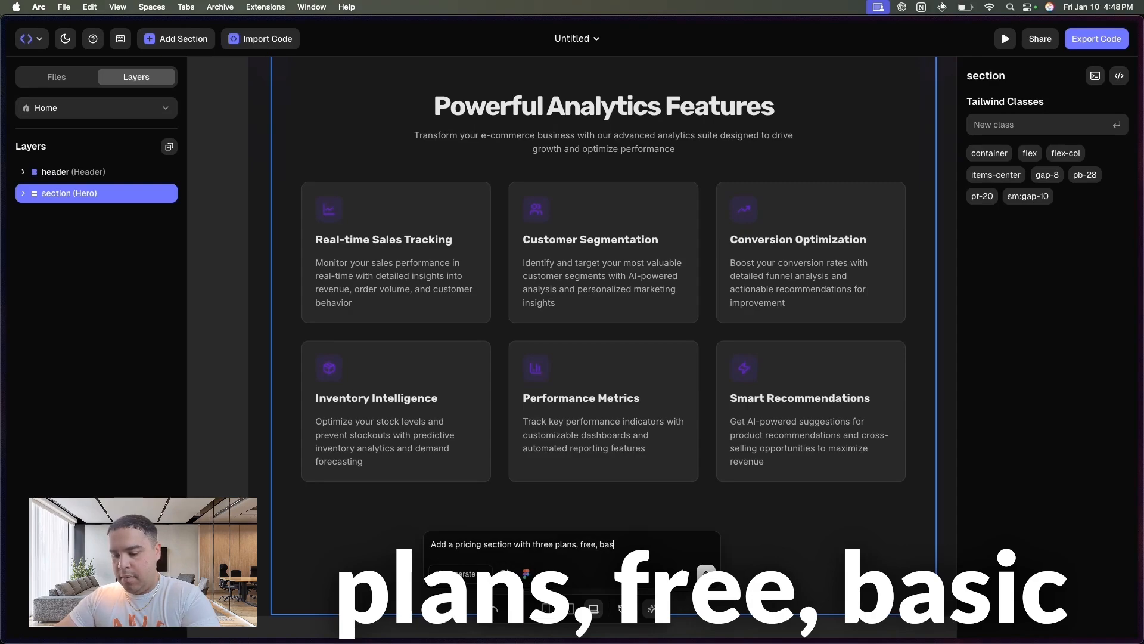
type("ic, and premium")
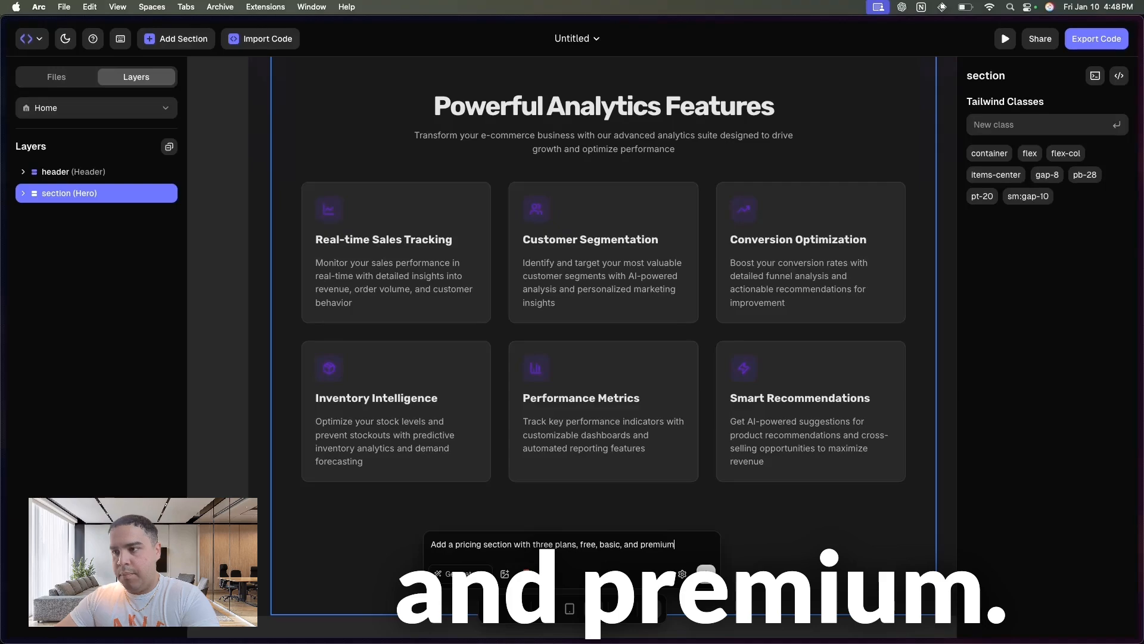
key("Return")
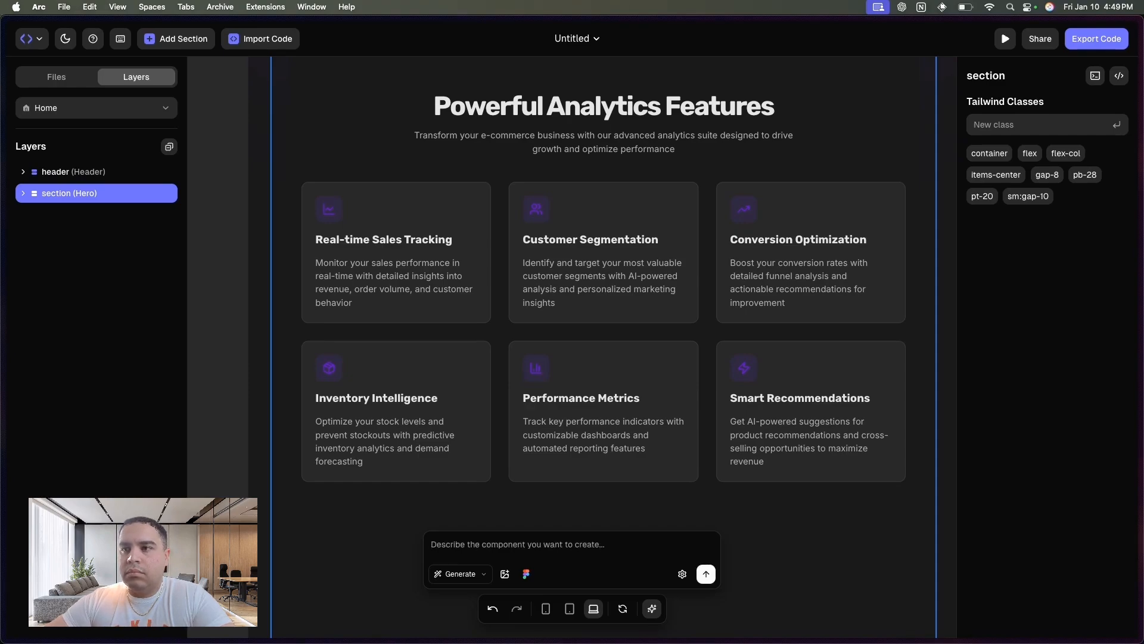
scroll(620, 331, "down", 6)
scroll(620, 331, "down", 1)
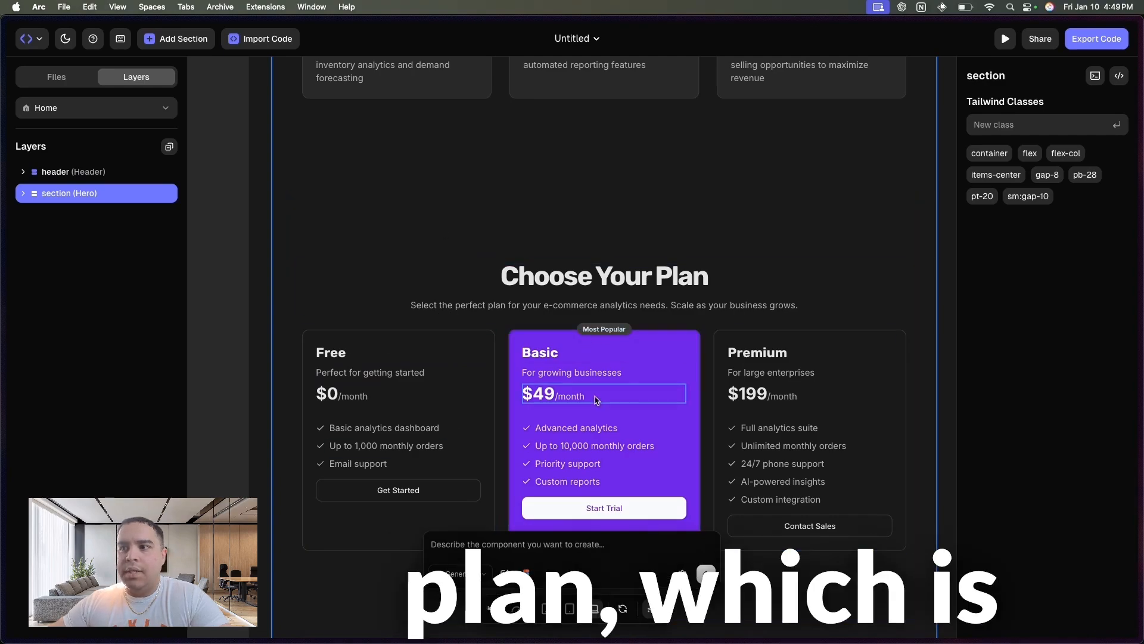
scroll(597, 399, "down", 2)
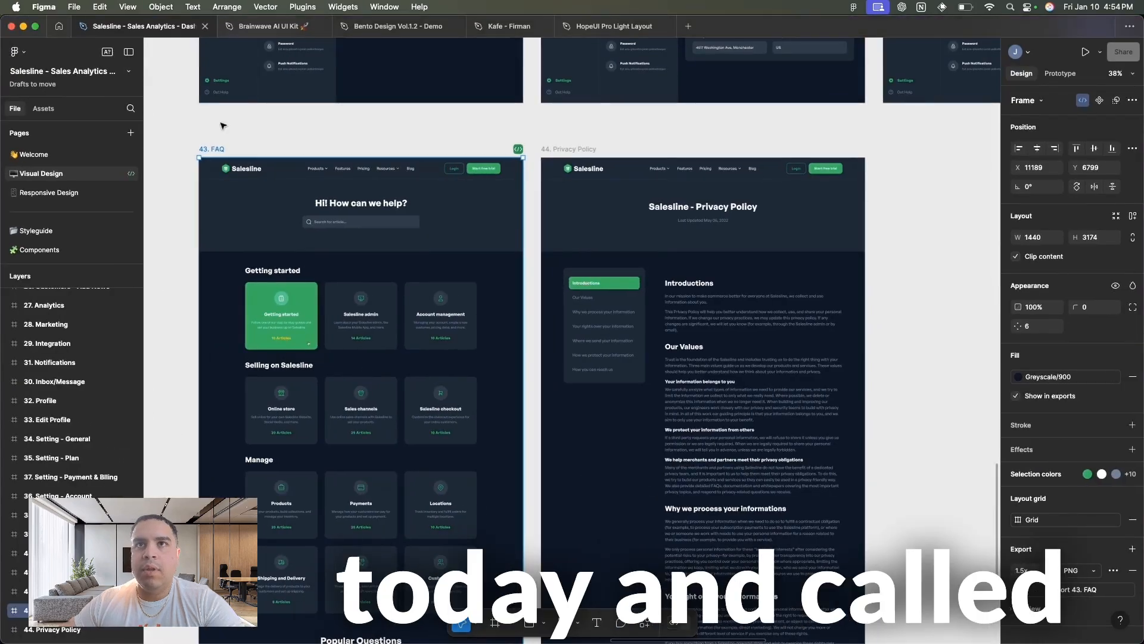
- Switch to Figma and copy the link of the 43. FAQ frame from its ready-for-dev status options
scroll(194, 216, "down", 2)
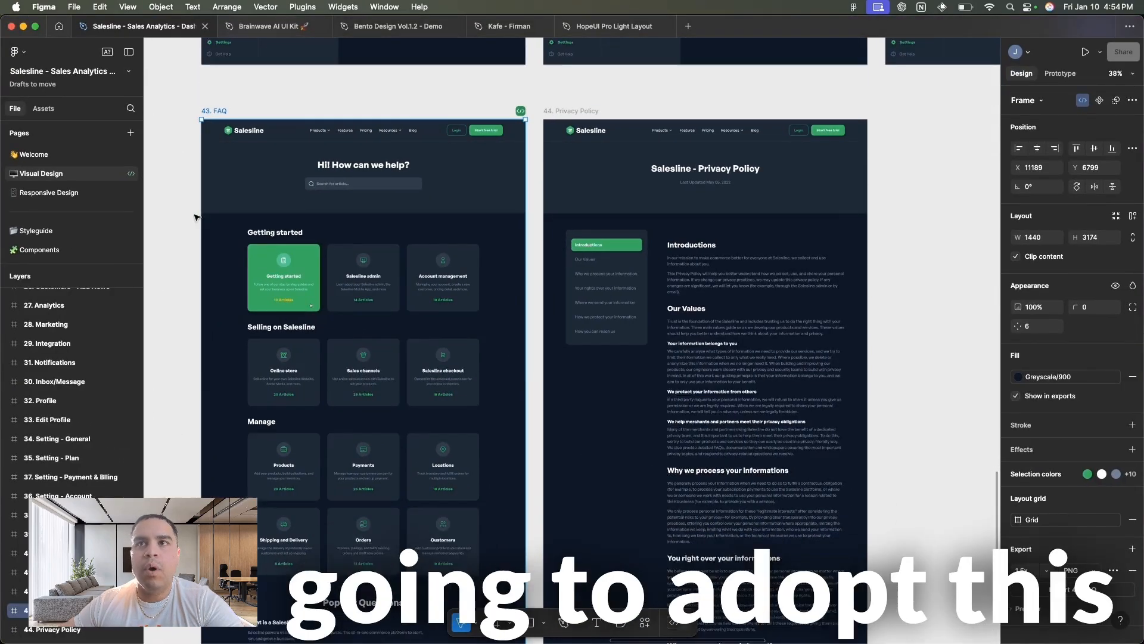
scroll(195, 216, "down", 2)
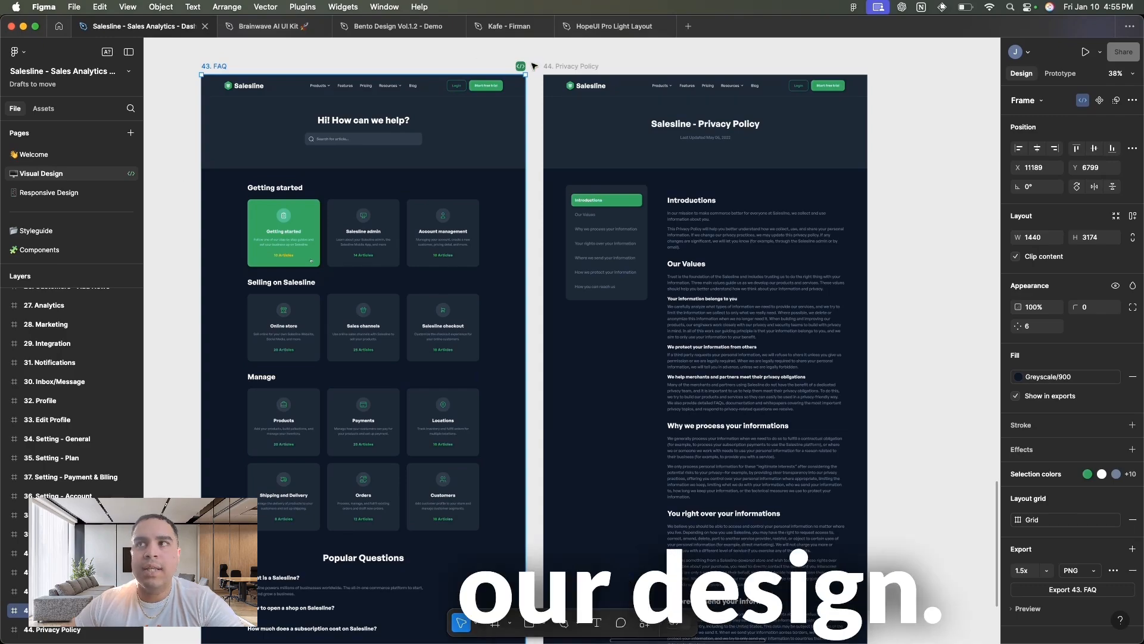
left_click(475, 52)
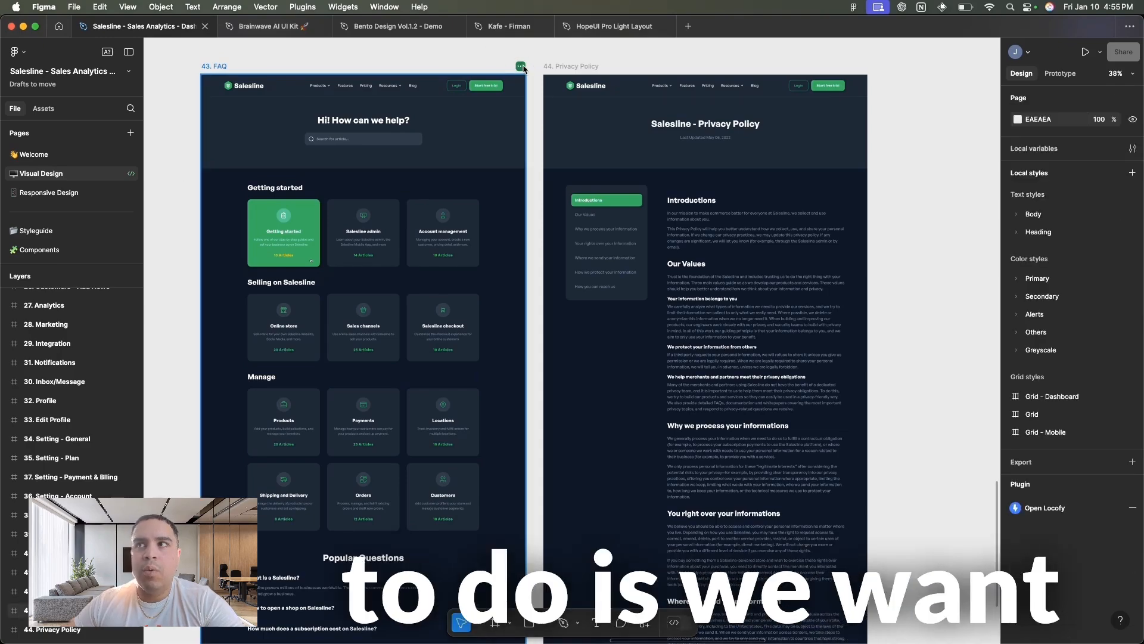
left_click(521, 66)
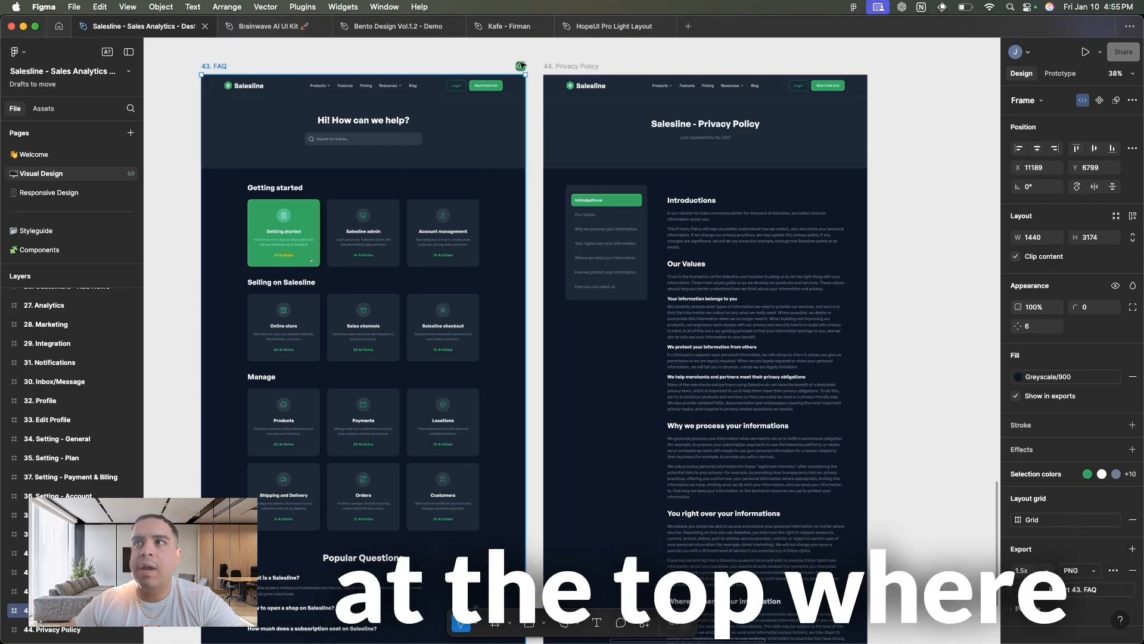
left_click(520, 66)
left_click(495, 88)
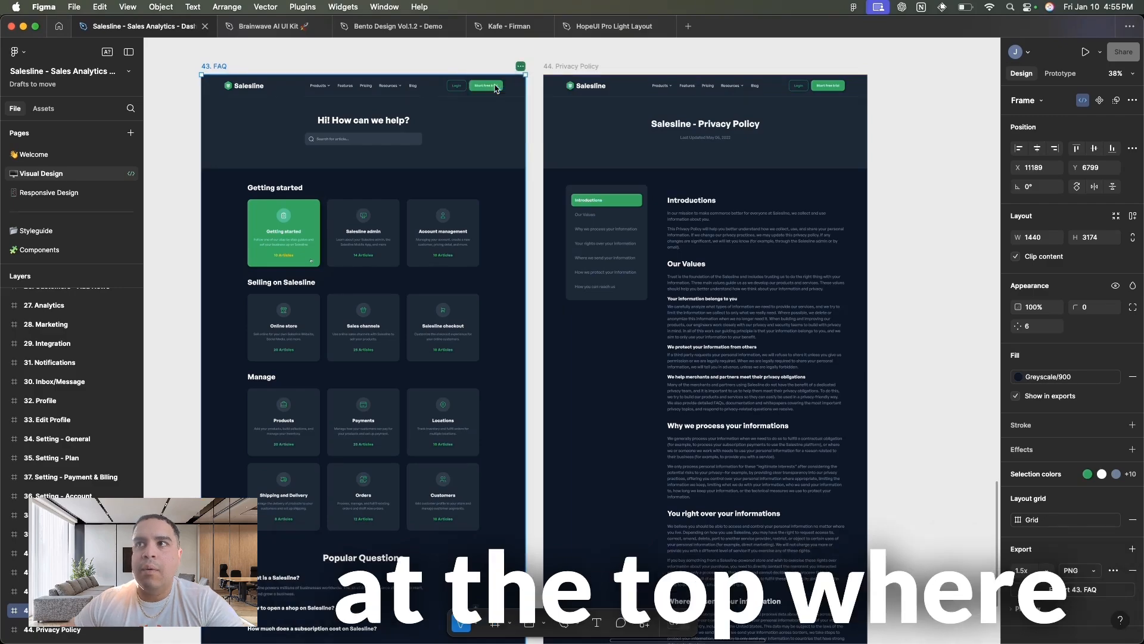
- Mark the 44. Privacy Policy frame as ready for dev, view its status options and close them
left_click(825, 84)
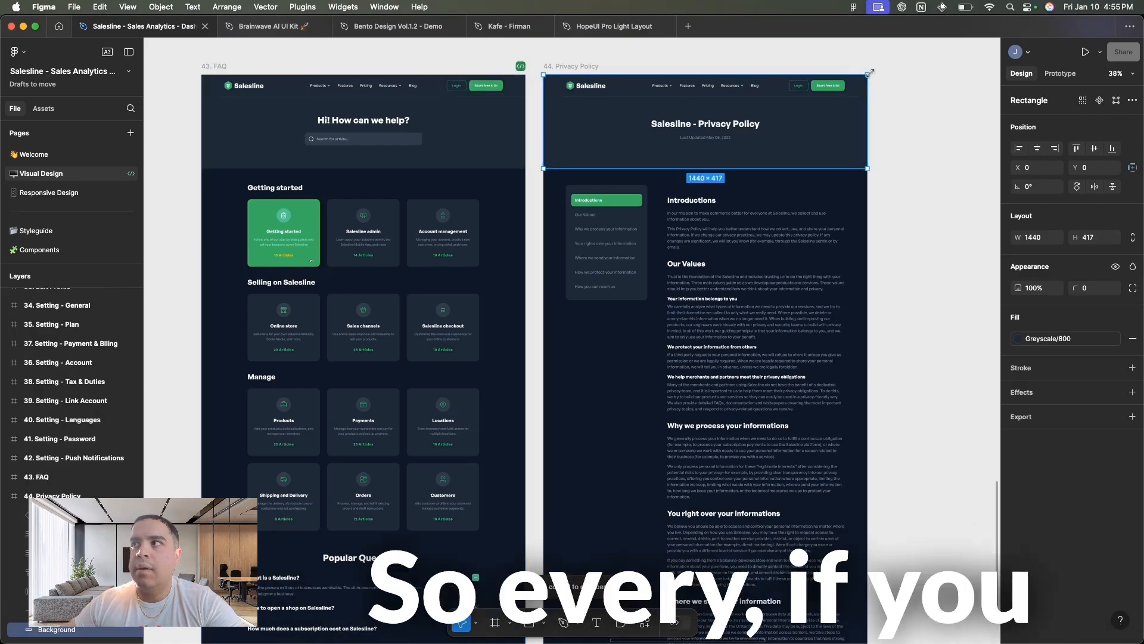
left_click(585, 66)
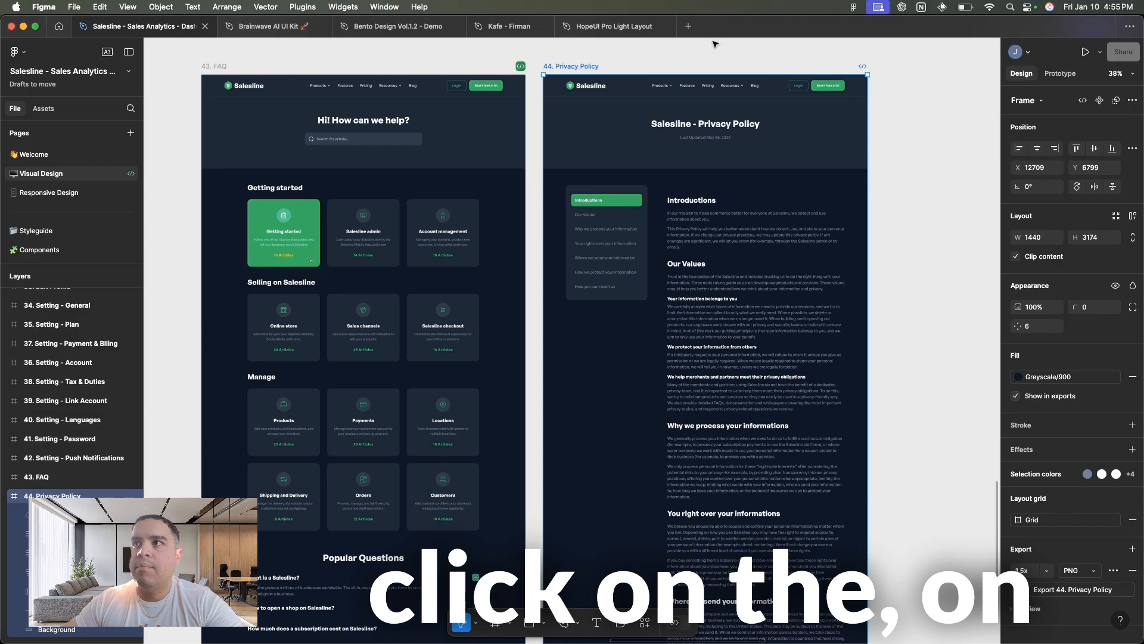
left_click(864, 68)
left_click(865, 69)
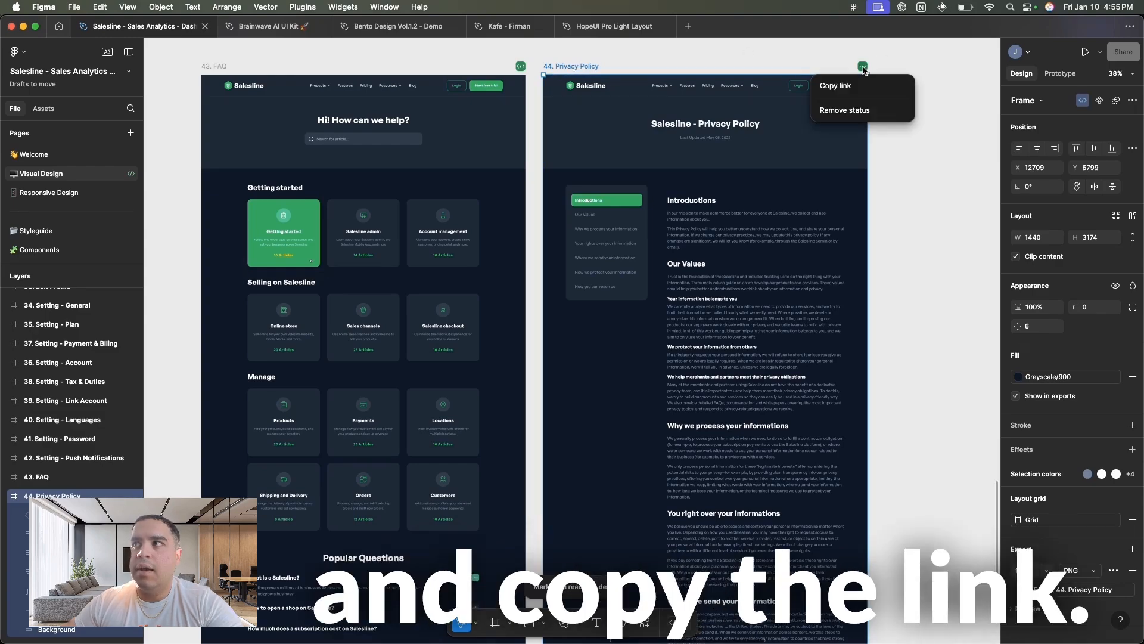
left_click(631, 62)
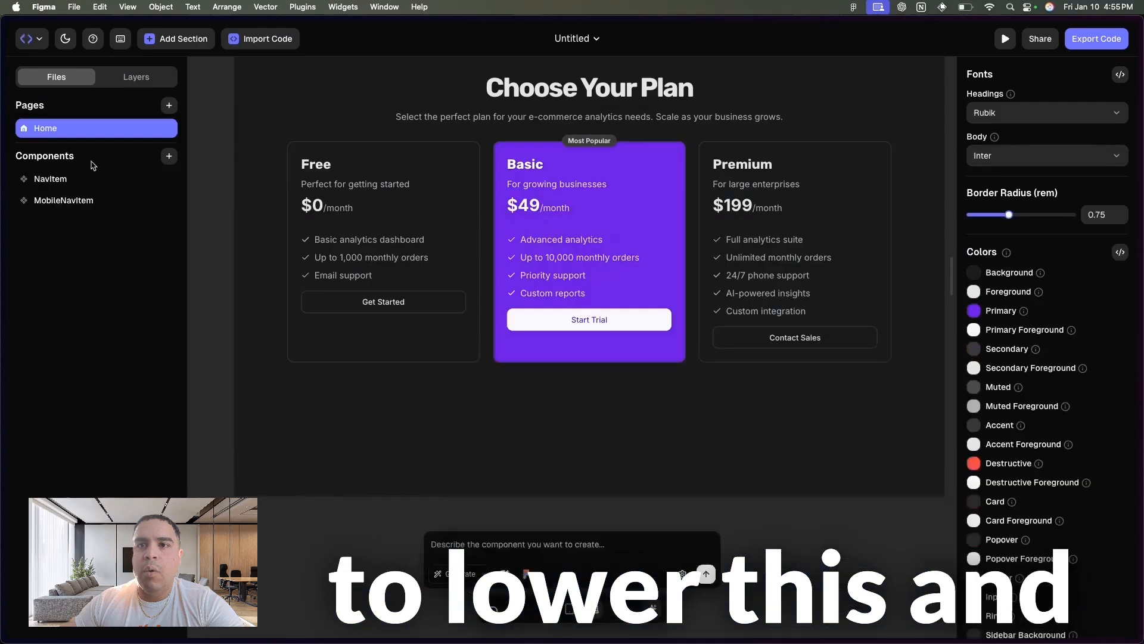
- Switch back to Reweb and add a new page named "About"
left_click(143, 274)
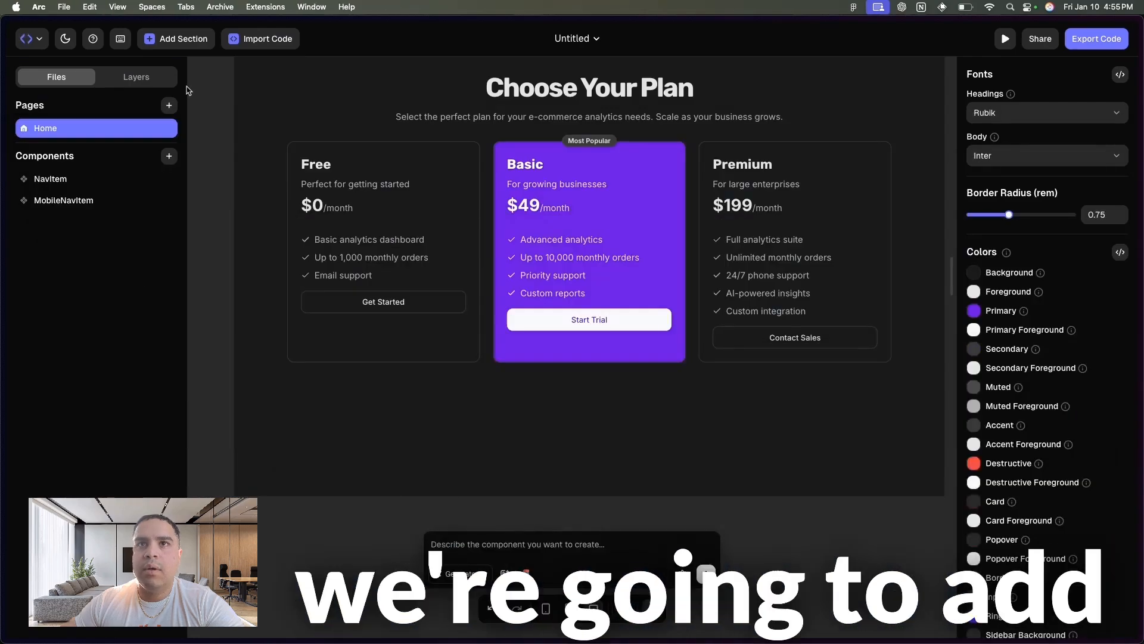
left_click(170, 107)
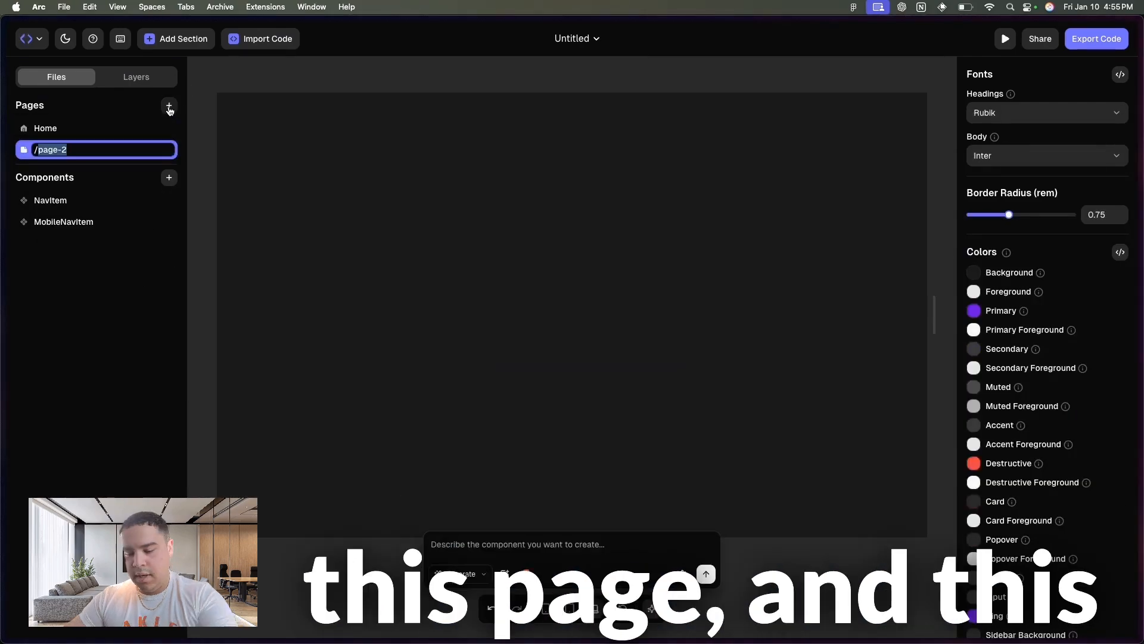
type("Ab")
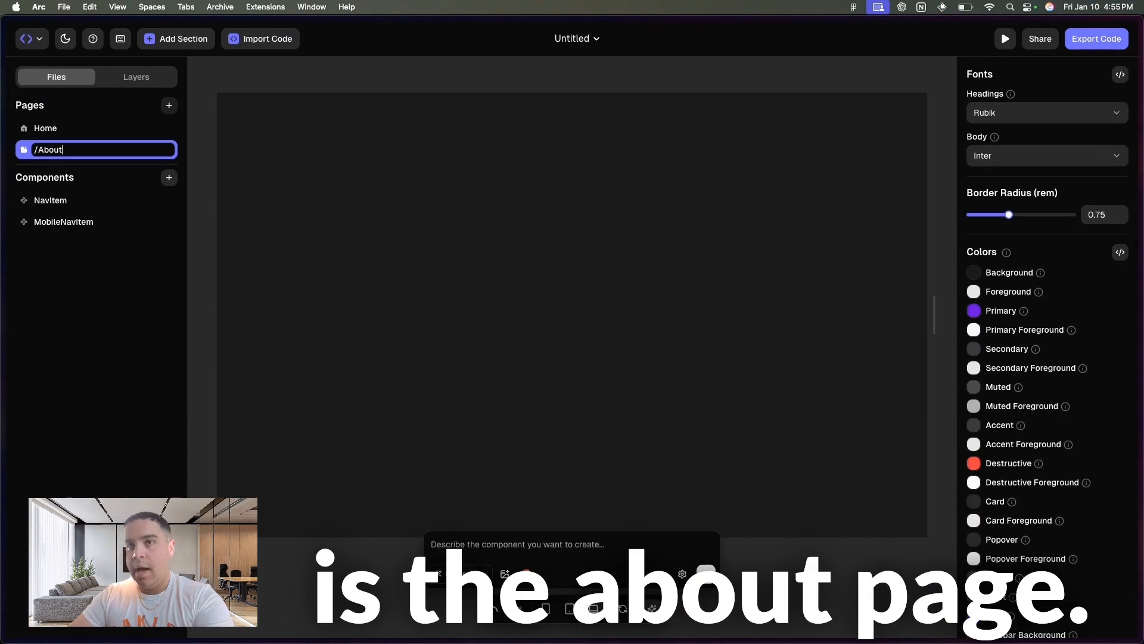
type("out")
key("Return")
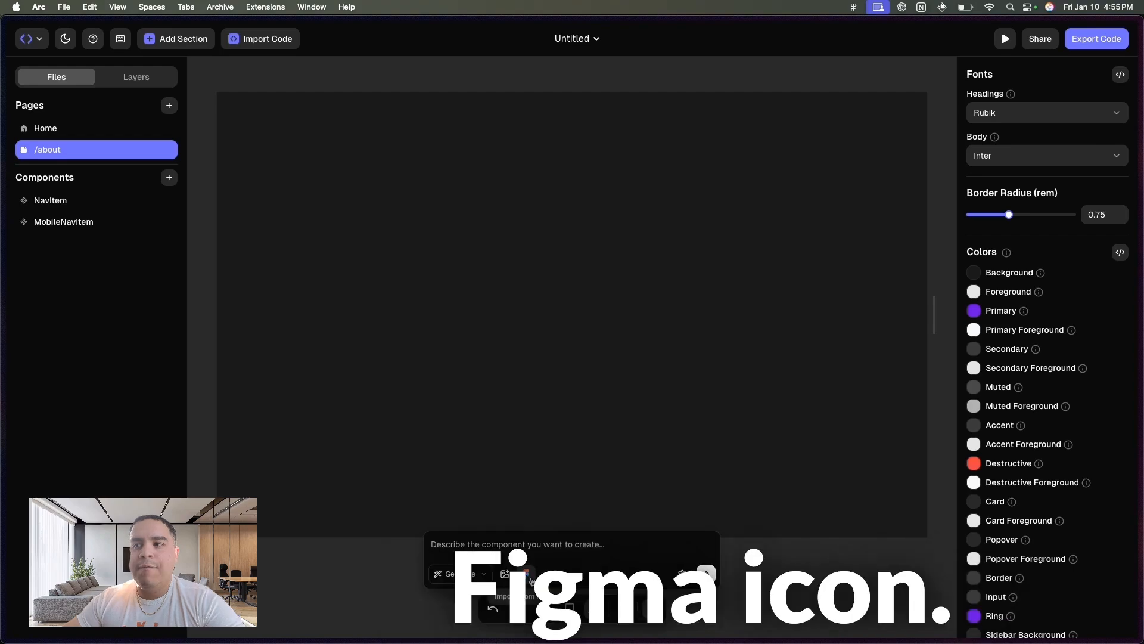
- Attach the Figma design to the AI composer by pasting the copied FAQ frame URL into the Figma import
left_click(530, 578)
left_click(518, 275)
type("nalytics---Dashboard-UI-Kit?node-id=1497-8403&m=dev")
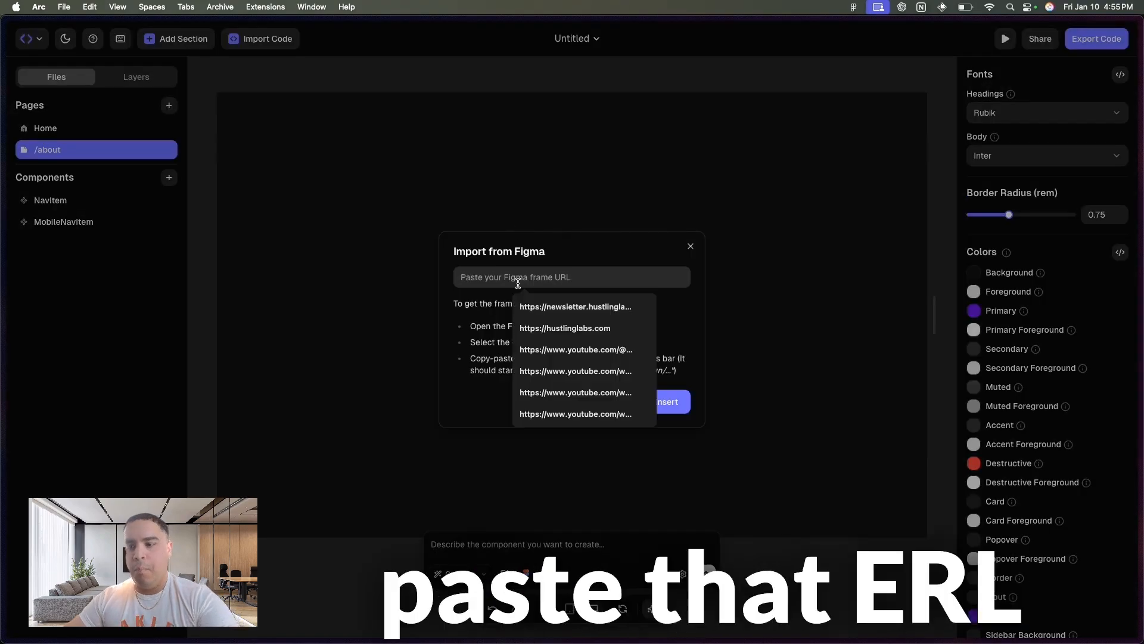
left_click(654, 303)
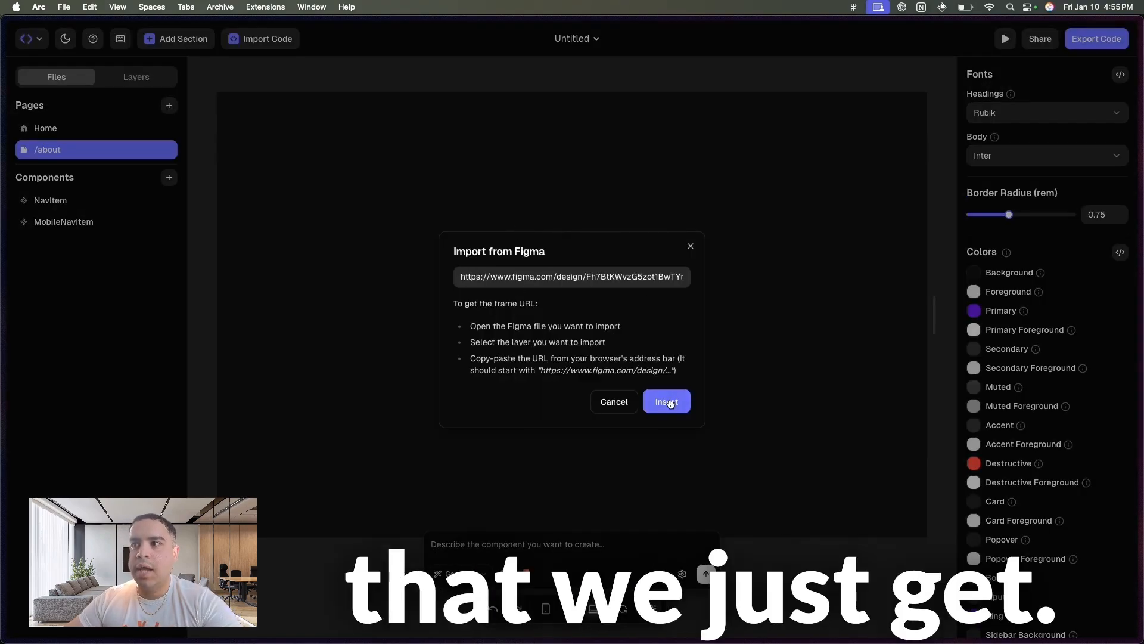
left_click(667, 403)
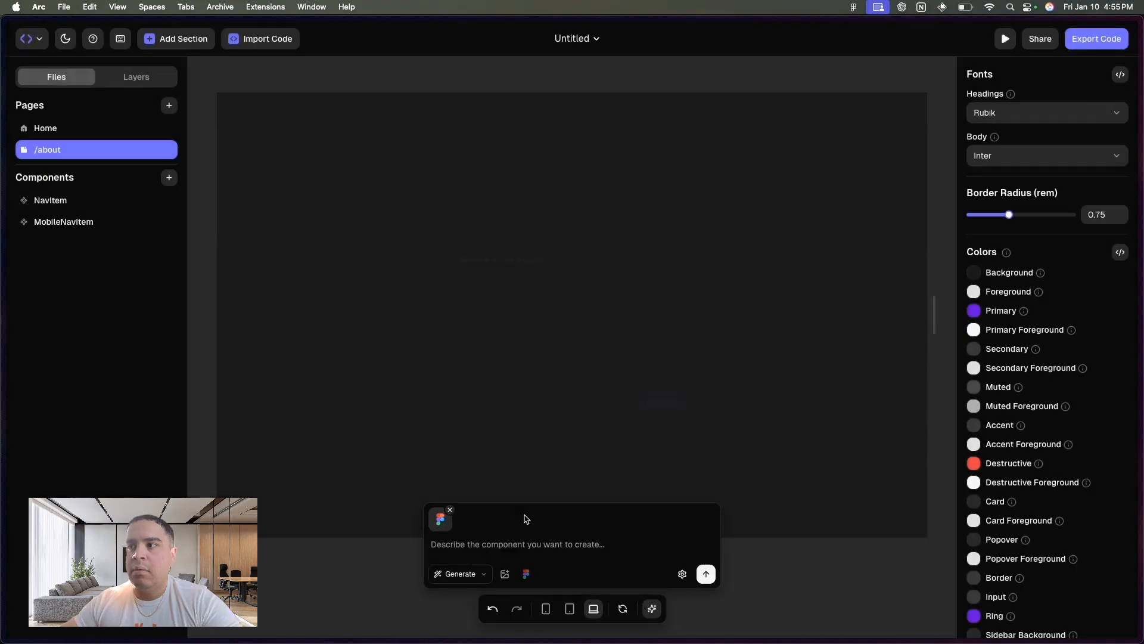
- Generate the page with the prompt "Build this about page using the same design pattern for our site" and review the result
type("Bu")
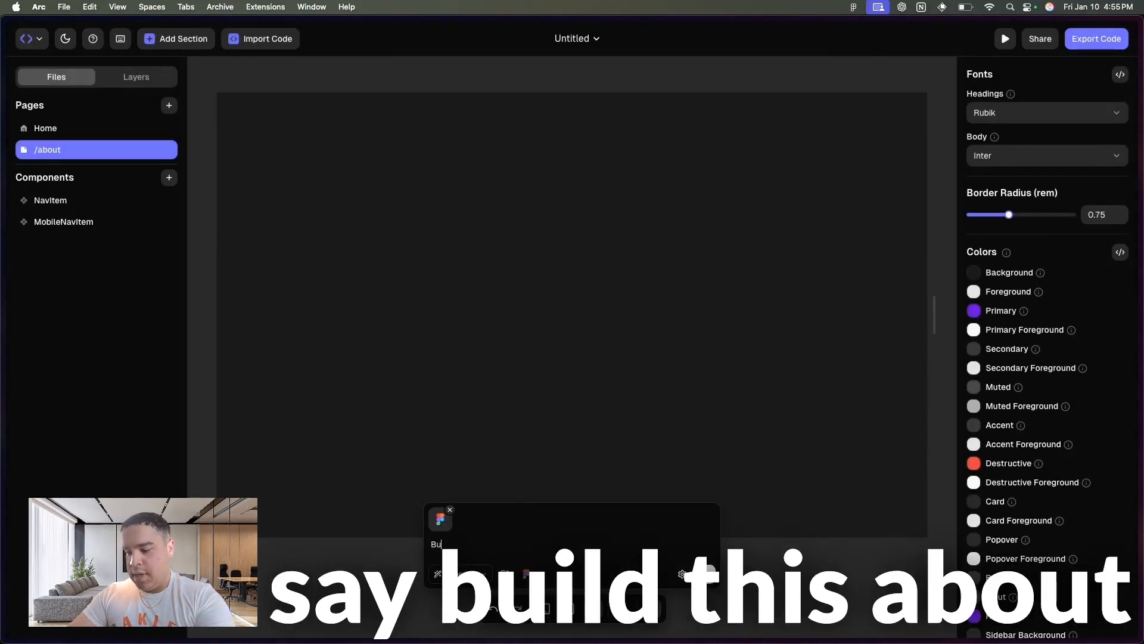
type("ild this about page using the same d")
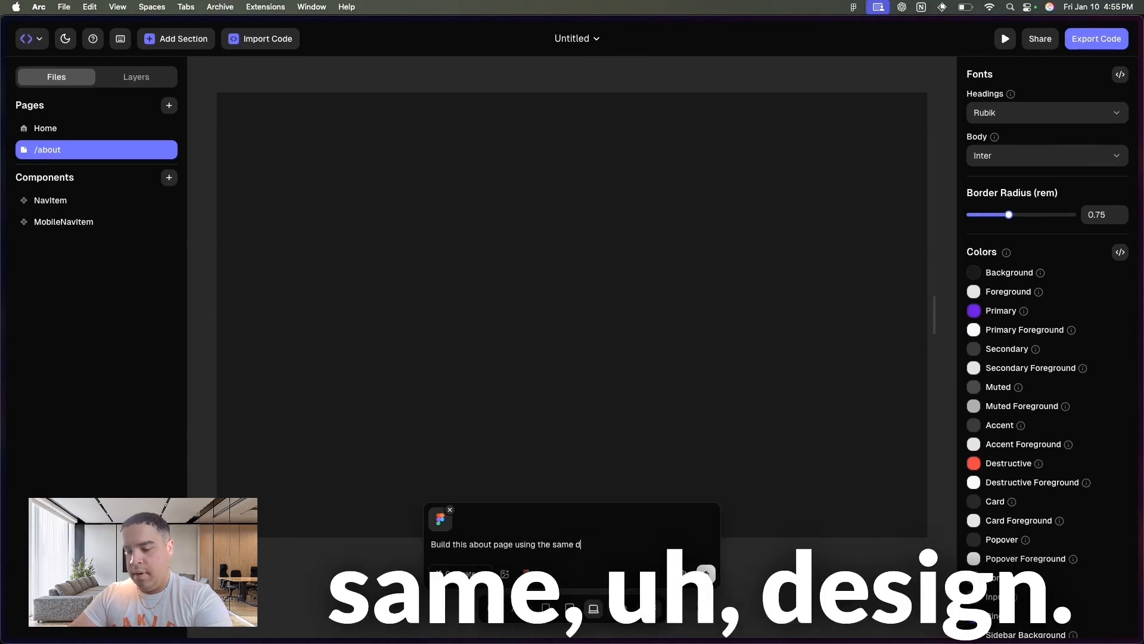
type("esign pattern")
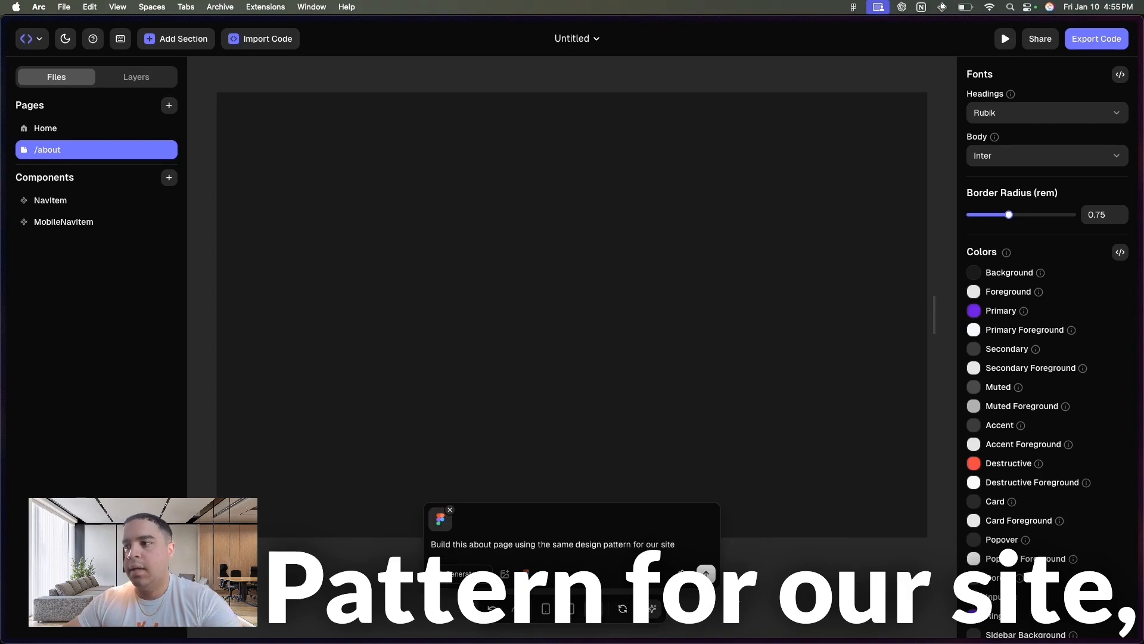
type(" for our site")
key("Return")
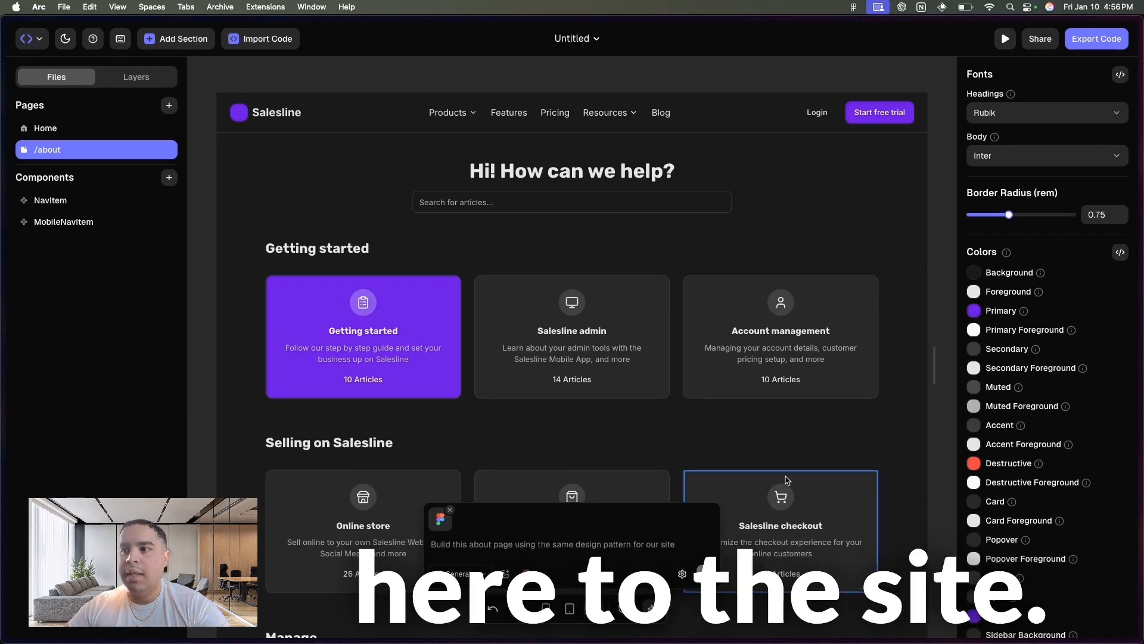
scroll(798, 480, "down", 4)
scroll(786, 480, "down", 8)
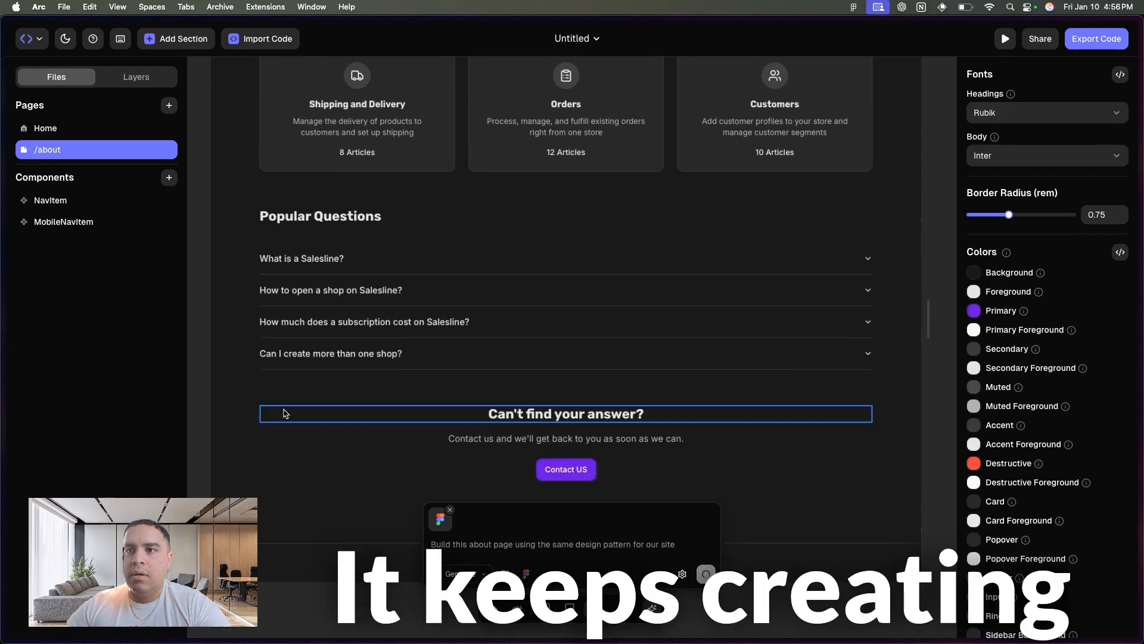
scroll(232, 480, "down", 4)
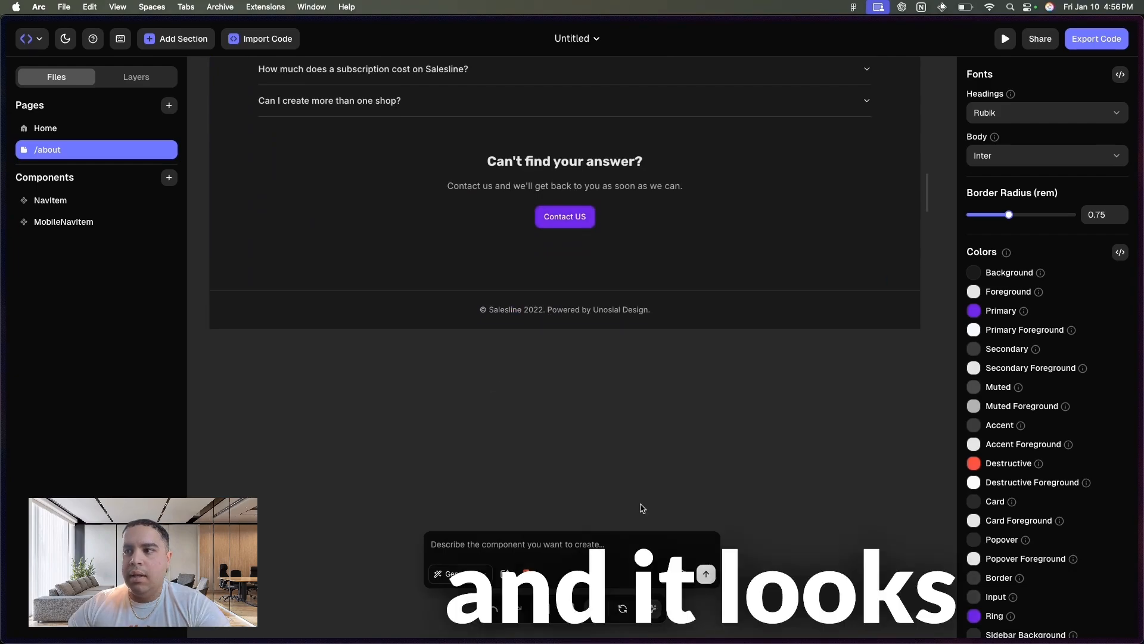
scroll(648, 466, "up", 10)
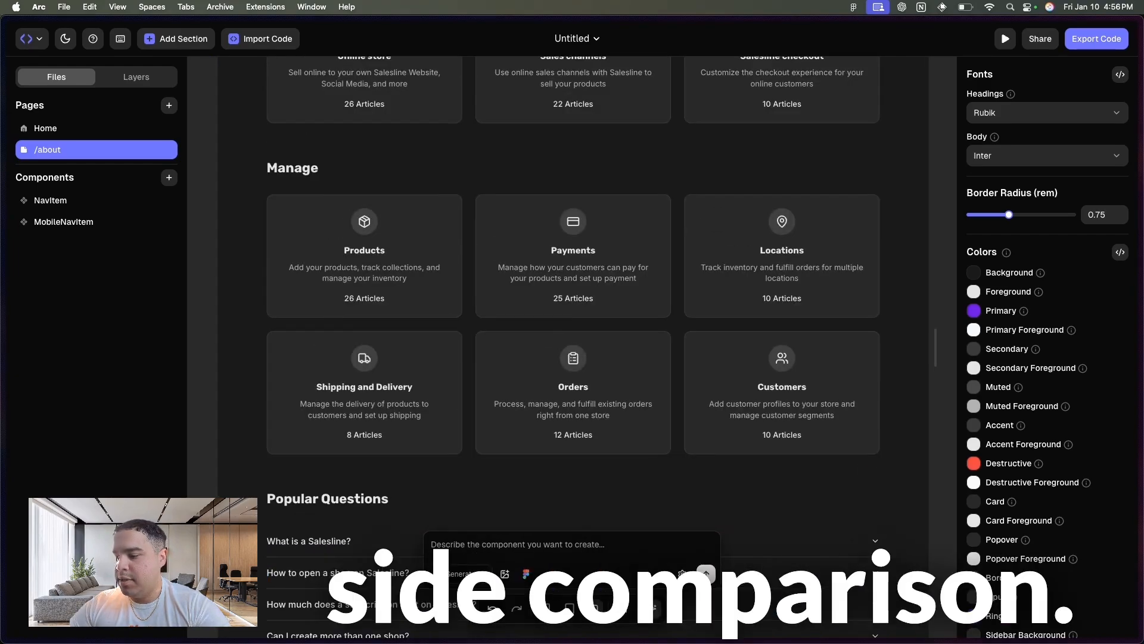
- Switch to Figma and narrow its window to compare the original FAQ frame side by side with the generated page
key("super+Tab")
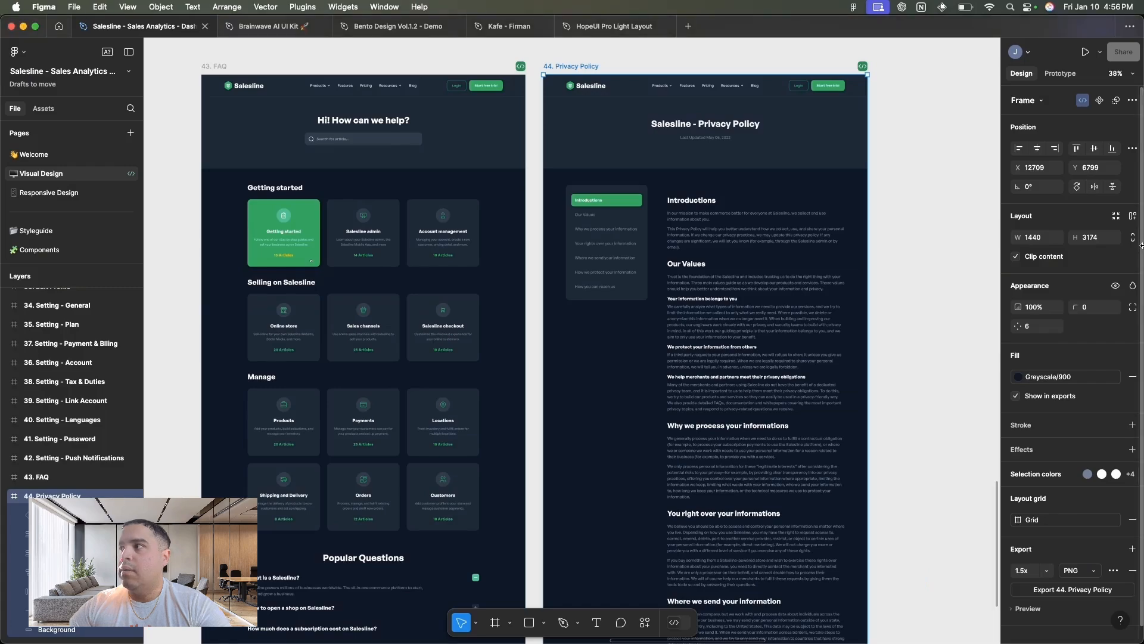
left_click_drag(1141, 245, 540, 263)
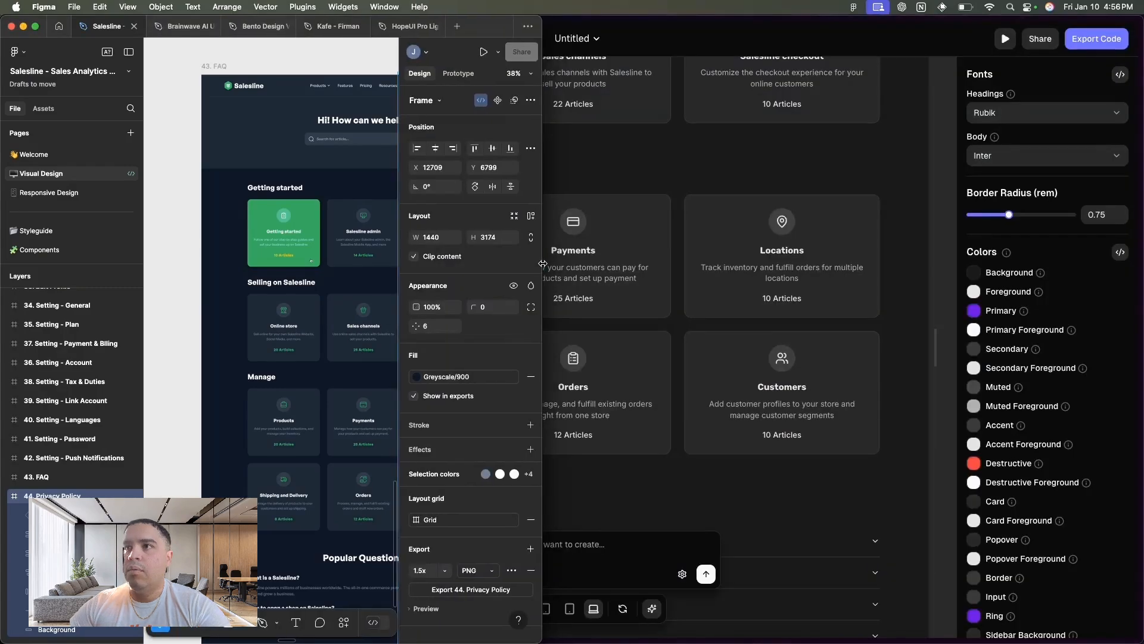
scroll(247, 250, "down", 5)
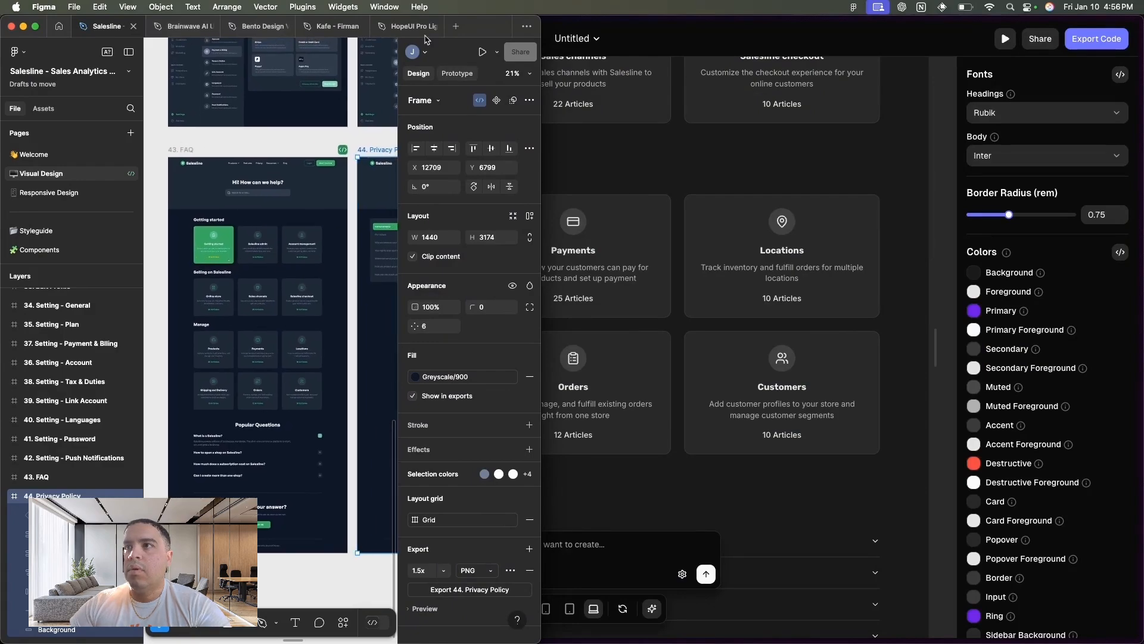
- Move the Figma window clear of the generated about page, compare its sections with the original FAQ frame, and put the Figma window away
left_click_drag(489, 31, 506, 117)
scroll(358, 370, "down", 3)
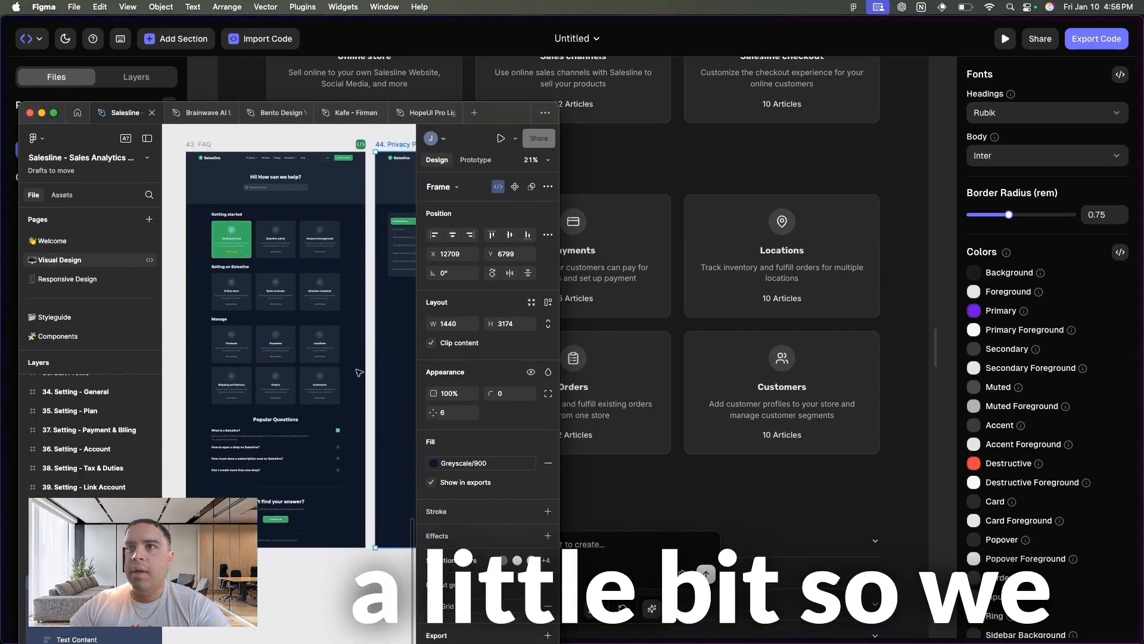
left_click_drag(519, 113, 527, 246)
scroll(785, 174, "up", 10)
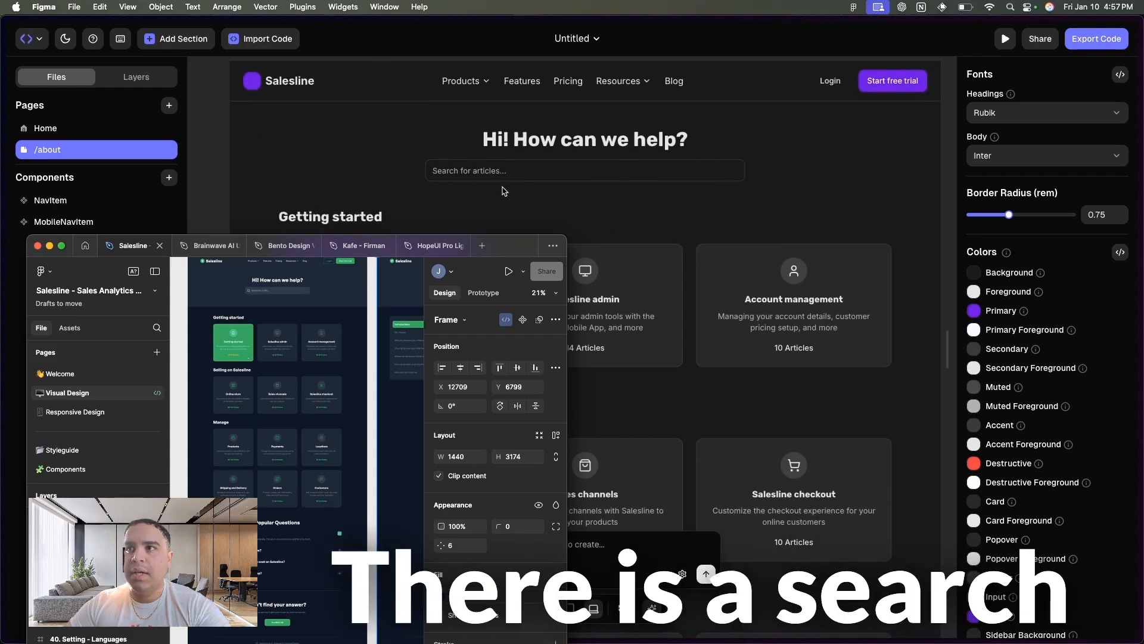
scroll(640, 216, "down", 1)
scroll(640, 217, "down", 4)
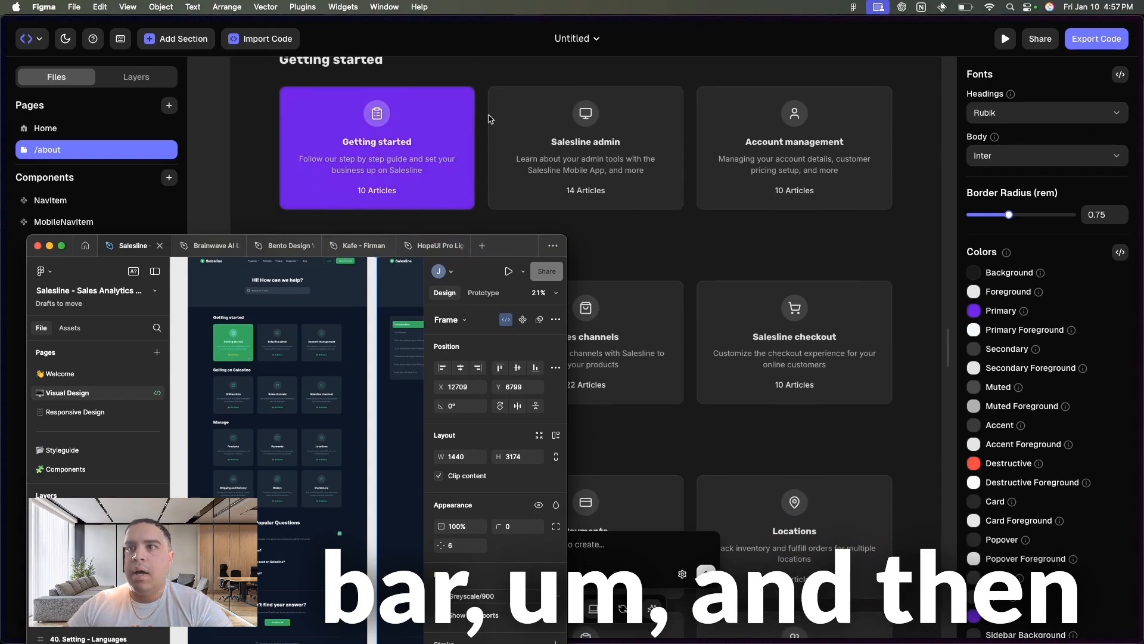
scroll(660, 240, "down", 6)
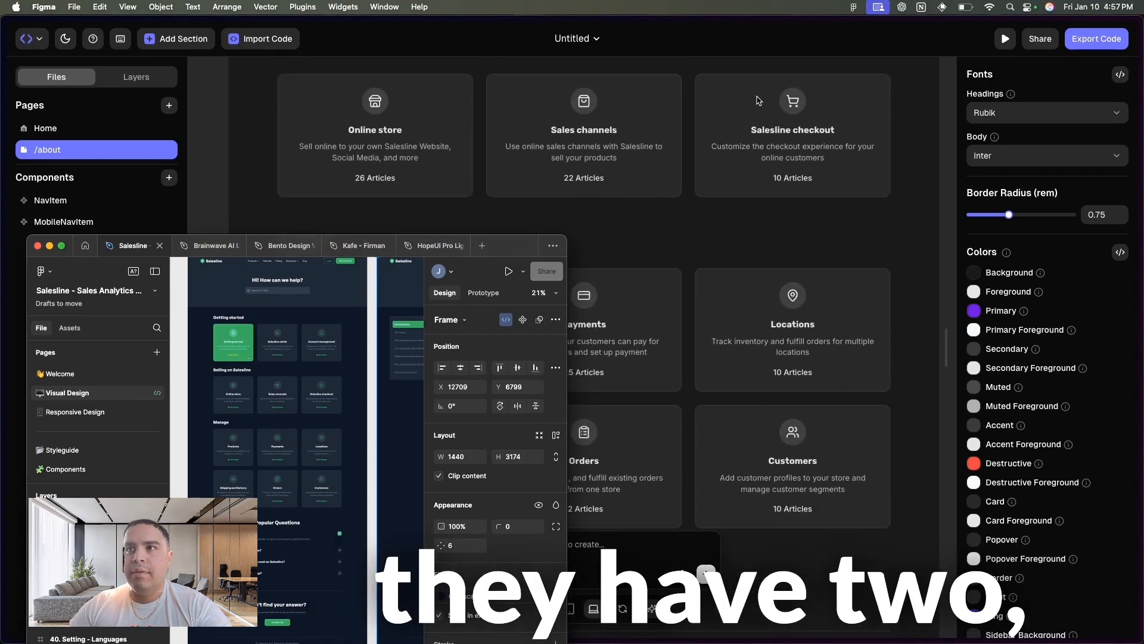
scroll(787, 155, "down", 5)
scroll(787, 154, "up", 4)
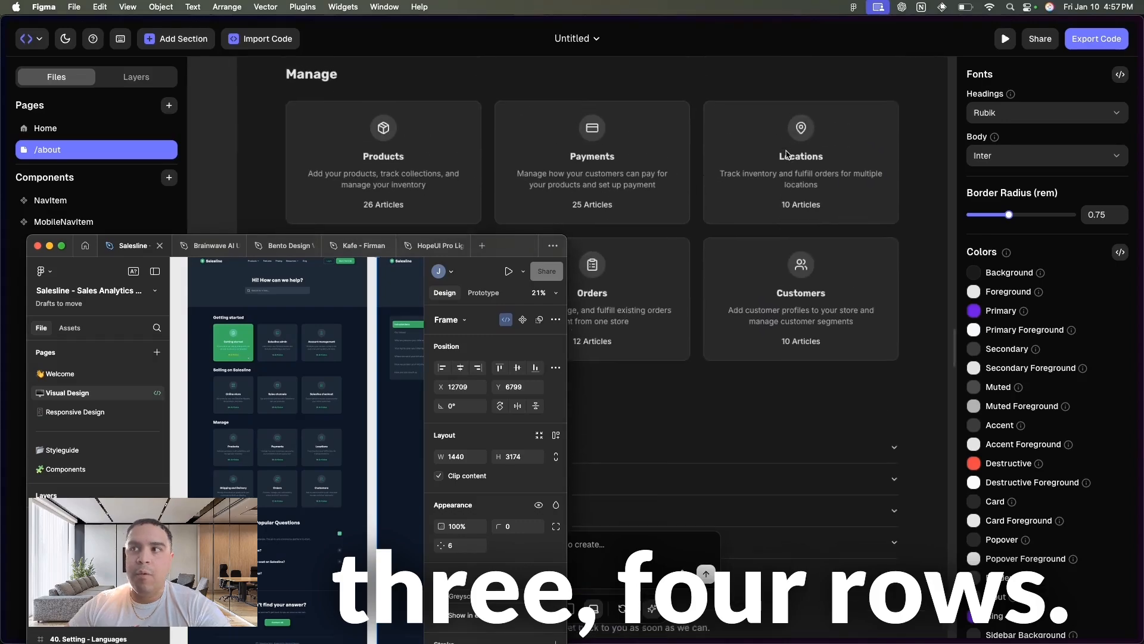
scroll(787, 155, "down", 3)
scroll(789, 155, "down", 5)
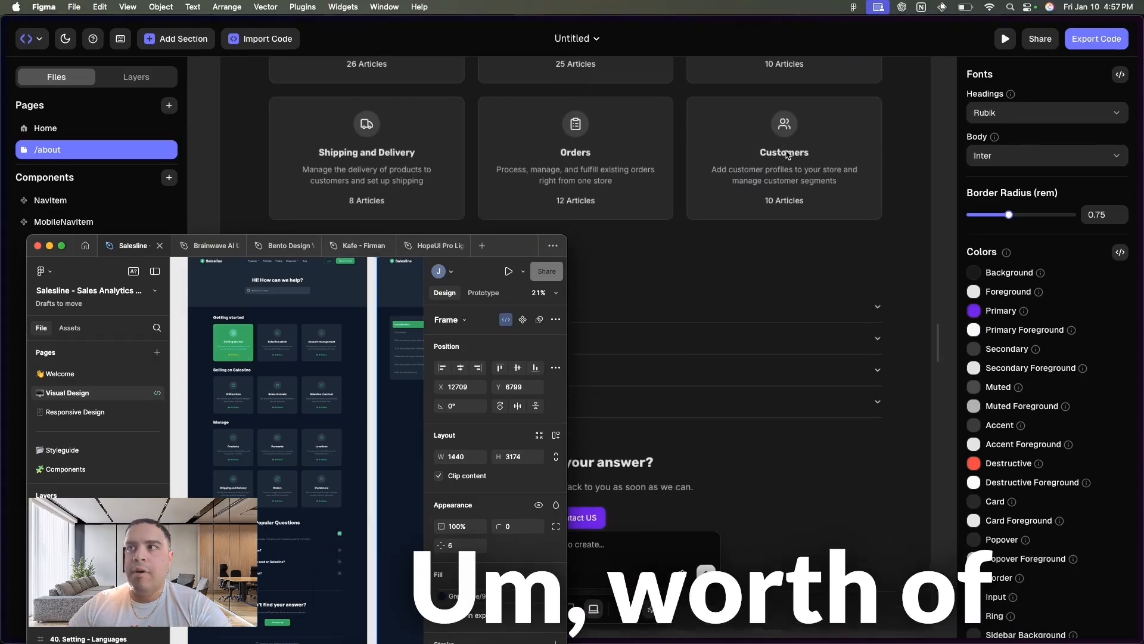
scroll(788, 155, "down", 4)
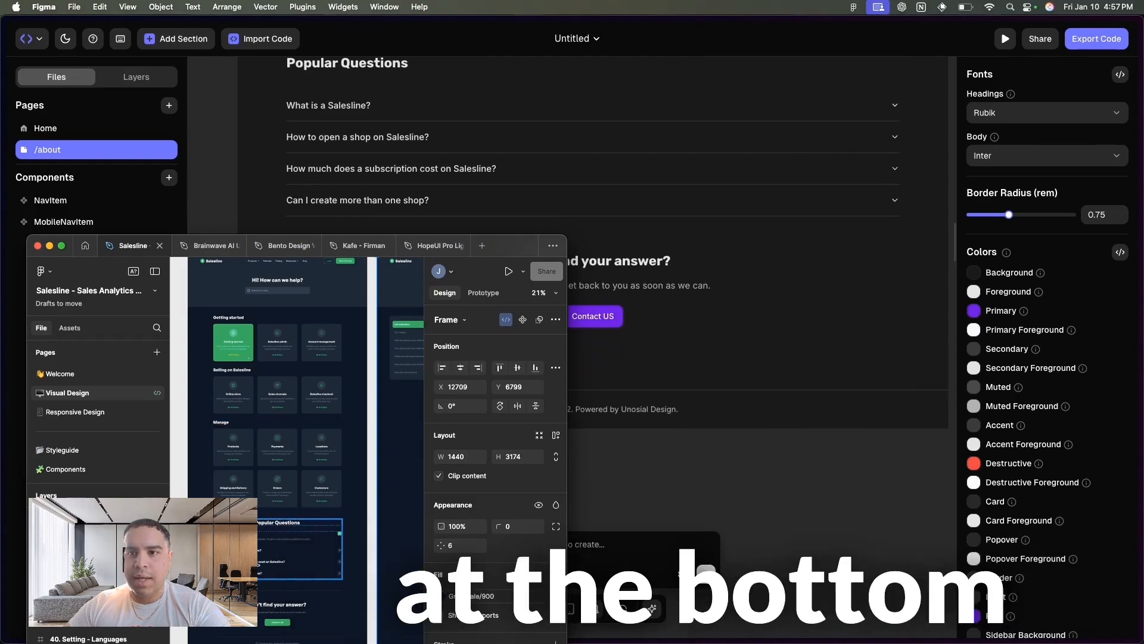
scroll(659, 105, "down", 6)
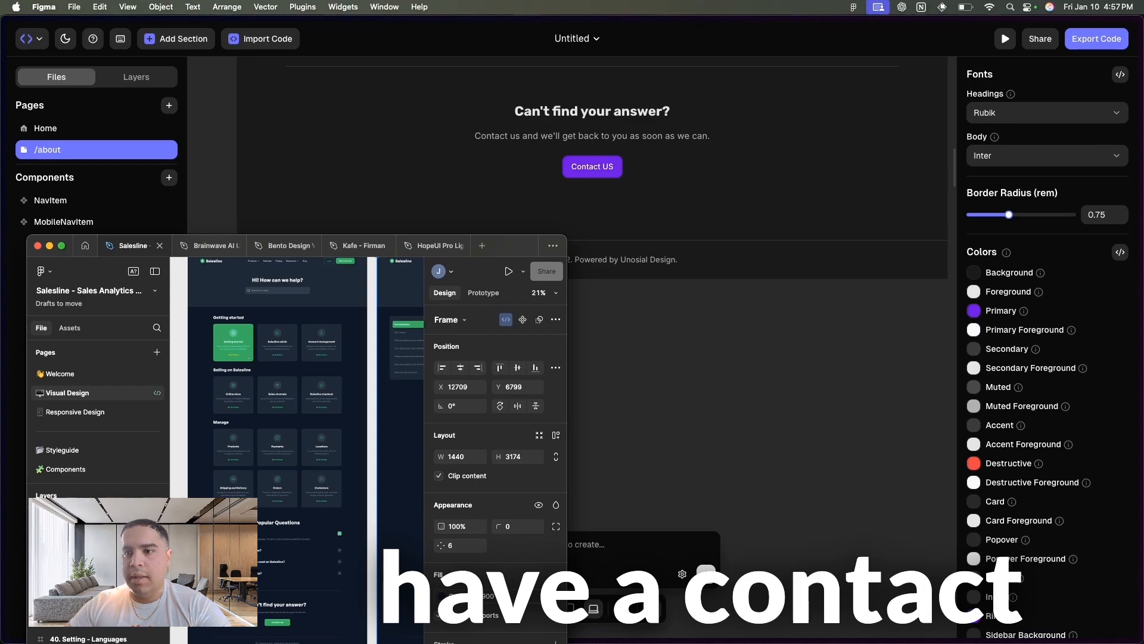
scroll(277, 381, "down", 5)
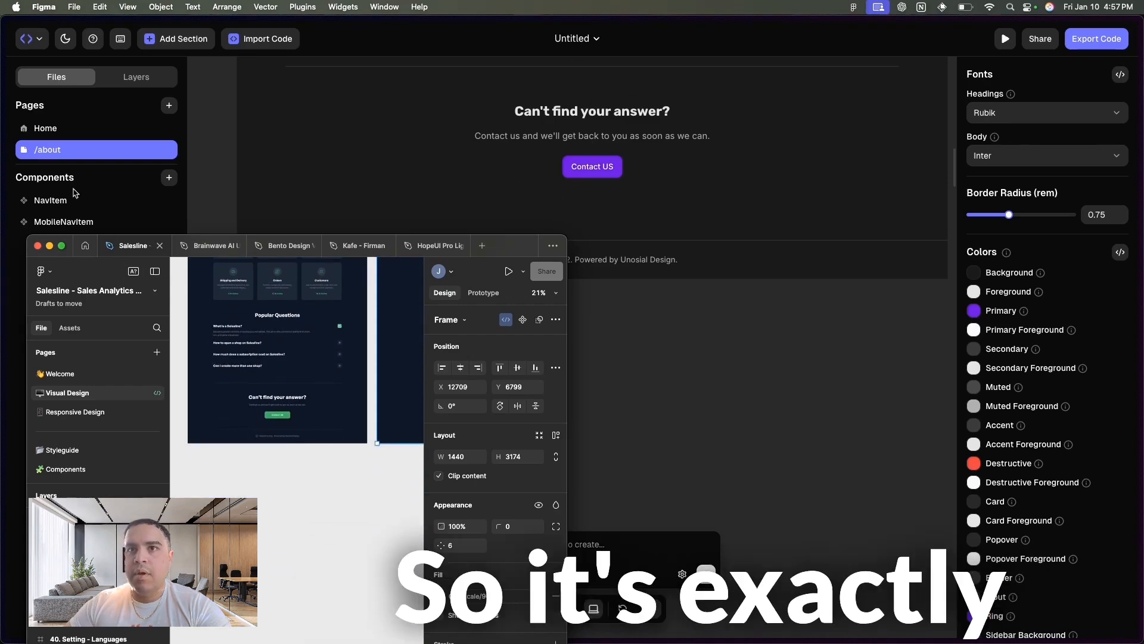
left_click(50, 246)
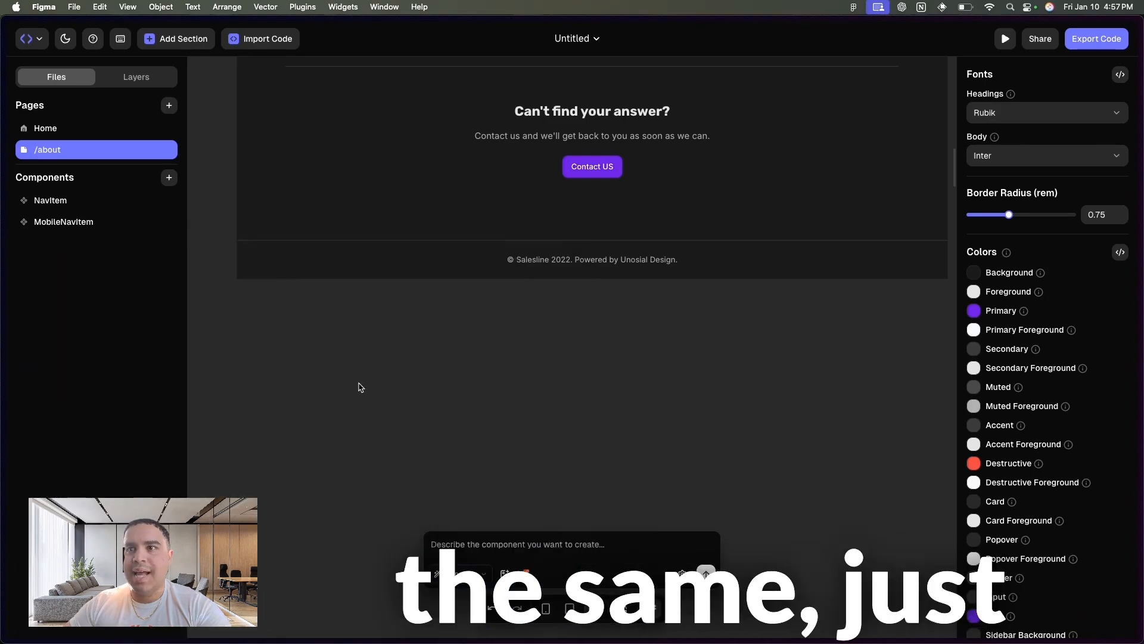
- Open the Home page and review its sections against the generated about page's colors and style
left_click(96, 131)
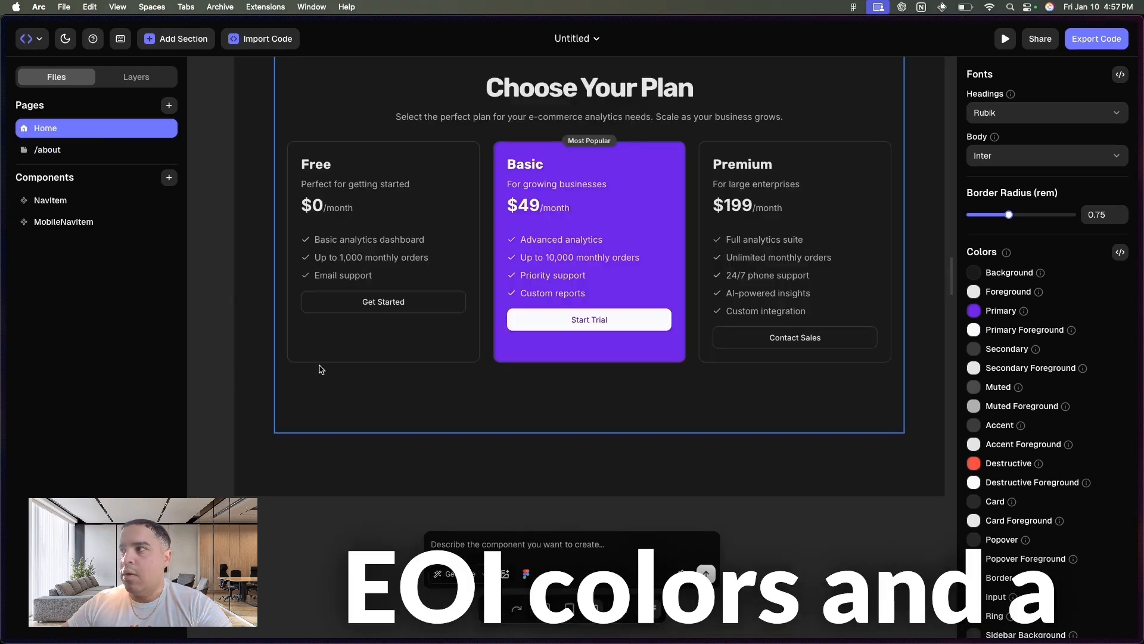
scroll(321, 370, "up", 15)
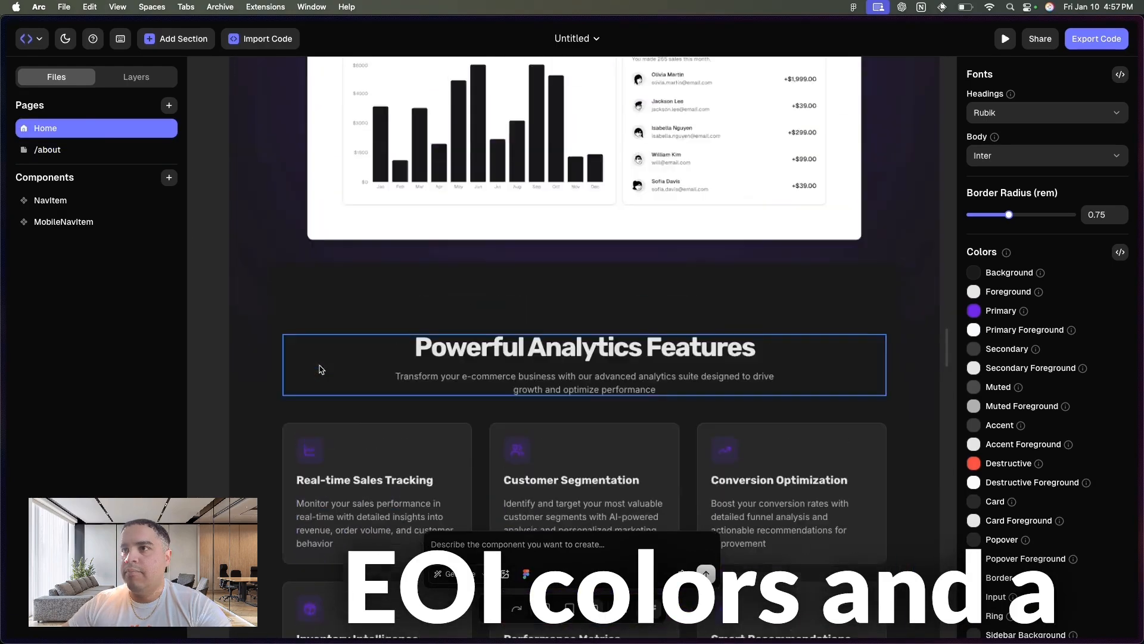
scroll(319, 369, "up", 12)
scroll(320, 369, "down", 8)
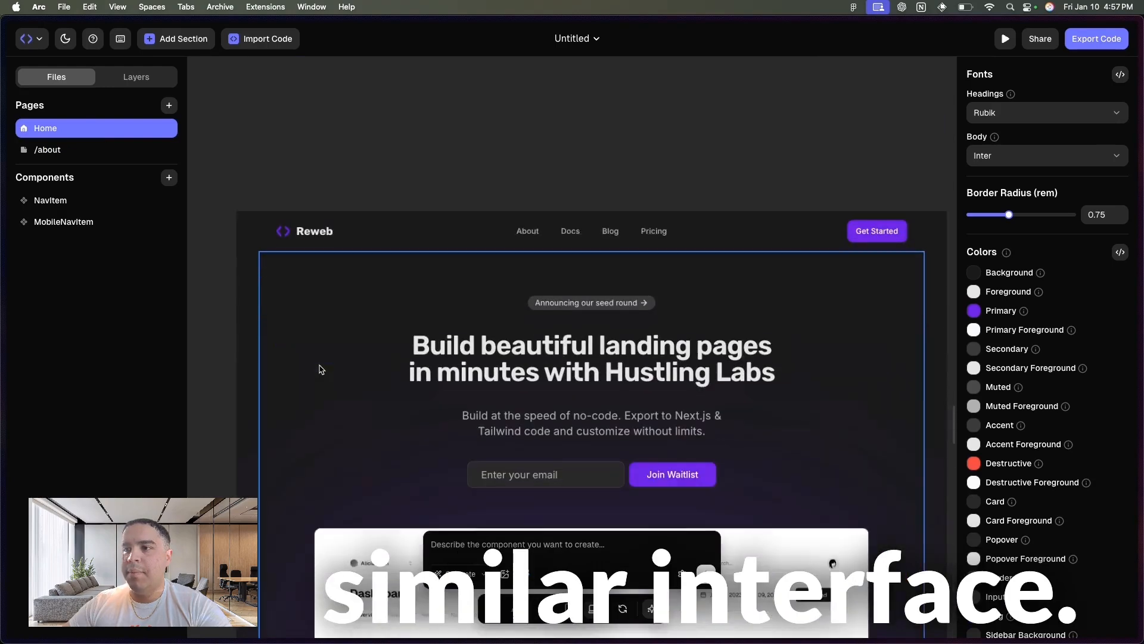
scroll(321, 370, "down", 2)
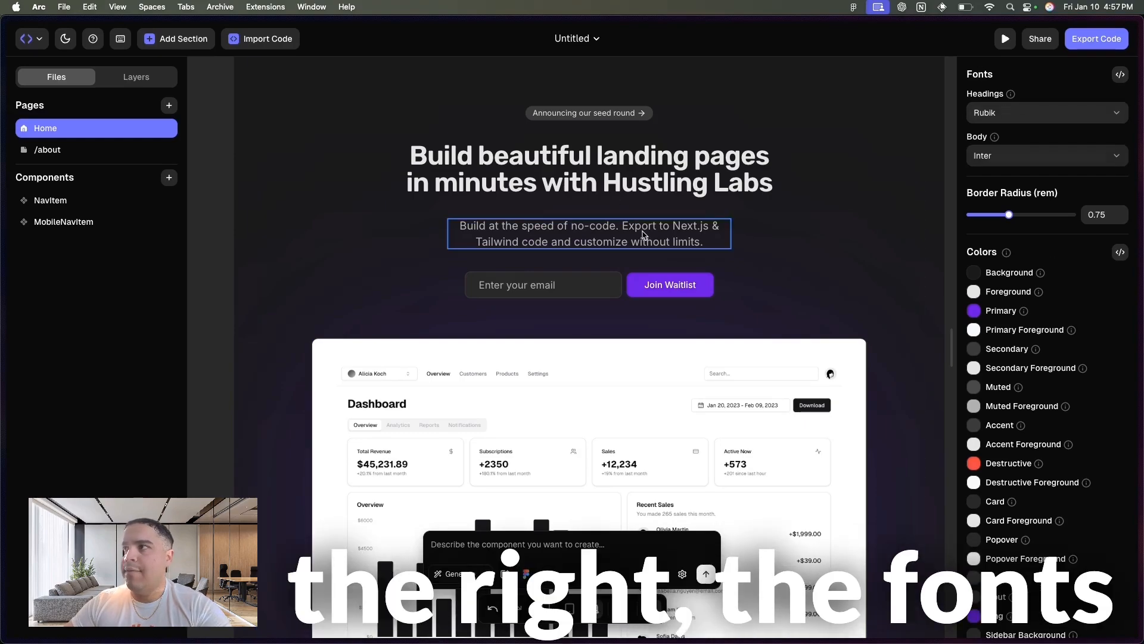
- Preview alternative heading fonts on the Home page and set the theme's heading font to Ubuntu
left_click(618, 169)
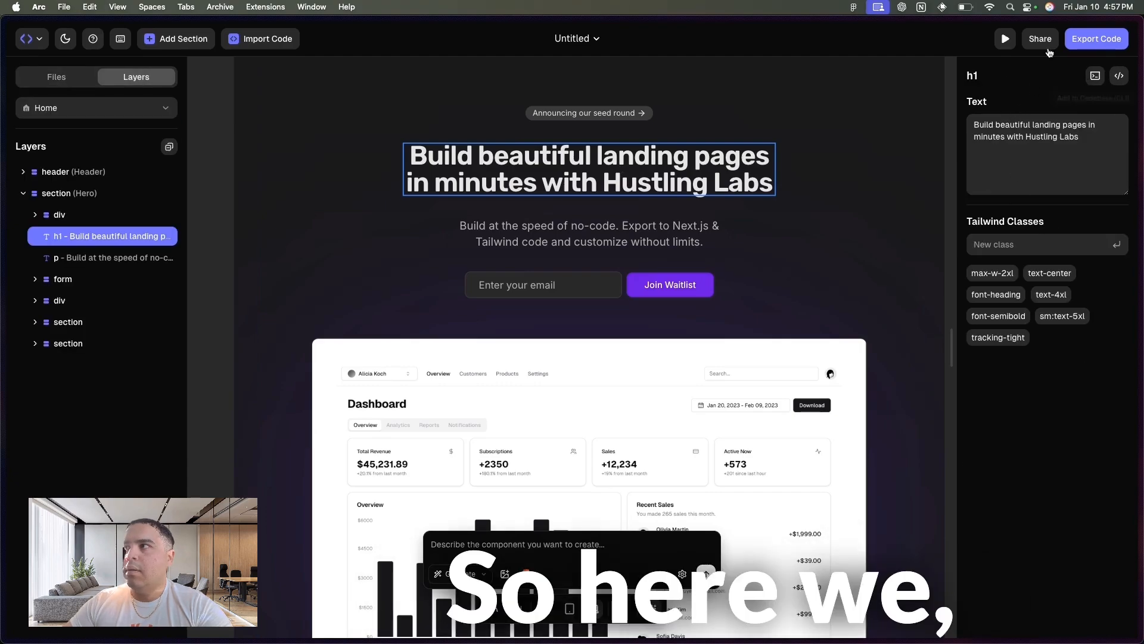
left_click(931, 221)
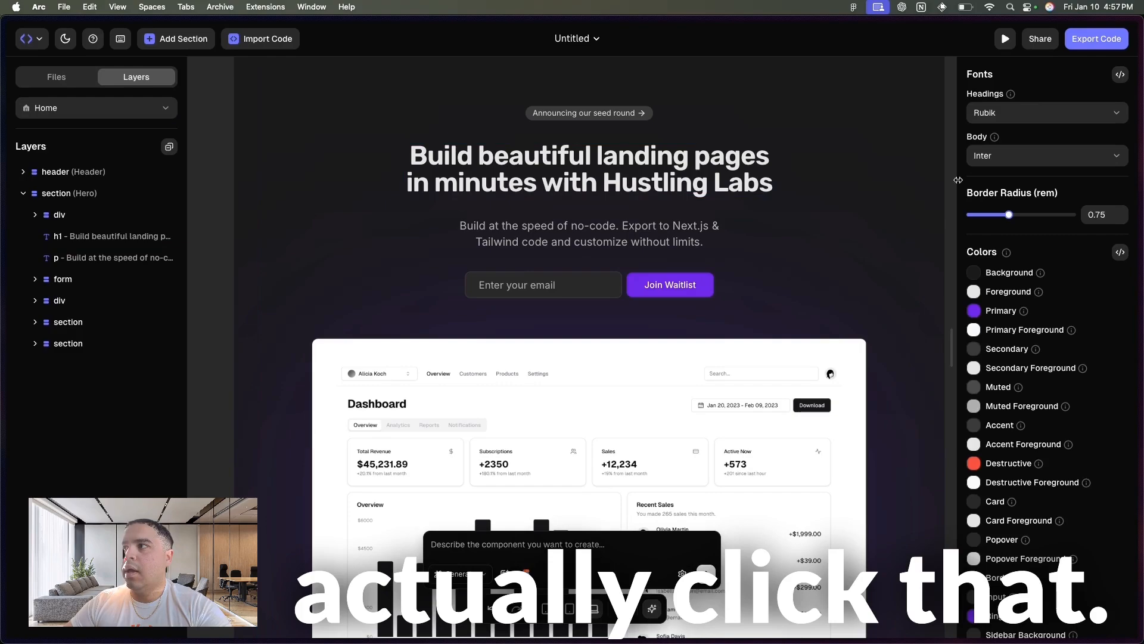
left_click(1006, 113)
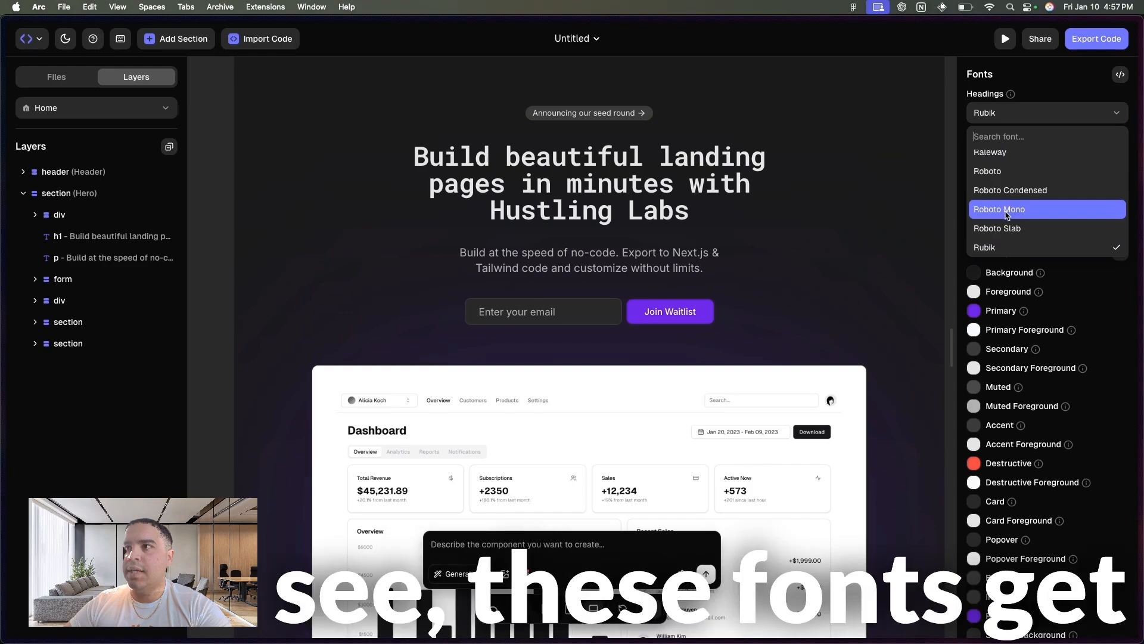
scroll(1006, 232, "down", 4)
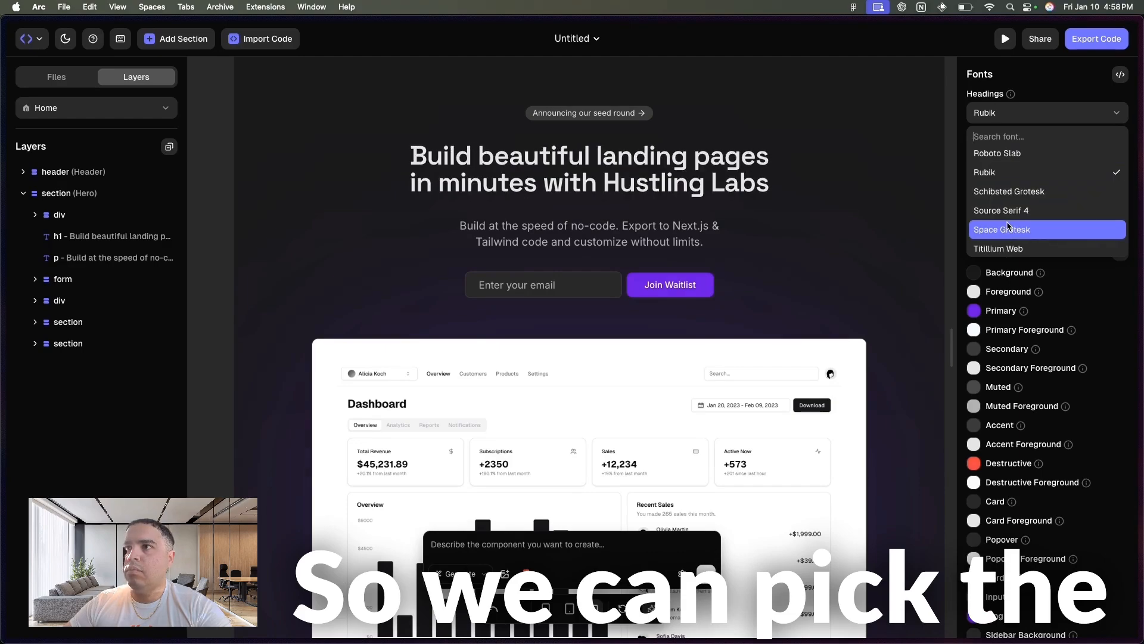
scroll(1008, 215, "down", 3)
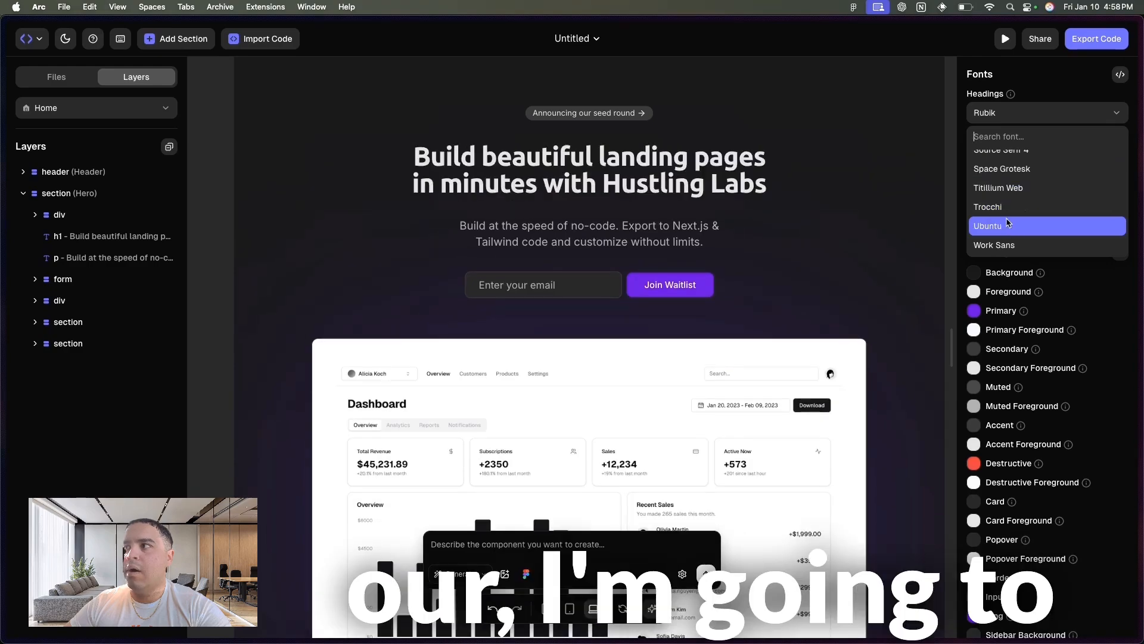
left_click(1008, 227)
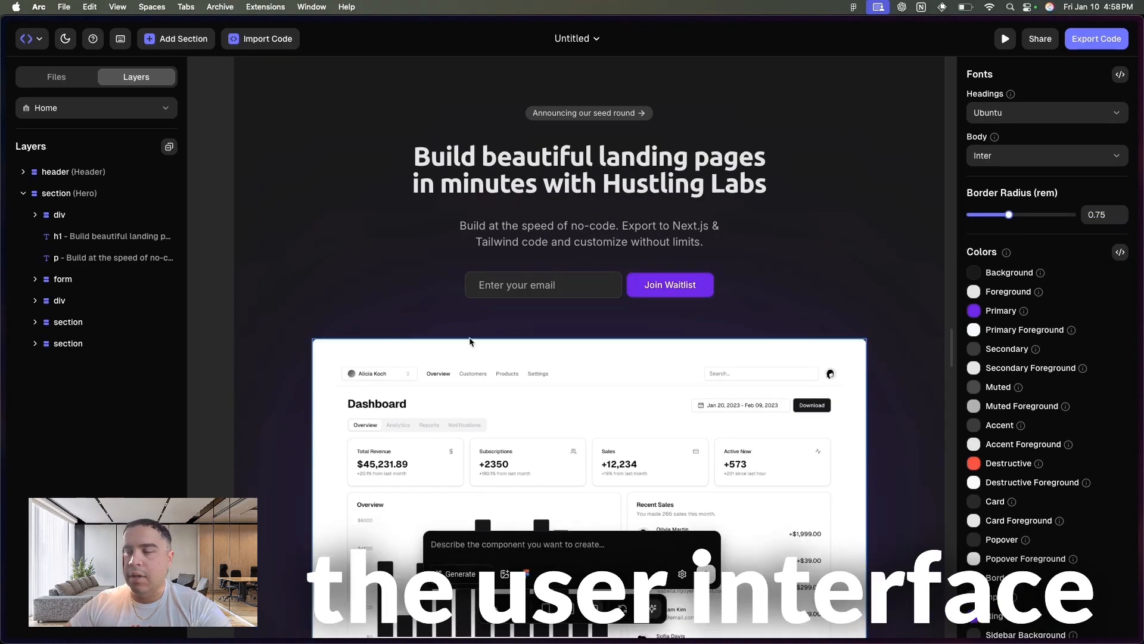
- Try blue #0048FF as the theme's primary color, and settle on pure red #FF0000
scroll(405, 262, "up", 5)
scroll(470, 342, "down", 5)
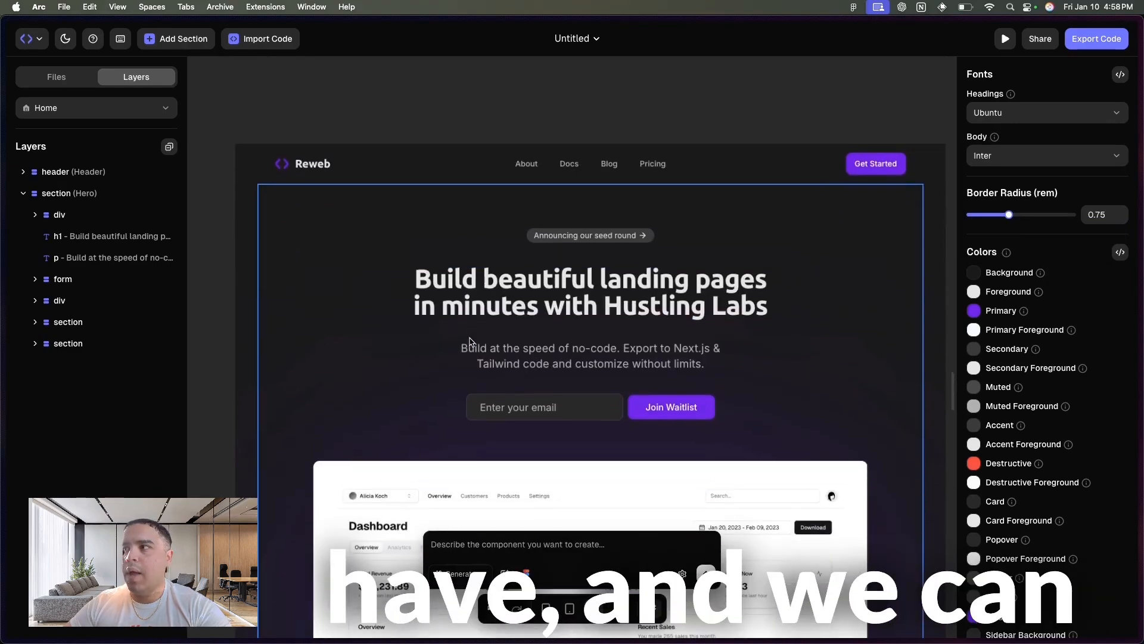
left_click(974, 312)
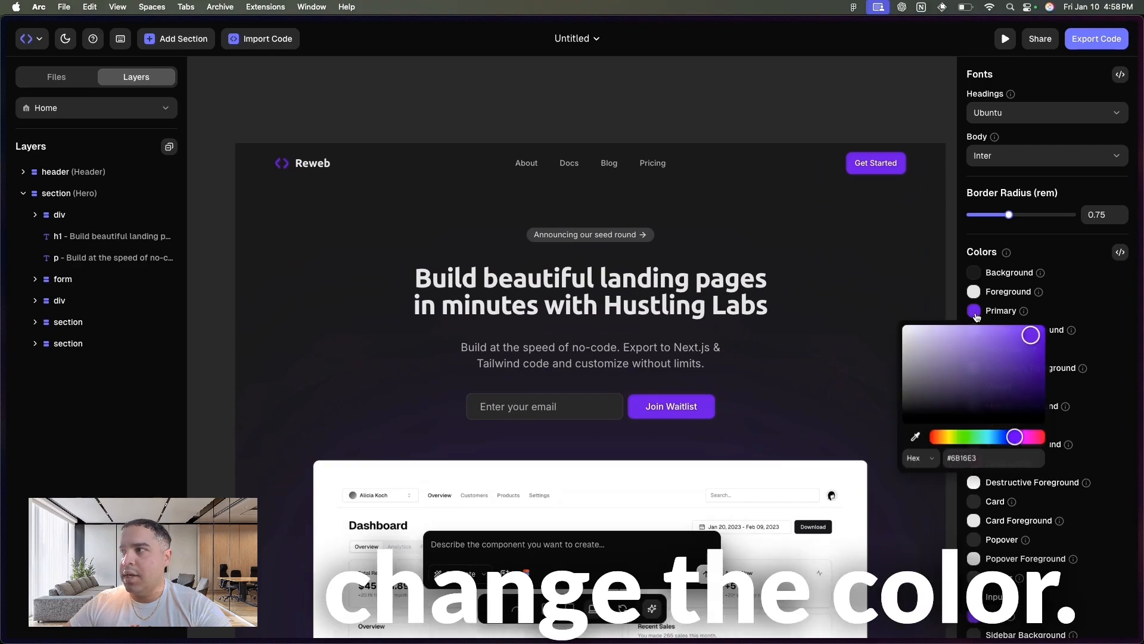
left_click(1001, 438)
left_click(1046, 325)
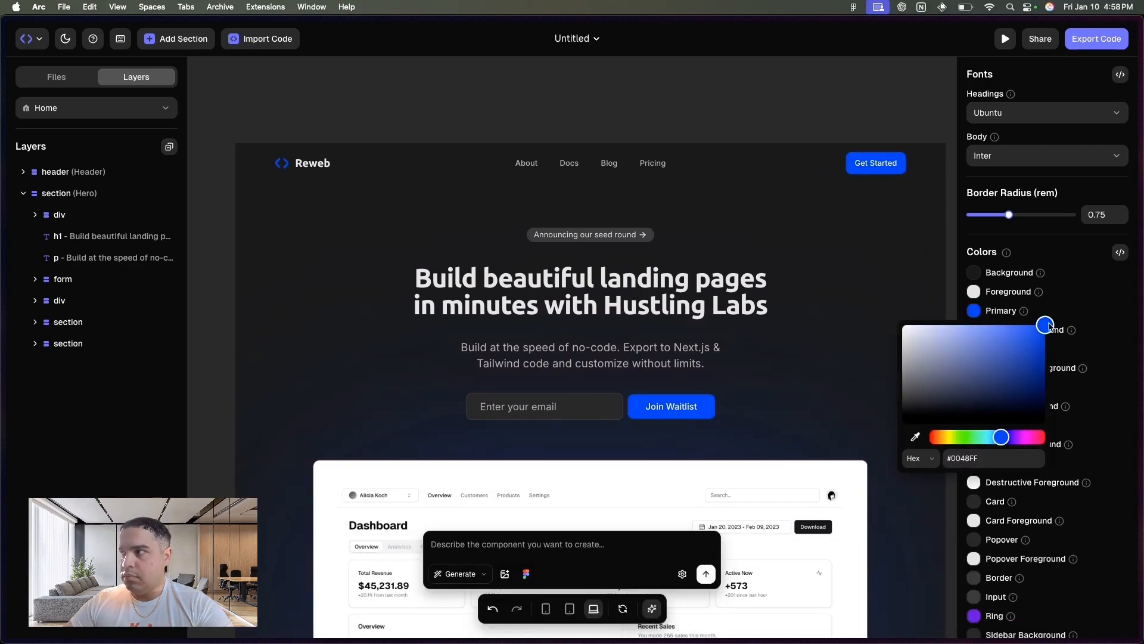
left_click(1040, 438)
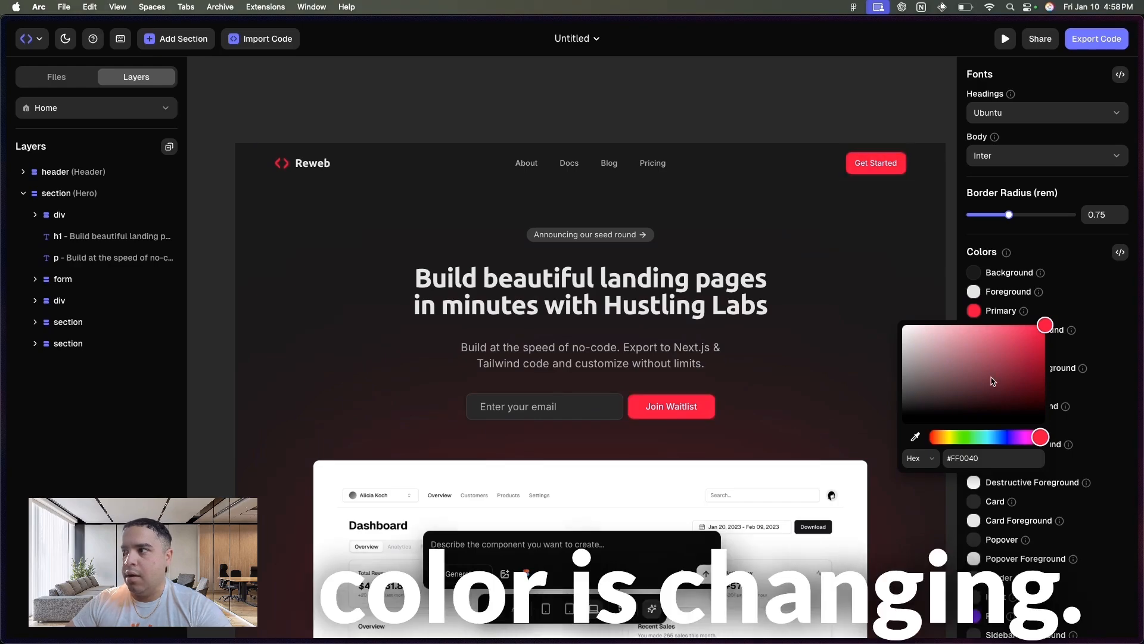
left_click(1046, 438)
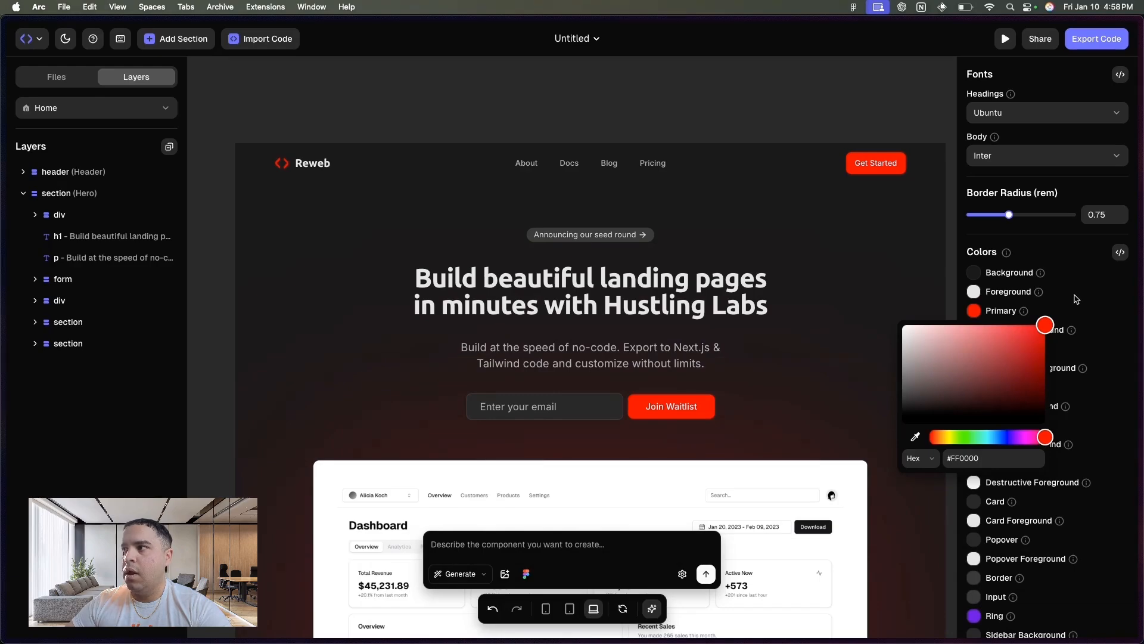
left_click(1068, 231)
- Increase the theme's border radius to 2 rem
left_click(1118, 214)
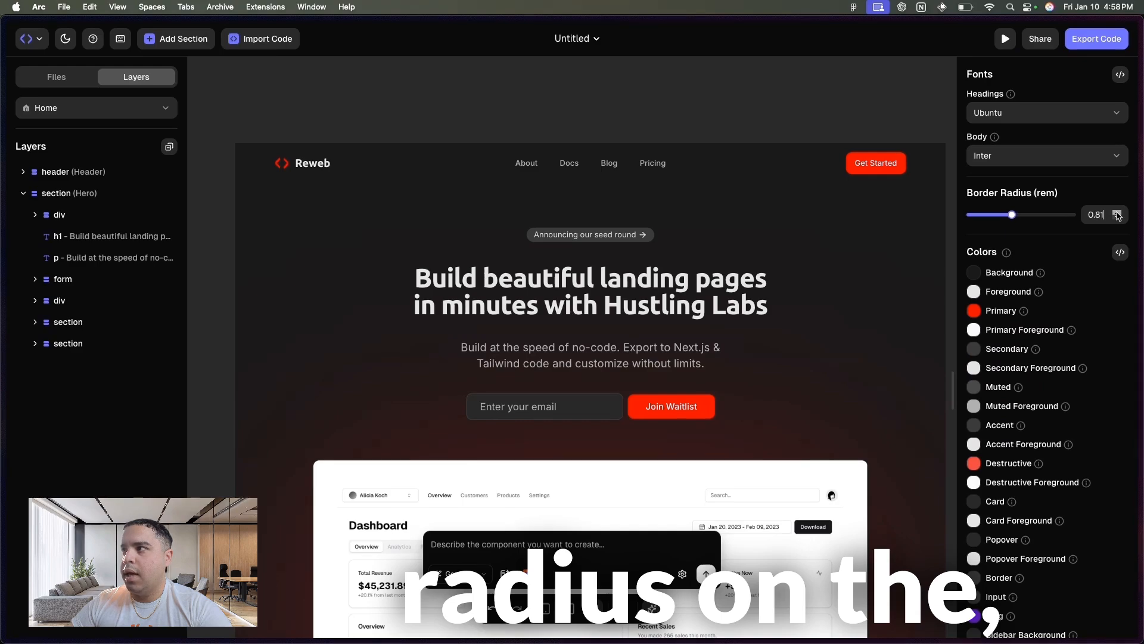
left_click(1119, 213)
left_click(1118, 215)
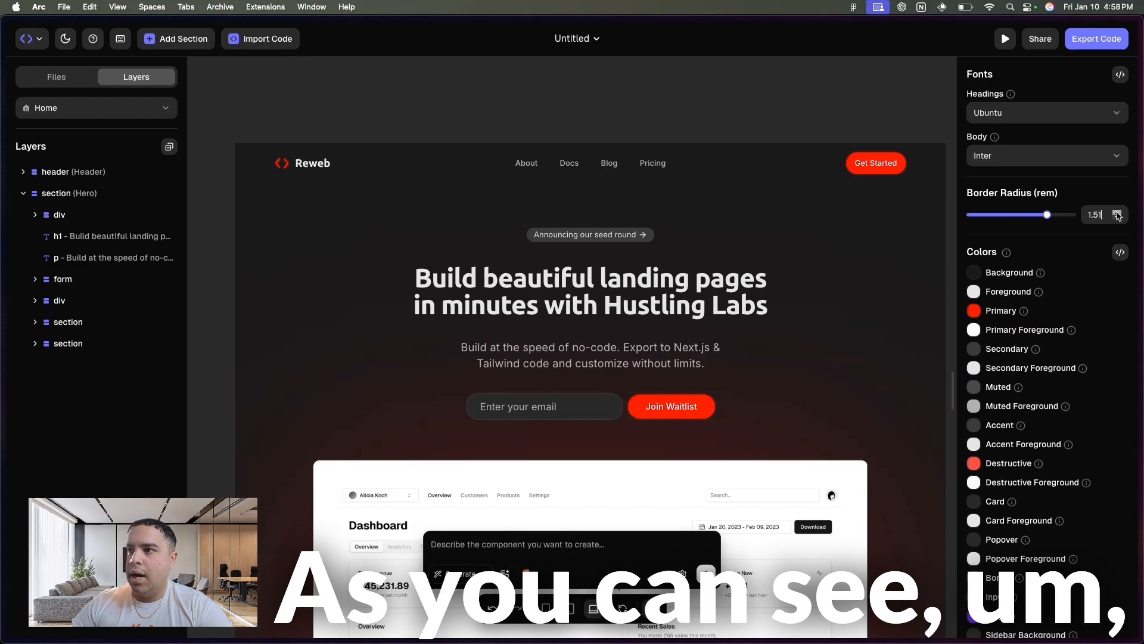
left_click(1118, 215)
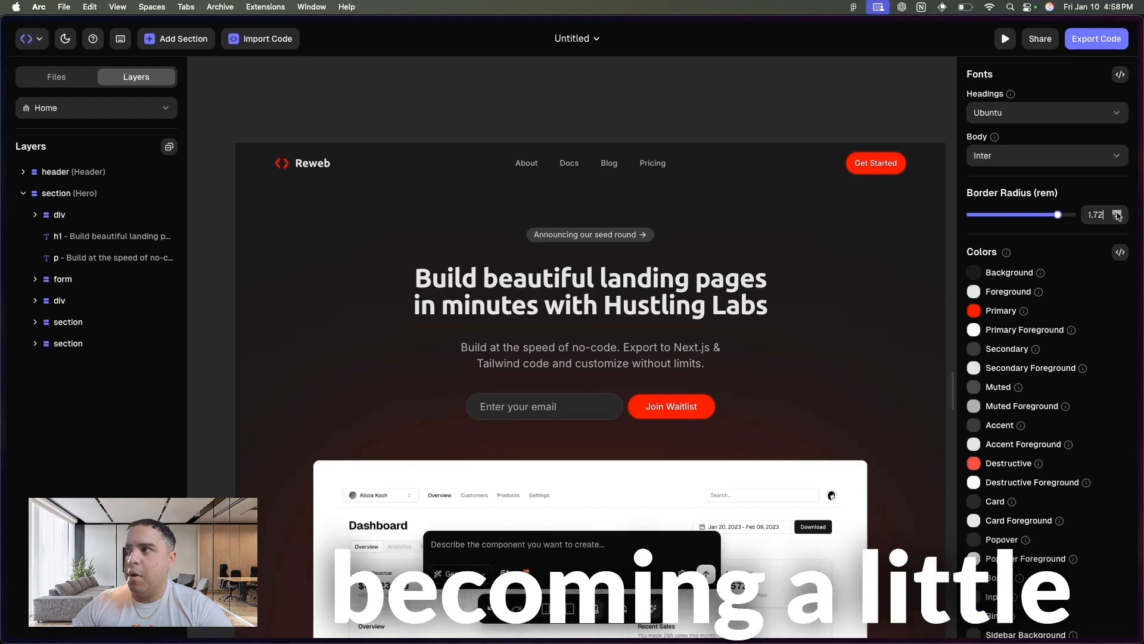
left_click(1119, 215)
left_click(1118, 214)
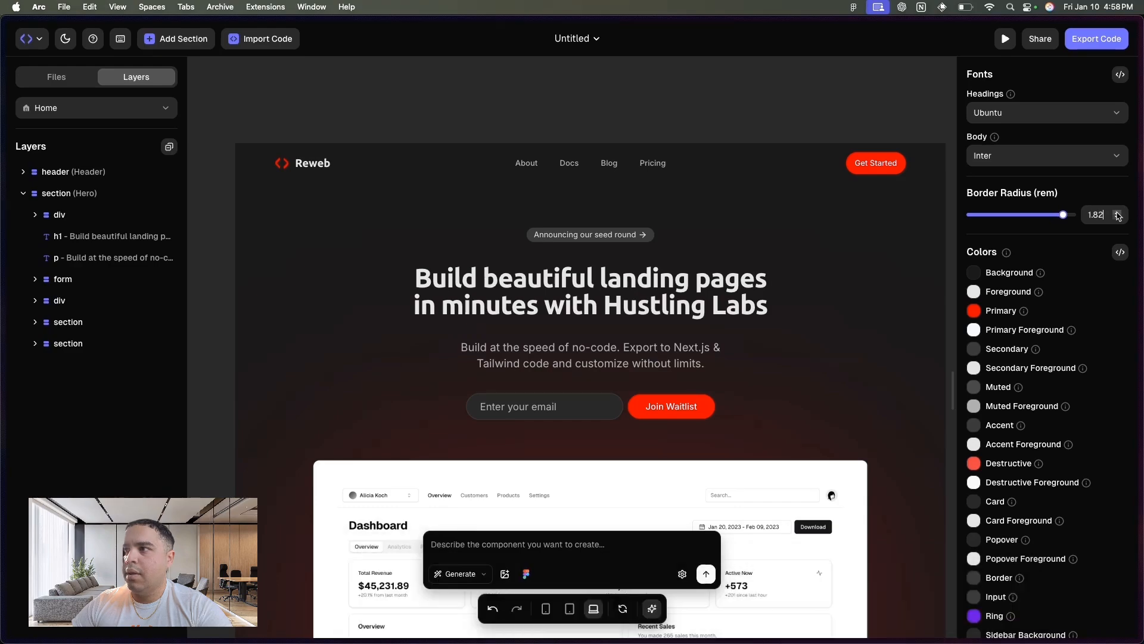
left_click(1118, 215)
left_click(1118, 214)
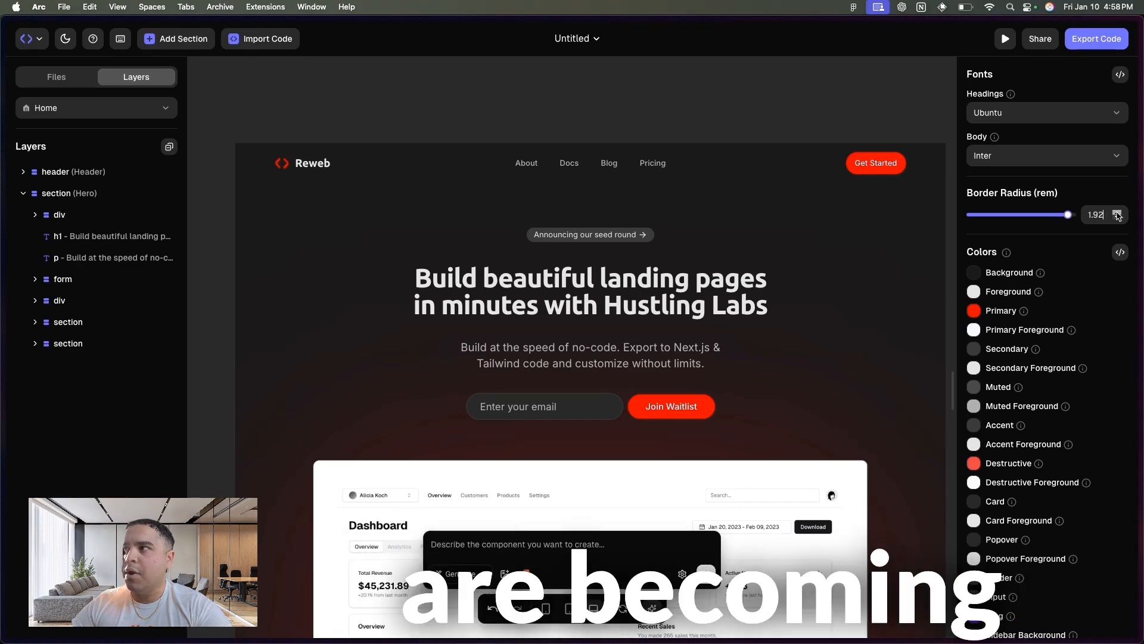
left_click(1118, 214)
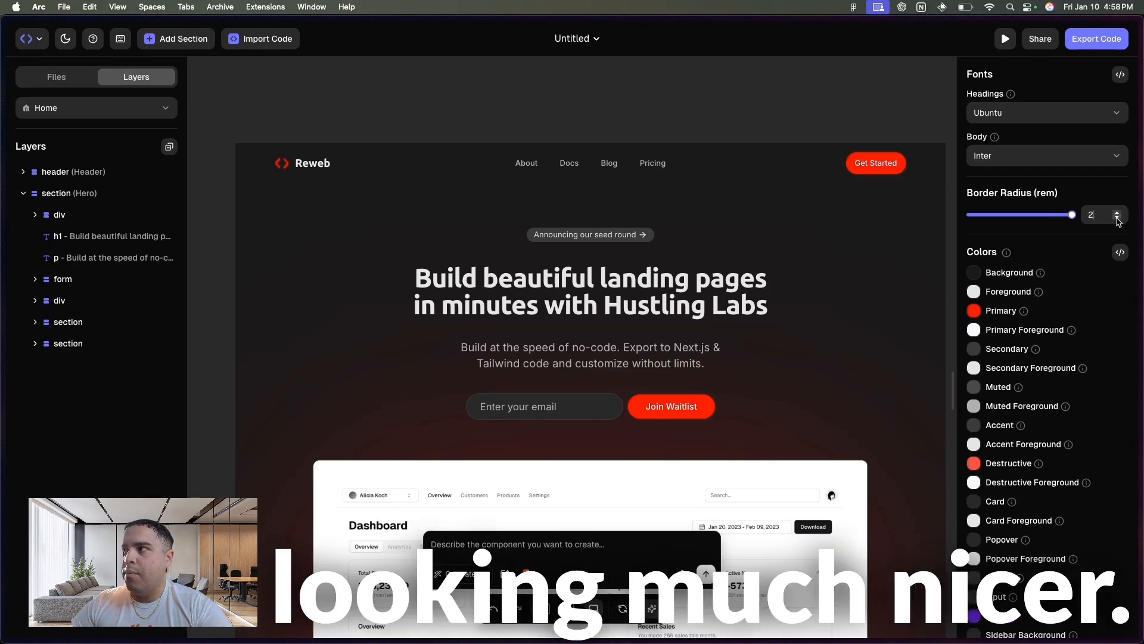
- Set the theme's background color to white #FFFFFF and close the color picker
scroll(702, 358, "down", 5)
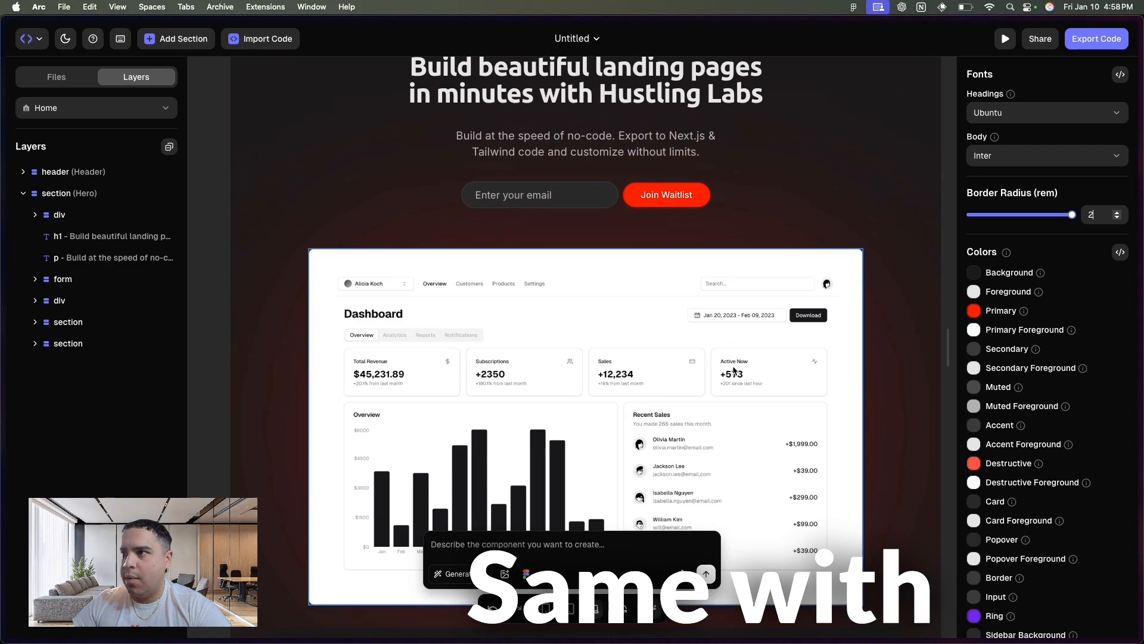
scroll(757, 378, "down", 3)
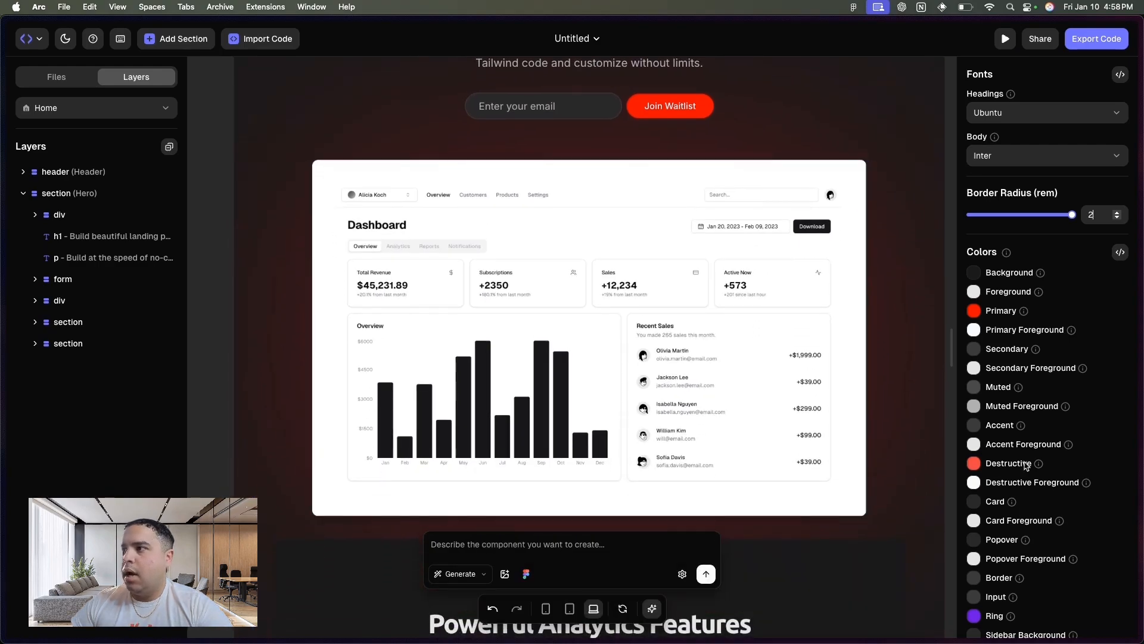
left_click(974, 273)
left_click_drag(920, 371, 888, 259)
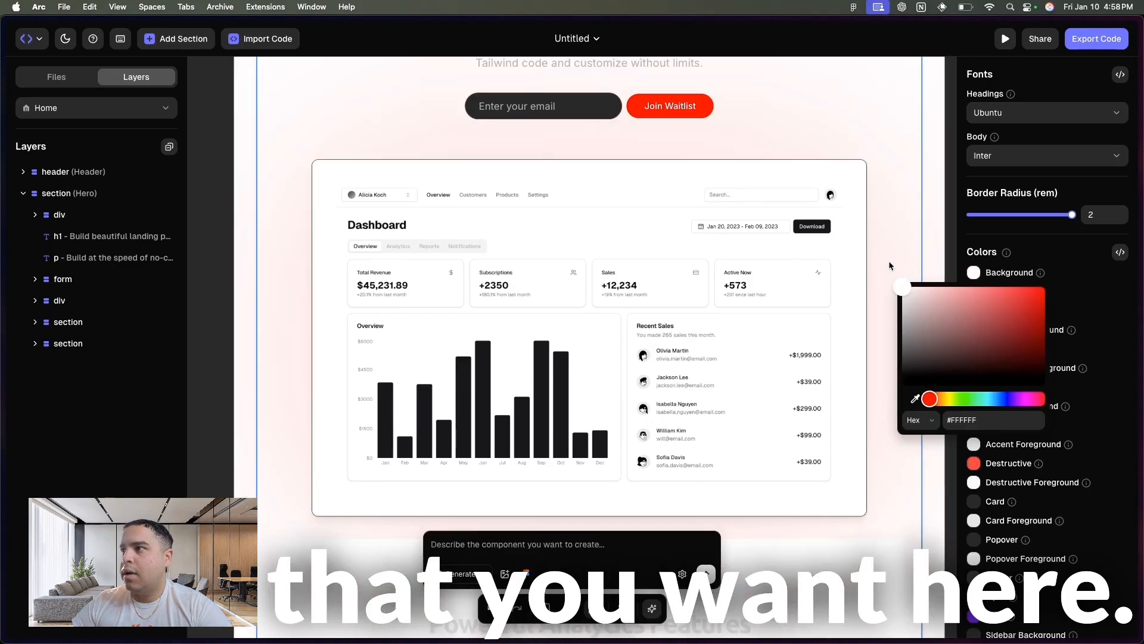
left_click(924, 188)
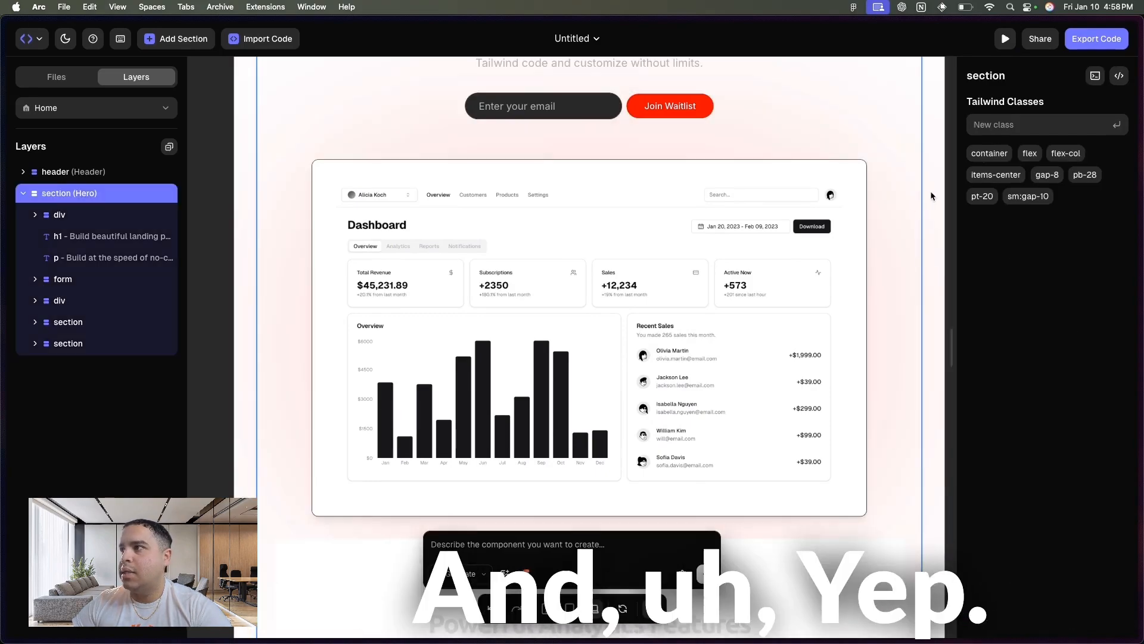
- Look through the theme's complete list of color settings and check the hero heading's text properties
left_click(940, 204)
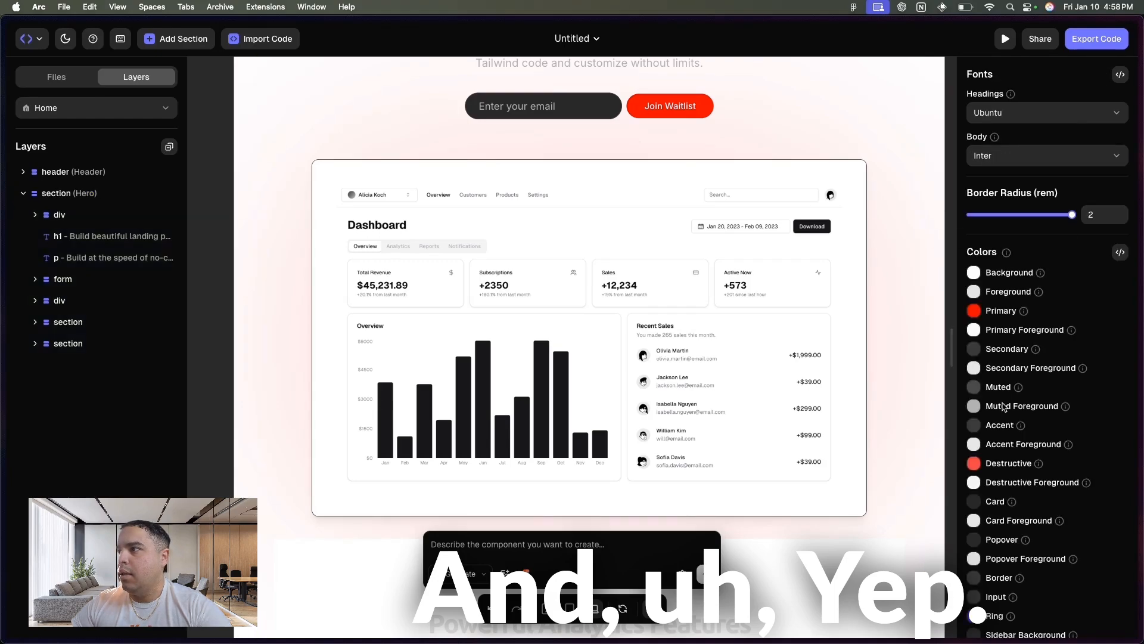
scroll(1005, 407, "down", 4)
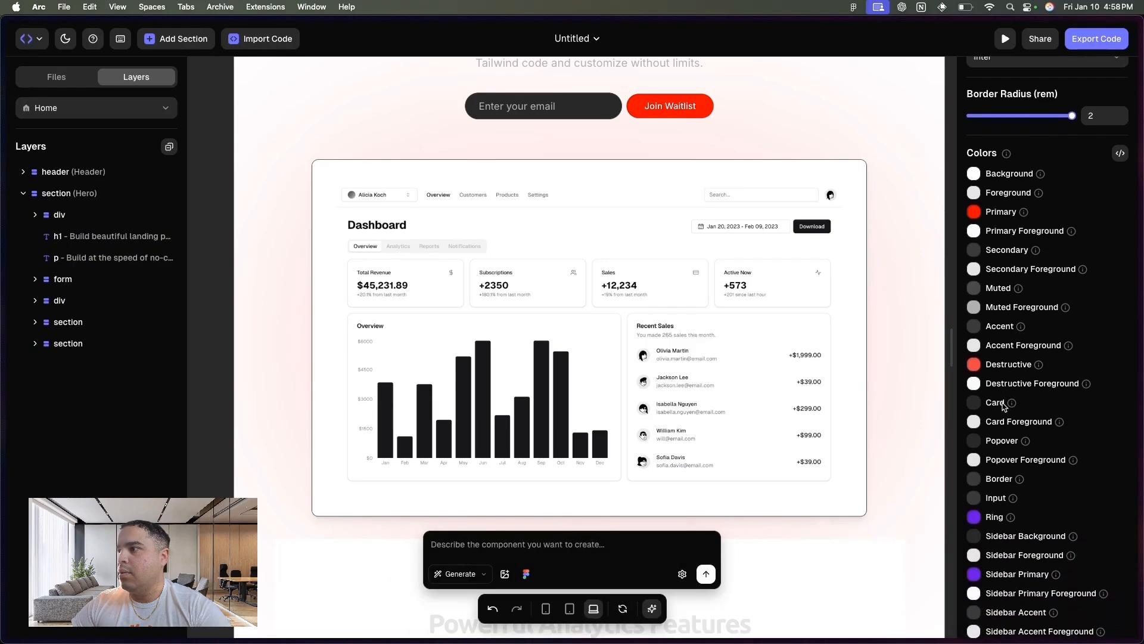
scroll(1004, 407, "down", 2)
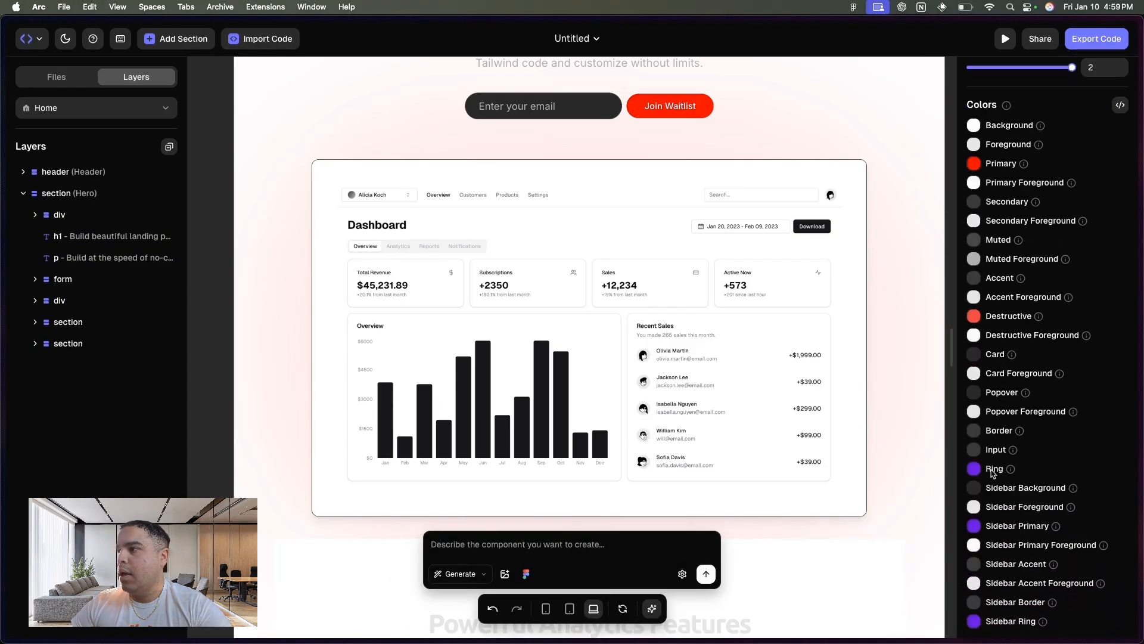
scroll(992, 472, "up", 1)
scroll(799, 232, "up", 10)
scroll(798, 232, "up", 3)
left_click(603, 396)
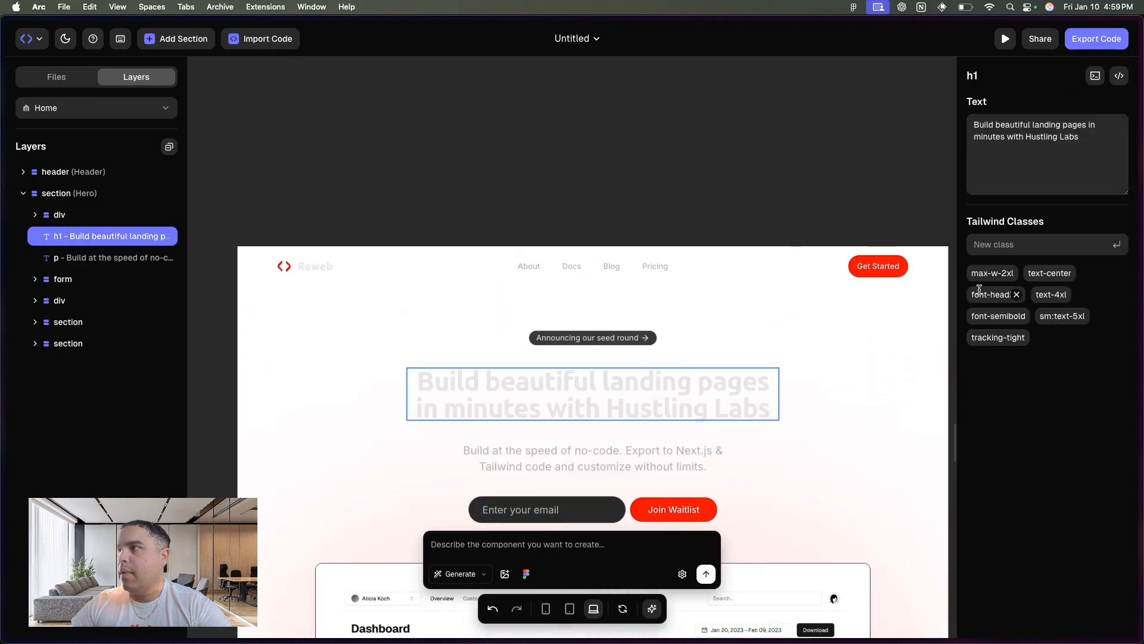
left_click(898, 227)
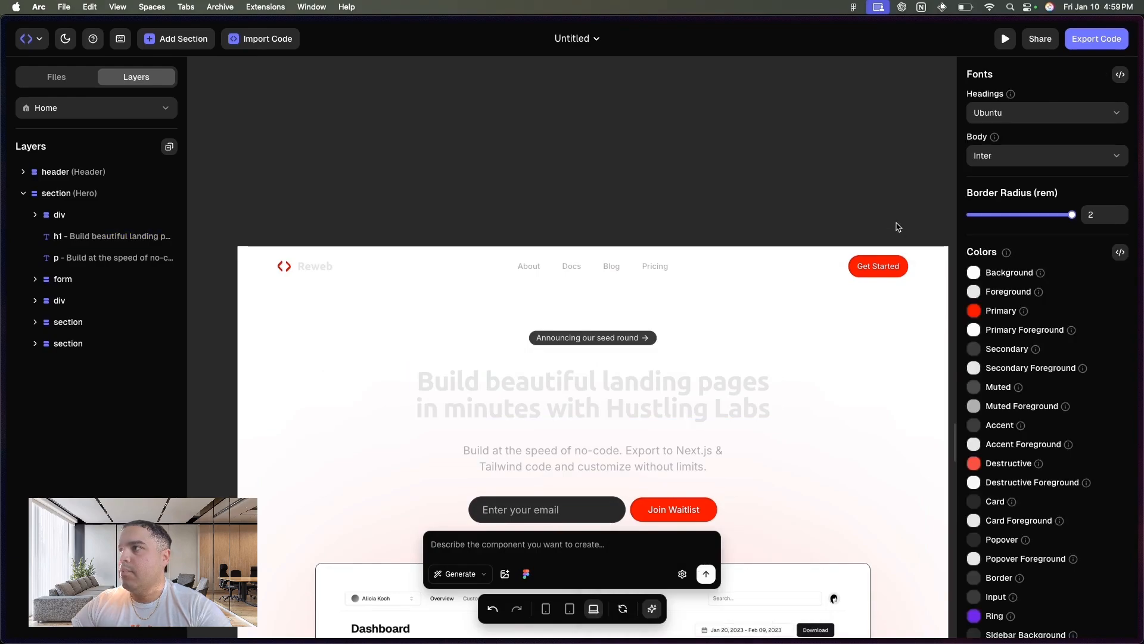
- Adjust the theme's primary foreground and secondary foreground colors, leaving both at white
left_click(974, 330)
left_click_drag(954, 405, 894, 244)
left_click(879, 225)
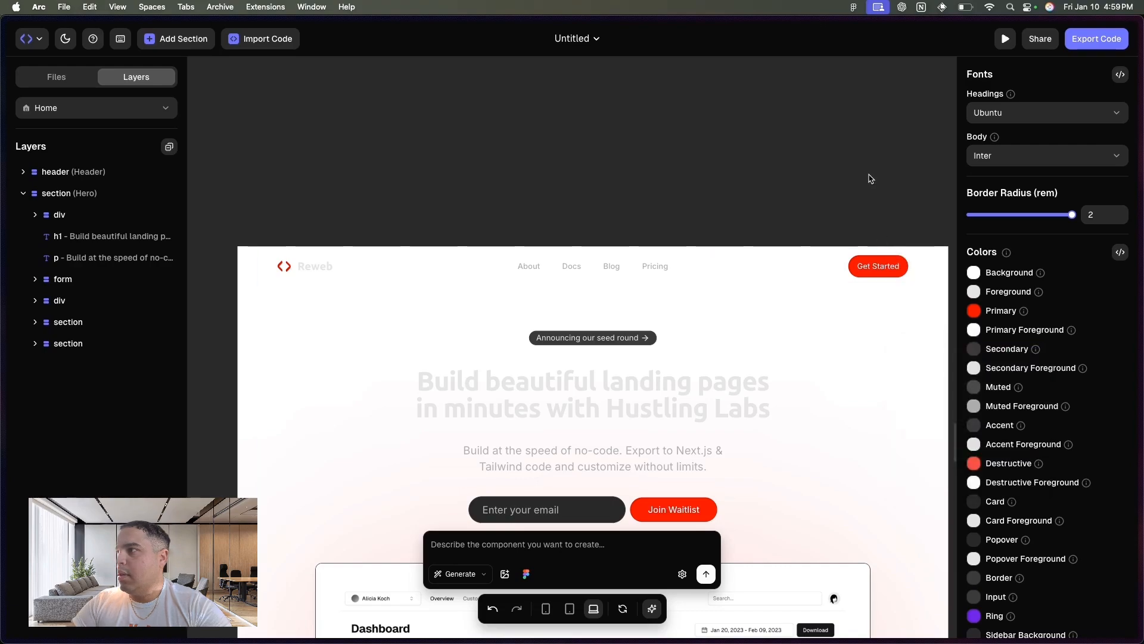
left_click(974, 368)
left_click_drag(941, 456, 902, 395)
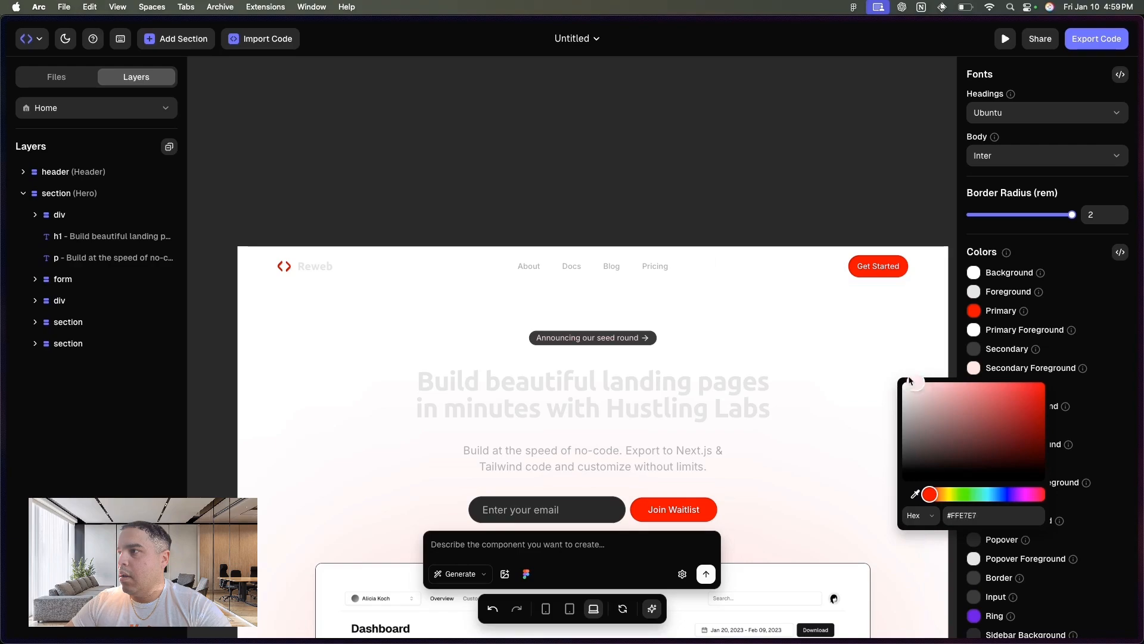
left_click(894, 186)
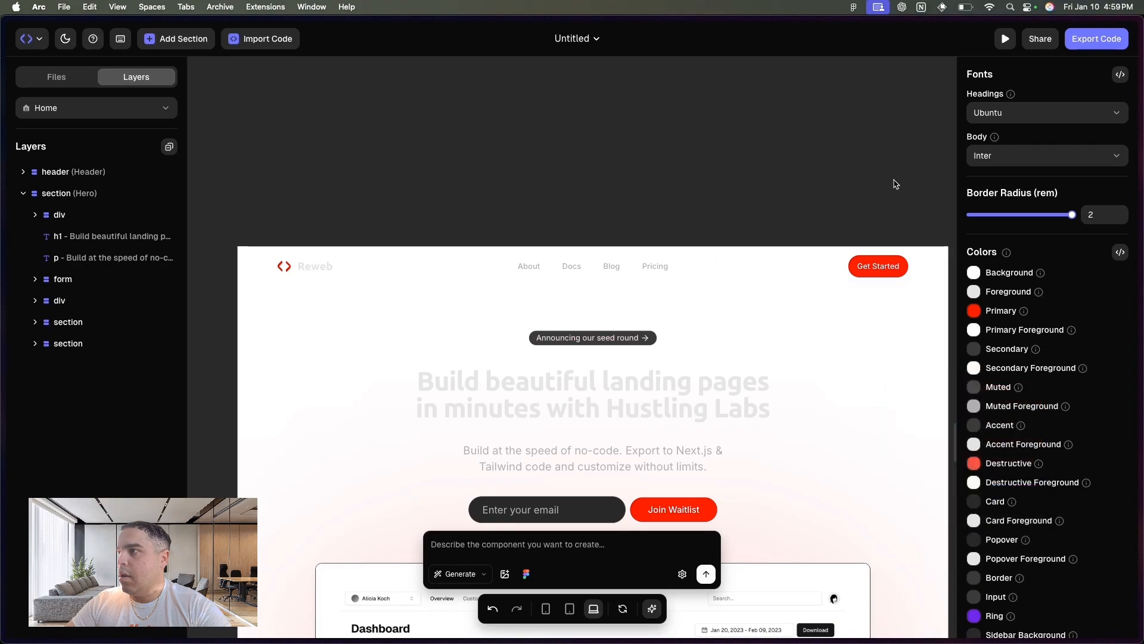
- Try black for the theme's muted foreground color, and settle on white #FFFFFF
left_click(975, 407)
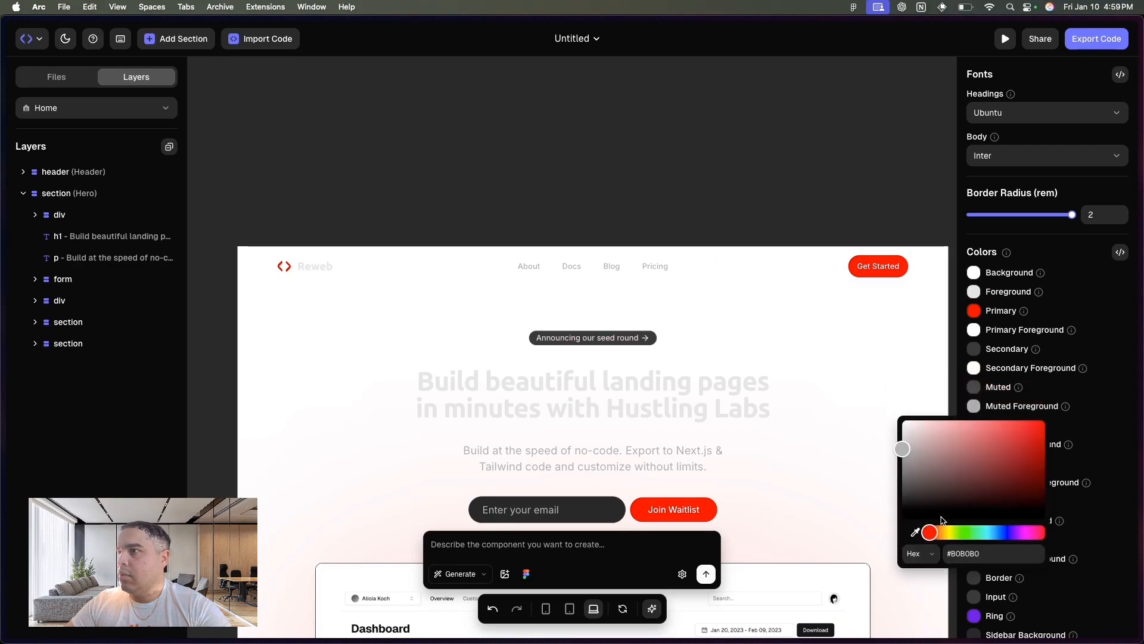
left_click_drag(910, 510, 891, 390)
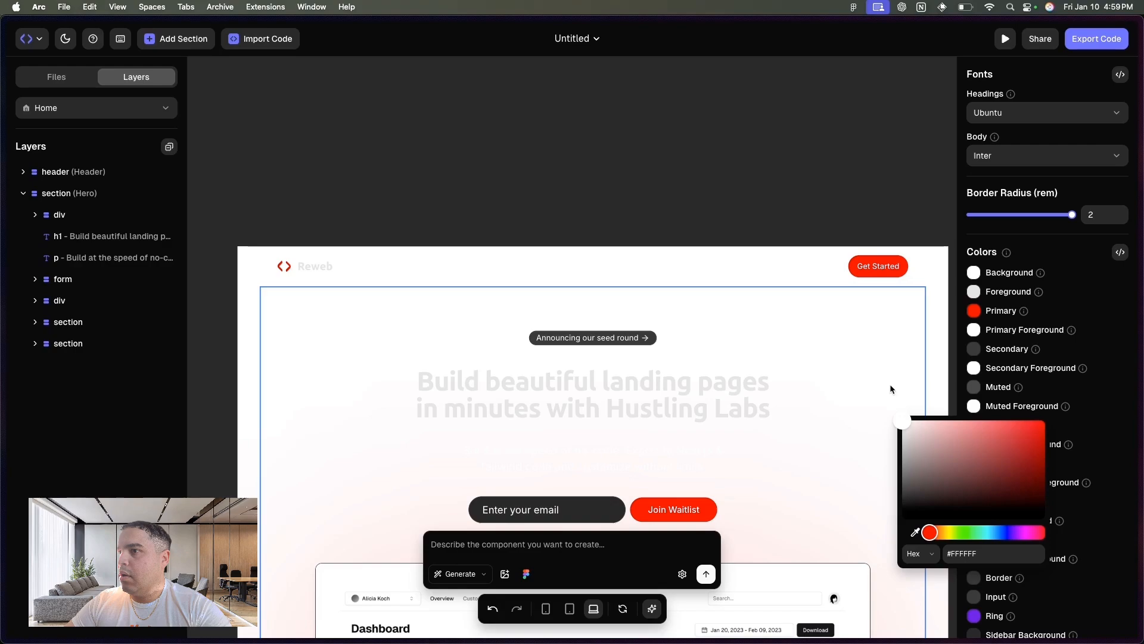
left_click_drag(883, 541, 888, 516)
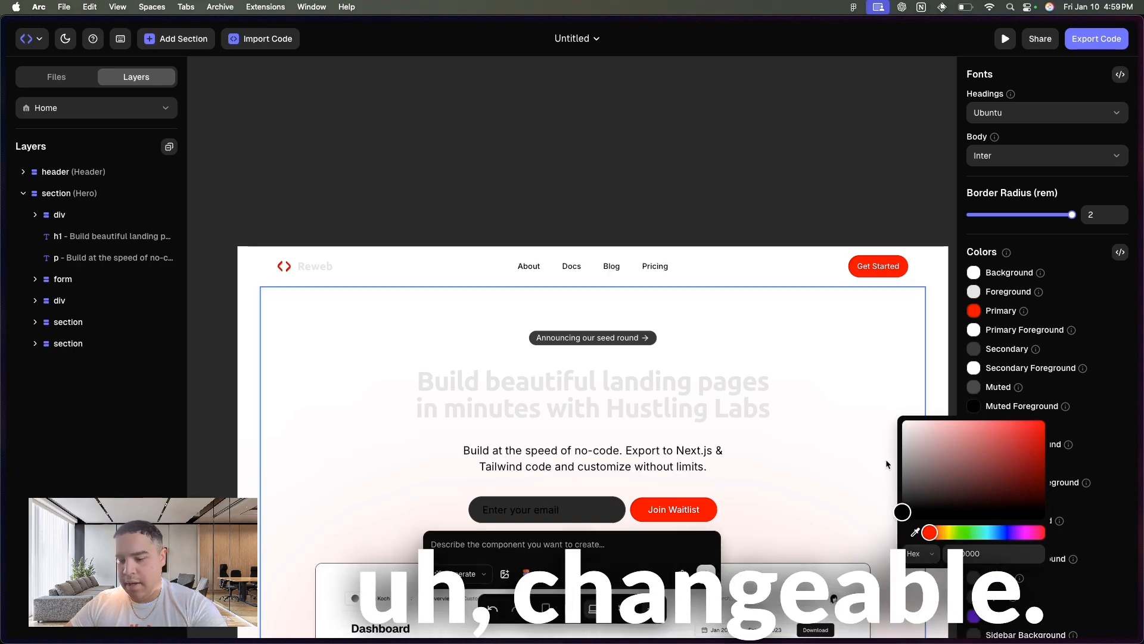
left_click_drag(886, 459, 835, 212)
left_click(799, 207)
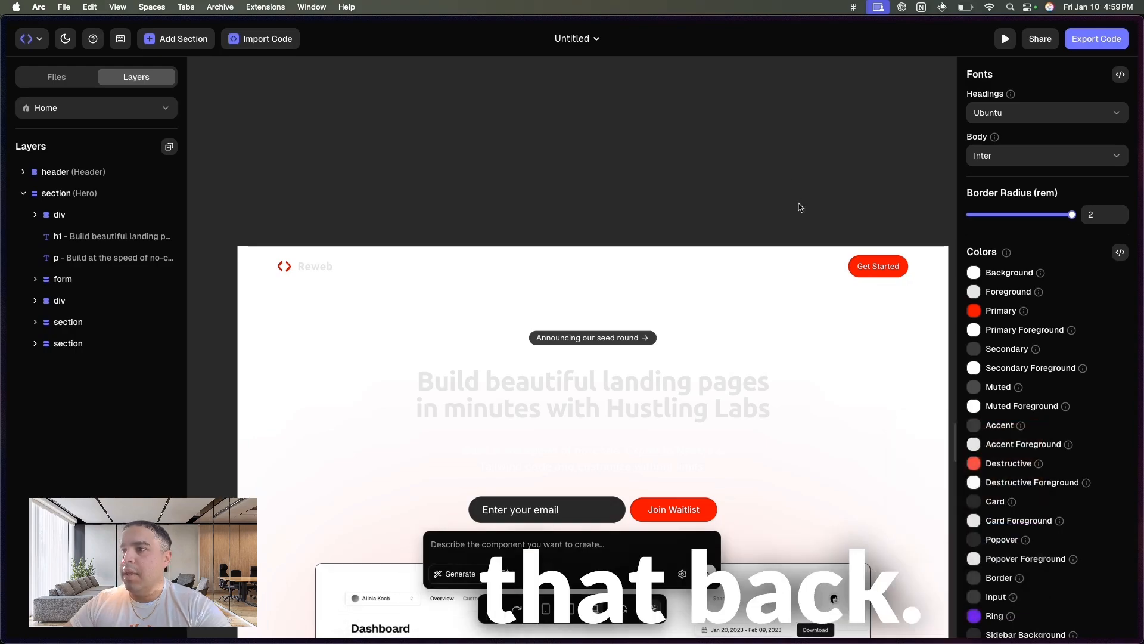
- Set the theme's background color to black #000000 and review the Home page's sections with it
left_click(975, 273)
left_click_drag(1034, 375, 1081, 409)
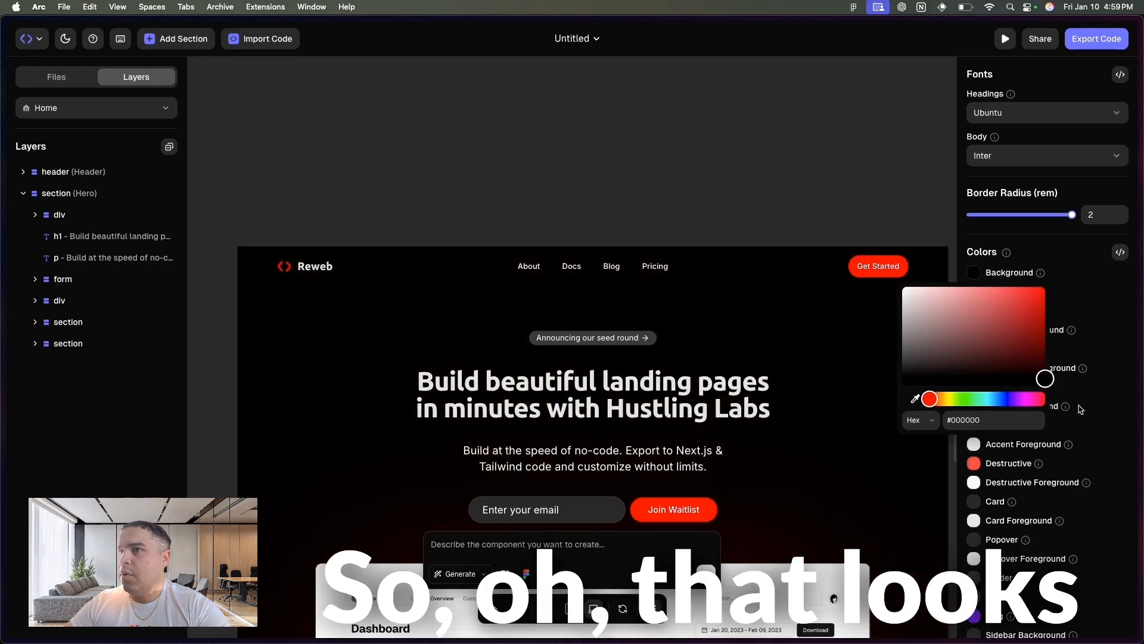
left_click(749, 168)
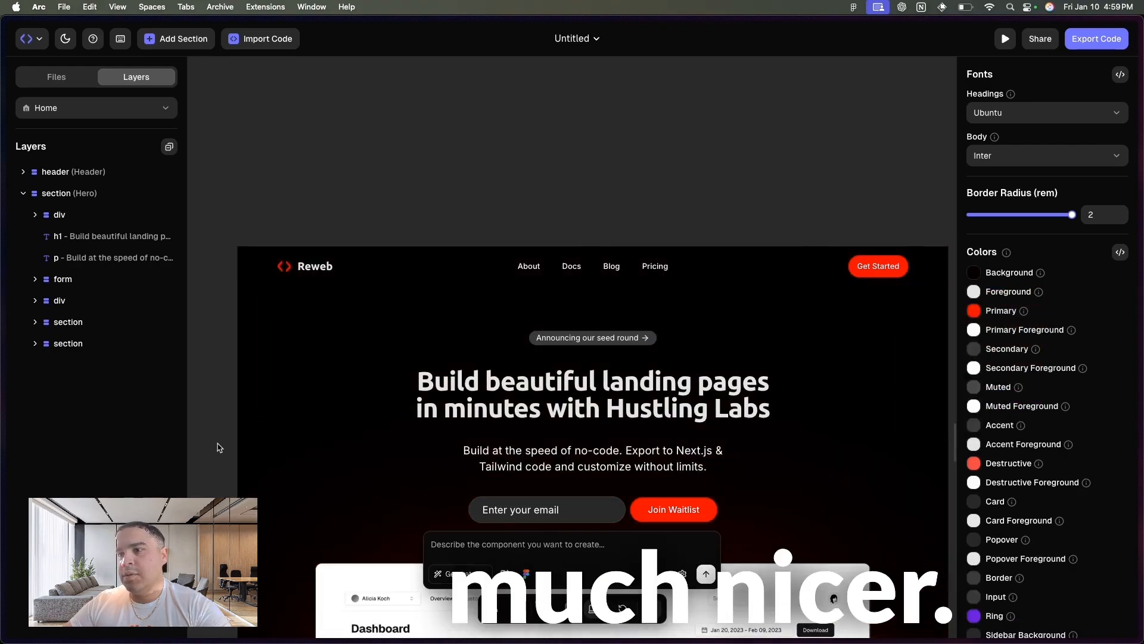
scroll(219, 447, "down", 15)
scroll(218, 447, "down", 7)
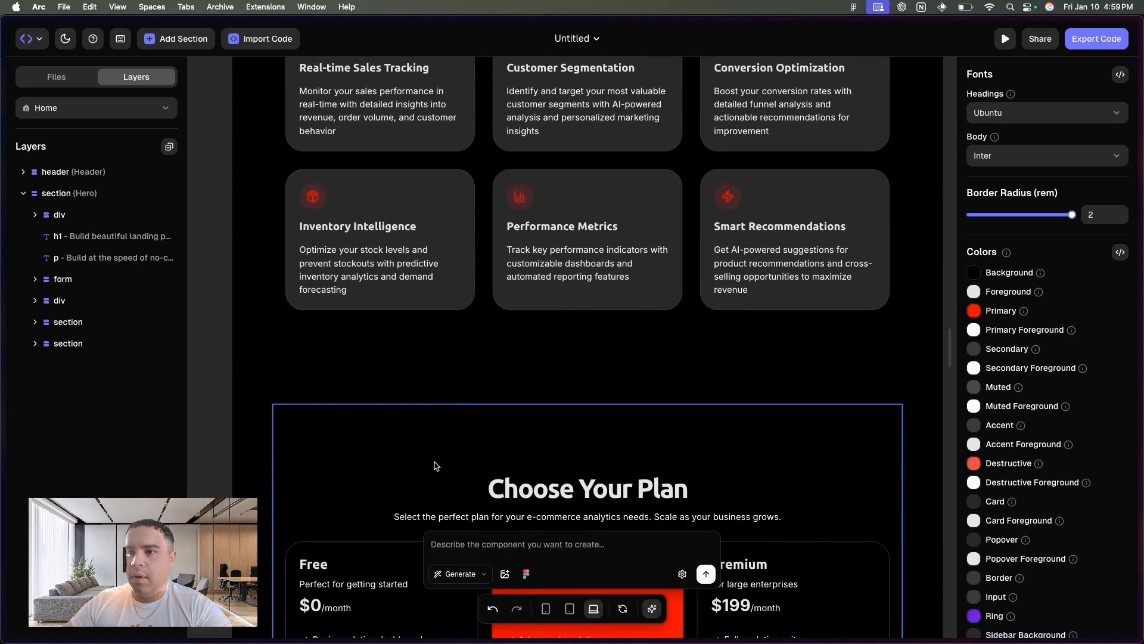
scroll(437, 466, "down", 6)
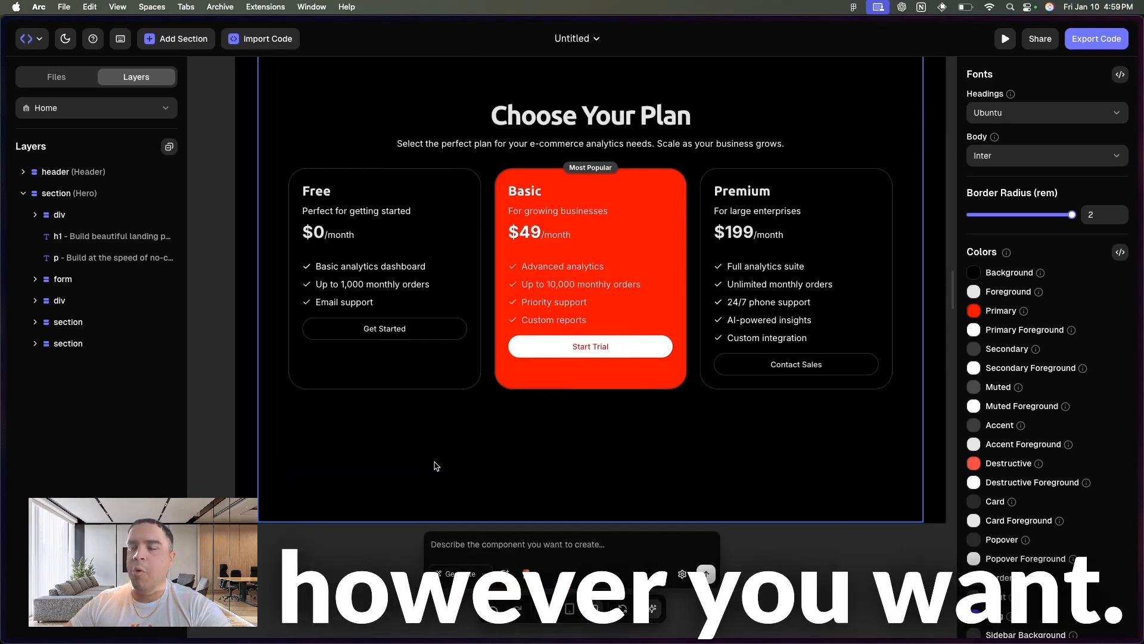
scroll(437, 466, "down", 4)
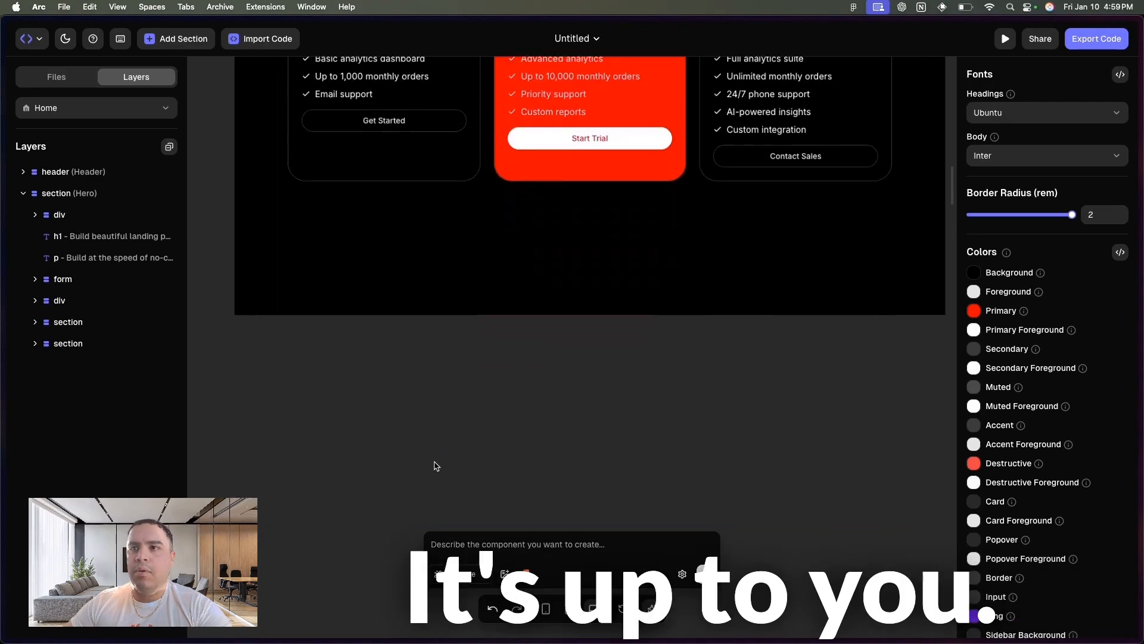
scroll(437, 466, "up", 6)
scroll(437, 466, "up", 1)
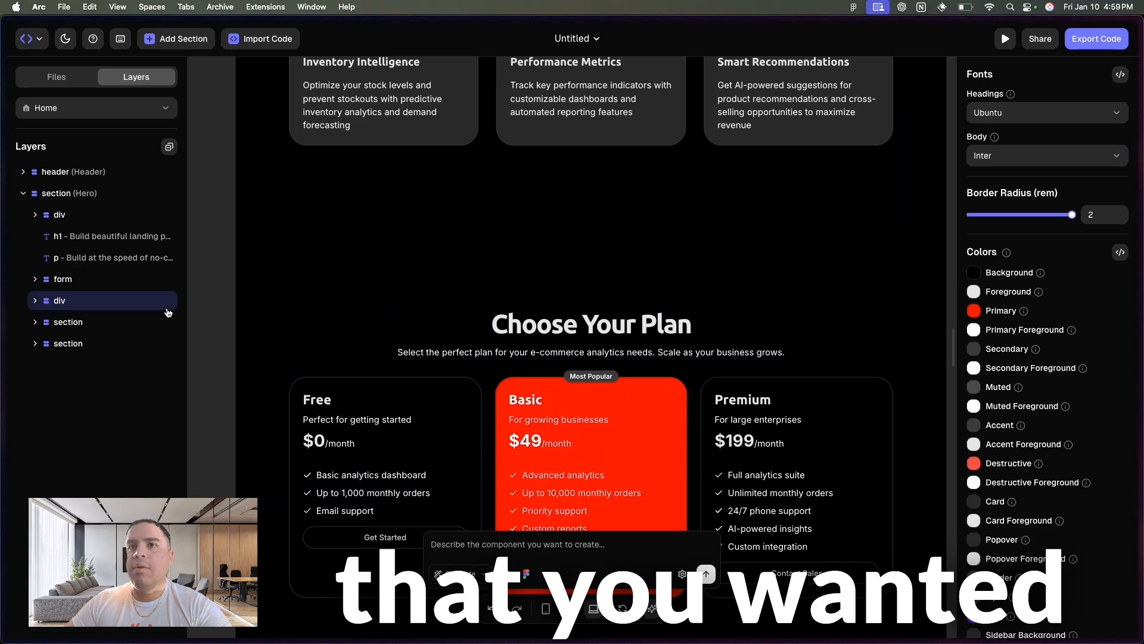
- Move the Choose Your Plan section above the Powerful Analytics Features section in the Hero's layer order
left_click(74, 343)
left_click_drag(74, 350, 46, 311)
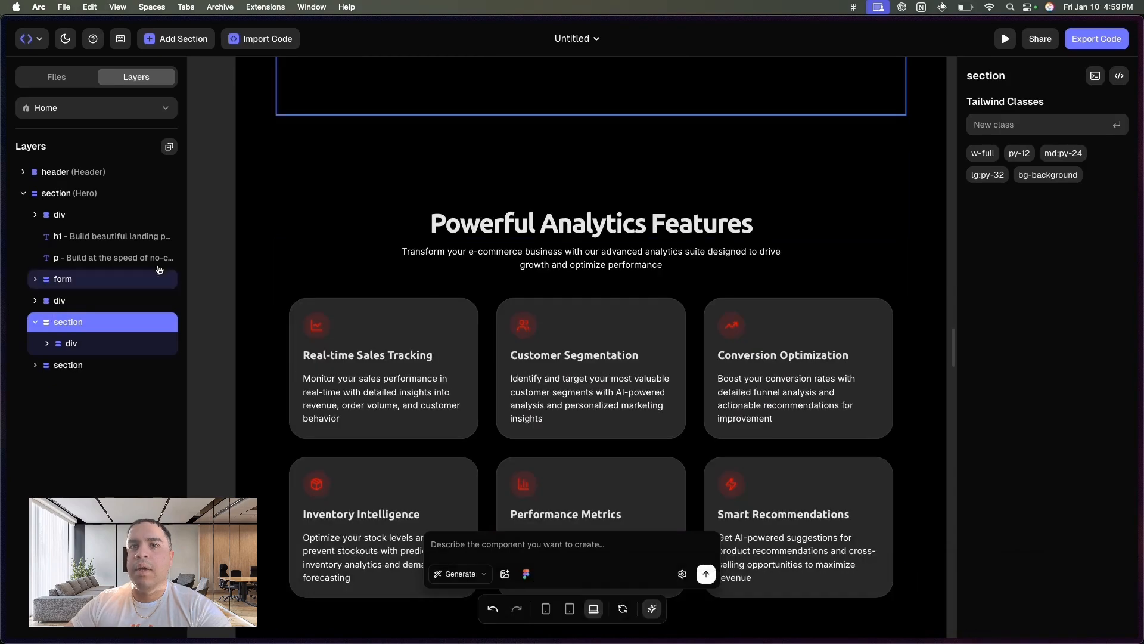
left_click(35, 321)
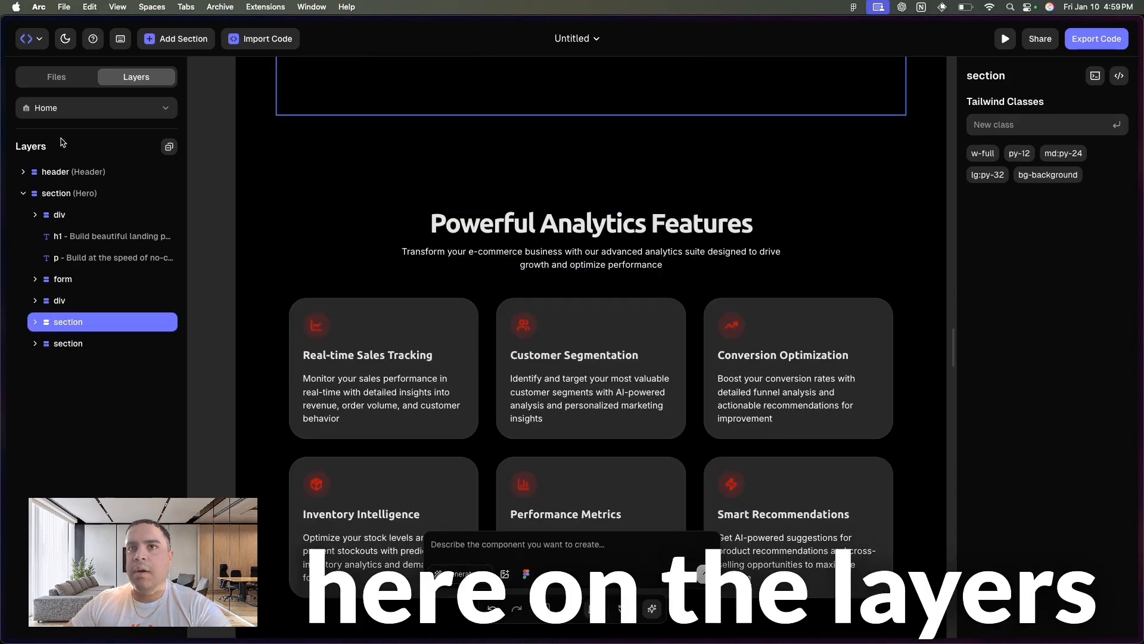
scroll(409, 225, "up", 10)
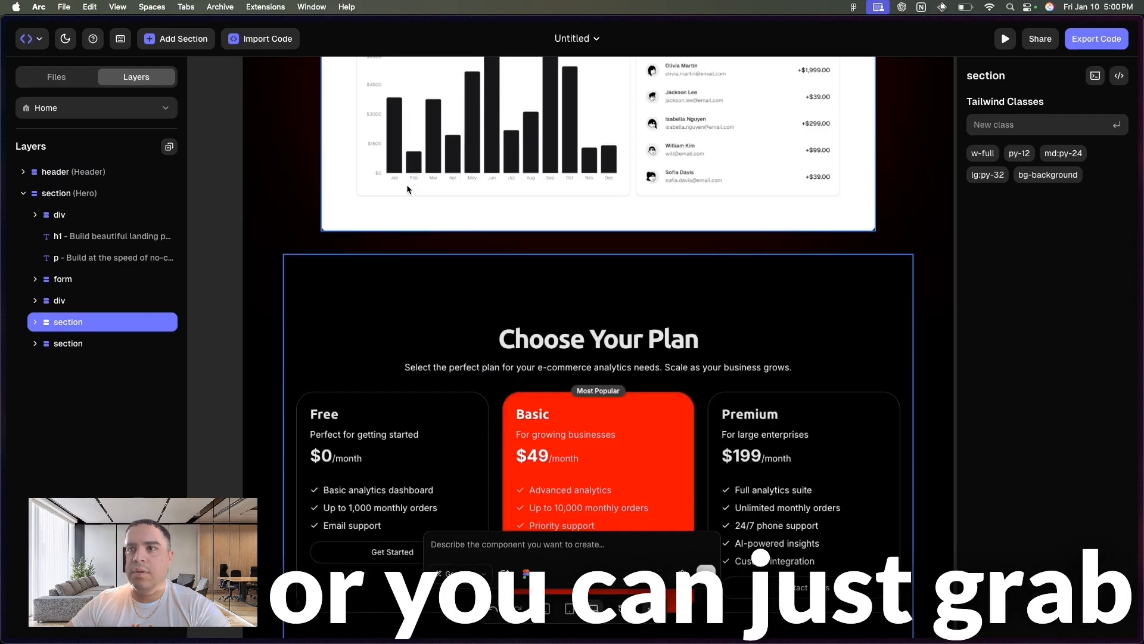
mouse_move(315, 275)
left_mouse_down()
mouse_move(283, 272)
mouse_move(340, 256)
mouse_move(328, 273)
left_mouse_up()
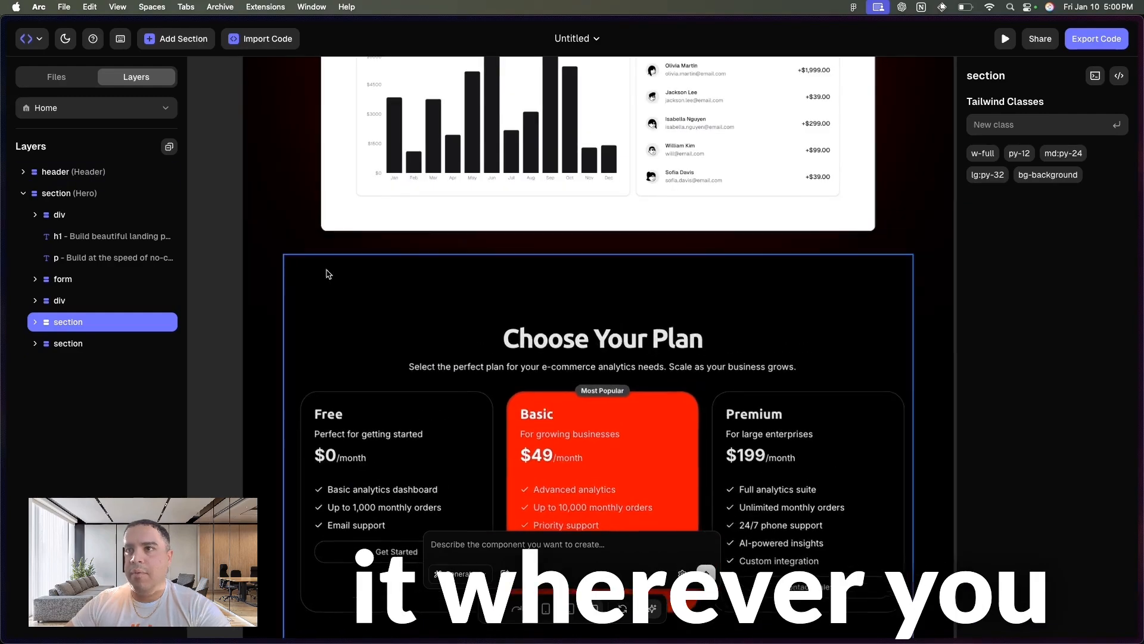
scroll(319, 354, "down", 8)
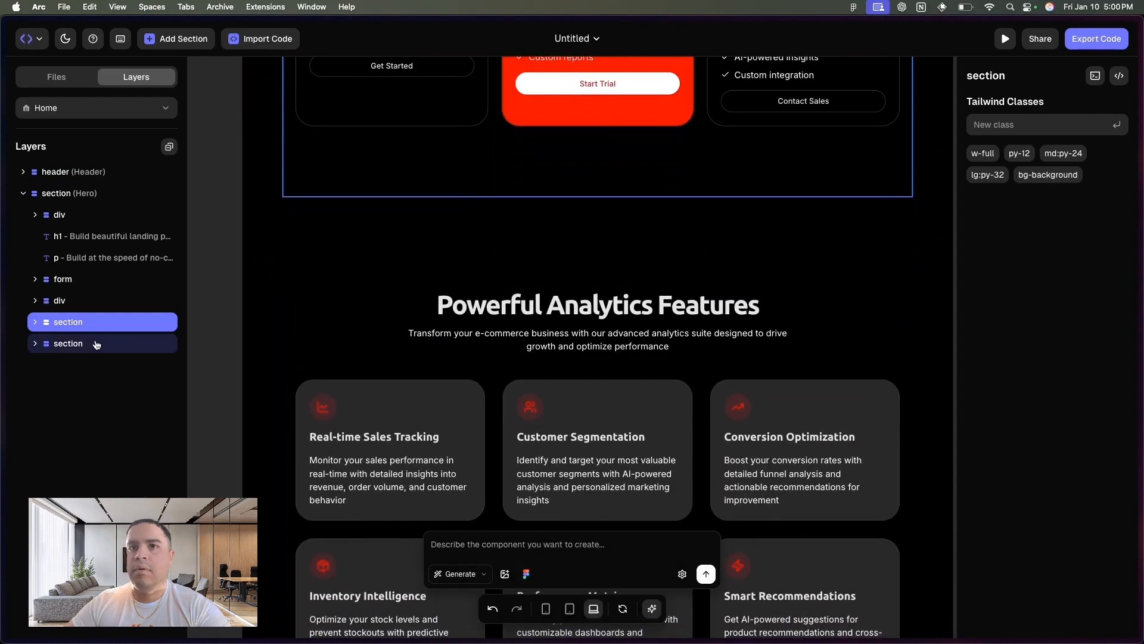
- Move the Powerful Analytics Features section back above Choose Your Plan and clear the selection
left_click_drag(73, 349, 70, 325)
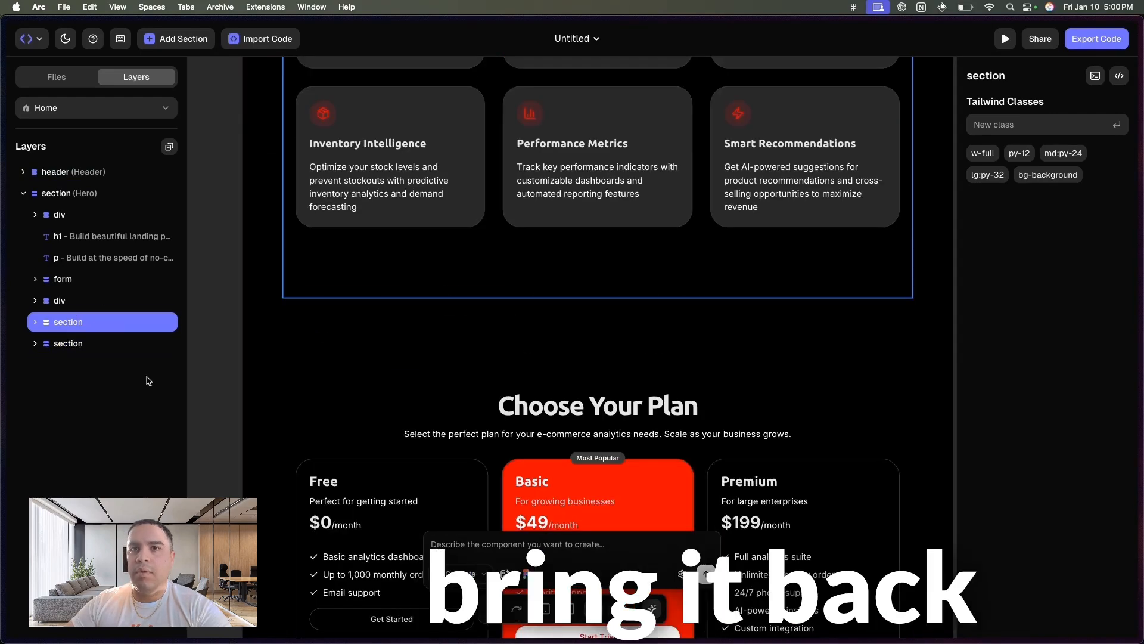
left_click(255, 357)
scroll(255, 357, "up", 15)
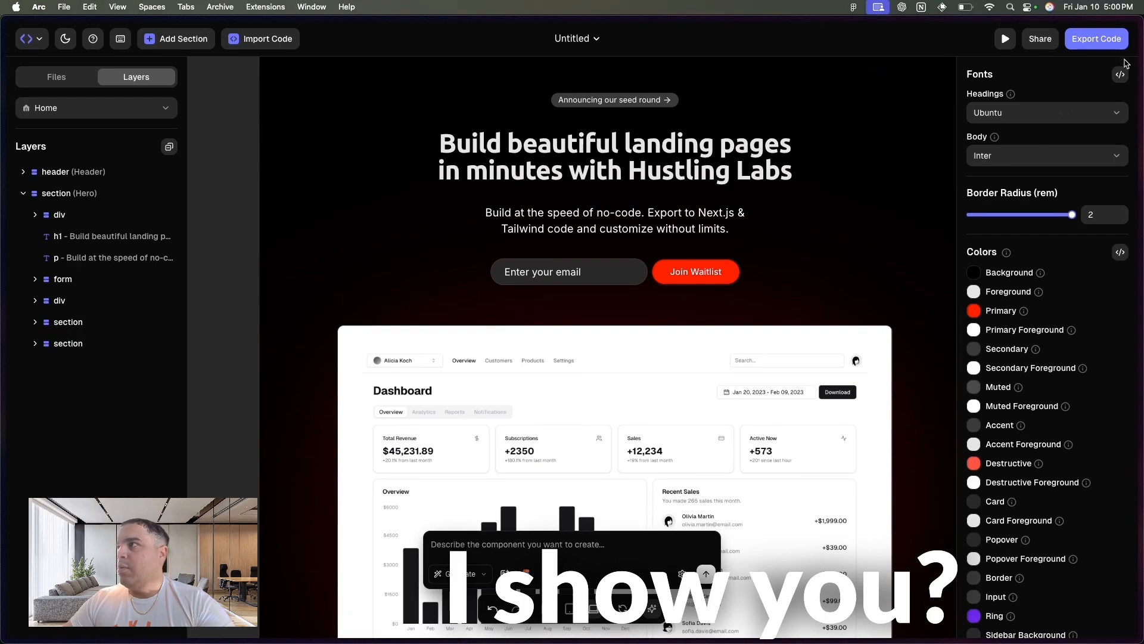
- Copy the theme fonts' layout.tsx code and switch to v0 to start a new chat
left_click(1121, 76)
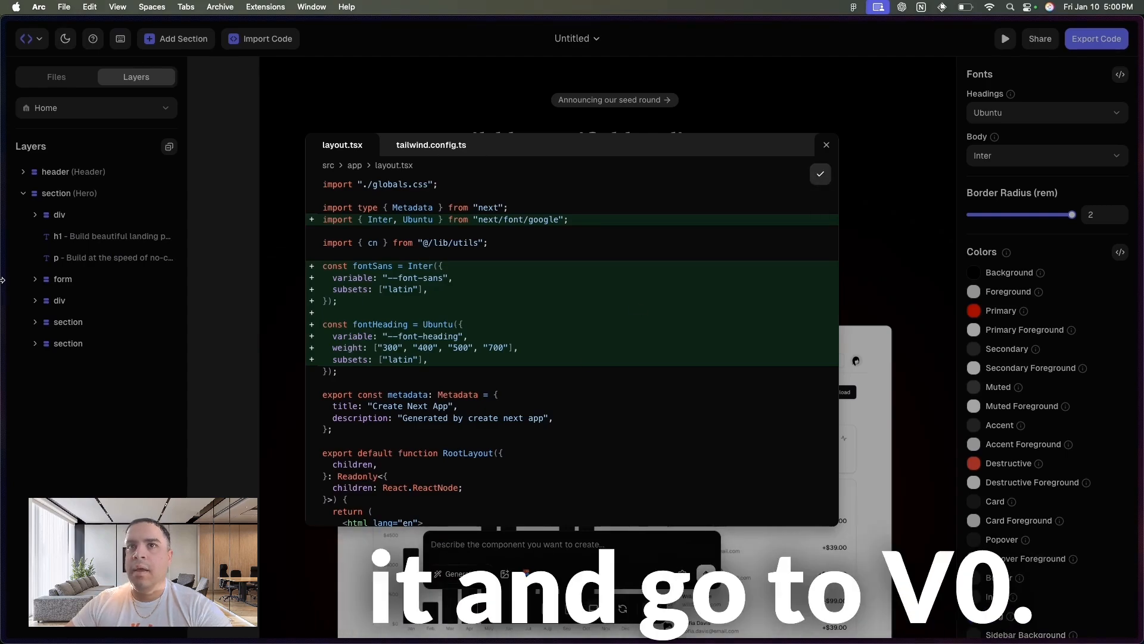
mouse_move(2, 280)
left_click(66, 333)
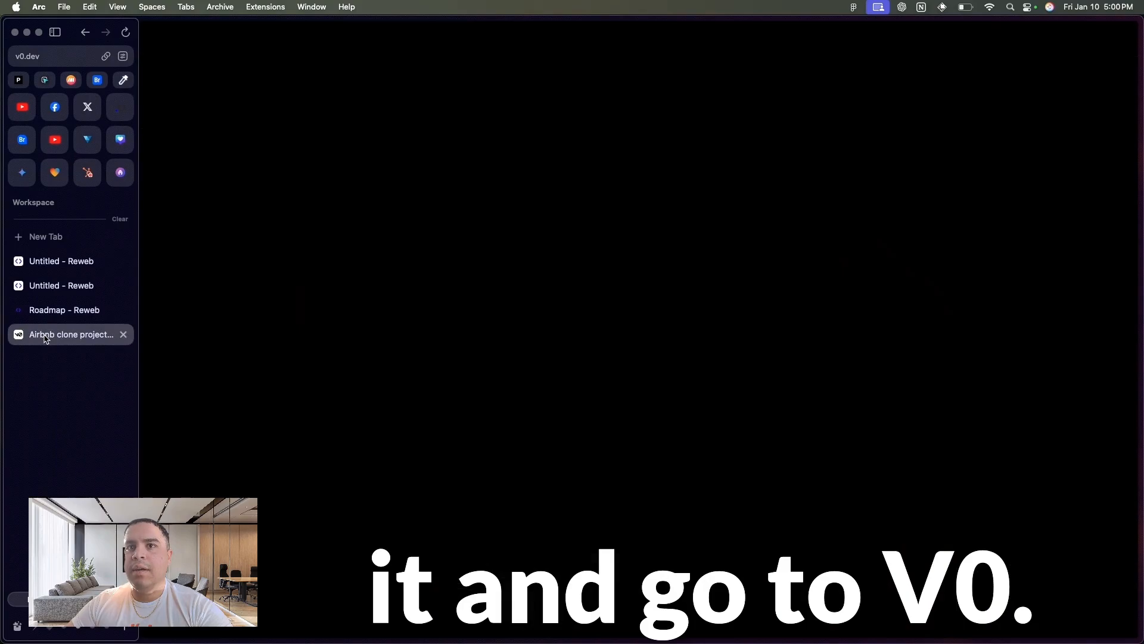
left_click(19, 61)
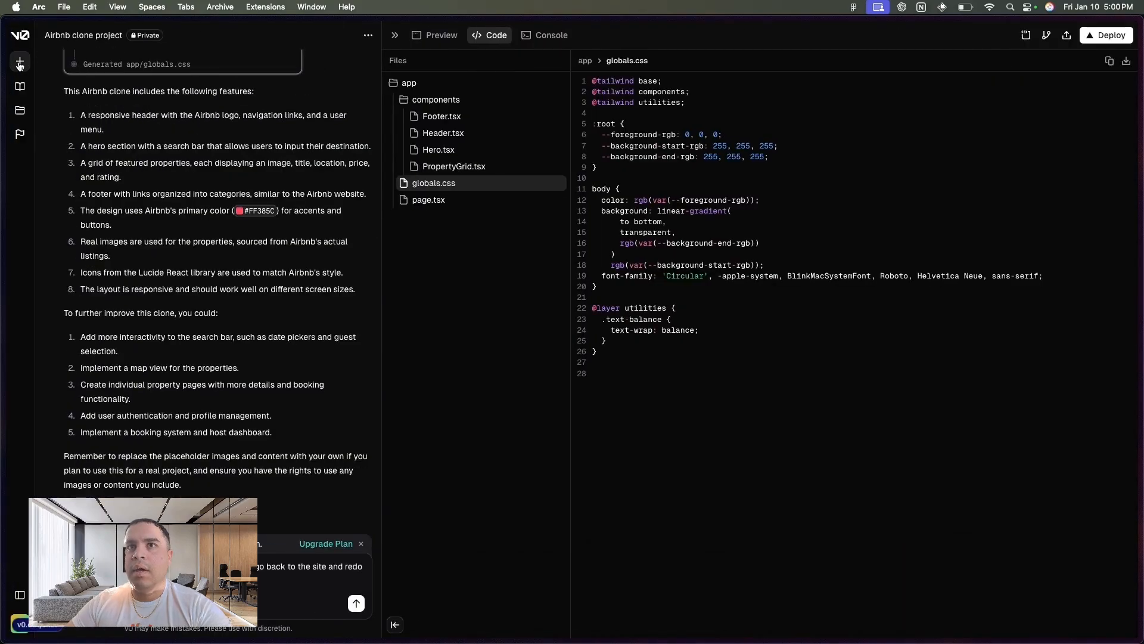
left_click(368, 246)
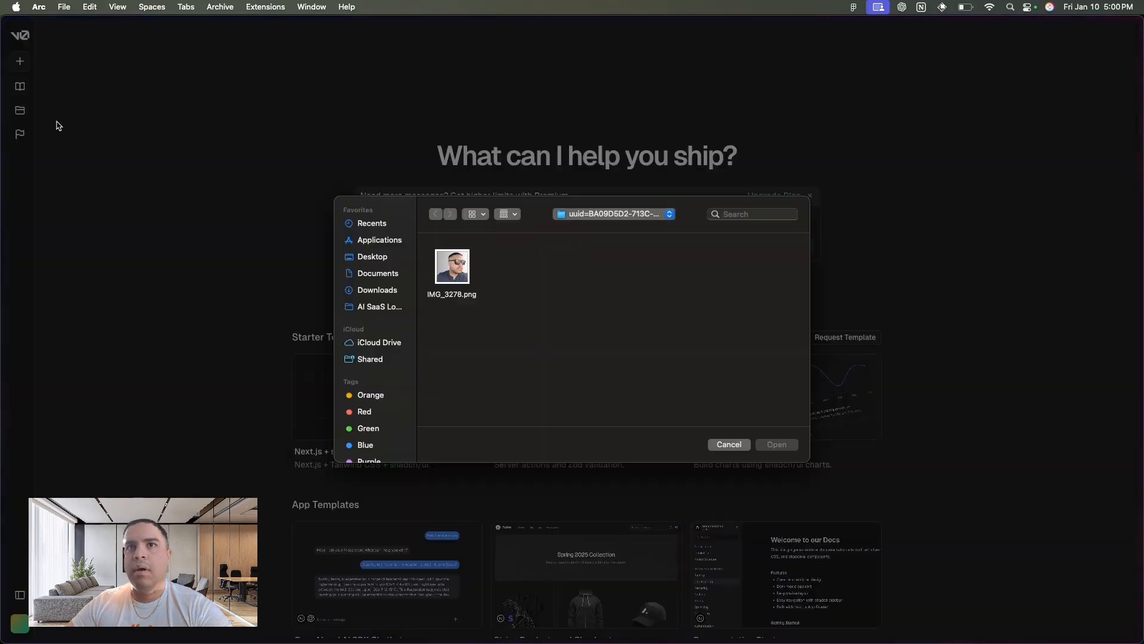
left_click(737, 448)
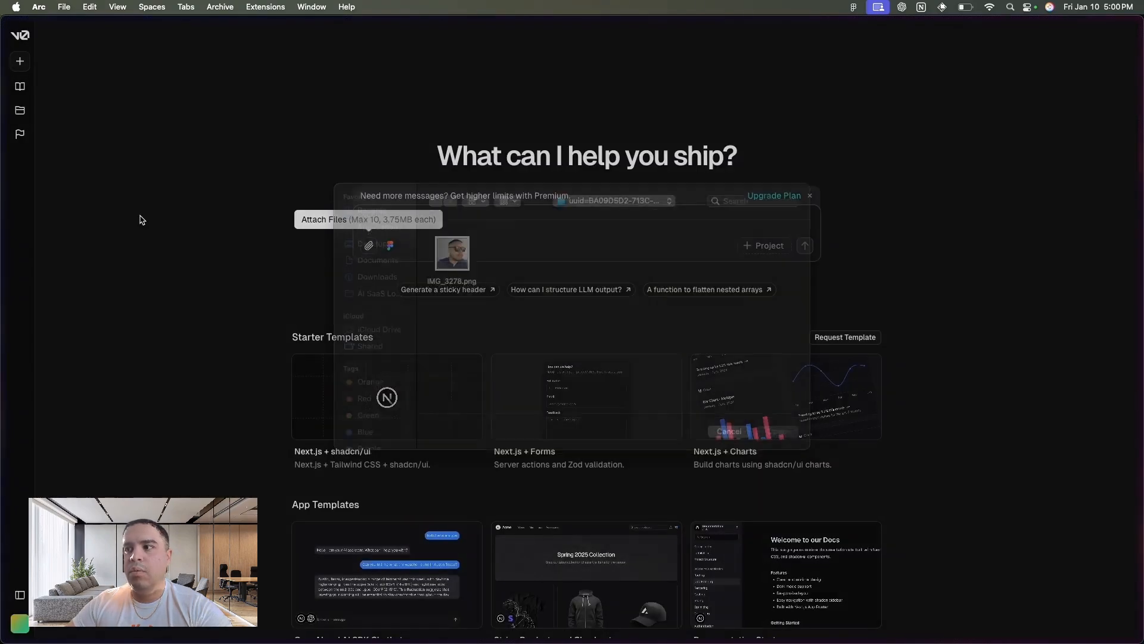
- Switch back to the Reweb project, close the fonts code, and try to download the project's exported code
mouse_move(1, 159)
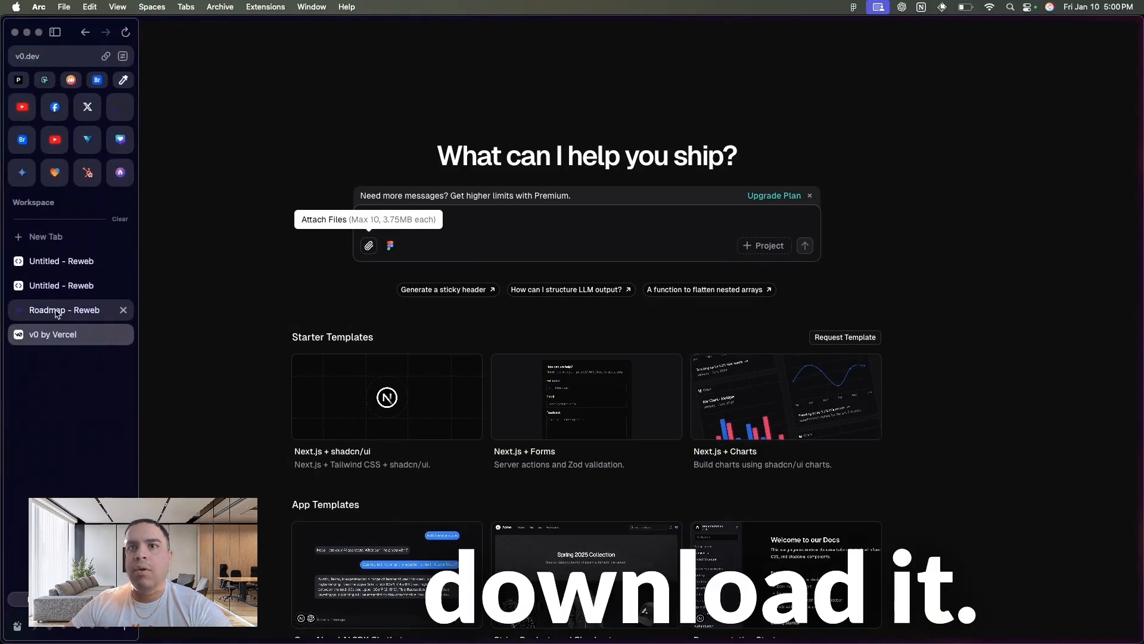
left_click(53, 287)
left_click(48, 264)
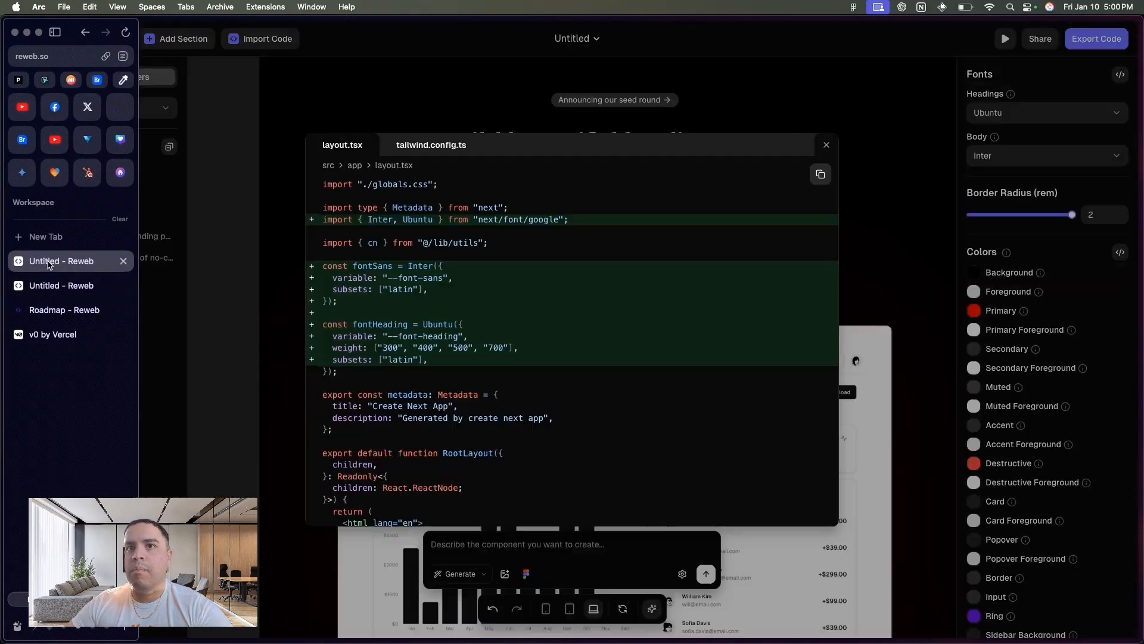
left_click(827, 145)
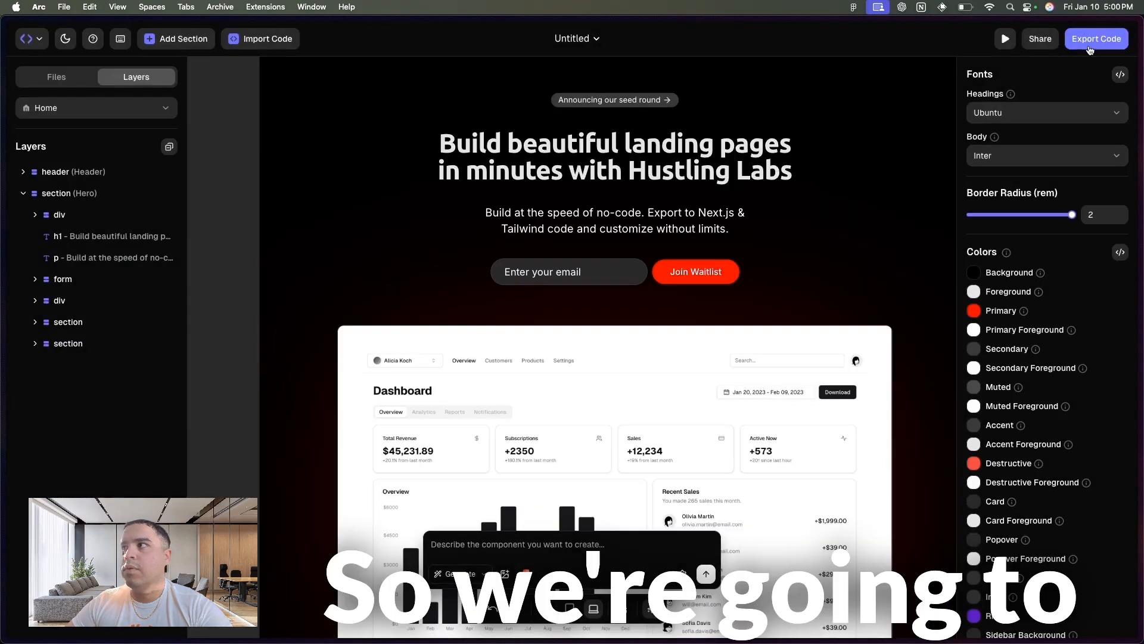
left_click(1104, 39)
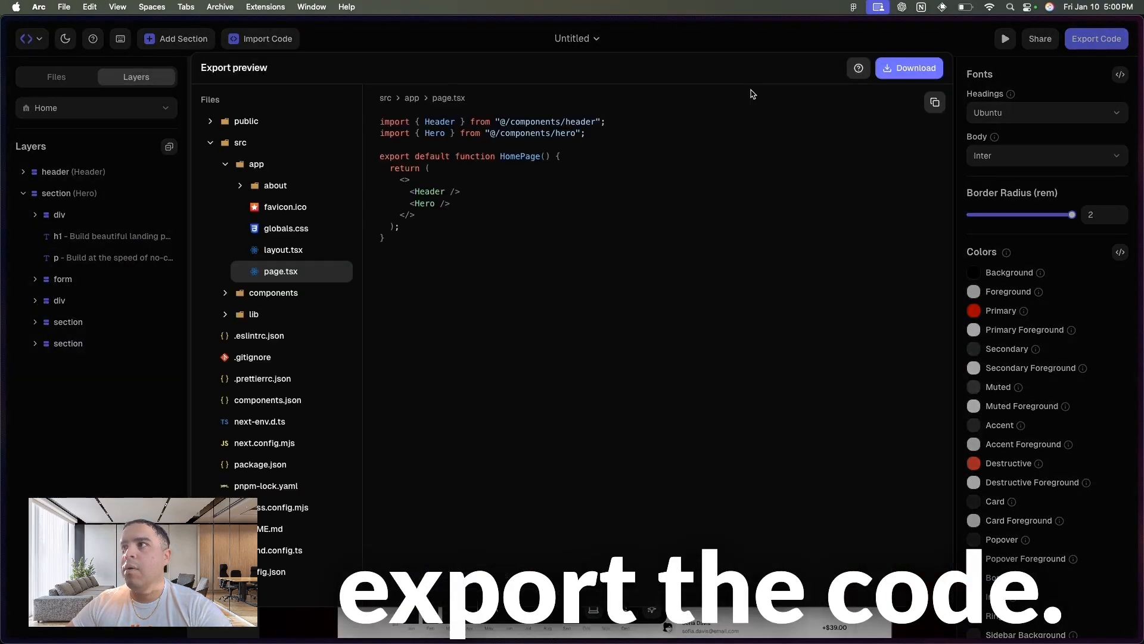
left_click(916, 69)
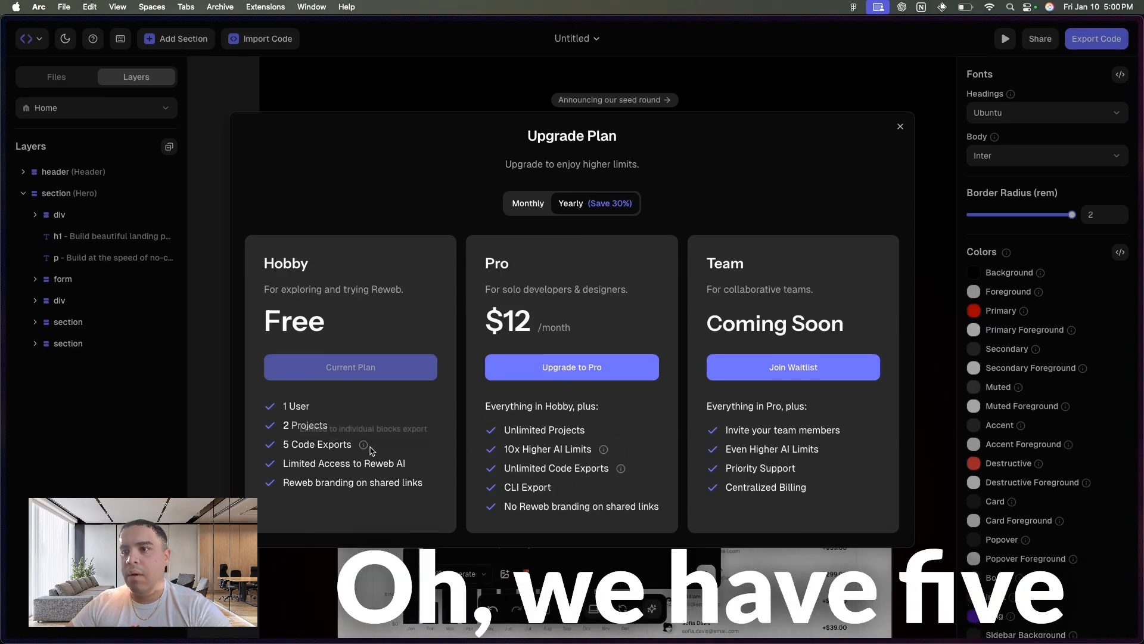
- Check the plans' monthly pricing and close the Upgrade Plan dialog
left_click(544, 206)
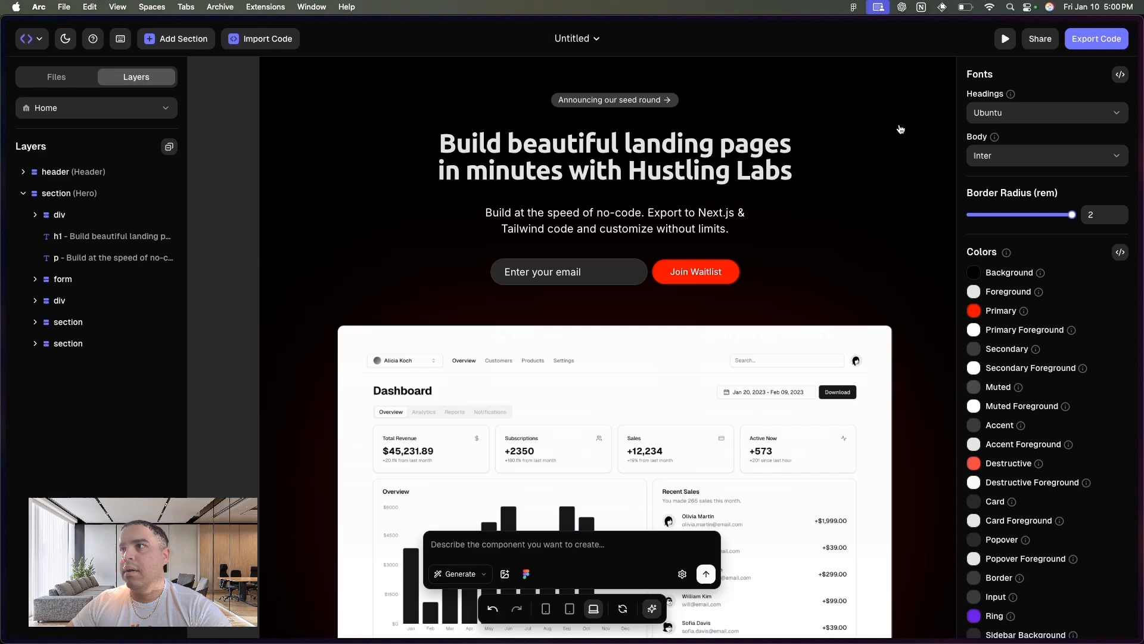
left_click(898, 131)
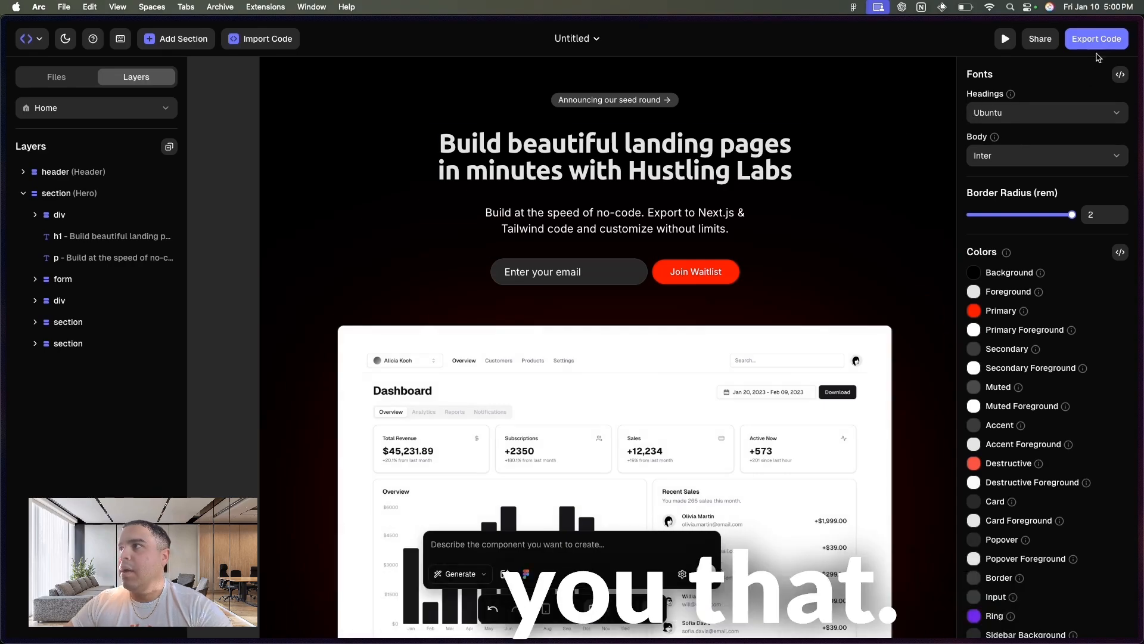
- Examine the theme fonts' code in layout.tsx and tailwind.config.ts, and close it
left_click(1120, 75)
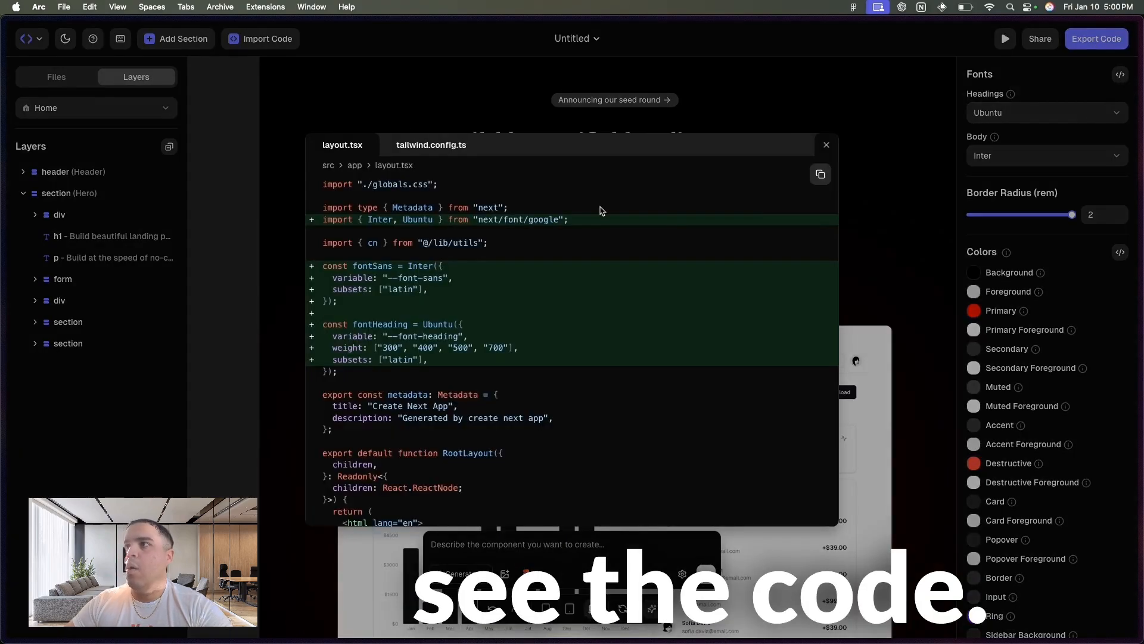
scroll(401, 338, "down", 5)
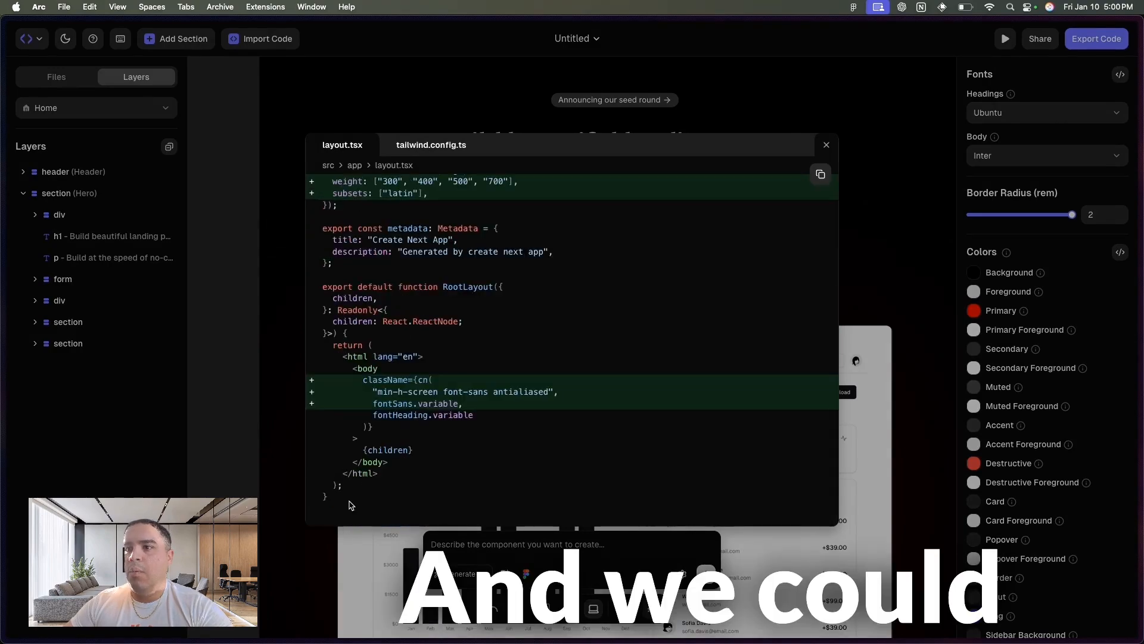
left_click(428, 146)
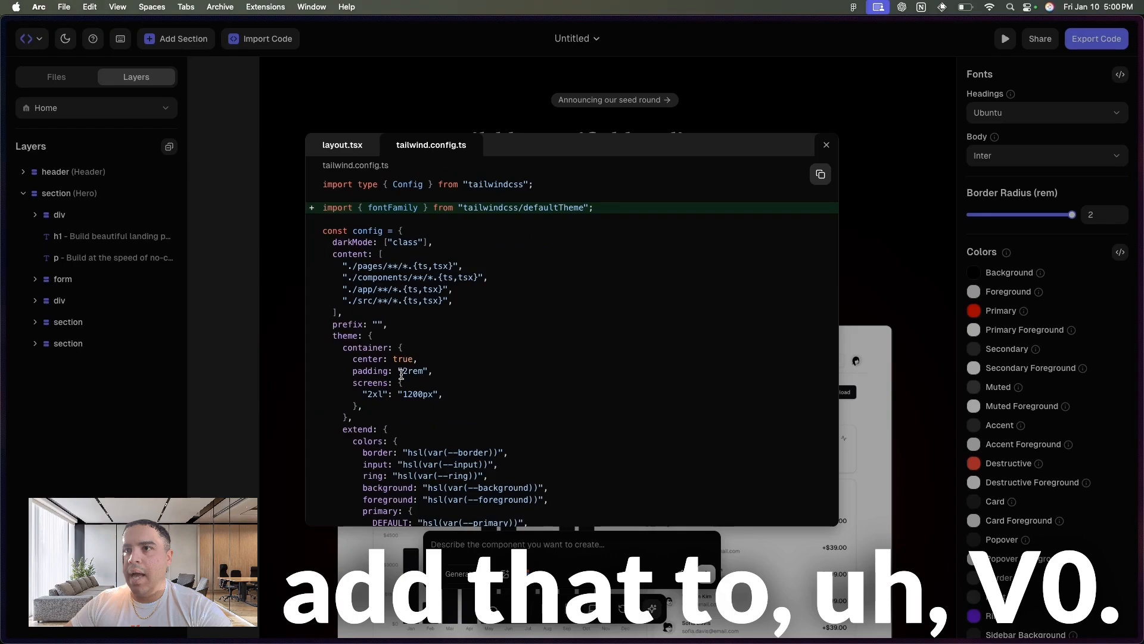
scroll(401, 374, "down", 5)
scroll(401, 373, "down", 10)
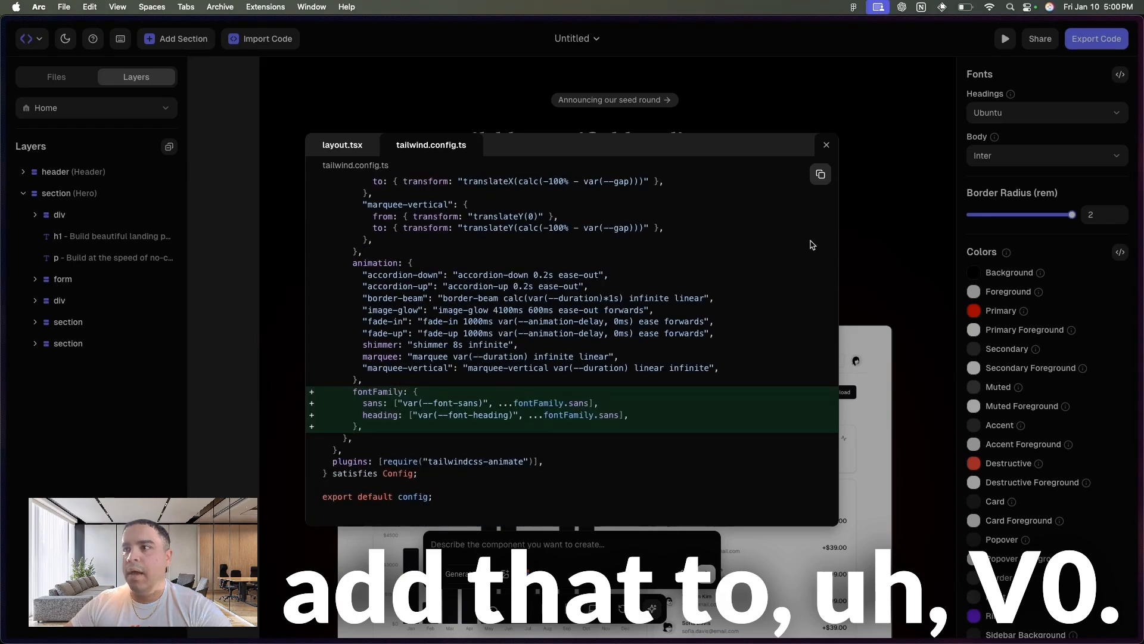
left_click(828, 147)
- Switch to v0 and go back to the Airbnb clone project chat
mouse_move(1, 155)
left_click(113, 331)
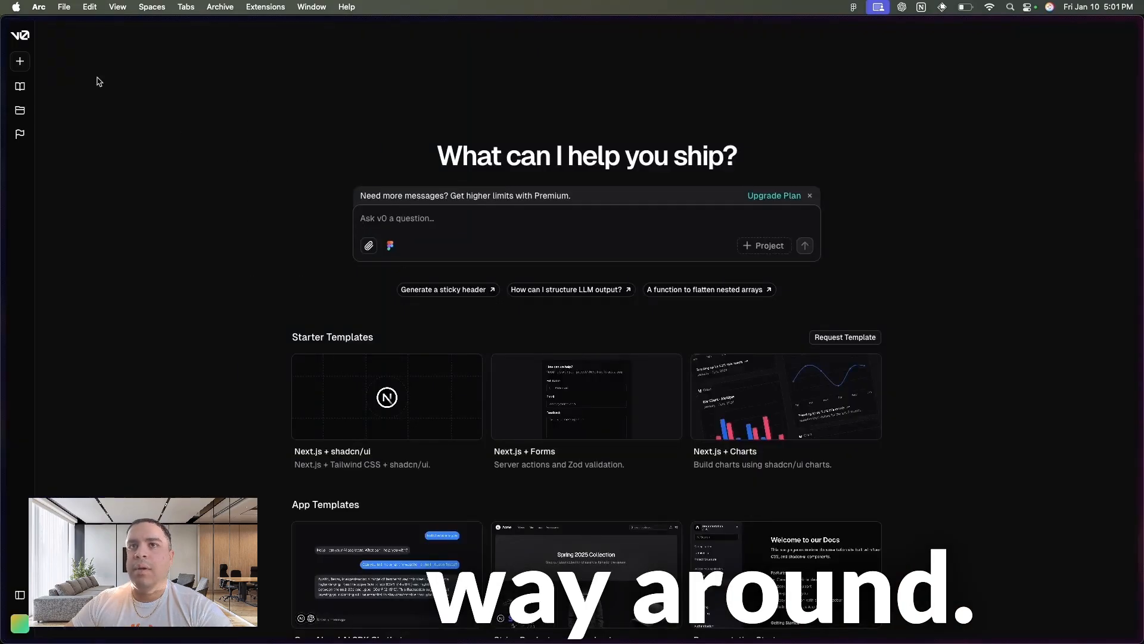
mouse_move(1, 31)
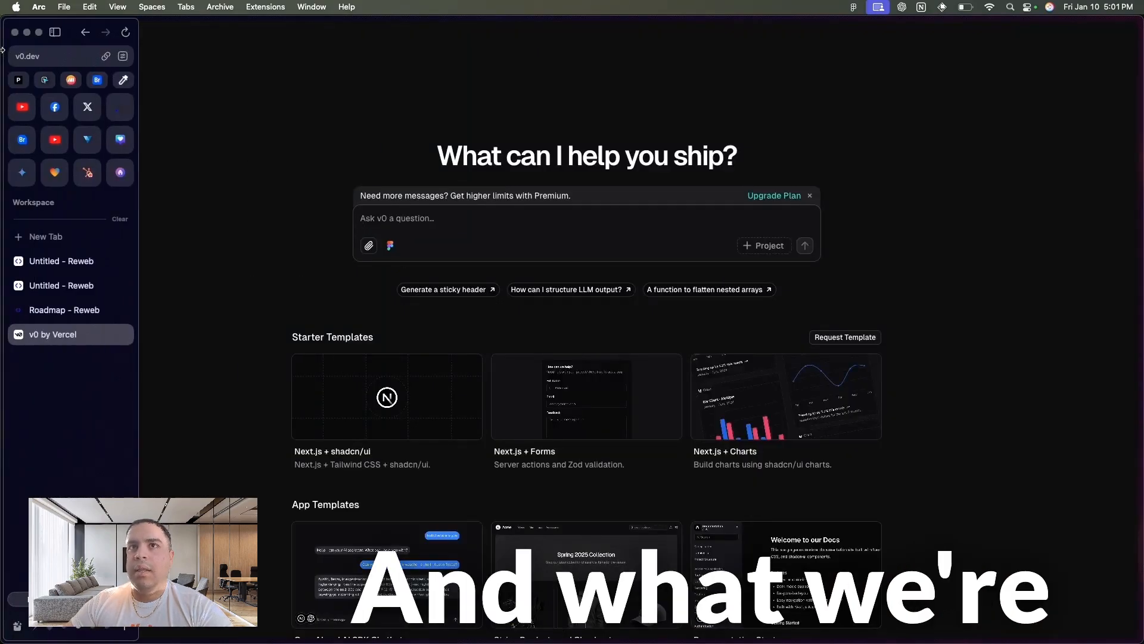
left_click(85, 33)
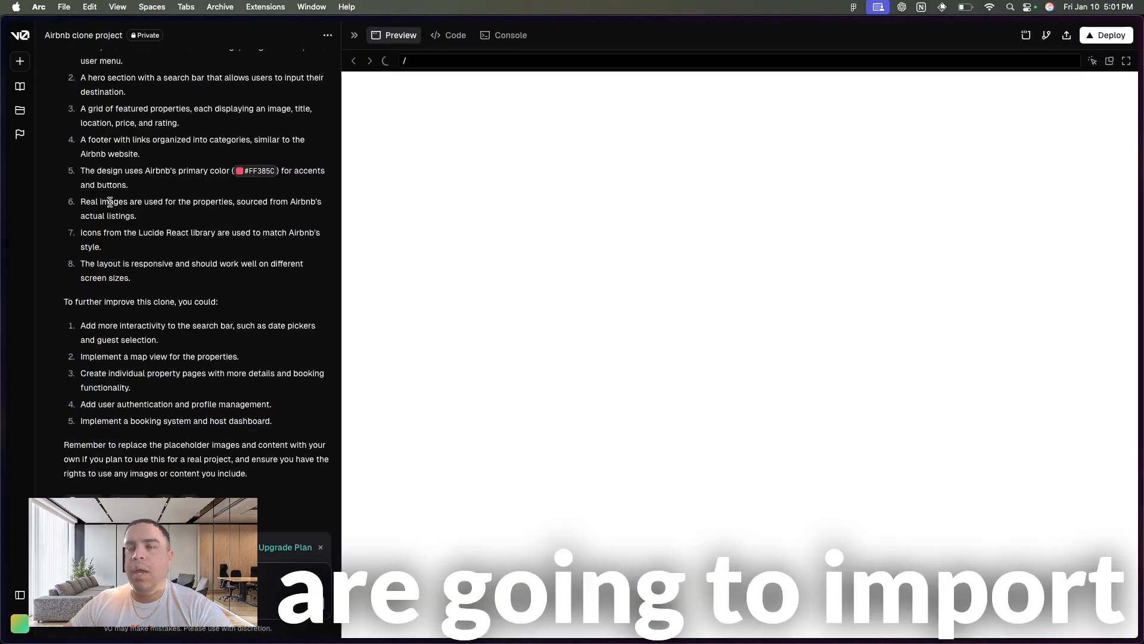
- Switch to the Reweb landing page project and copy the v0 prompt from the code import instructions
mouse_move(2, 239)
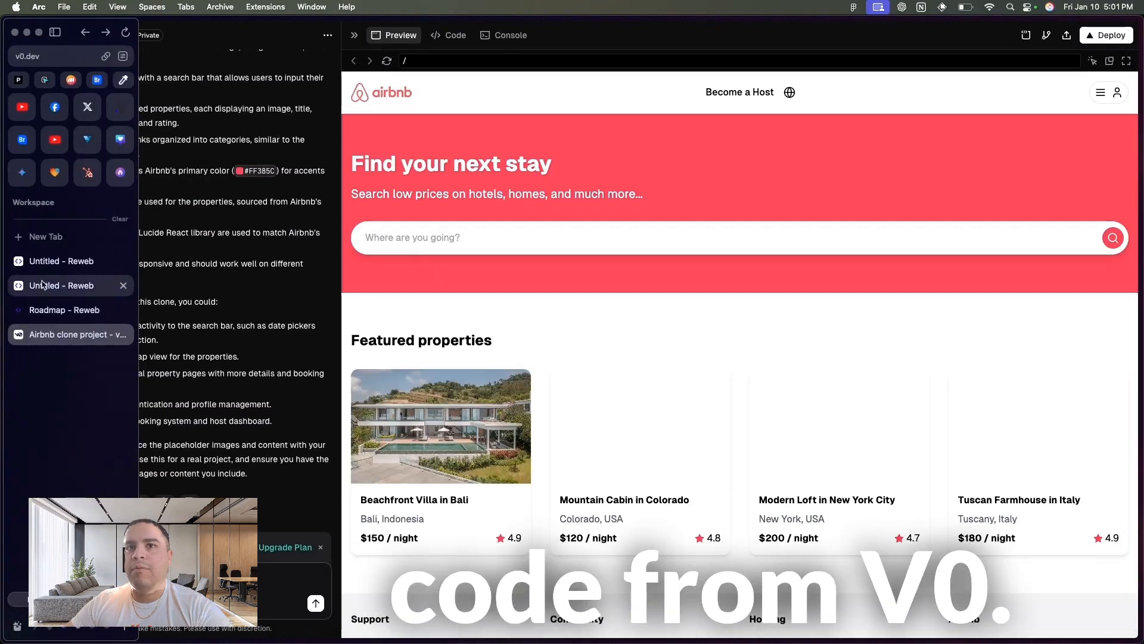
left_click(52, 261)
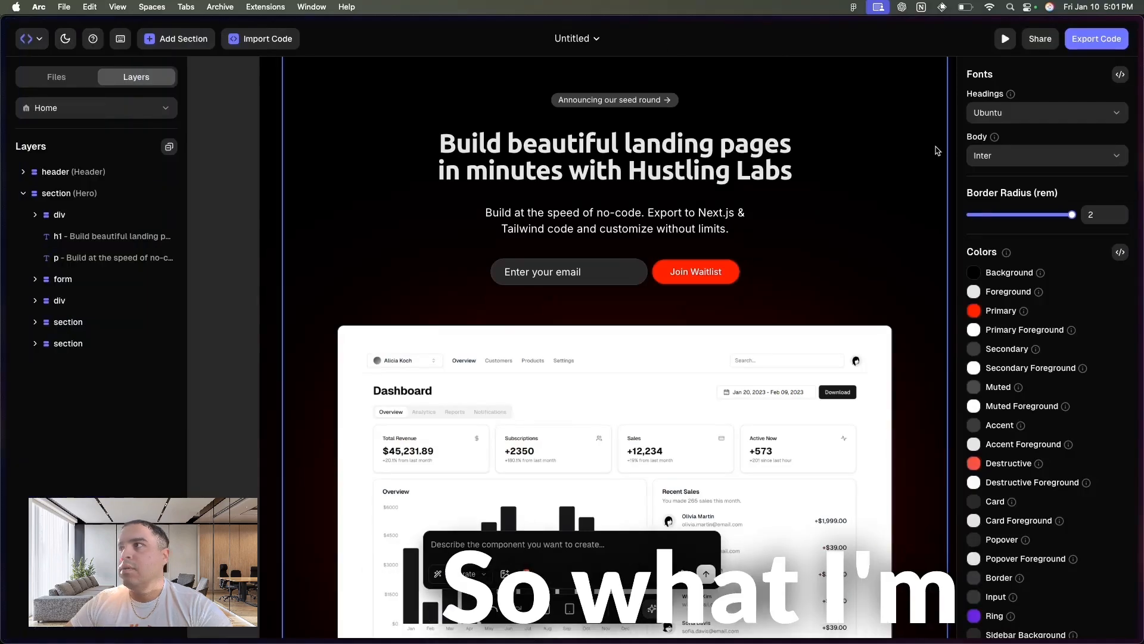
left_click(266, 40)
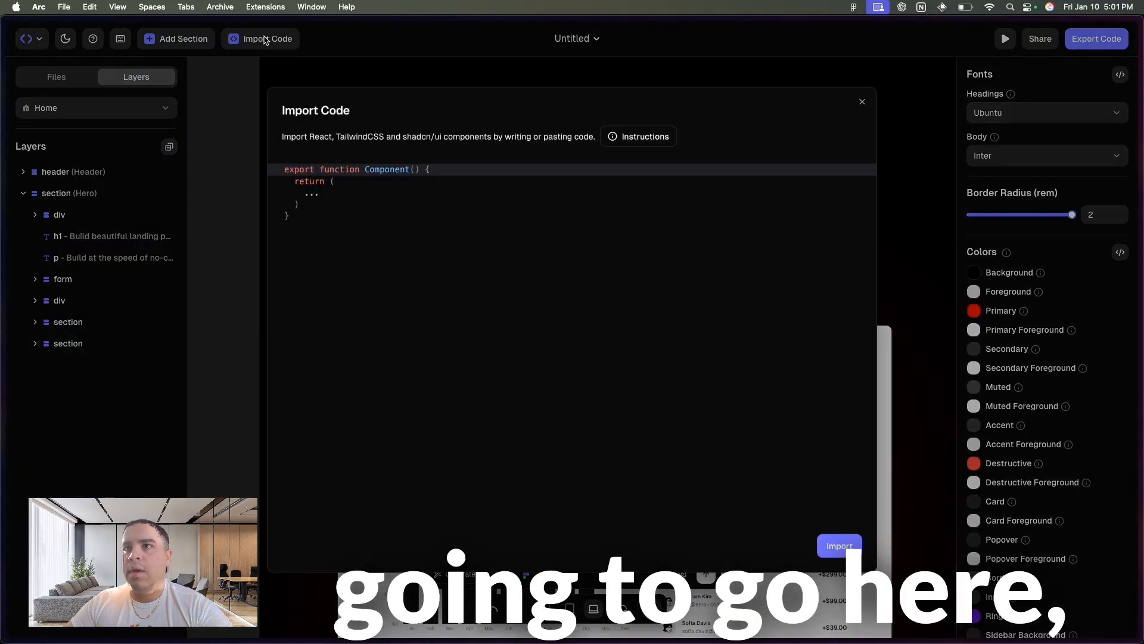
left_click(605, 133)
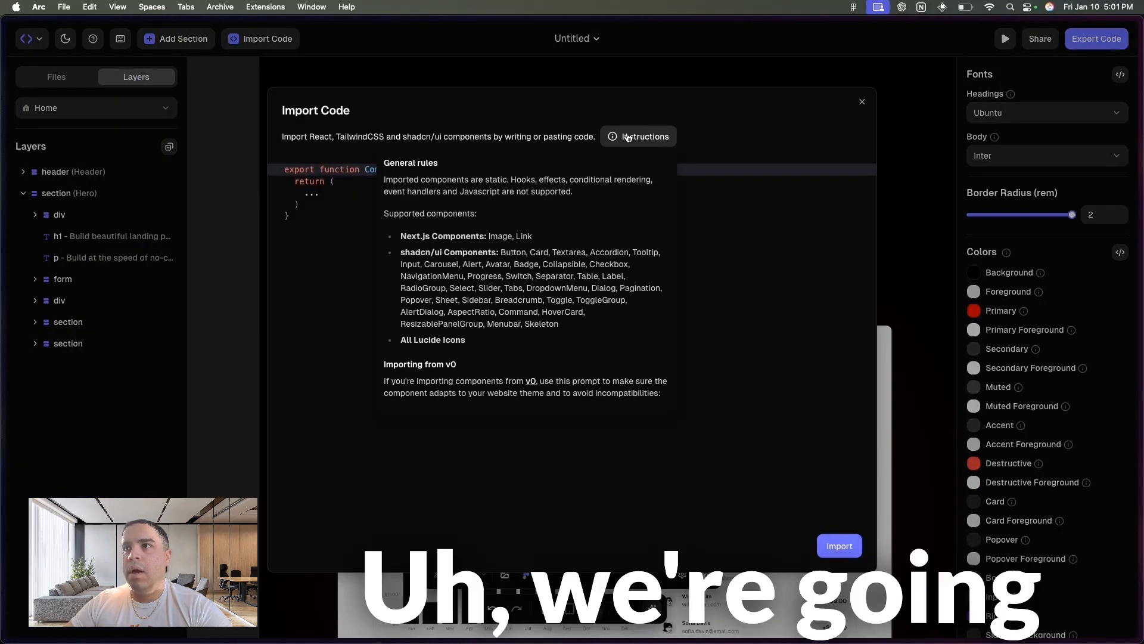
left_click_drag(403, 180, 603, 378)
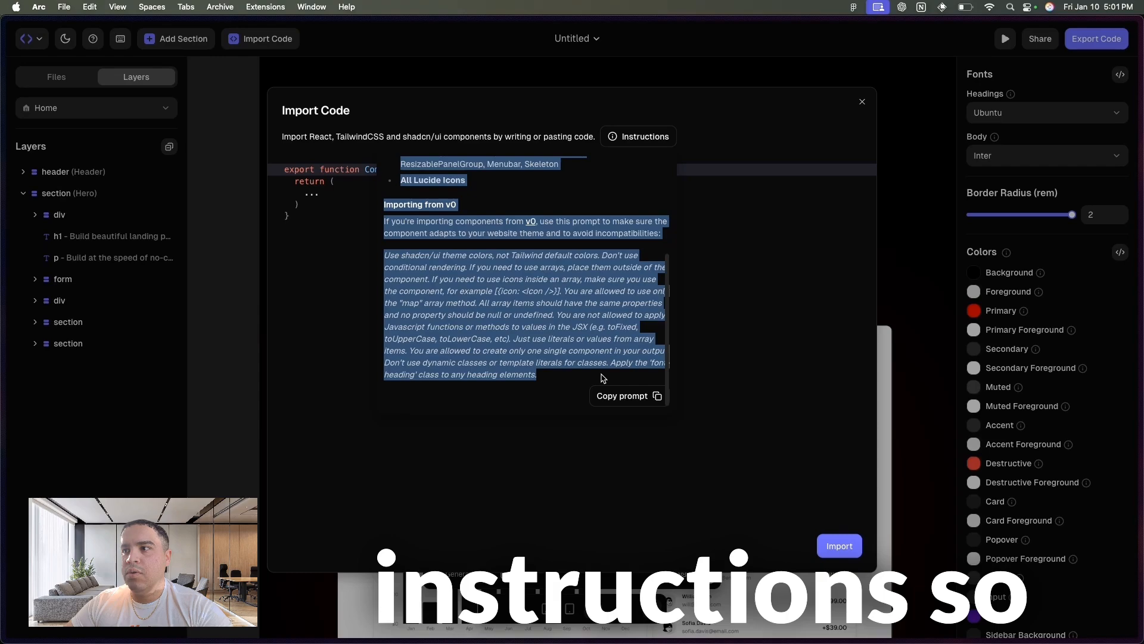
left_click(632, 396)
- Switch to the Airbnb clone project in v0 and submit the copied Reweb compatibility prompt in its chat
mouse_move(2, 179)
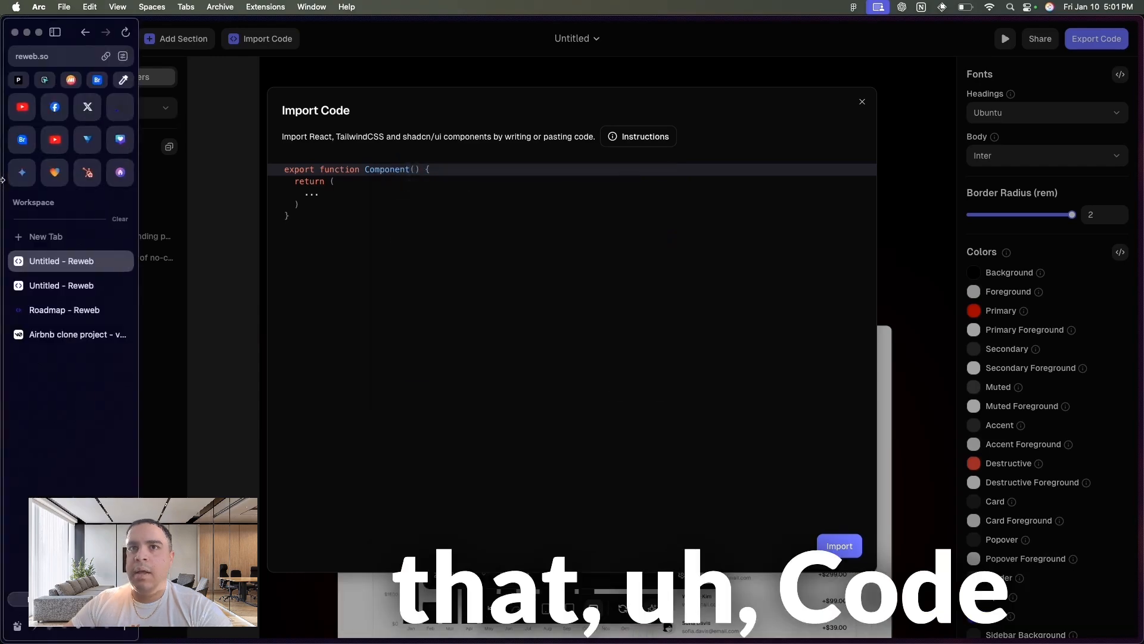
left_click(63, 335)
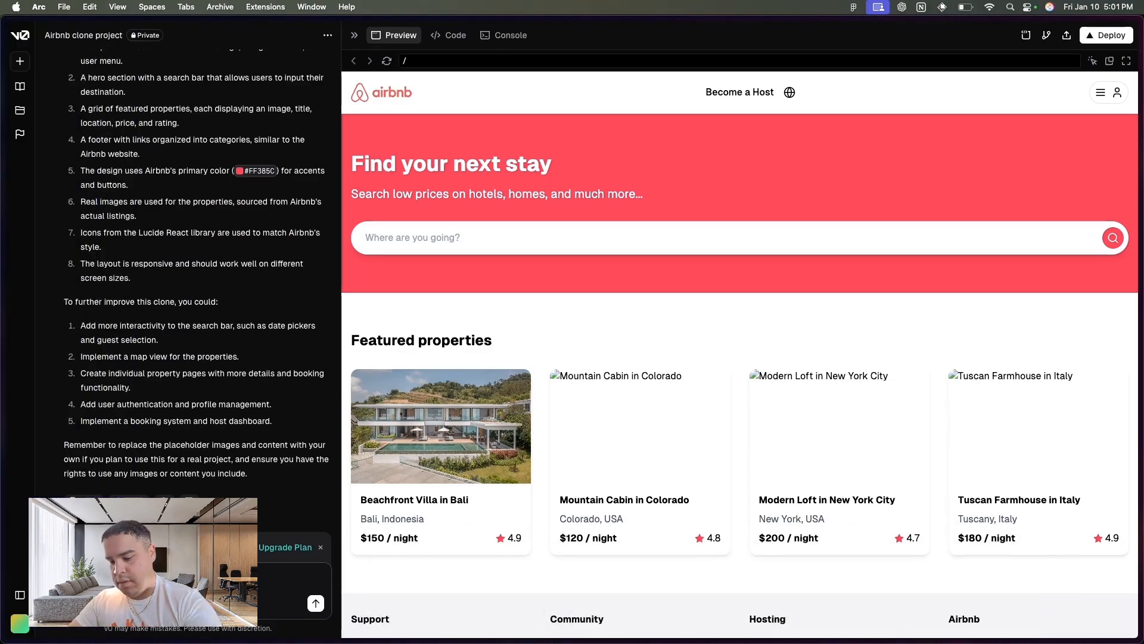
key("super+v")
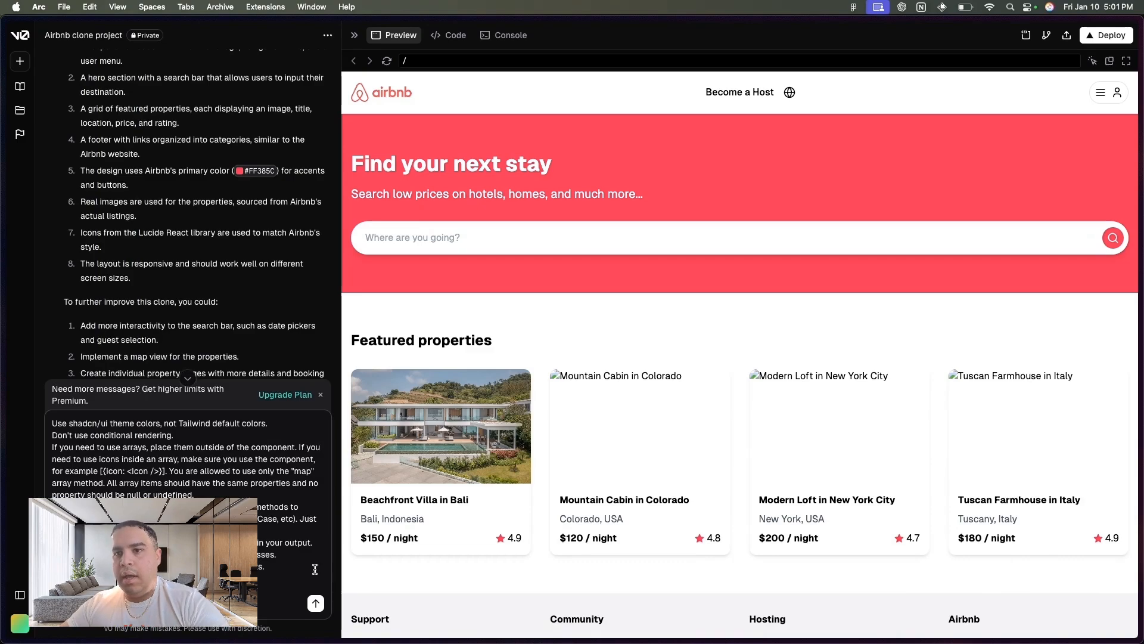
left_click(316, 603)
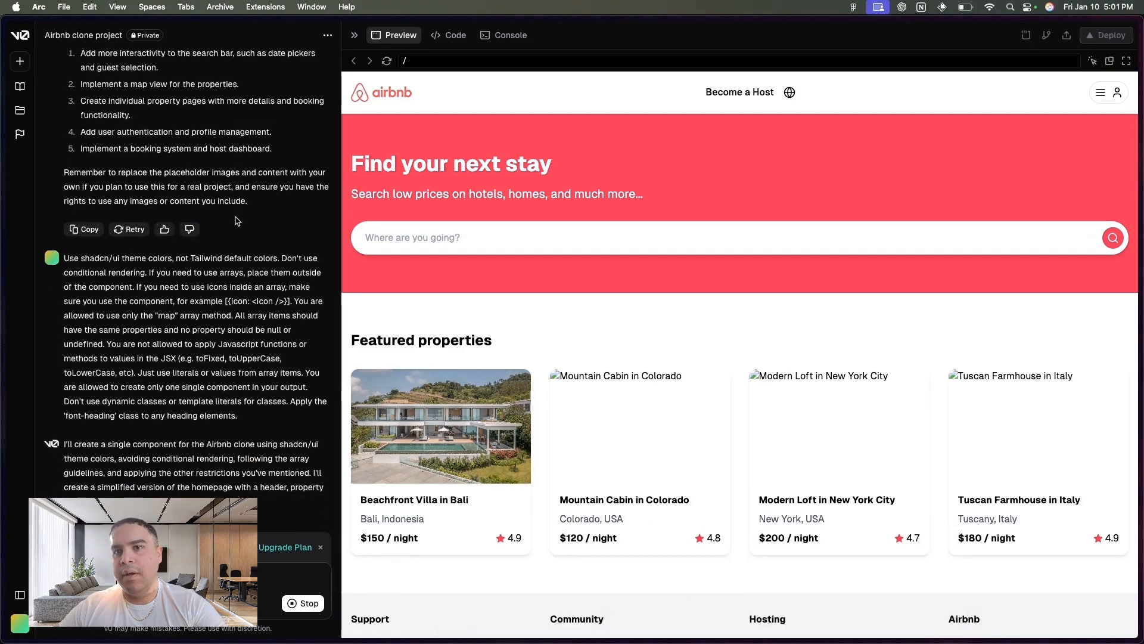
- Switch to the blank Reweb project and open its code import dialog
mouse_move(3, 274)
left_click(67, 283)
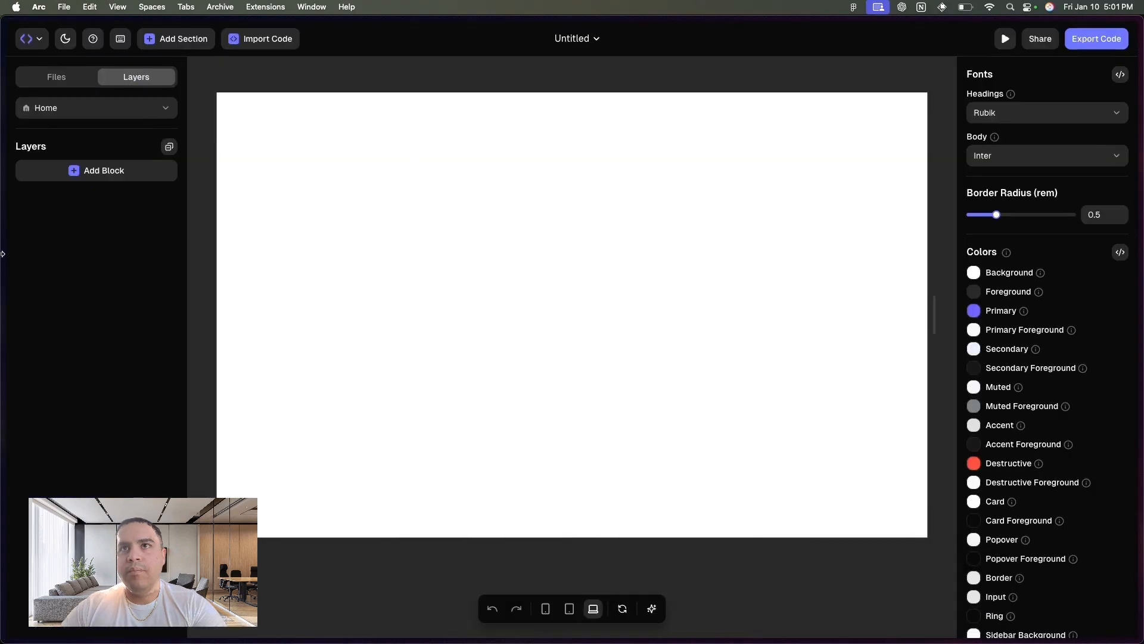
mouse_move(3, 253)
left_click(60, 261)
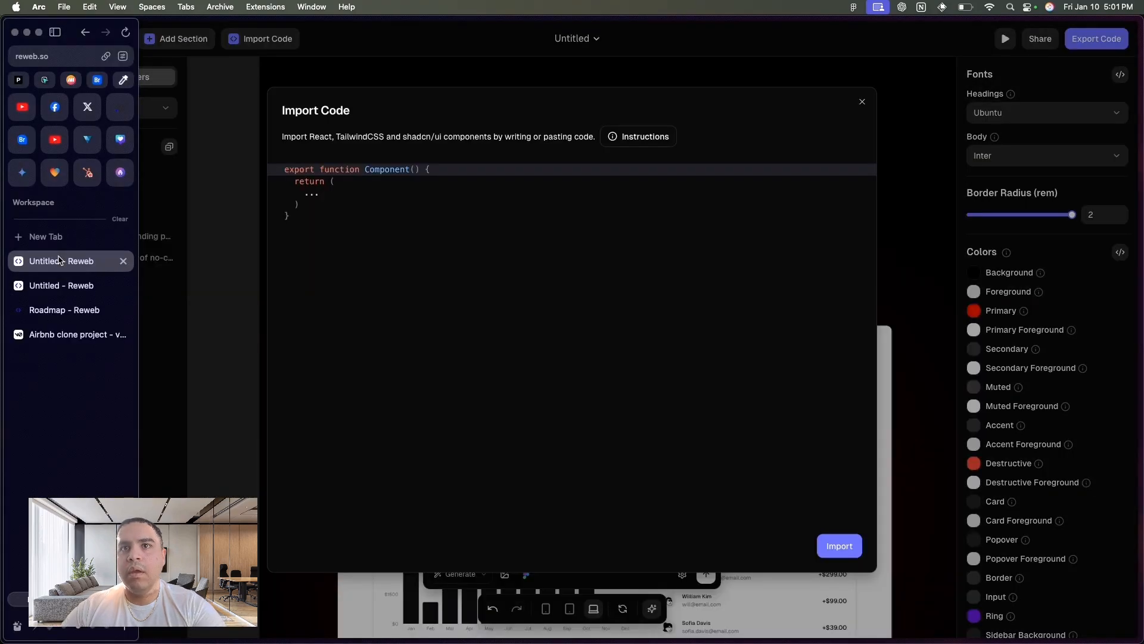
left_click(71, 335)
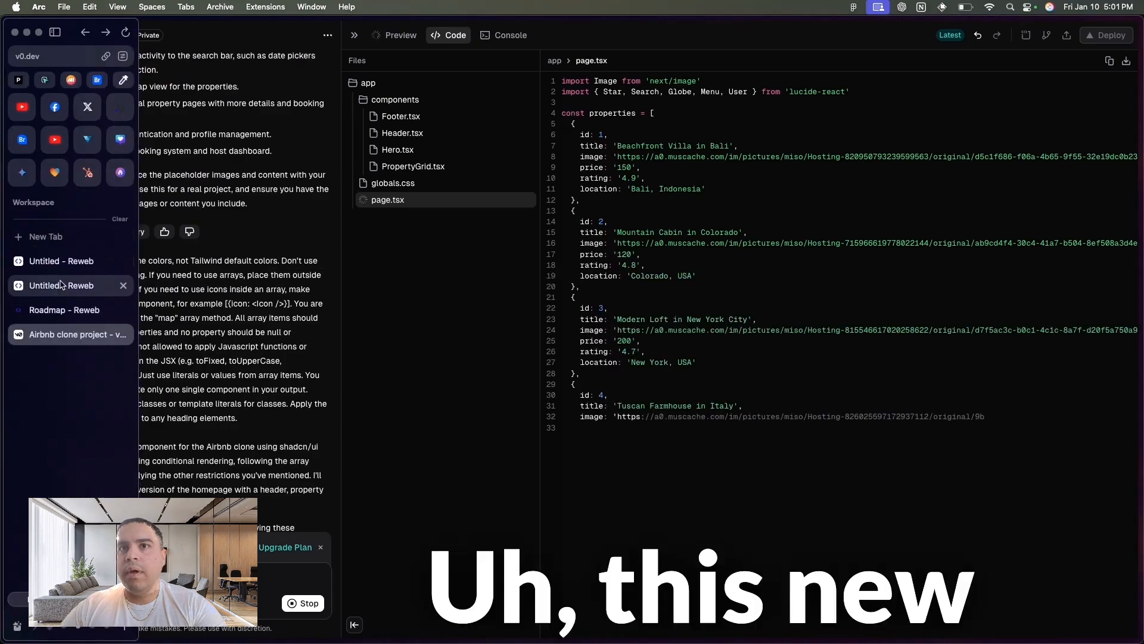
left_click(60, 286)
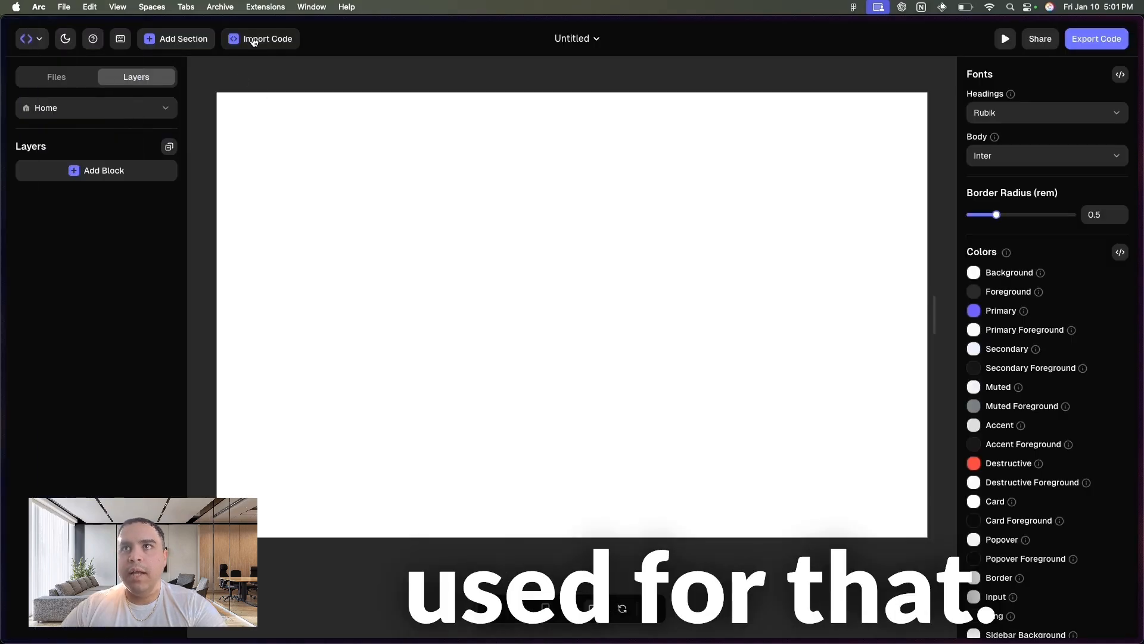
left_click(254, 39)
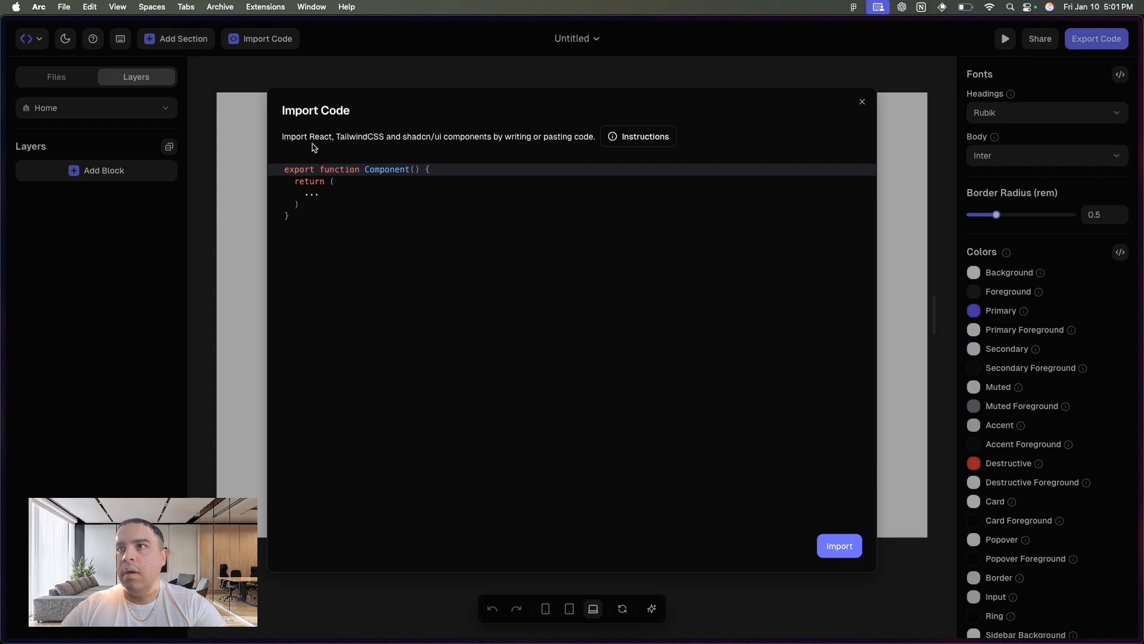
- Switch to v0, review the regenerated Airbnb clone's code and preview, and copy the page.tsx code
mouse_move(2, 214)
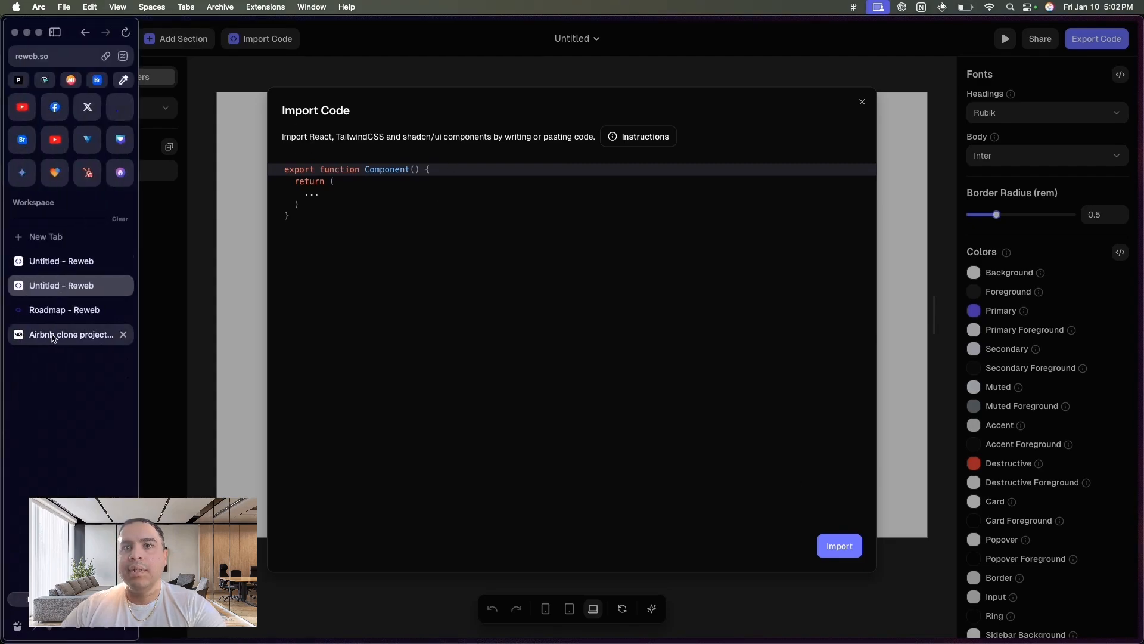
left_click(71, 335)
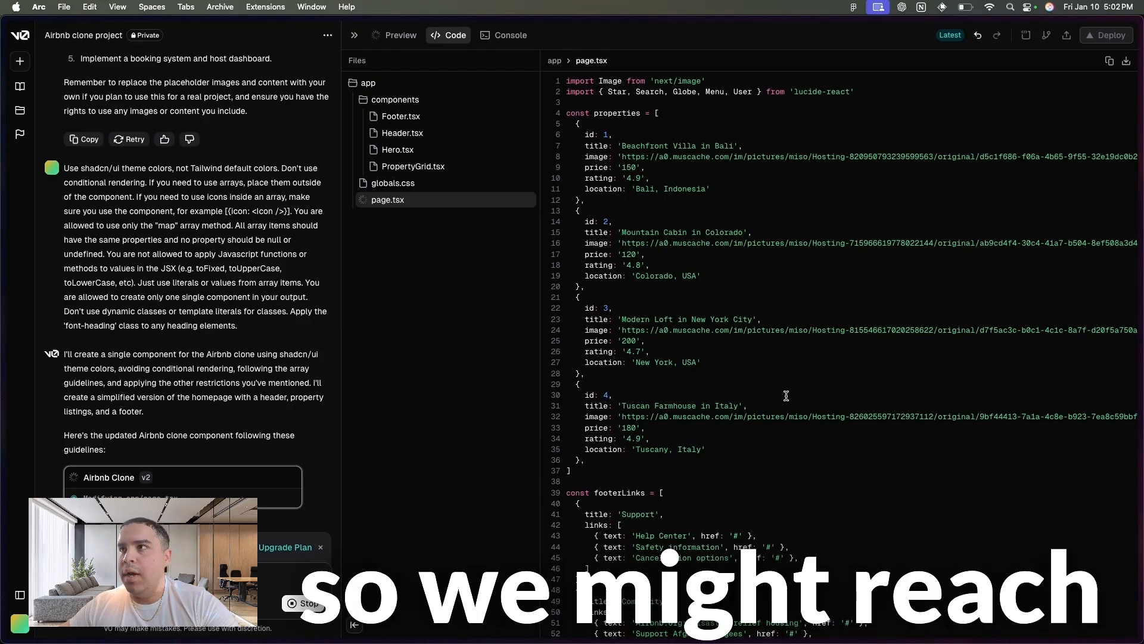
scroll(786, 396, "down", 16)
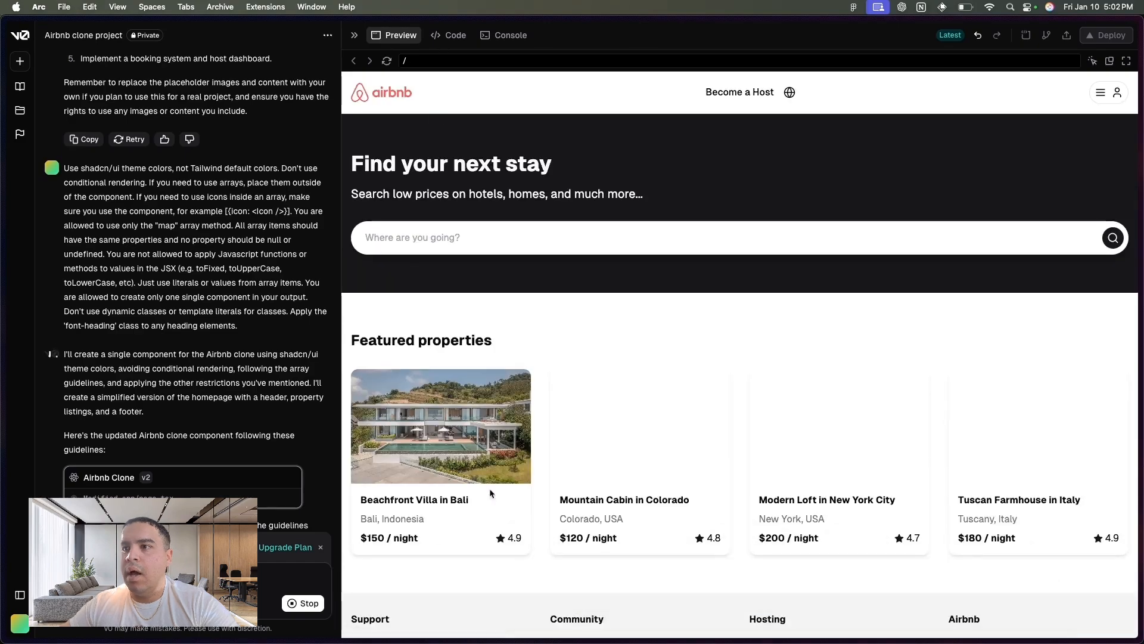
scroll(541, 501, "down", 2)
scroll(541, 501, "up", 2)
left_click(439, 39)
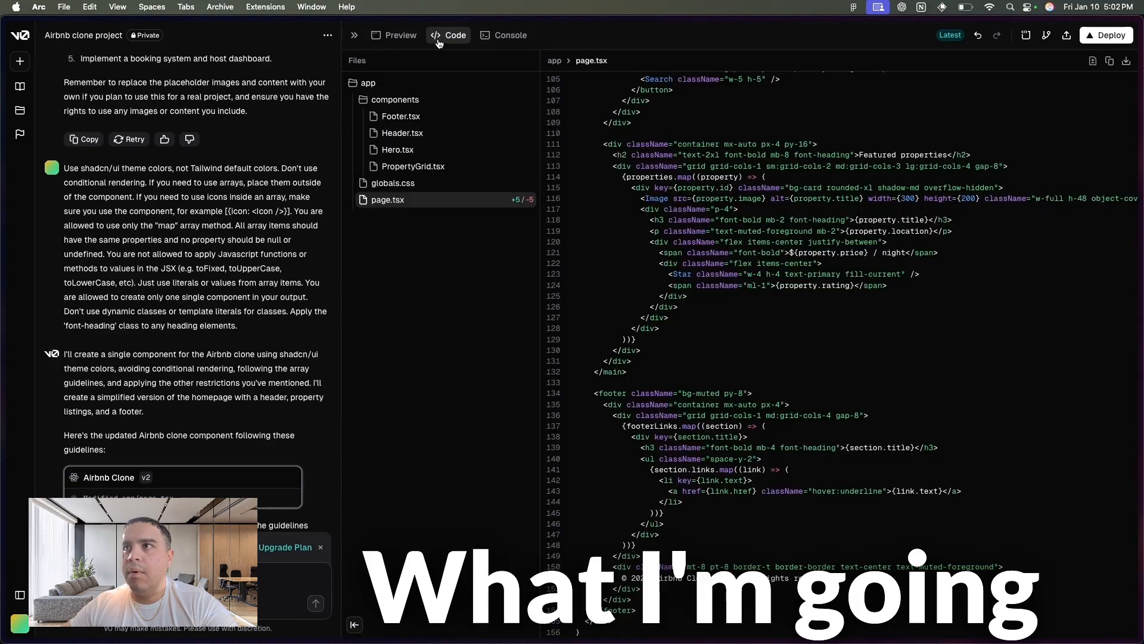
scroll(769, 230, "up", 15)
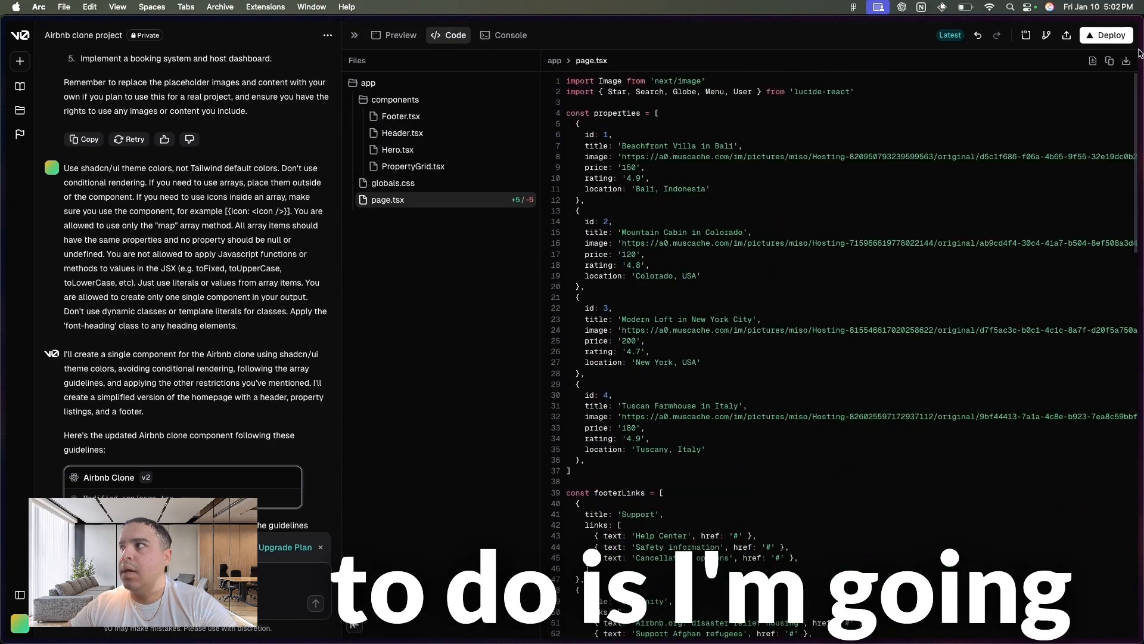
left_click(1108, 62)
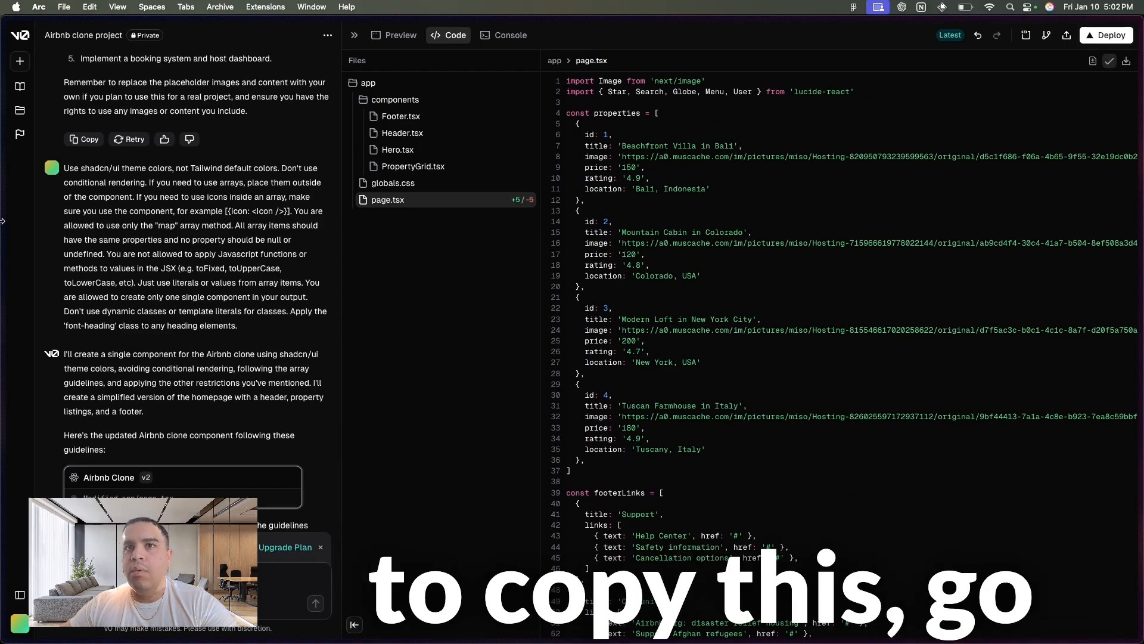
- Switch back to the blank Reweb project, replace the placeholder component with the copied page.tsx code, and import it
mouse_move(3, 322)
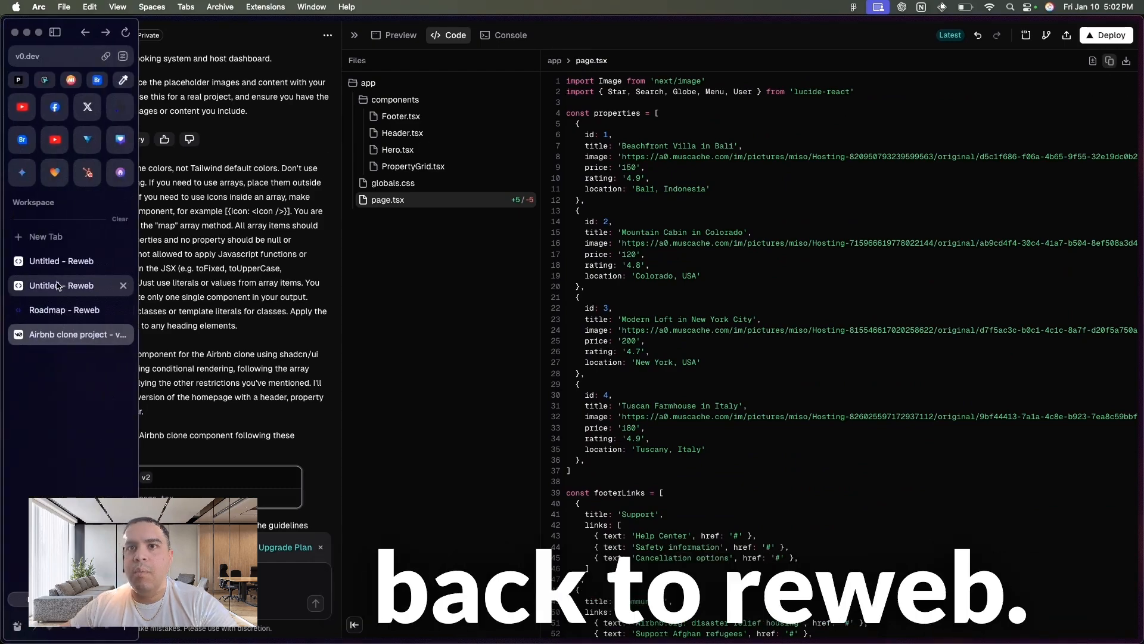
left_click(59, 285)
left_click(351, 229)
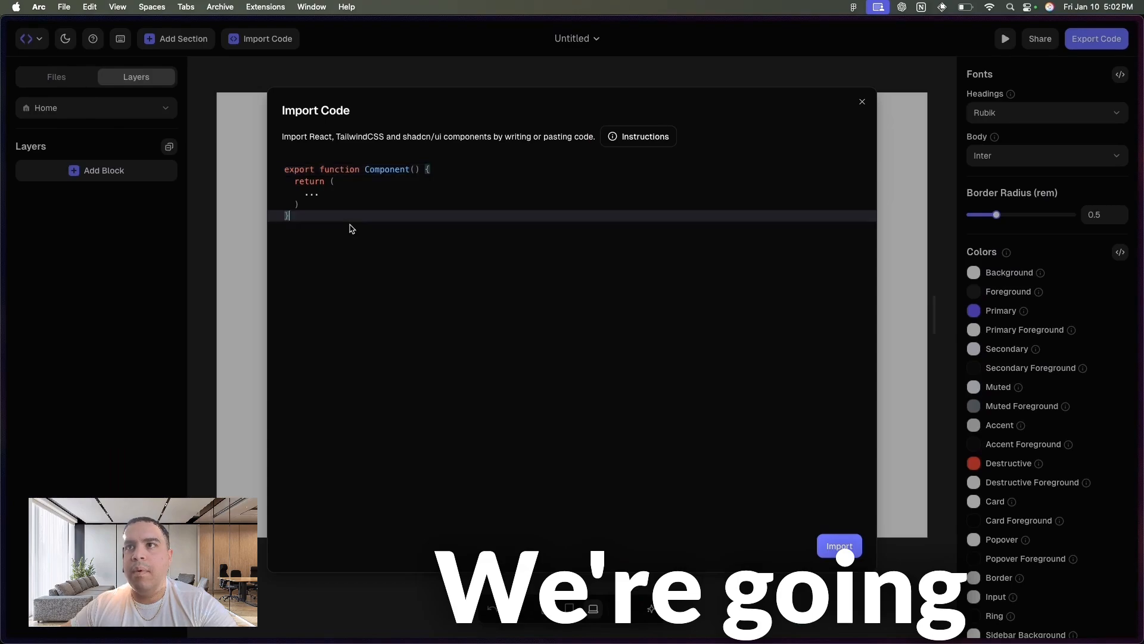
key("super+a")
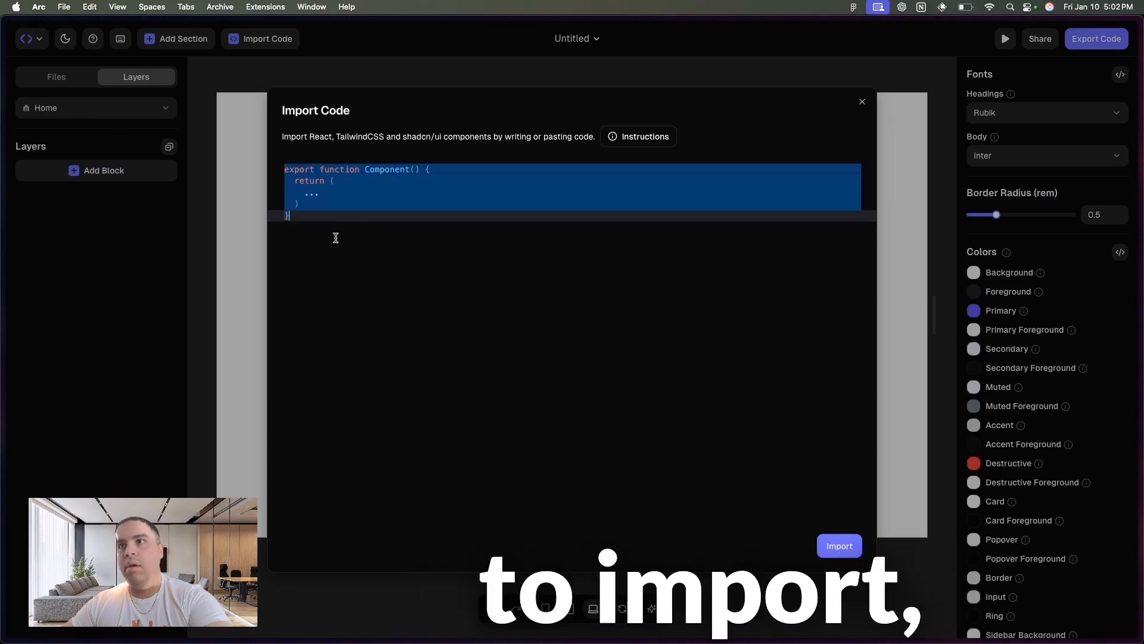
key("super+v")
left_click(852, 551)
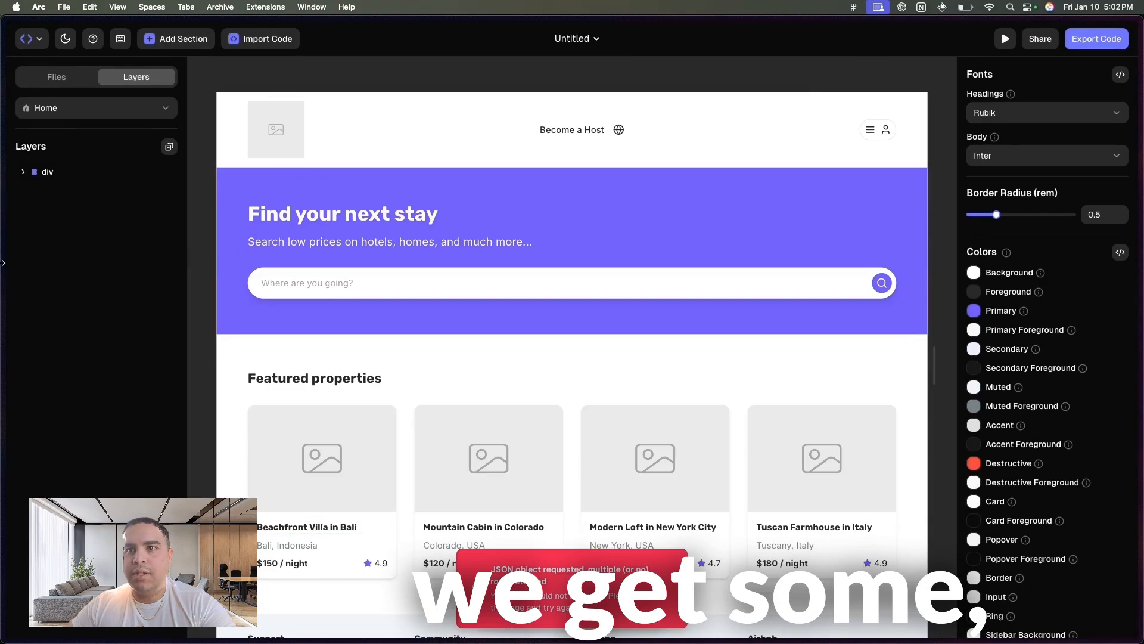
- Switch to the Airbnb clone project in v0 and copy the globals.css code
mouse_move(2, 261)
left_click(67, 335)
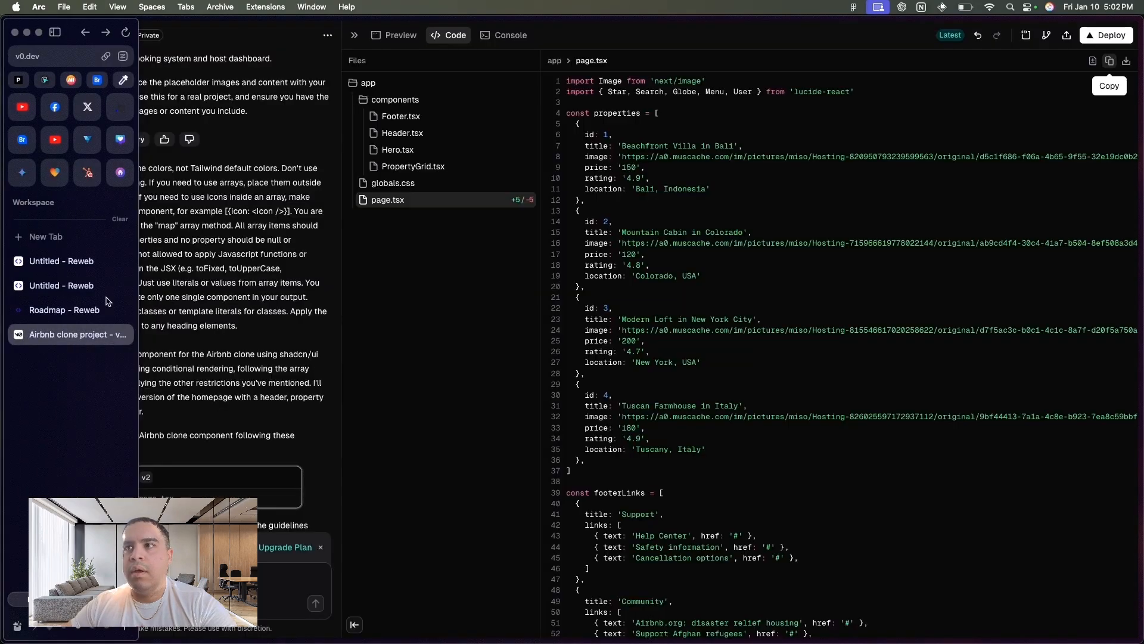
left_click(419, 180)
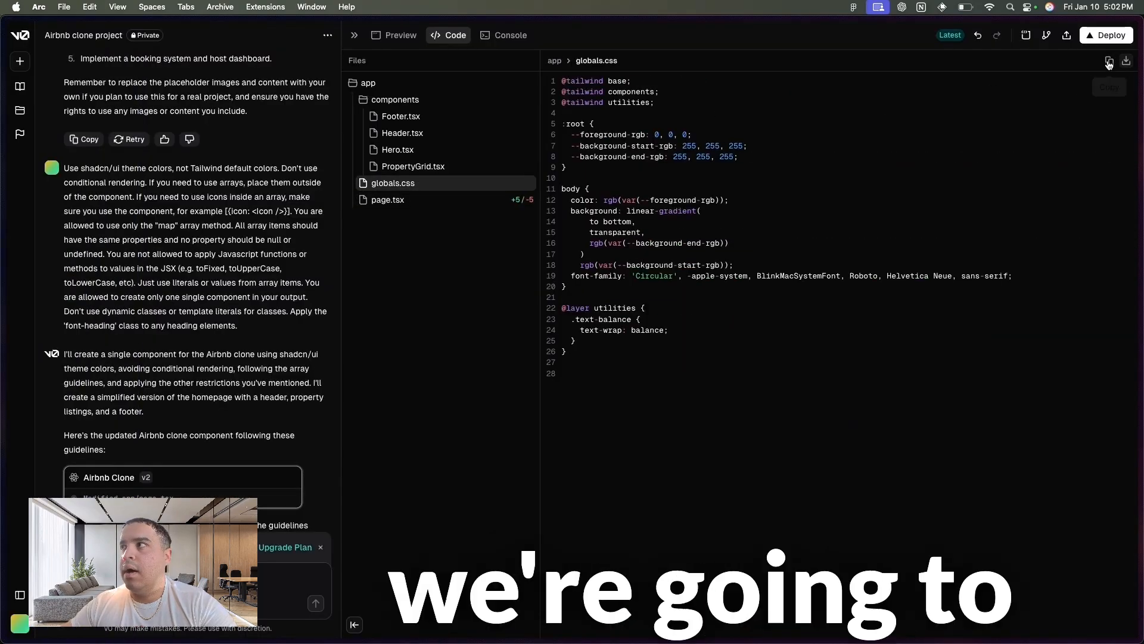
left_click(1109, 62)
- Switch back to the Reweb project and try to import the copied globals.css code in place of the placeholder component
mouse_move(2, 262)
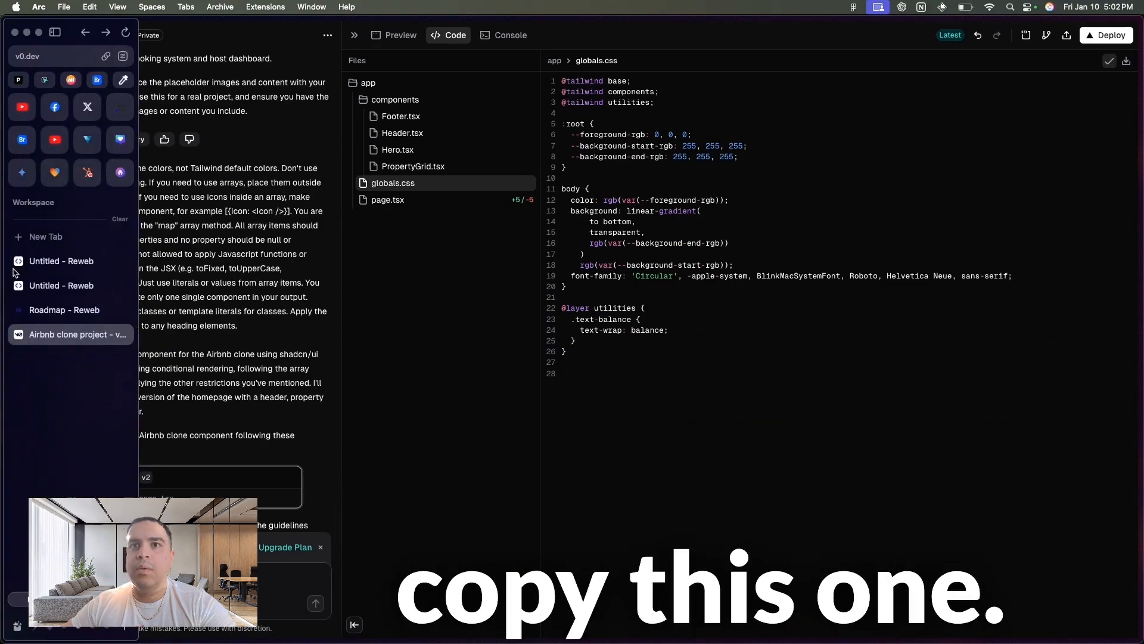
left_click(55, 286)
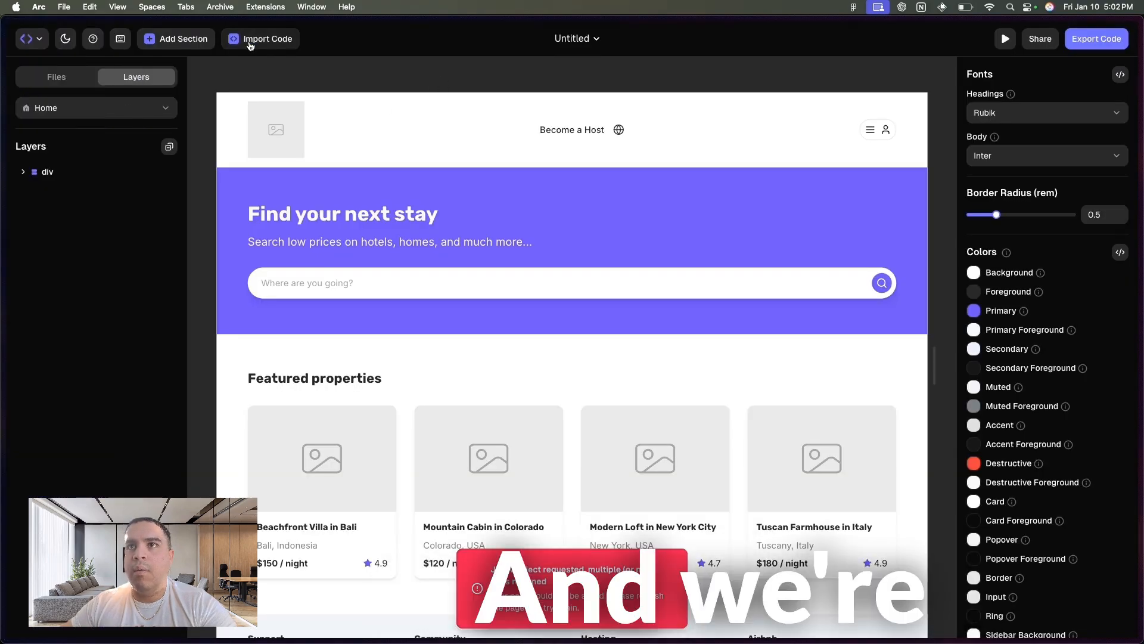
left_click(248, 40)
left_click(318, 301)
key("super+a")
key("super+v")
left_click(840, 546)
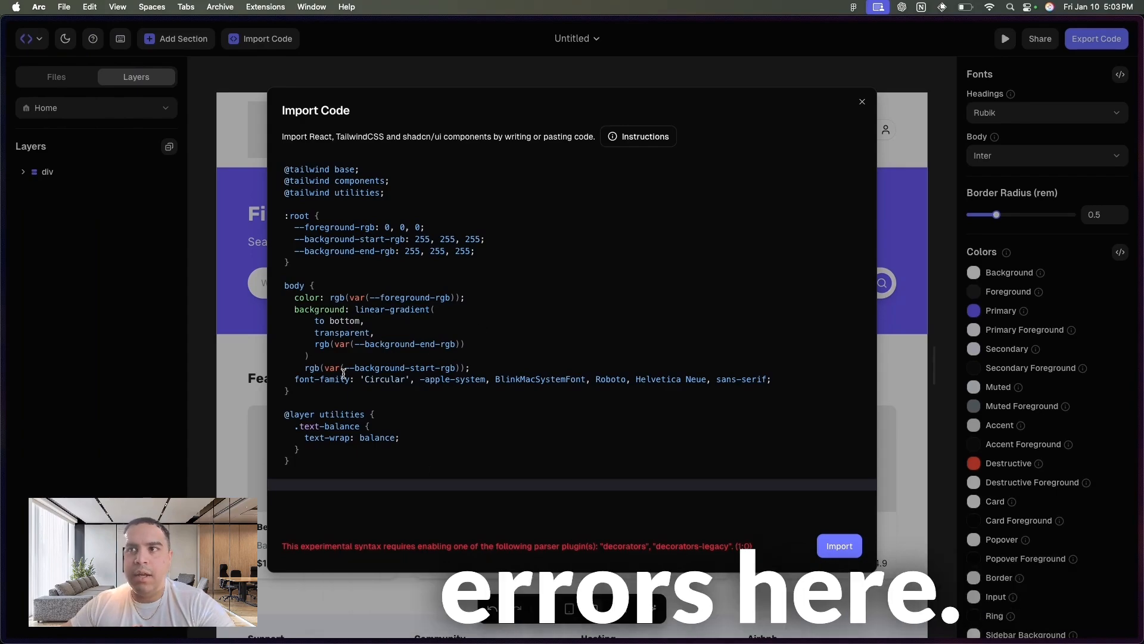
- Clear all the globals.css code from the import editor
left_click(318, 465)
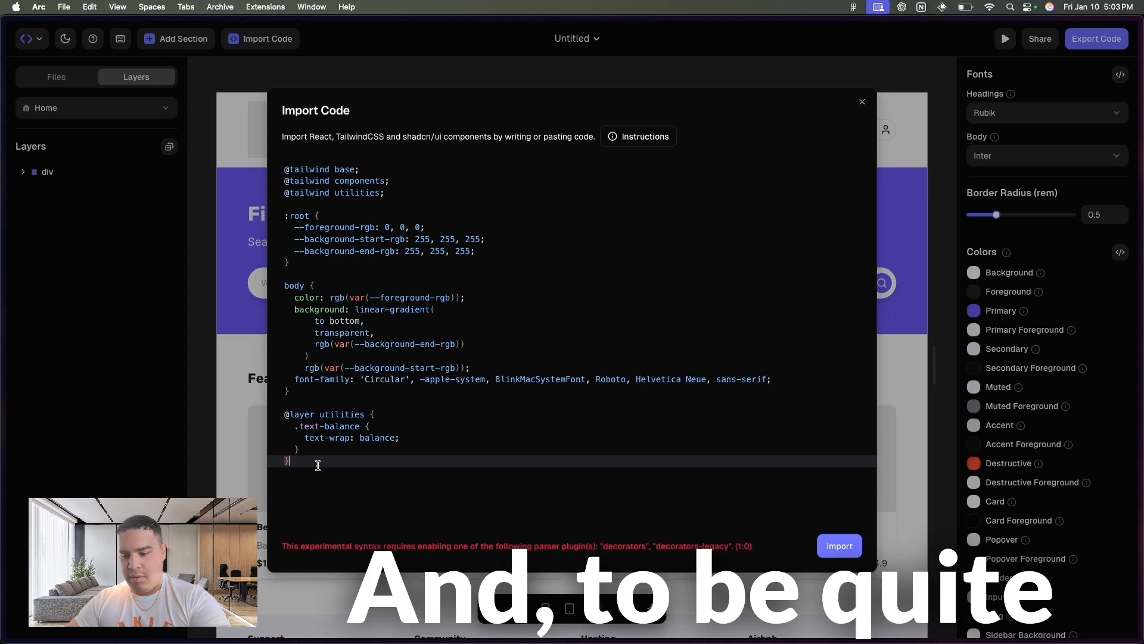
key("super+a")
key("BackSpace")
- Switch to the Airbnb clone project in v0 and copy the Footer.tsx code
mouse_move(3, 334)
left_click(60, 336)
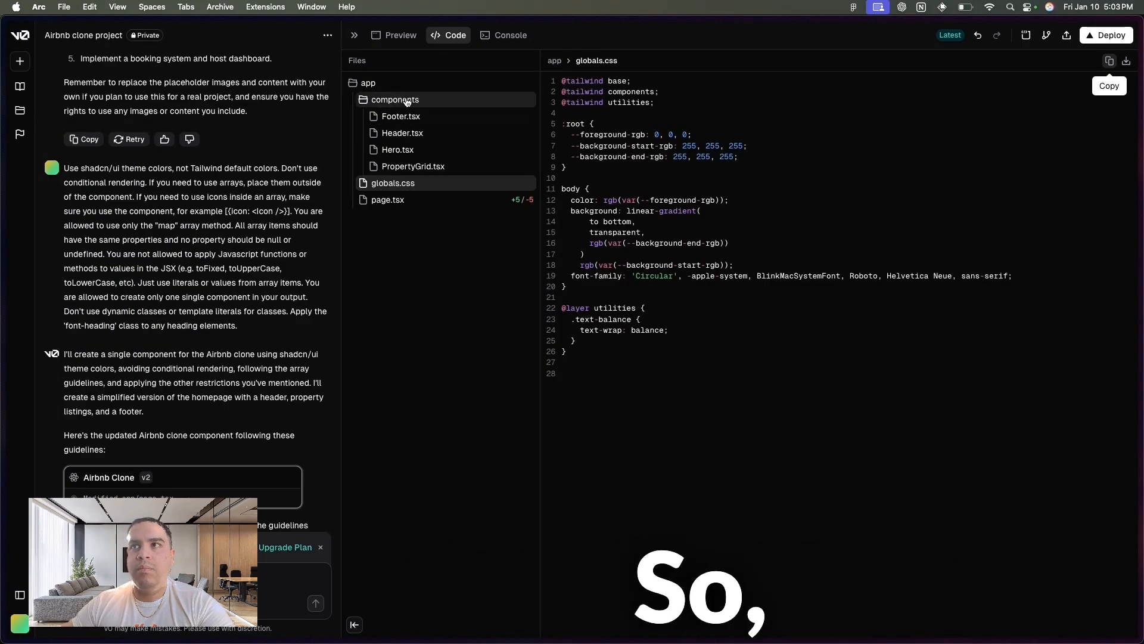
left_click(408, 115)
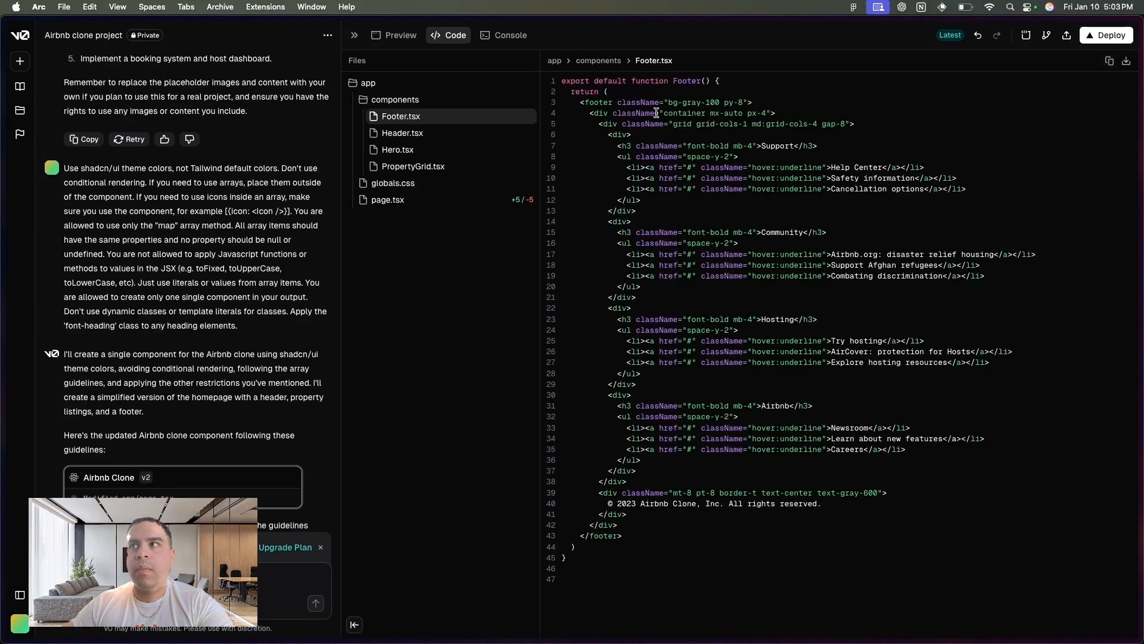
left_click(1109, 60)
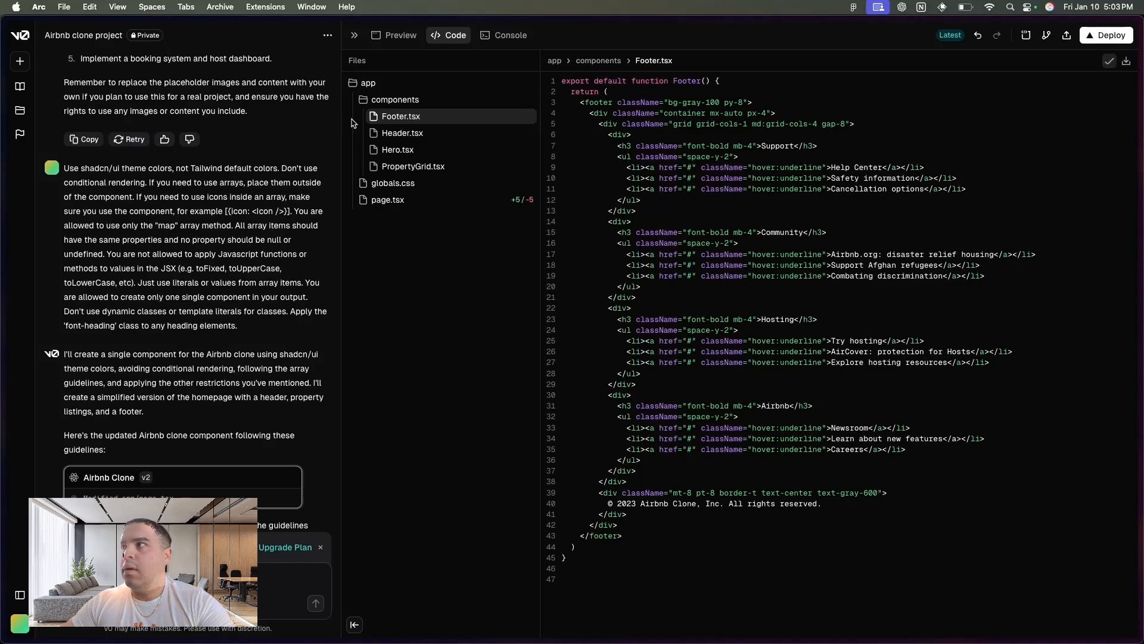
- Switch back to the Reweb project and import the copied Footer.tsx code
mouse_move(2, 301)
left_click(68, 291)
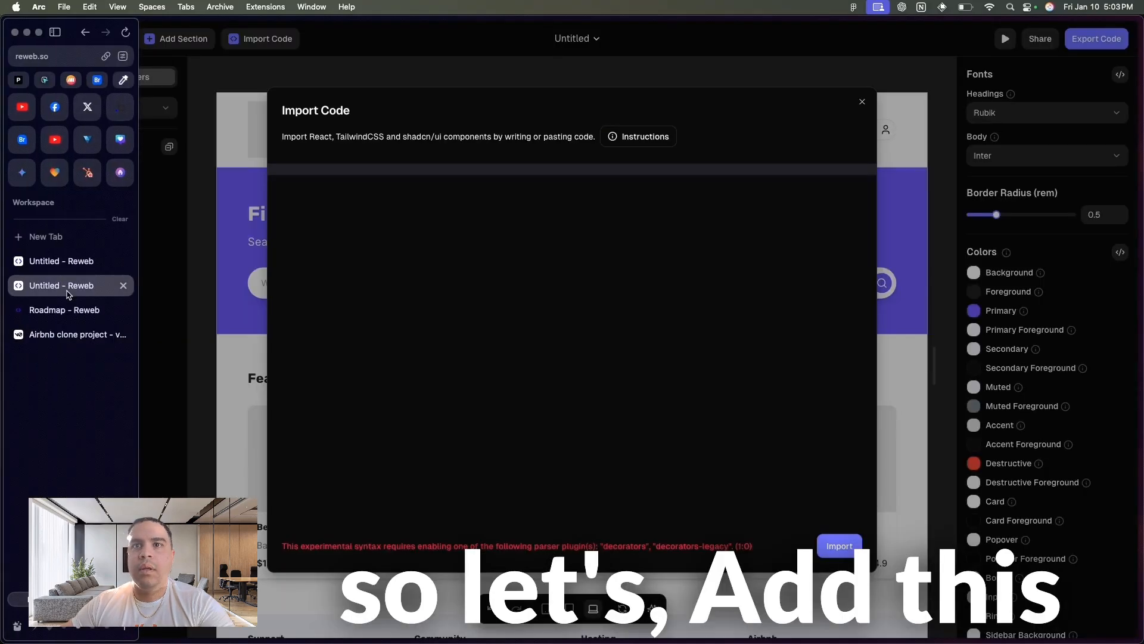
key("super+v")
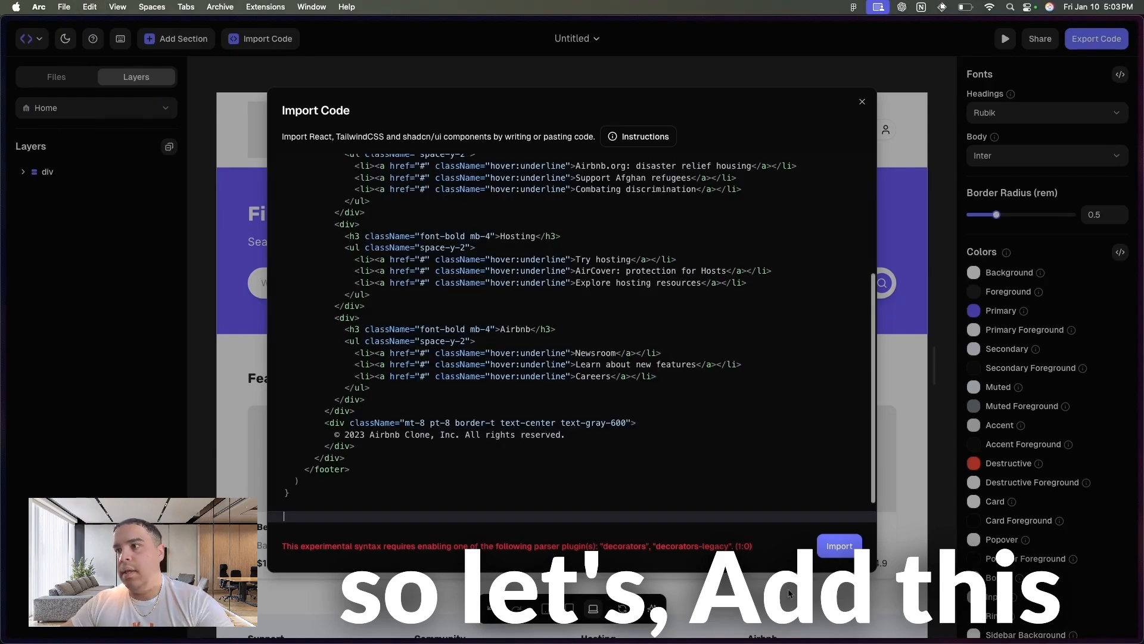
left_click(839, 545)
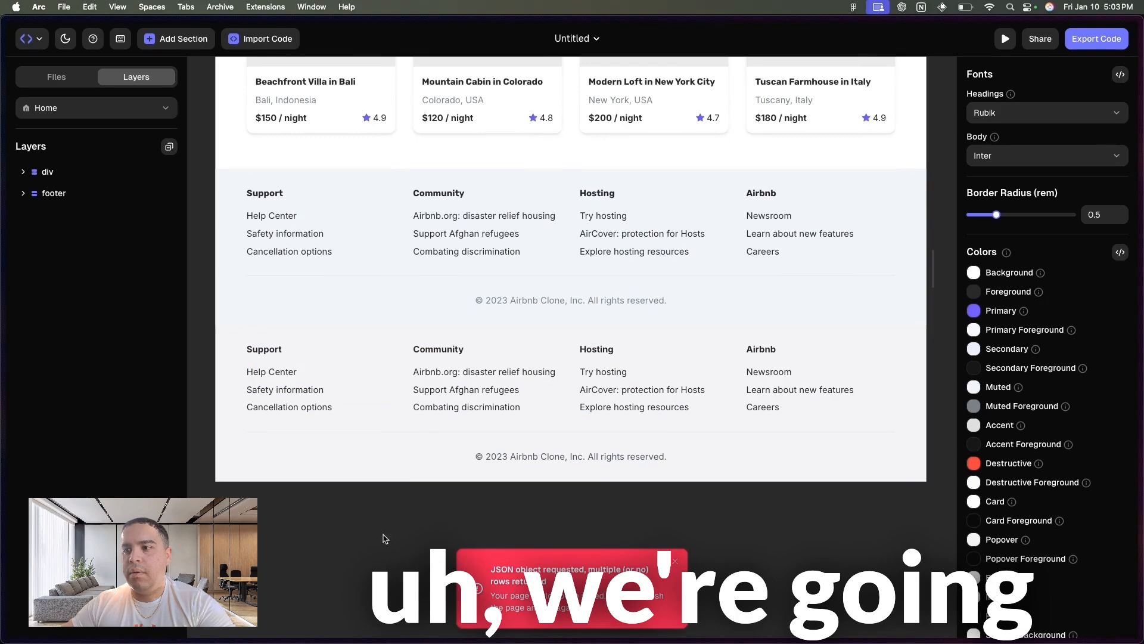
- Reload the Reweb editor without keeping unsaved changes and open the Untitled project from the projects list
key("super+r")
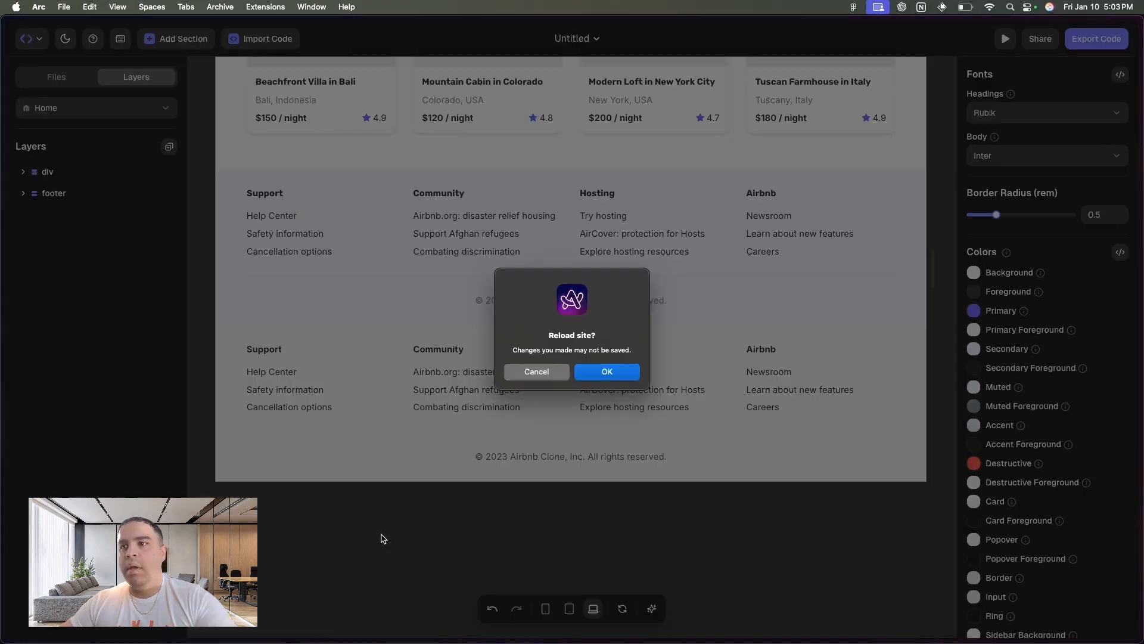
left_click(607, 372)
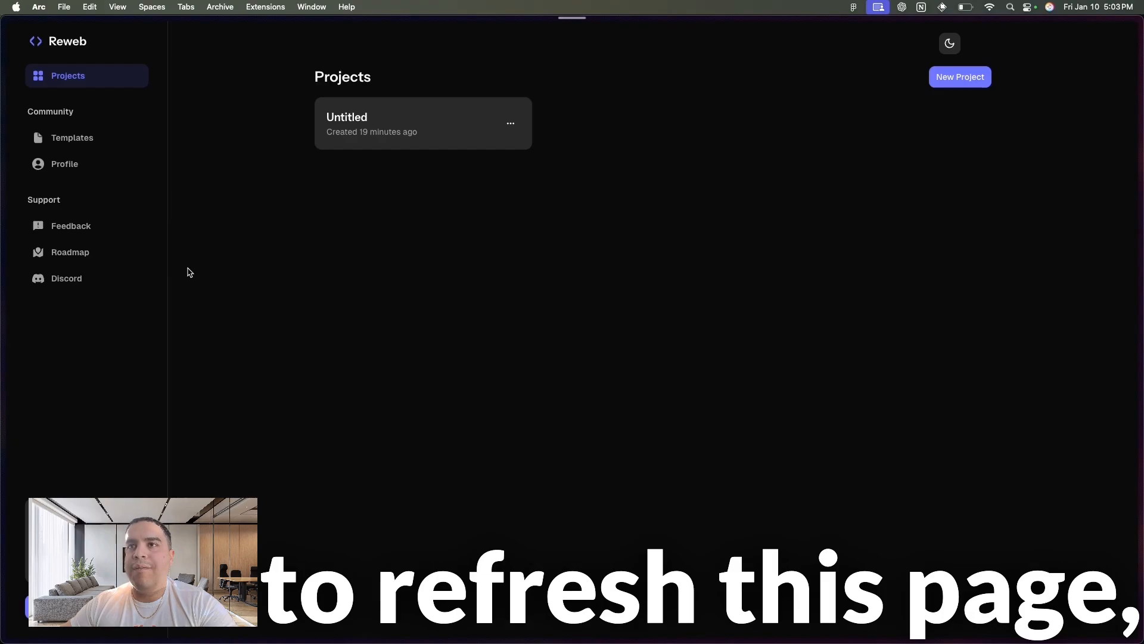
left_click(356, 127)
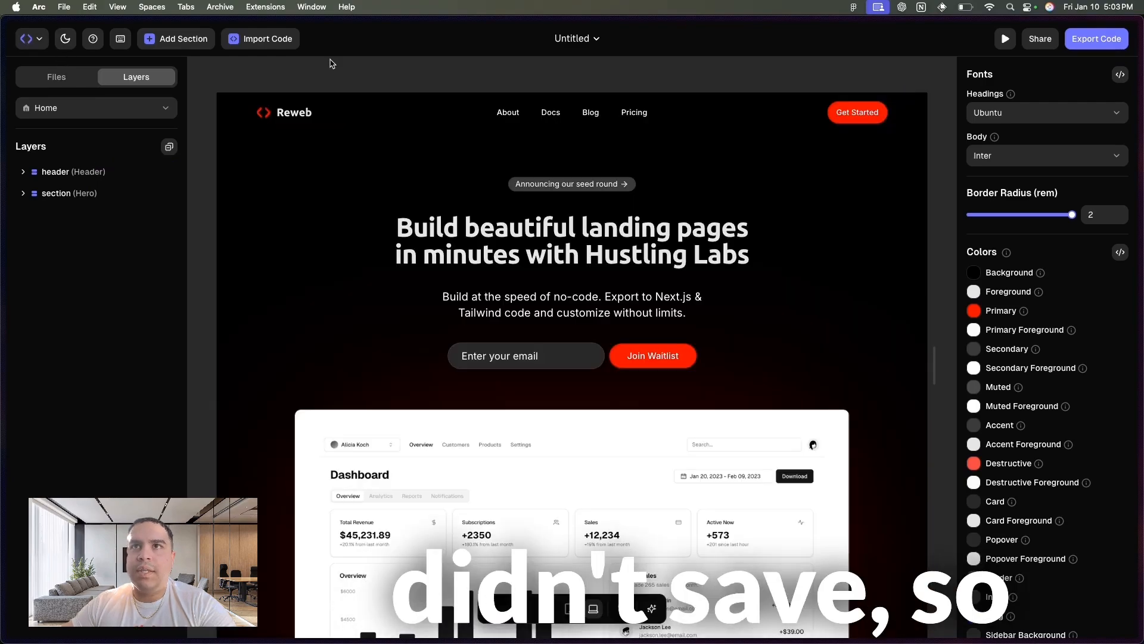
- Return to the Reweb dashboard and create a new project from the Blank template
left_click(32, 38)
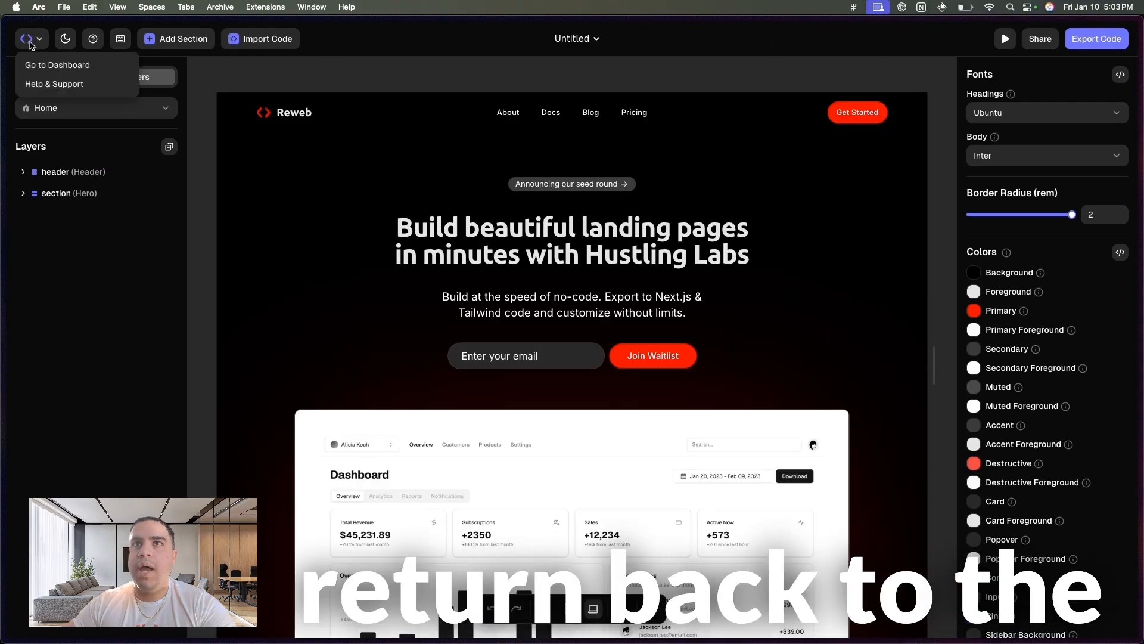
left_click(54, 64)
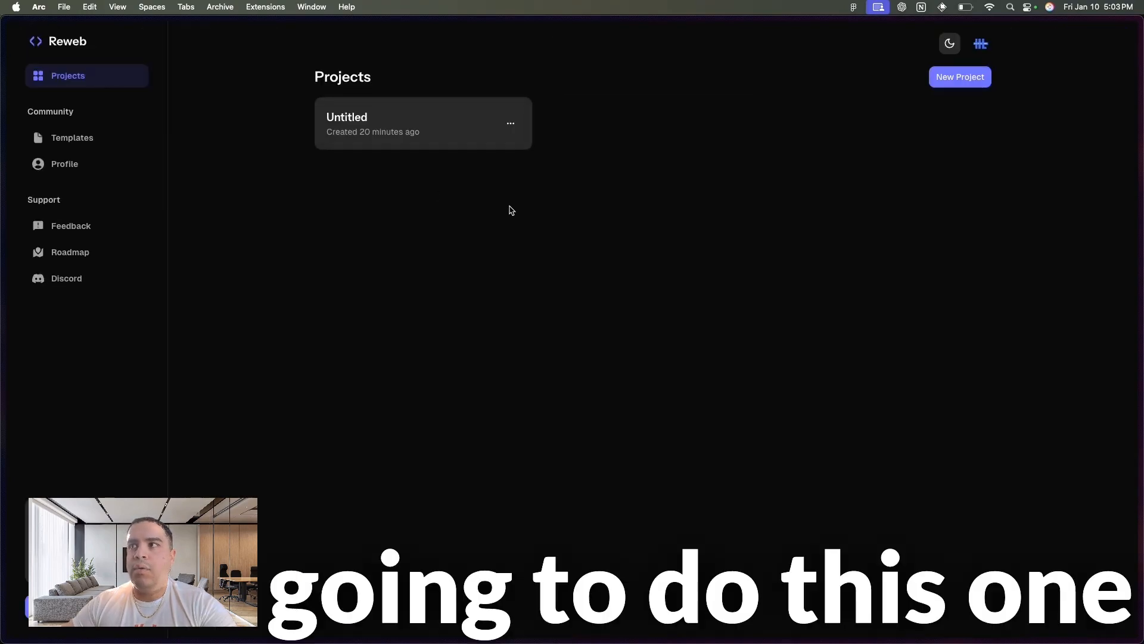
left_click(960, 77)
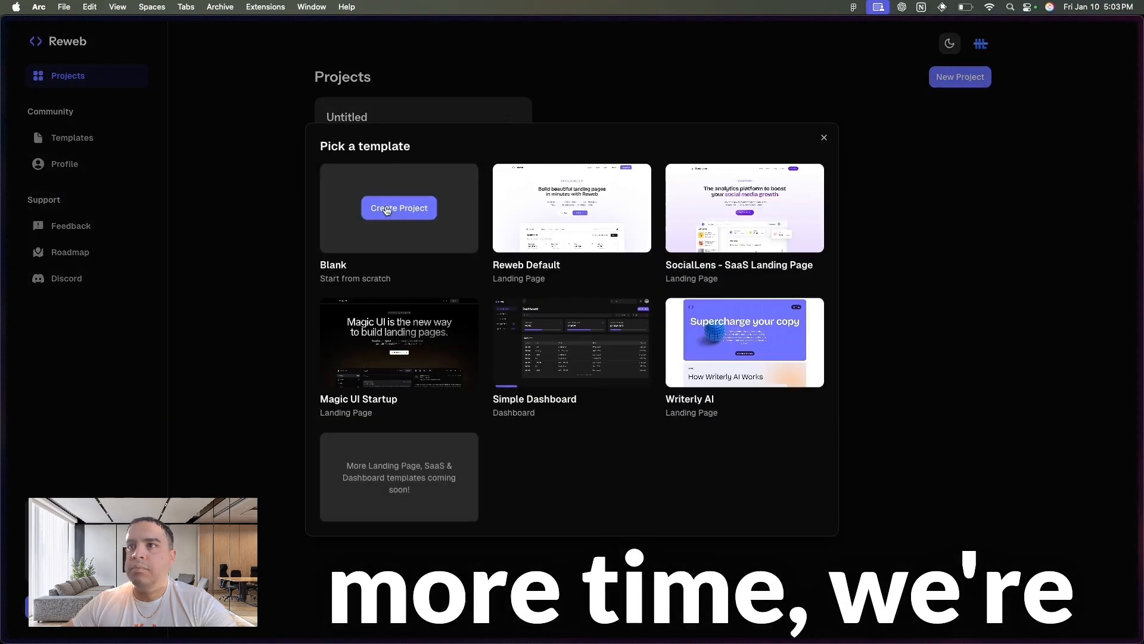
left_click(386, 209)
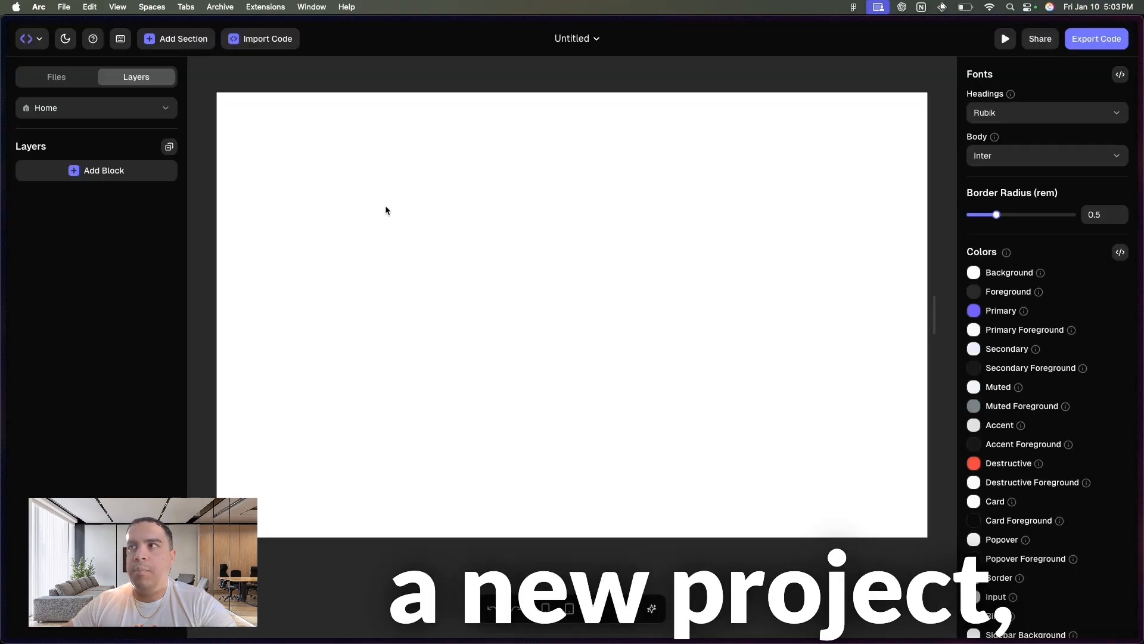
- Replace the placeholder component with the copied Footer.tsx code and import it into the blank project
left_click(253, 37)
left_click(348, 227)
key("super+a")
key("super+v")
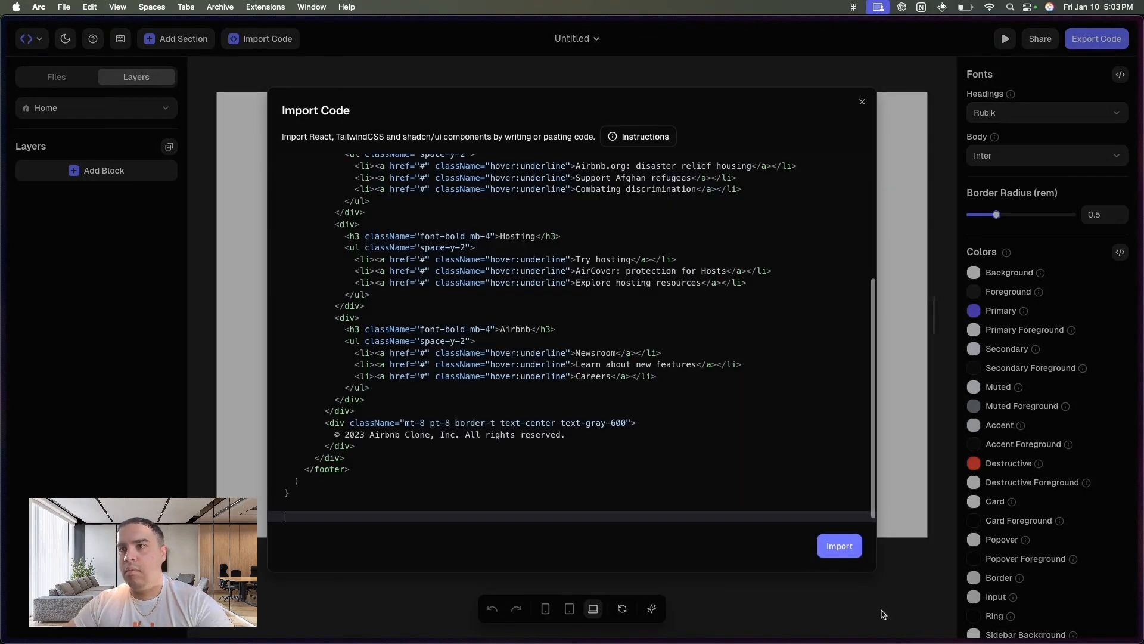
left_click(842, 545)
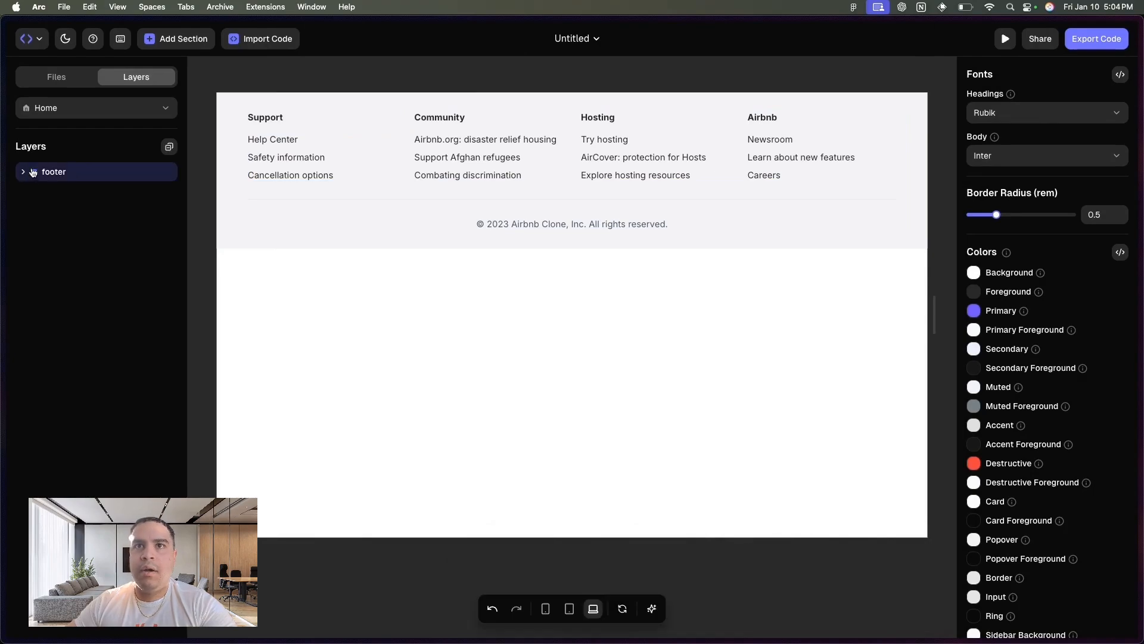
- Start adding a block above the footer layer, search the blocks for "code", and dismiss the picker
left_click(170, 147)
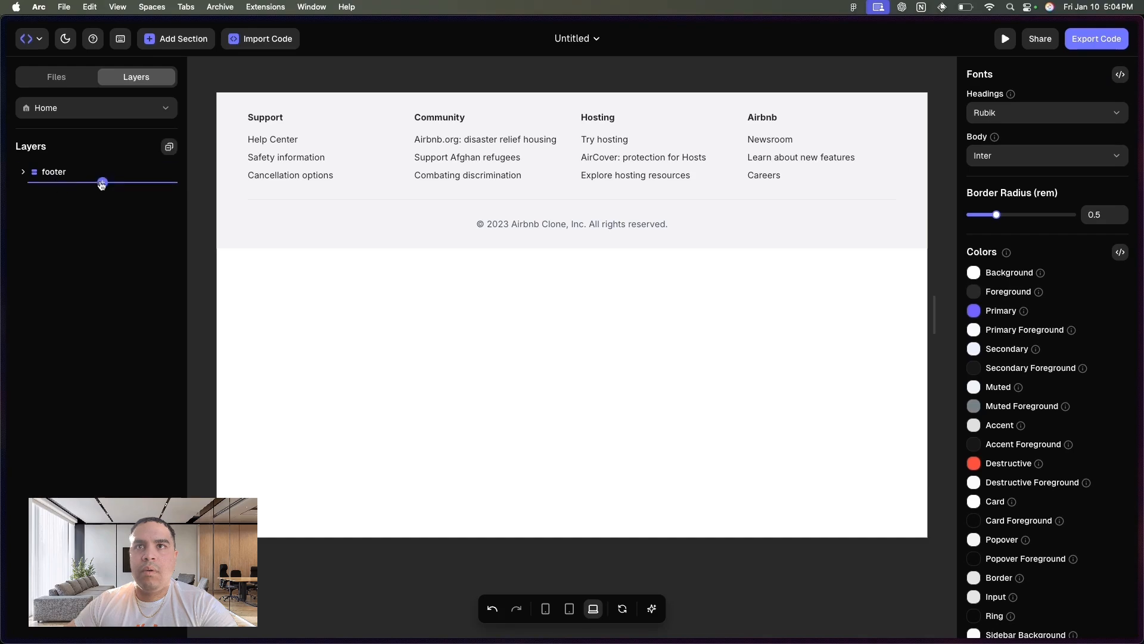
left_click(103, 161)
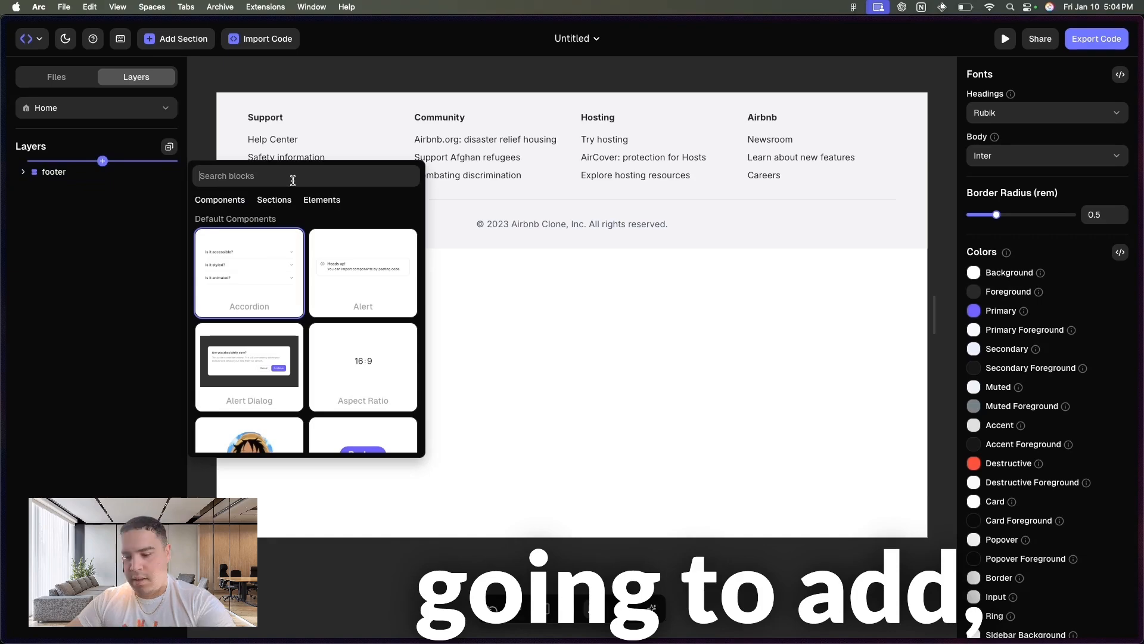
type("code")
left_click(276, 205)
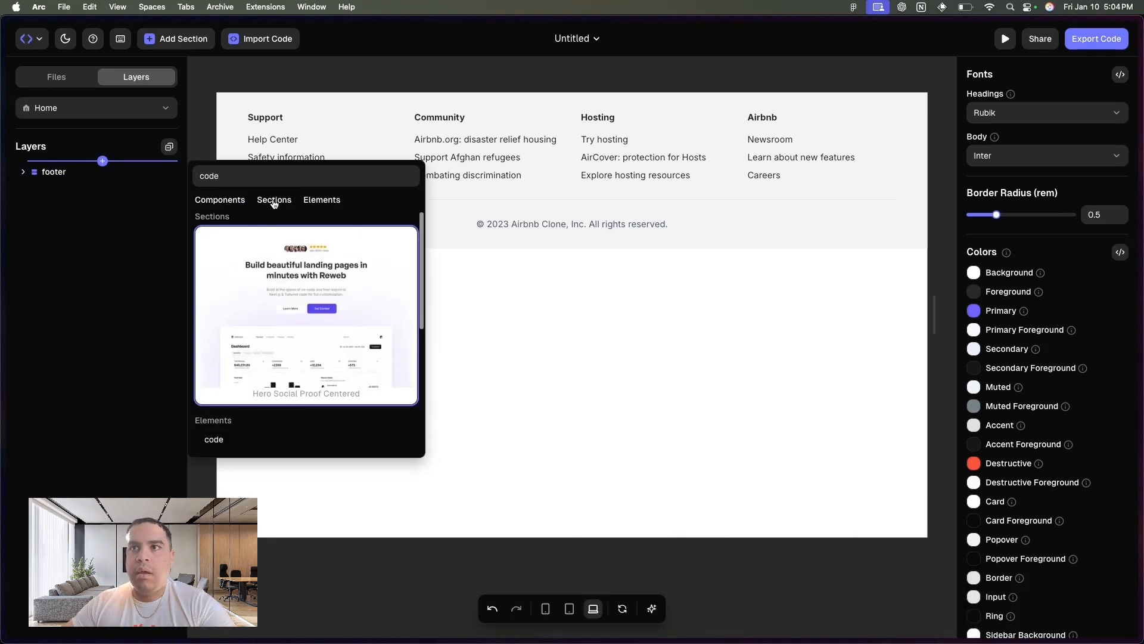
left_click(76, 302)
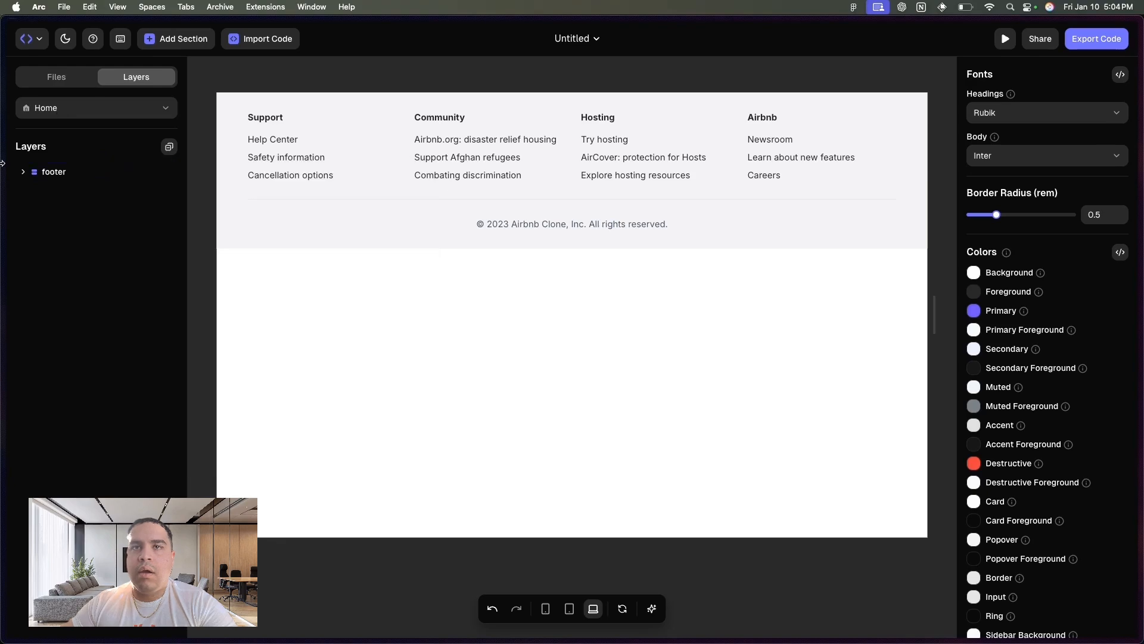
- Switch to the Airbnb clone project in v0 and copy the Header.tsx code
mouse_move(2, 162)
left_click(65, 335)
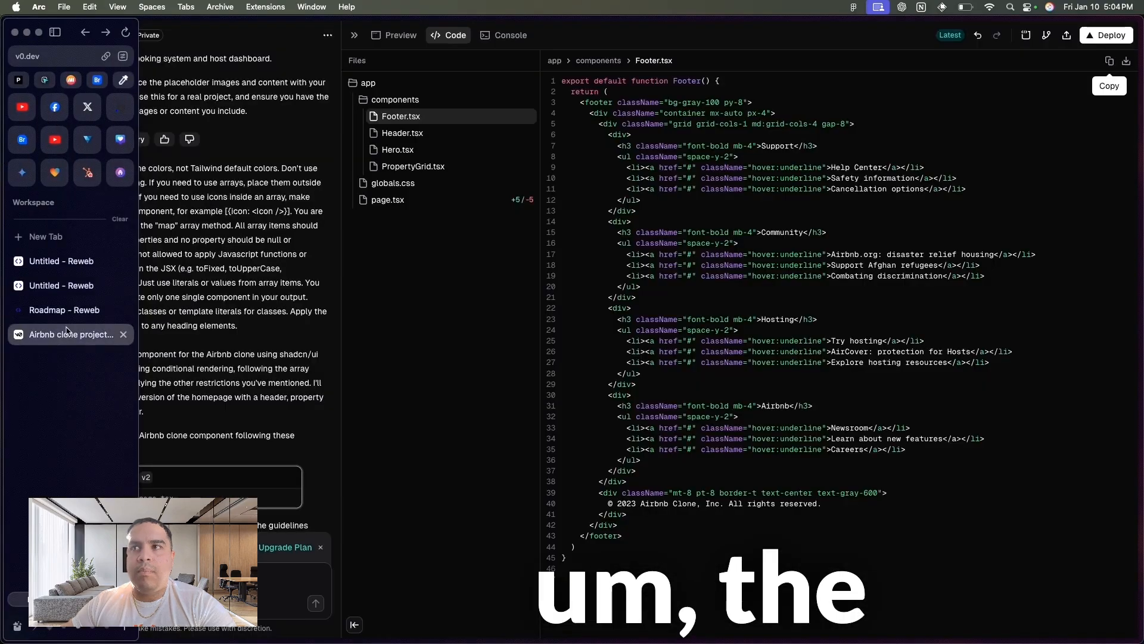
left_click(418, 132)
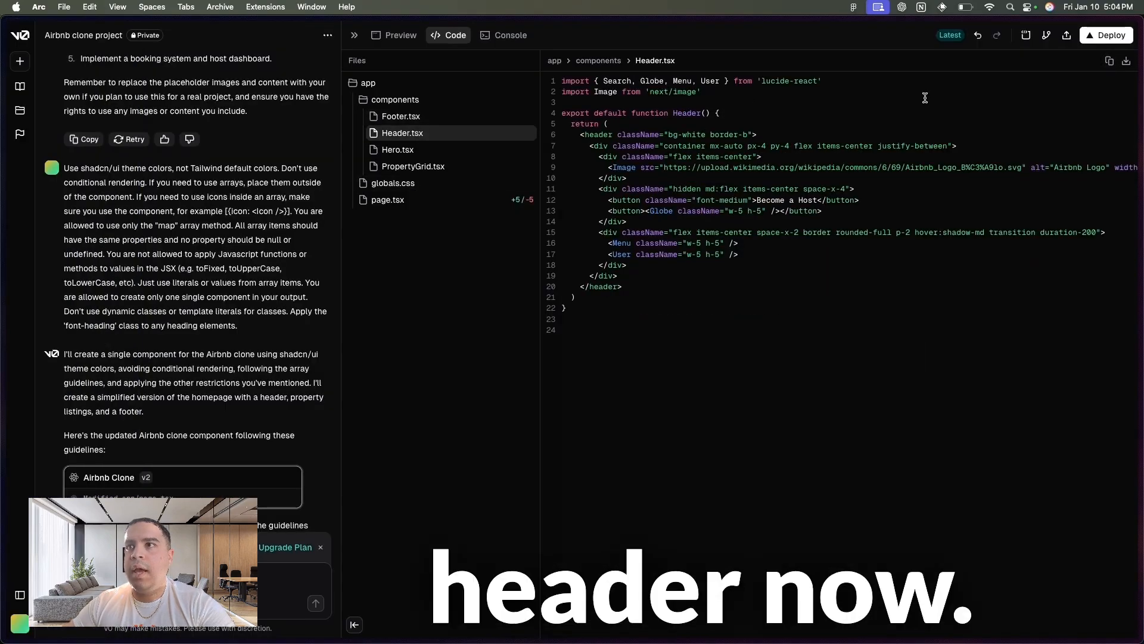
left_click(1109, 61)
- Switch back to the Reweb project, import the copied Header.tsx code, and move the header layer above the footer
mouse_move(2, 269)
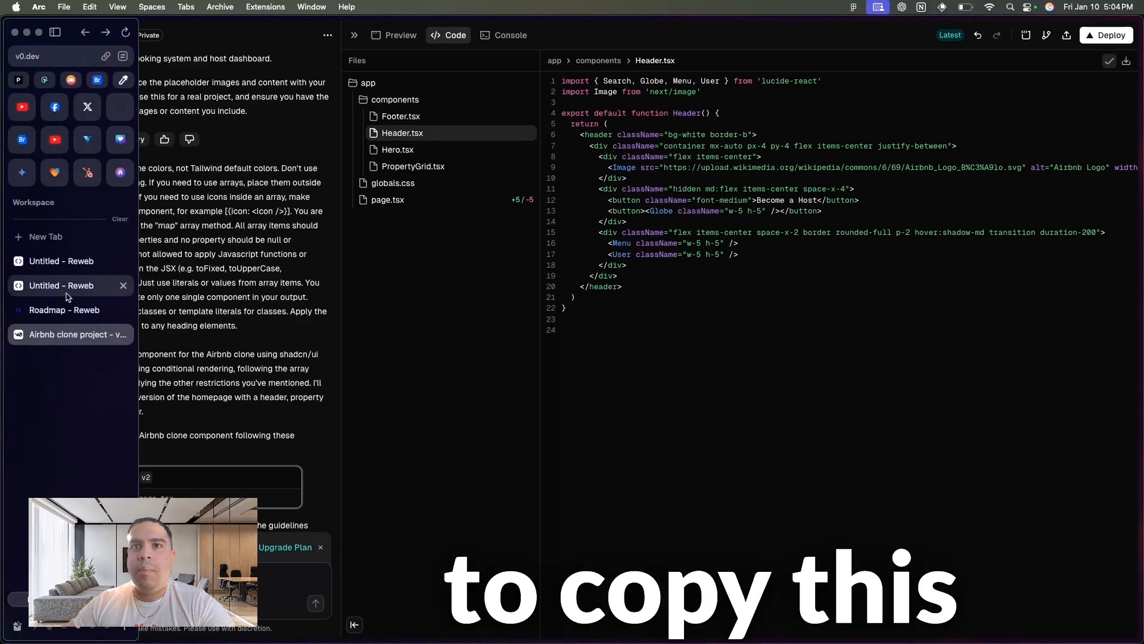
left_click(67, 288)
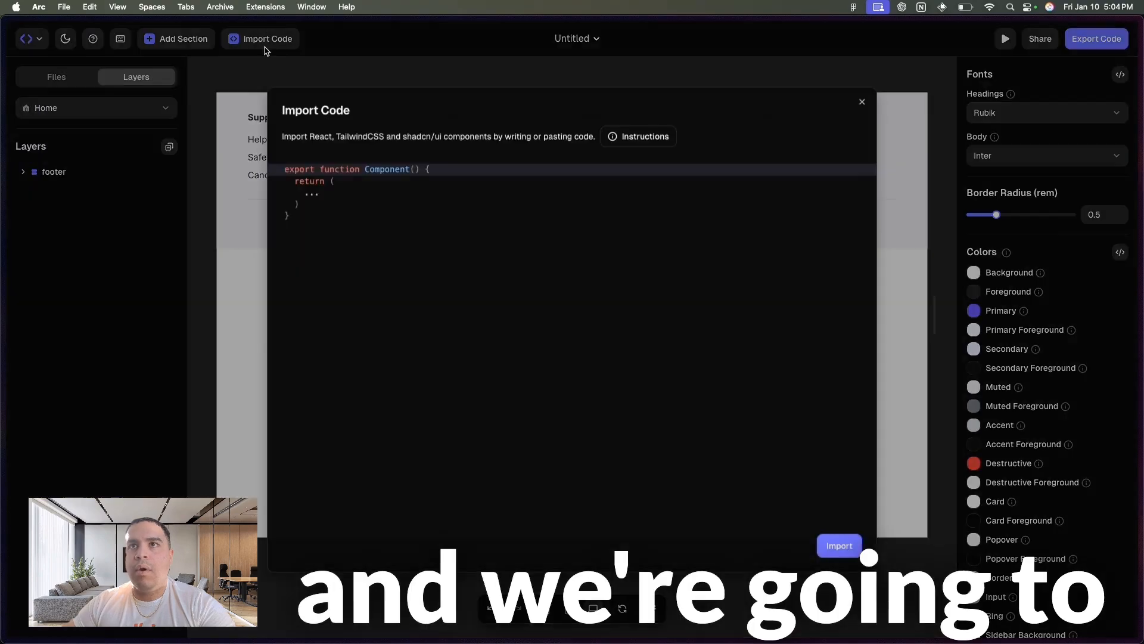
left_click(266, 39)
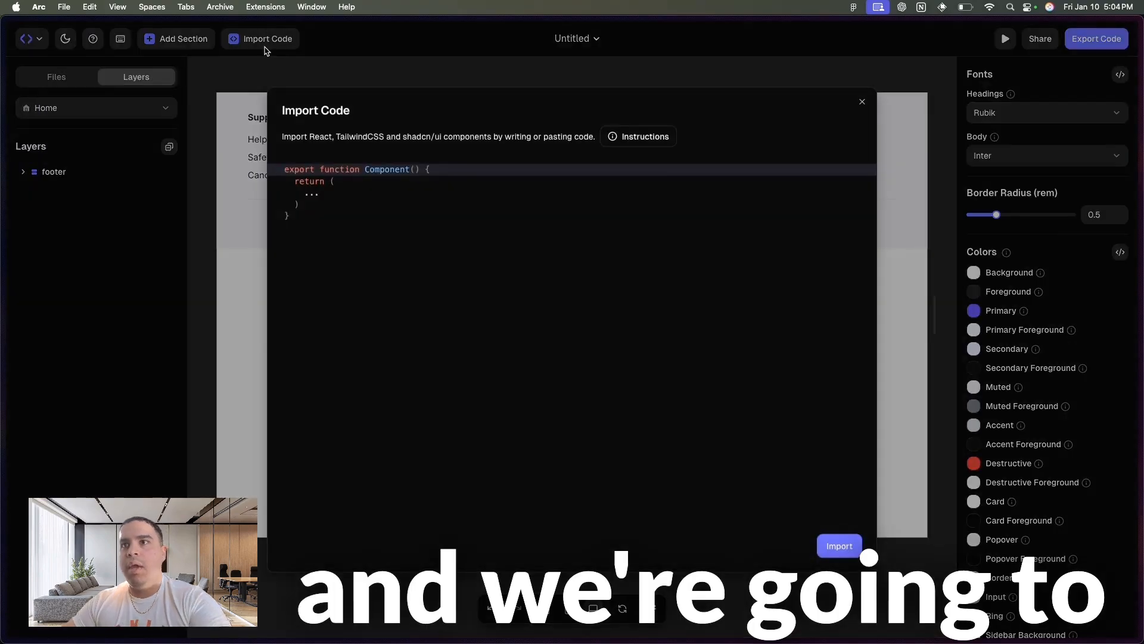
left_click_drag(319, 214, 288, 23)
key("super+v")
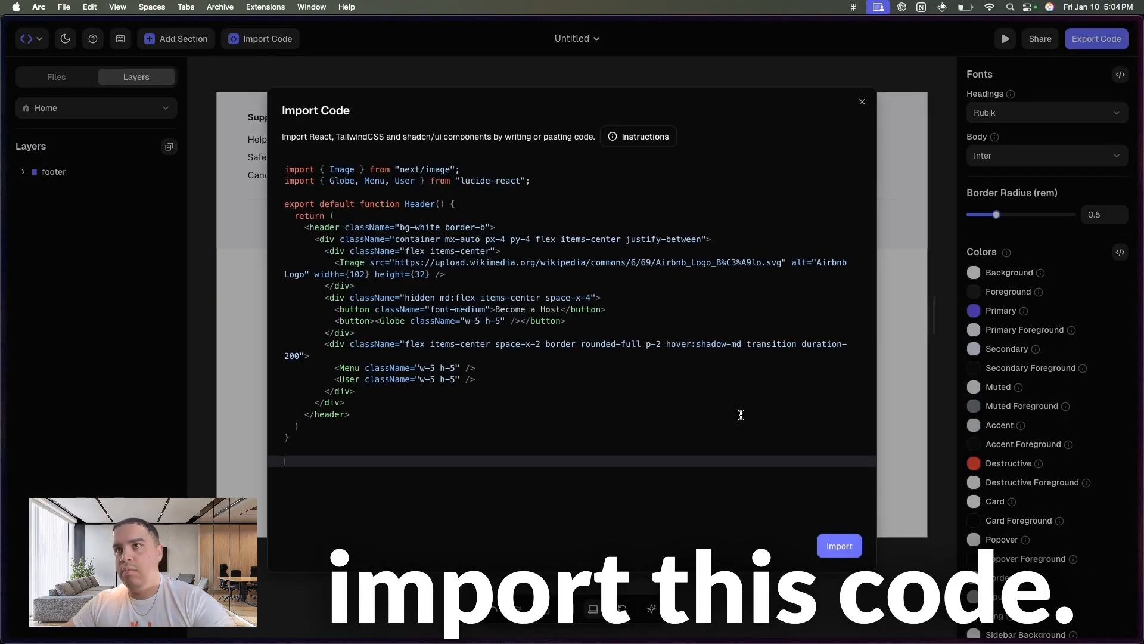
left_click(838, 545)
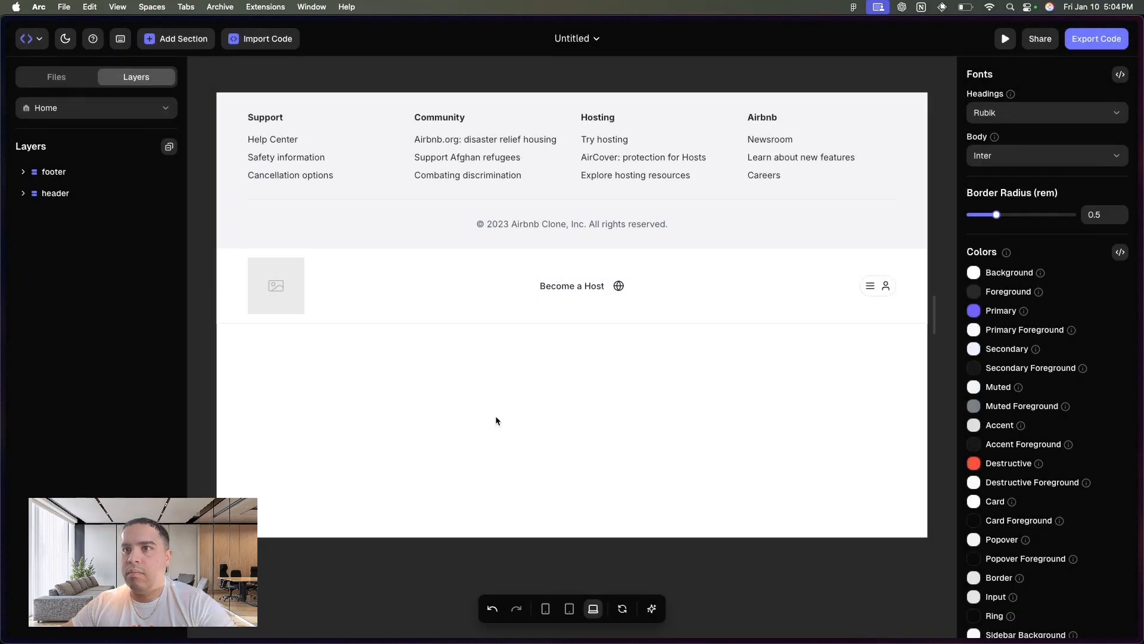
left_click_drag(50, 197, 48, 167)
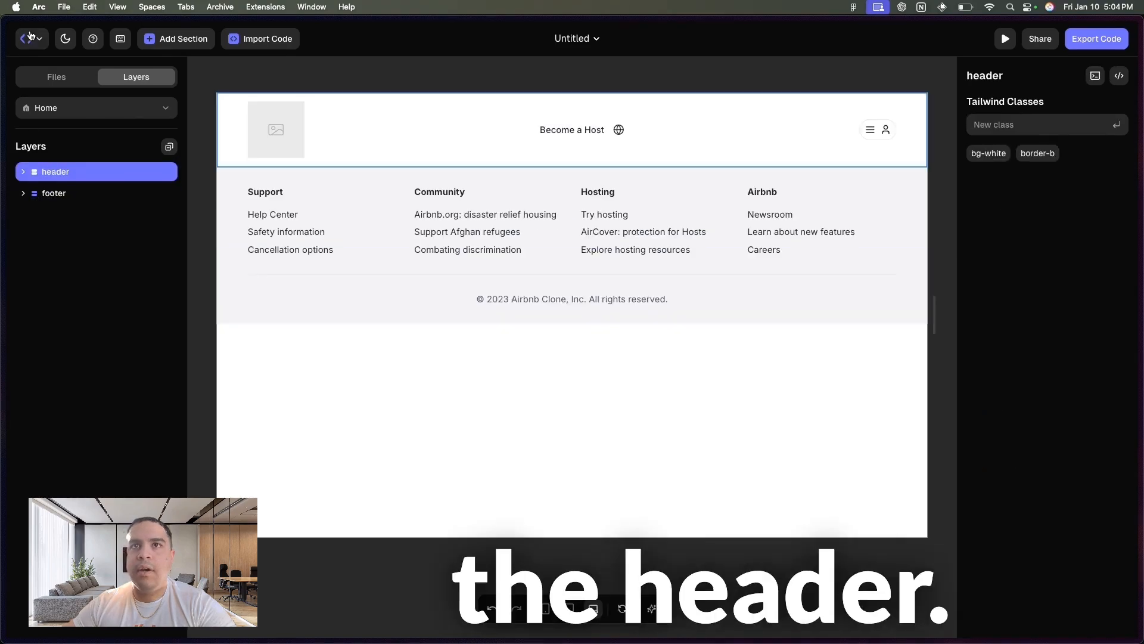
- Switch to the Airbnb clone project in v0 and copy the Hero.tsx code
mouse_move(5, 179)
left_click(53, 337)
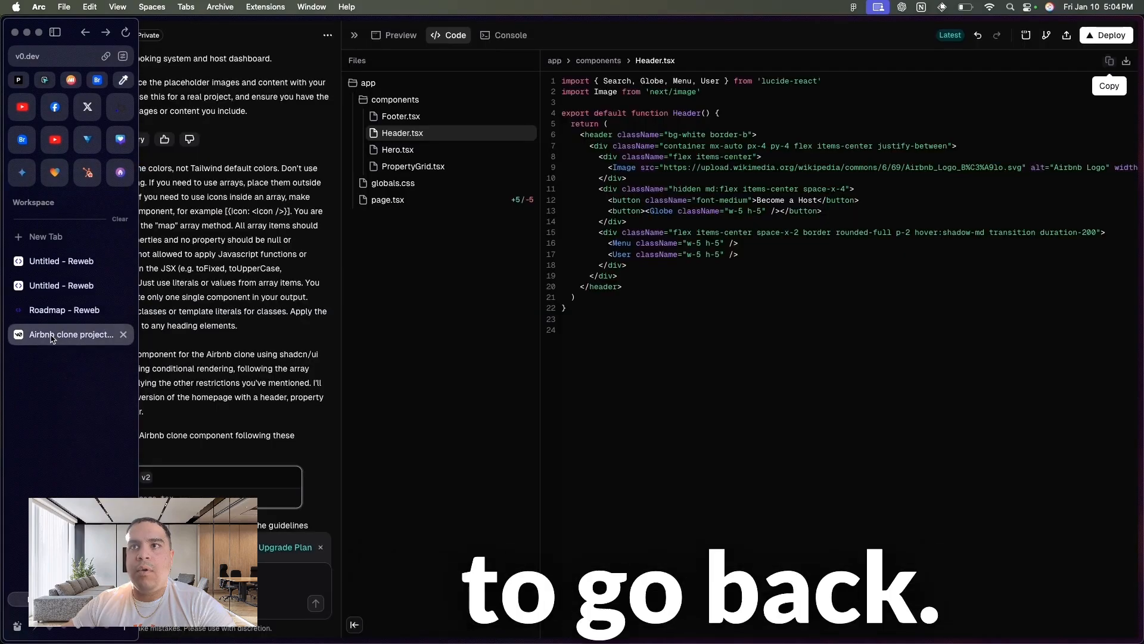
left_click(397, 149)
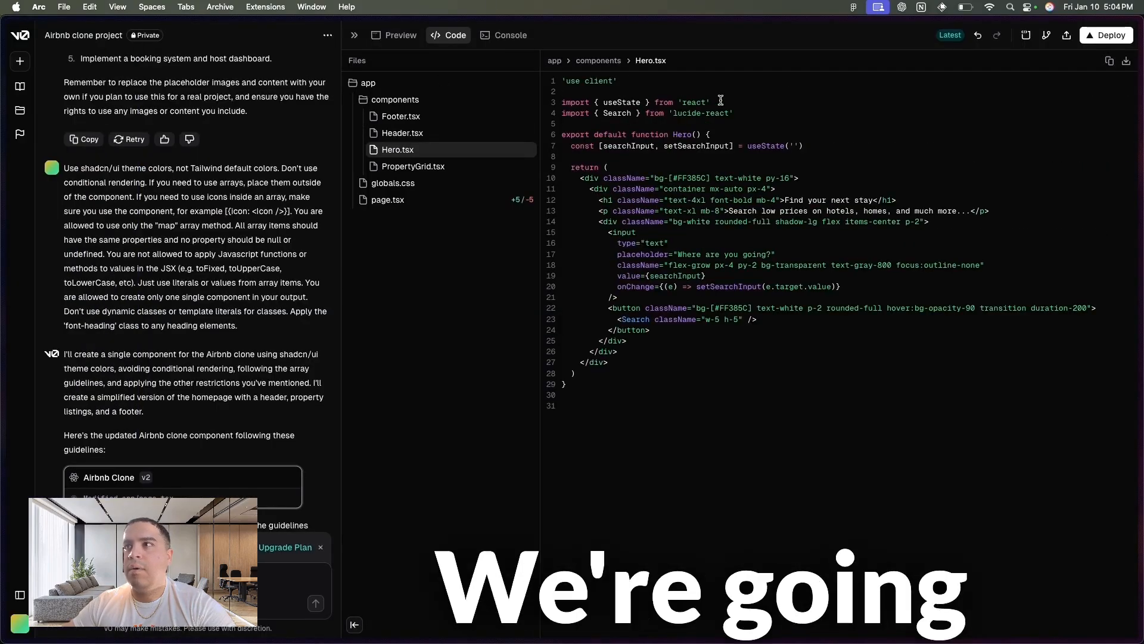
left_click(1110, 62)
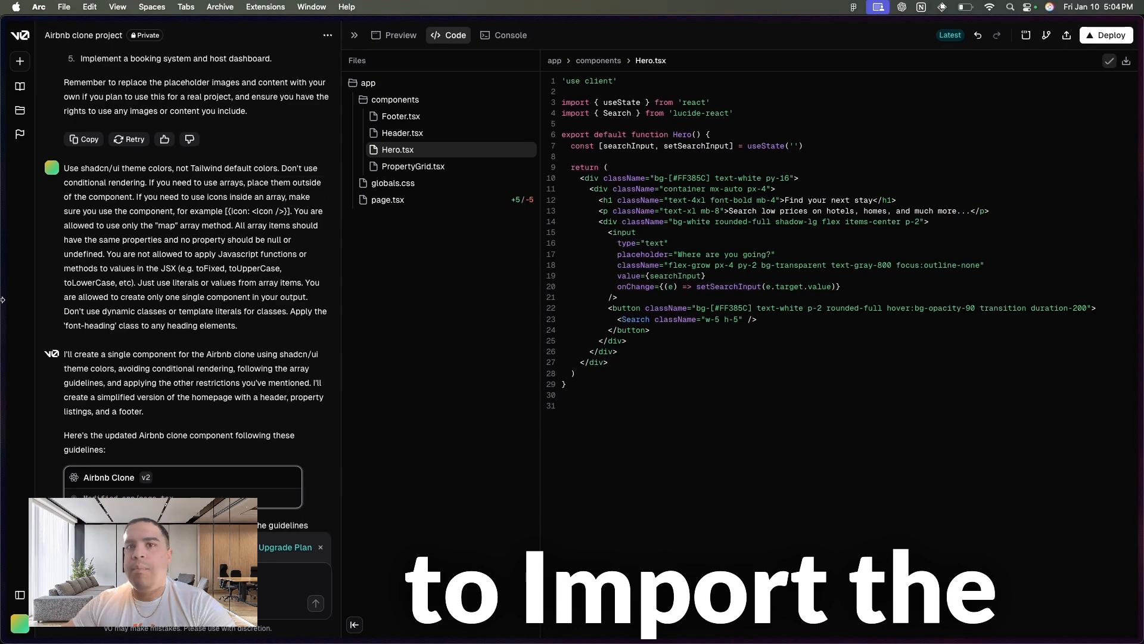
- Switch back to the Reweb project, import the copied Hero.tsx code, and move the hero layer between the header and footer
mouse_move(2, 286)
left_click(64, 286)
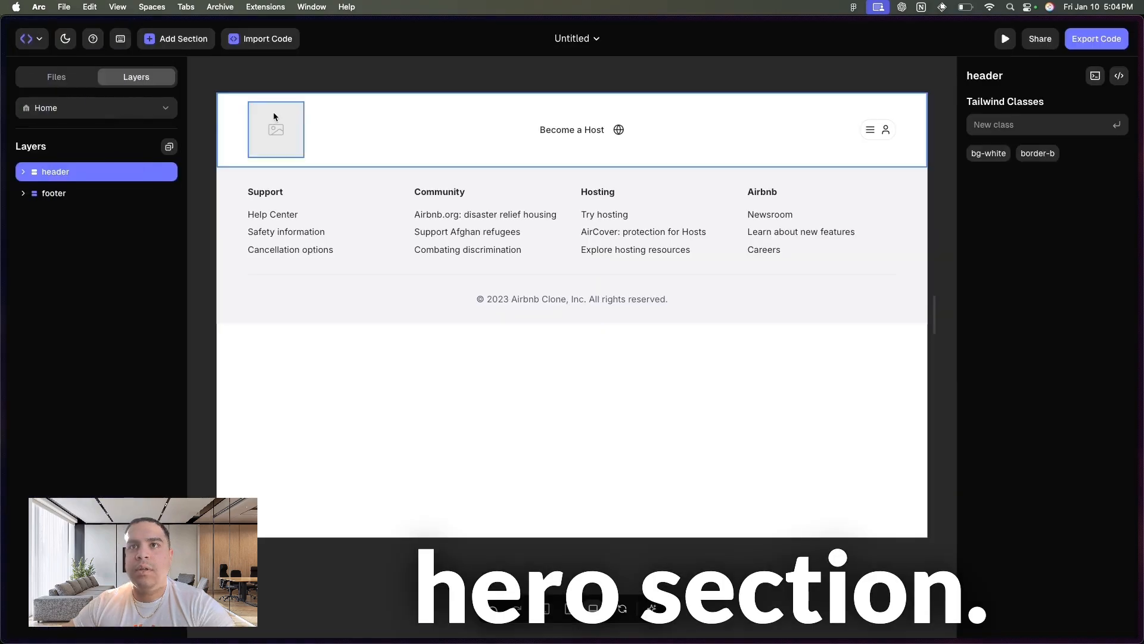
left_click(262, 38)
left_click_drag(366, 224, 304, 16)
key("cmd+v")
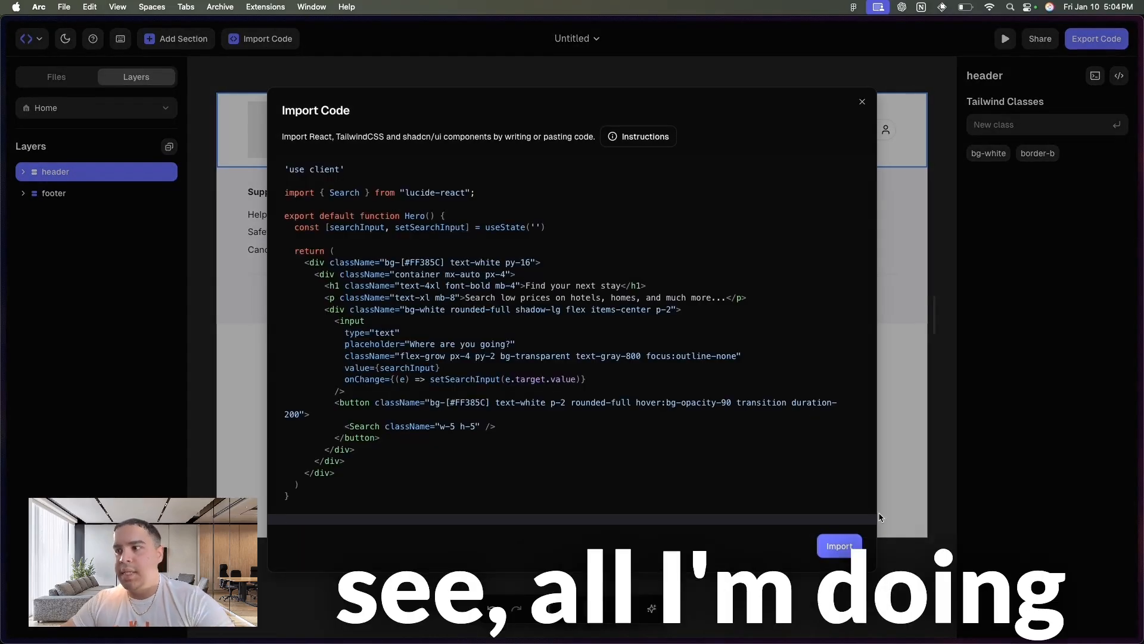
left_click(842, 546)
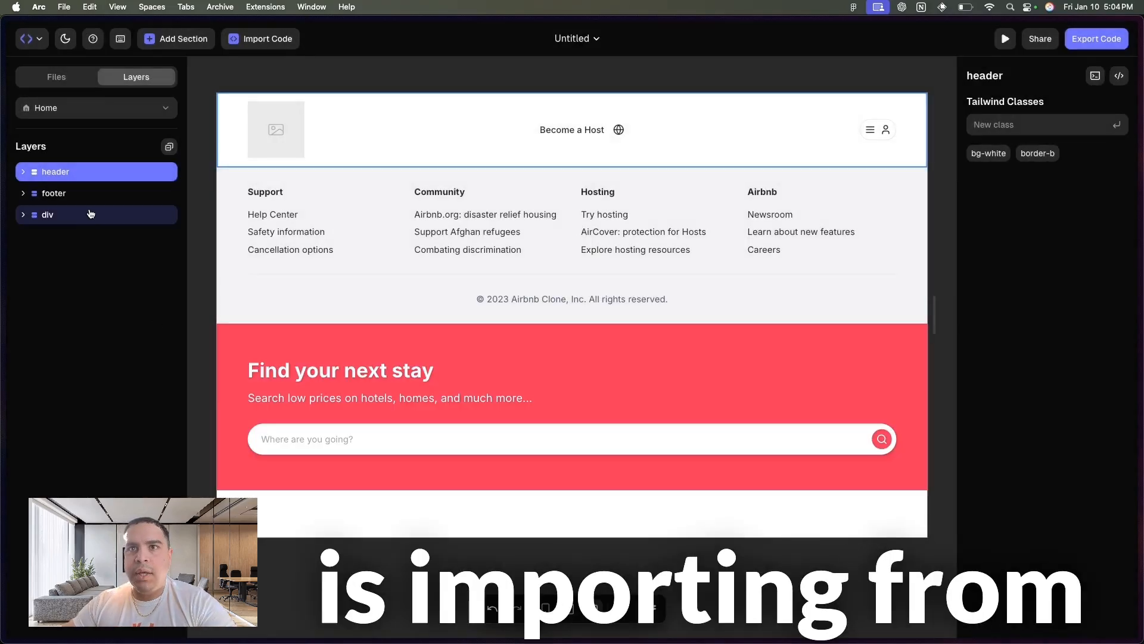
left_click_drag(56, 215, 60, 184)
- Switch to the Airbnb clone project in v0 and copy the PropertyGrid.tsx code
mouse_move(1, 286)
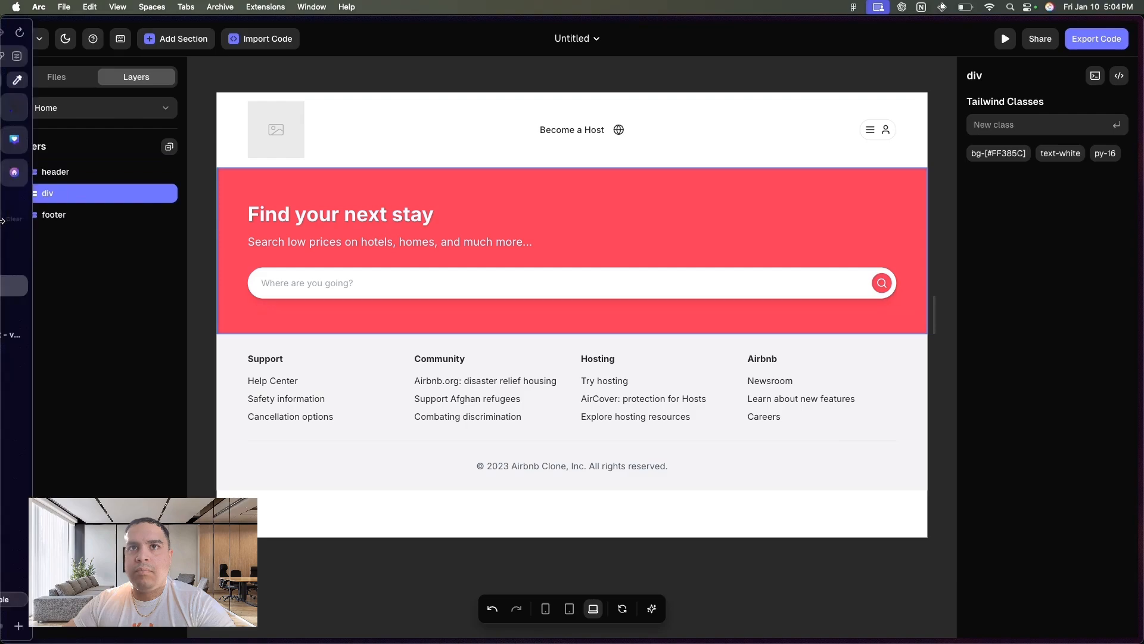
left_click(66, 335)
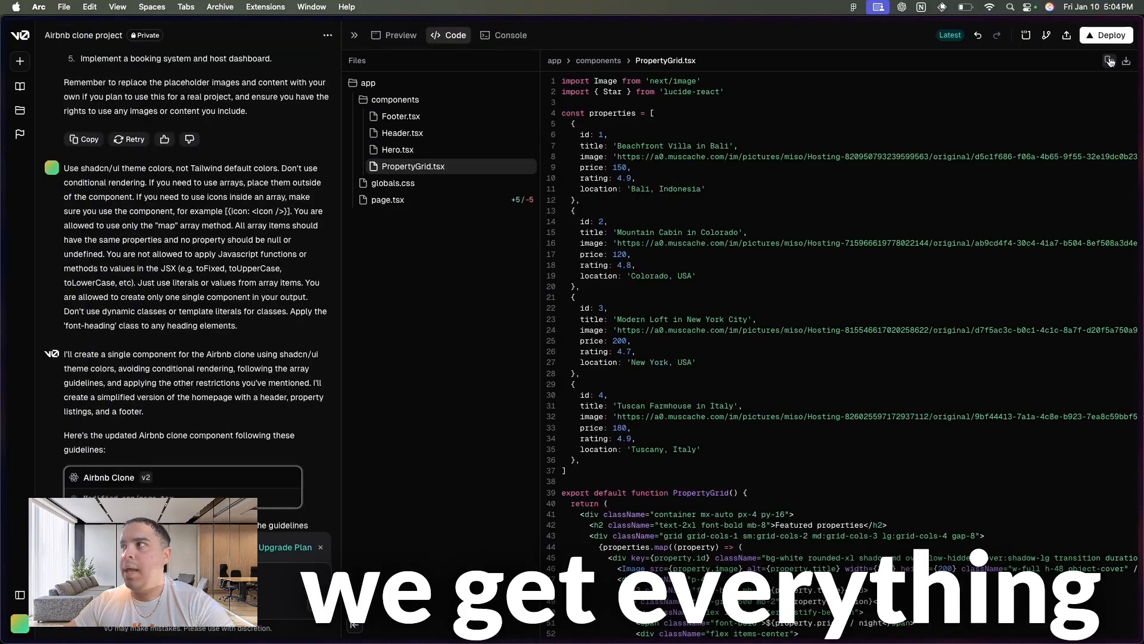
- Switch back to the Reweb project, import the copied PropertyGrid.tsx code, and move the property grid layer above the footer
mouse_move(3, 244)
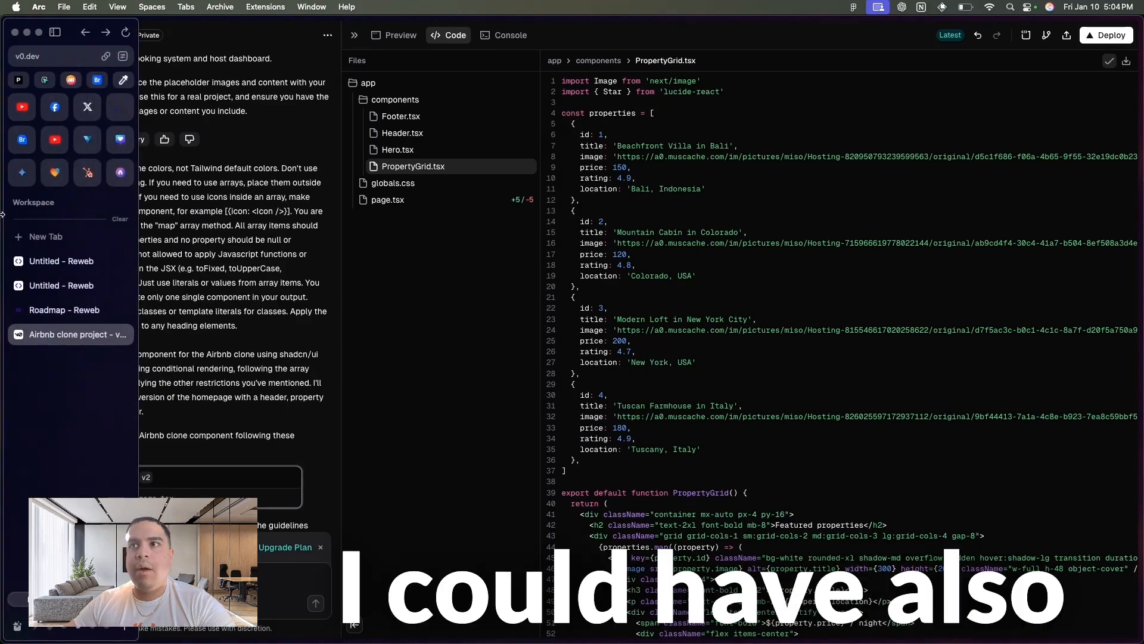
left_click(50, 287)
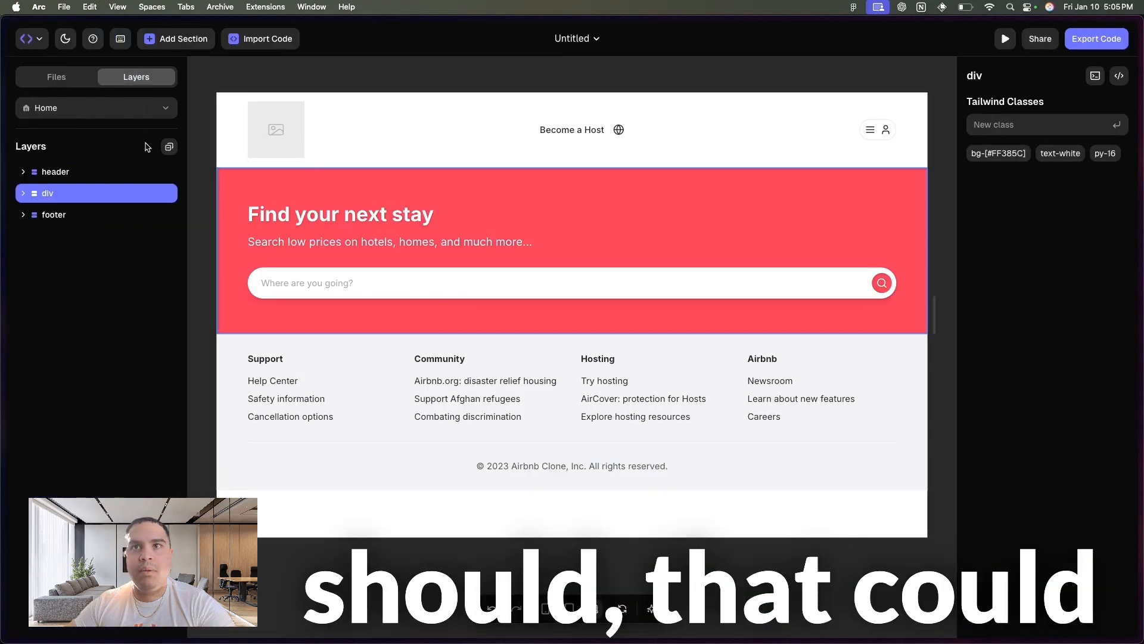
left_click(267, 41)
key("super+a")
key("super+v")
left_click(838, 546)
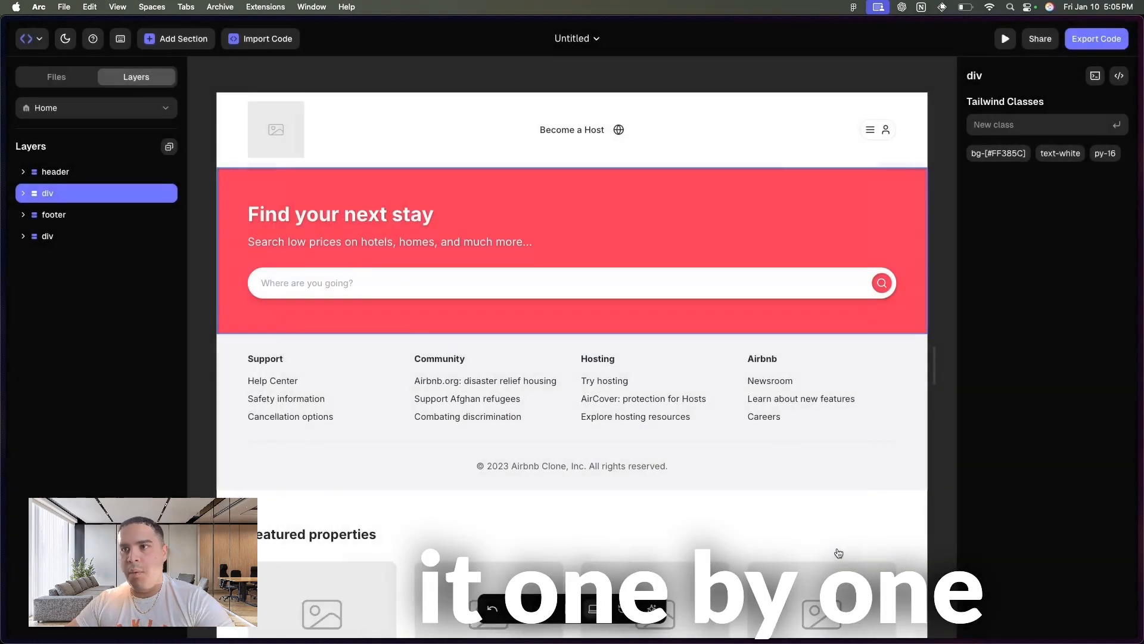
left_click_drag(67, 235, 60, 206)
scroll(482, 338, "down", 3)
scroll(483, 341, "down", 5)
scroll(483, 342, "up", 14)
scroll(483, 342, "down", 6)
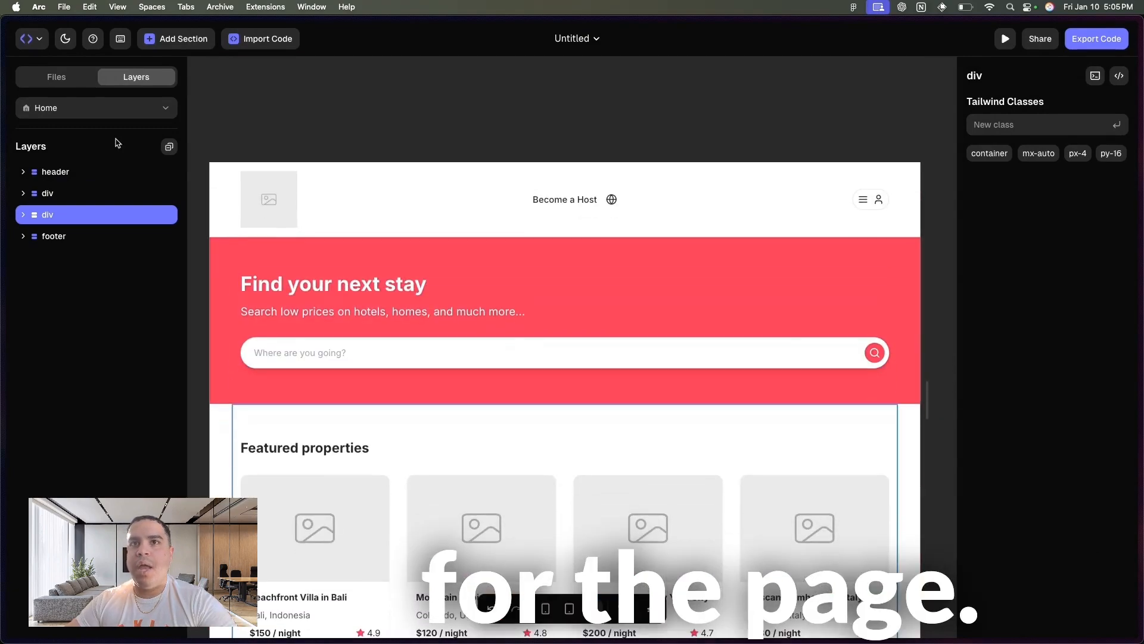
- Switch to the Airbnb clone project in v0 and examine its page preview for comparison with the rebuilt page
mouse_move(2, 358)
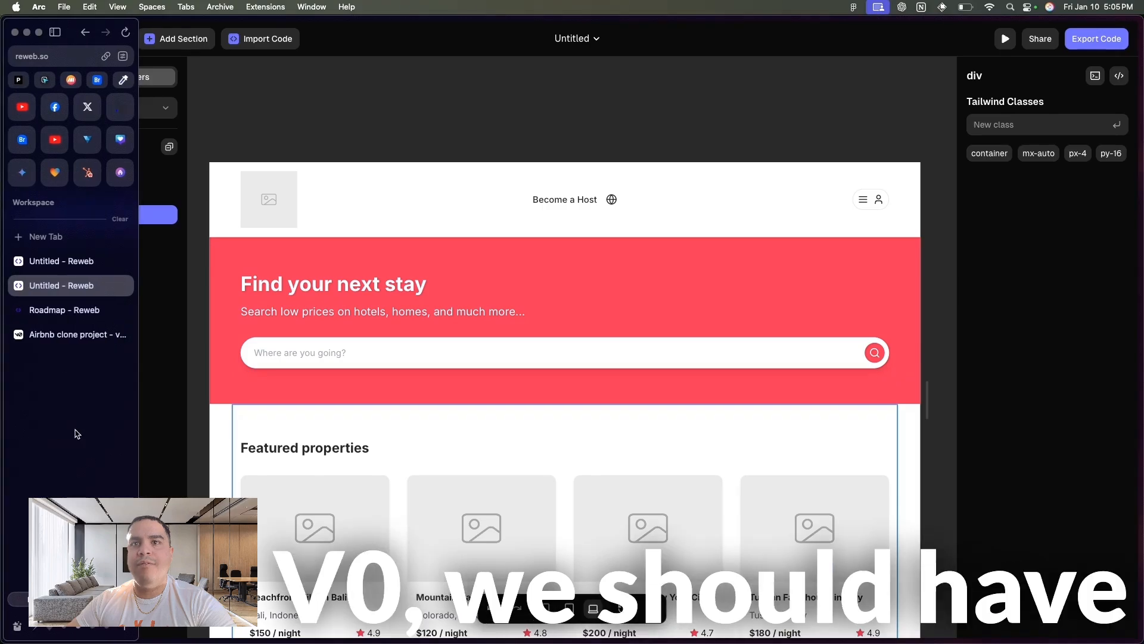
left_click(72, 335)
left_click(388, 33)
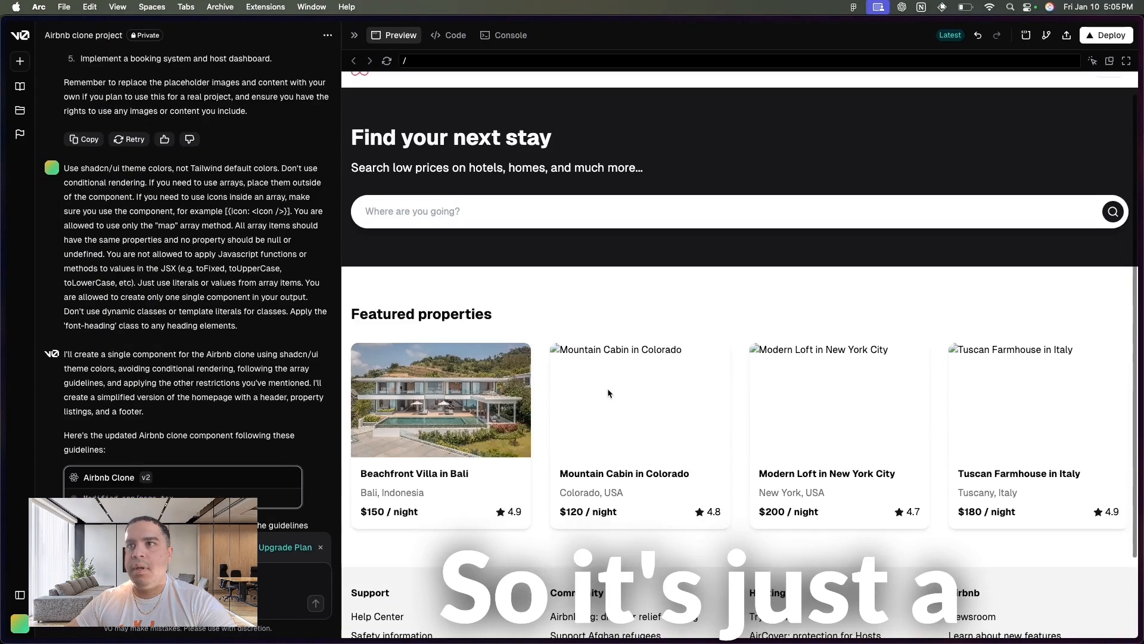
- Switch back to the Reweb project and replace the Beachfront Villa in Bali card's placeholder image with IMG_3278.png
mouse_move(3, 233)
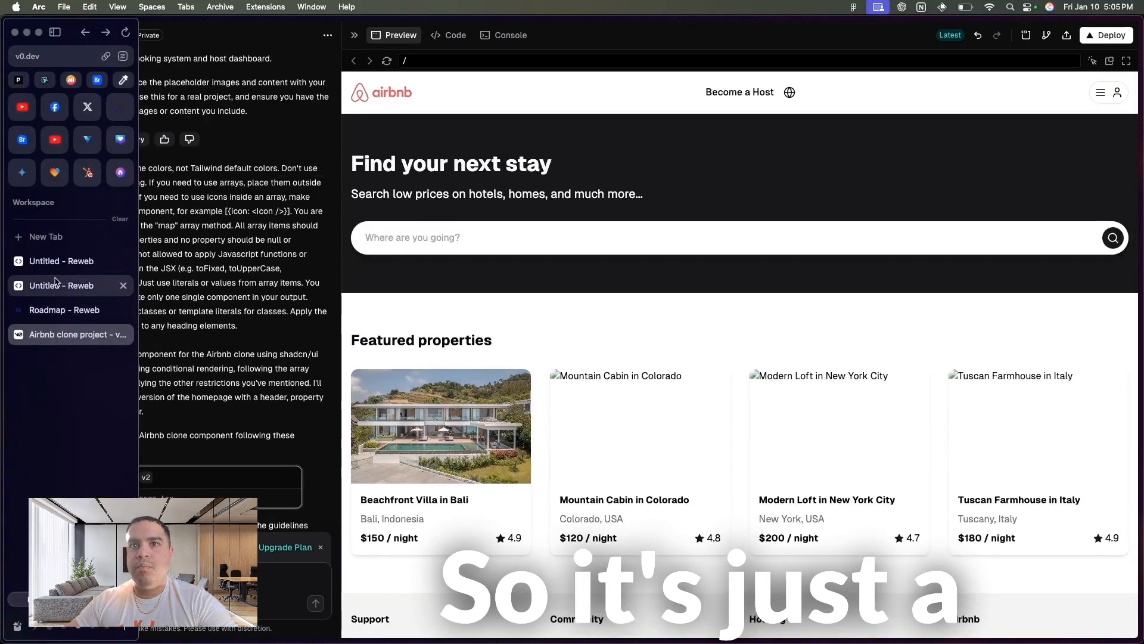
left_click(62, 285)
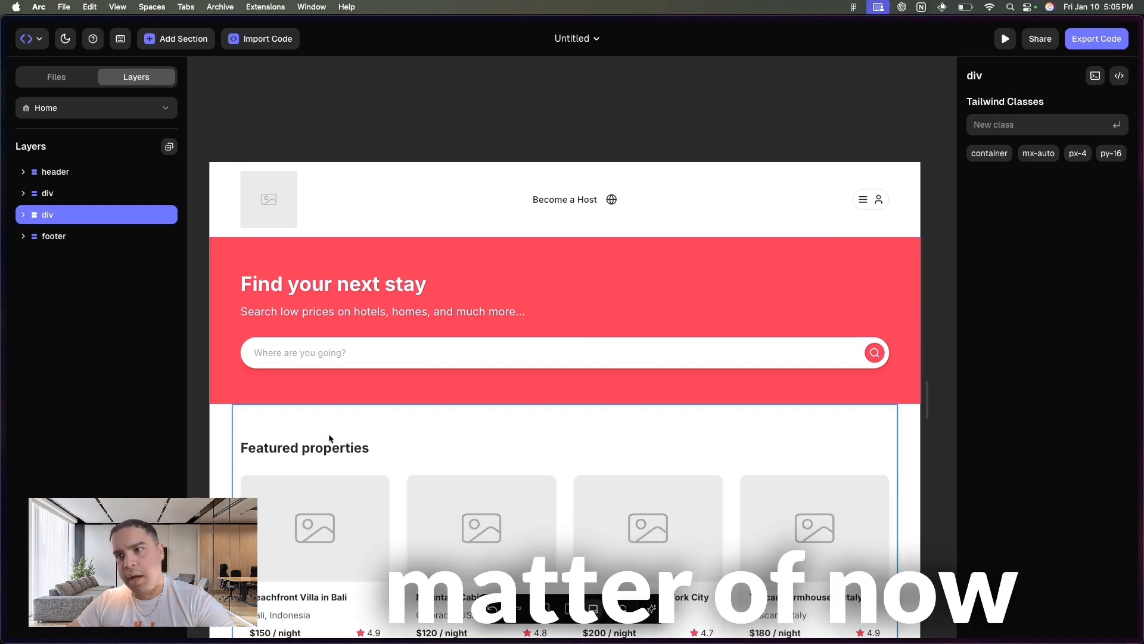
left_click(316, 536)
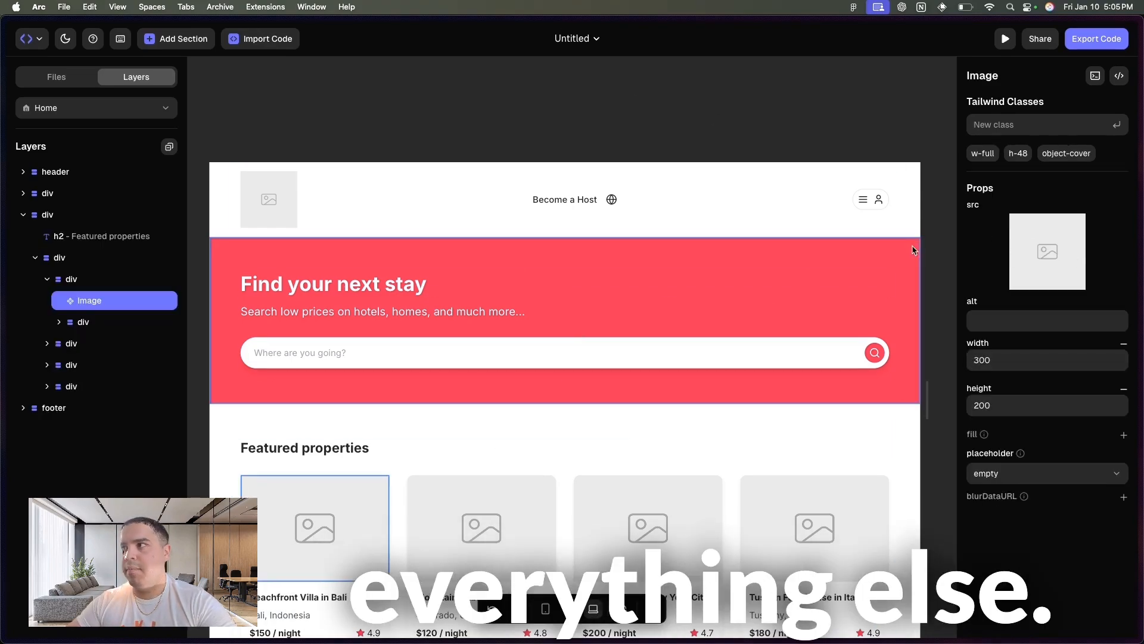
left_click(1047, 254)
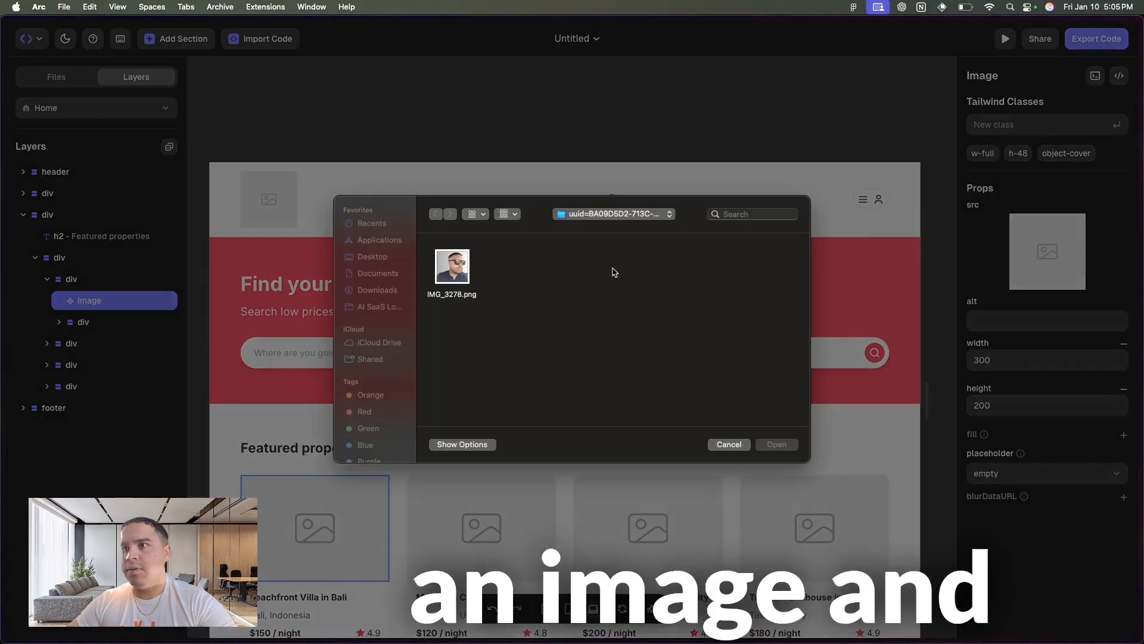
left_click(452, 269)
left_click(775, 445)
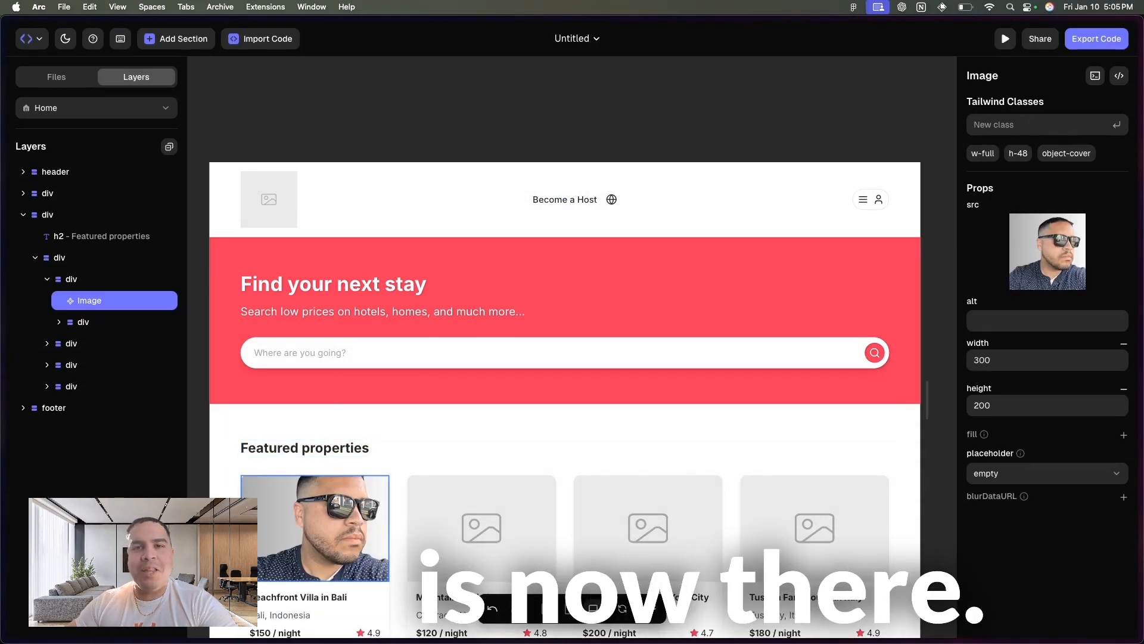
scroll(387, 559, "down", 5)
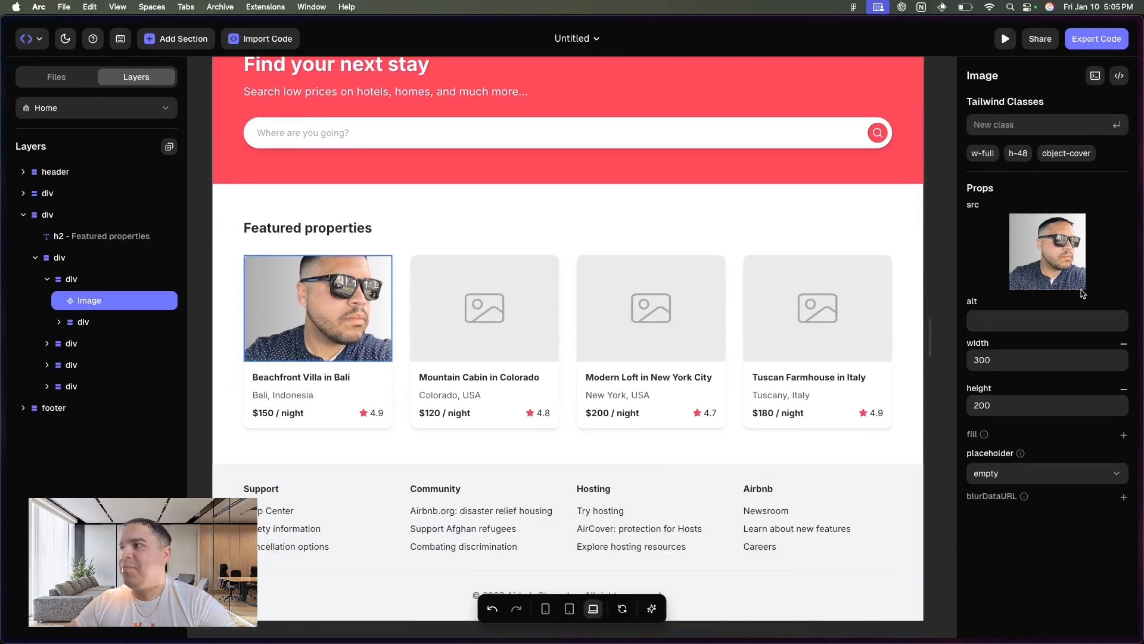
scroll(386, 285, "up", 6)
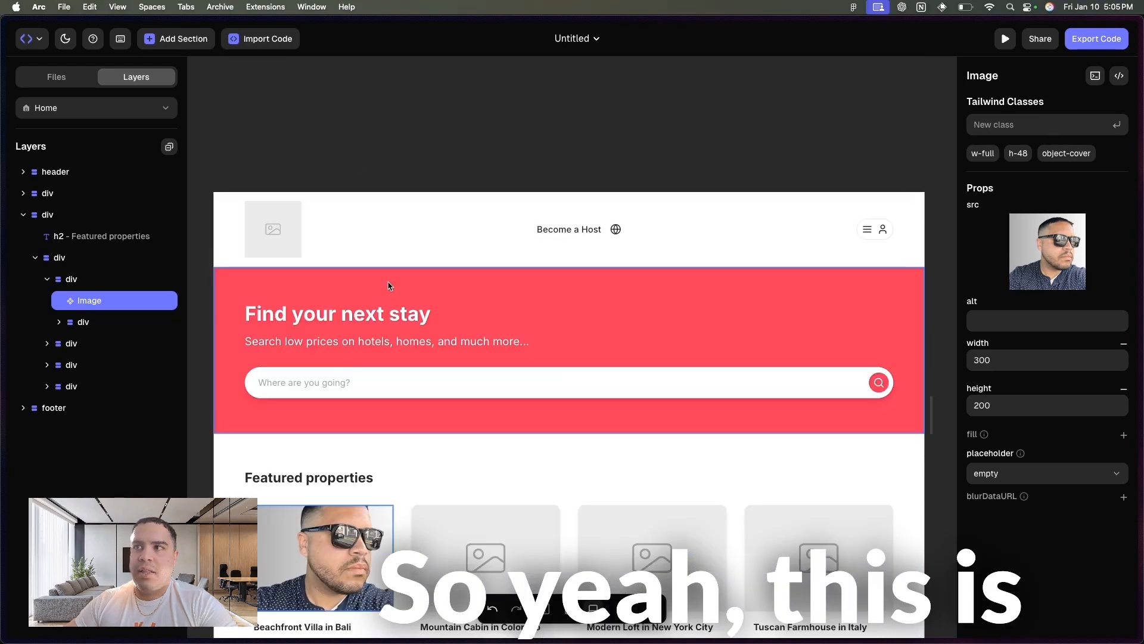